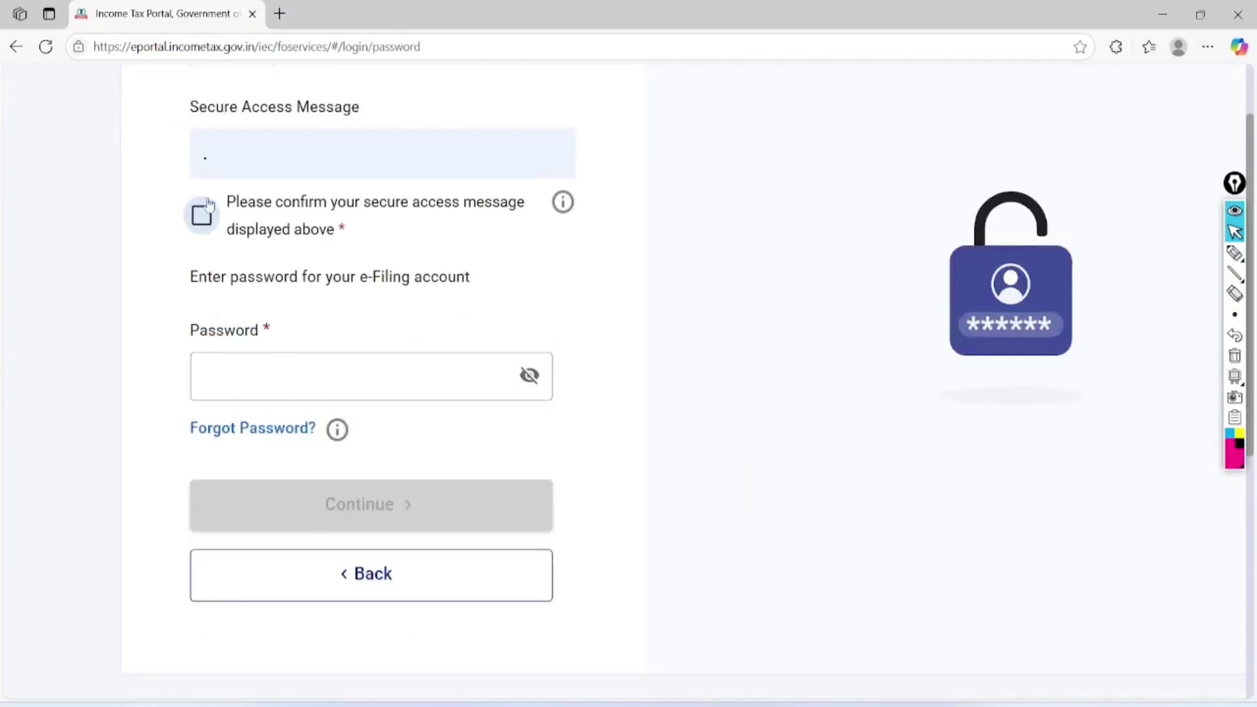
Confirm the secure access message, enter the e-Filing account password, and log in here despite the other active session
click(206, 224)
click(256, 365)
text(••)
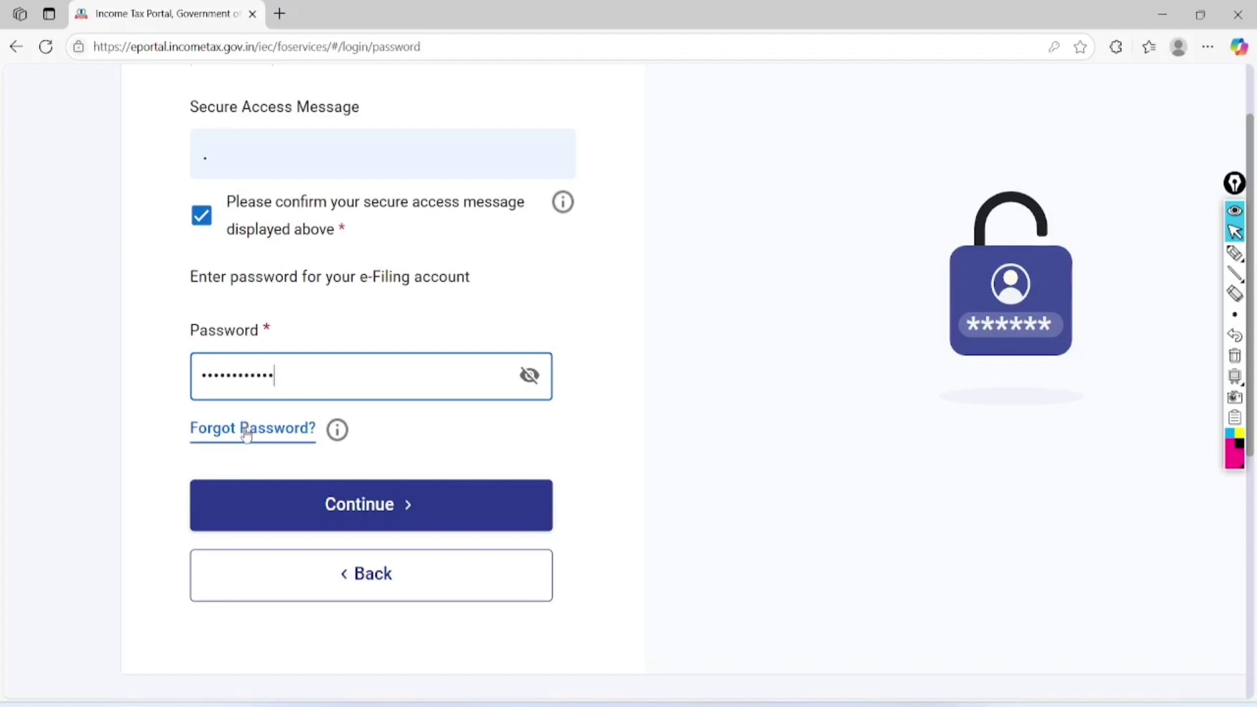
click(323, 503)
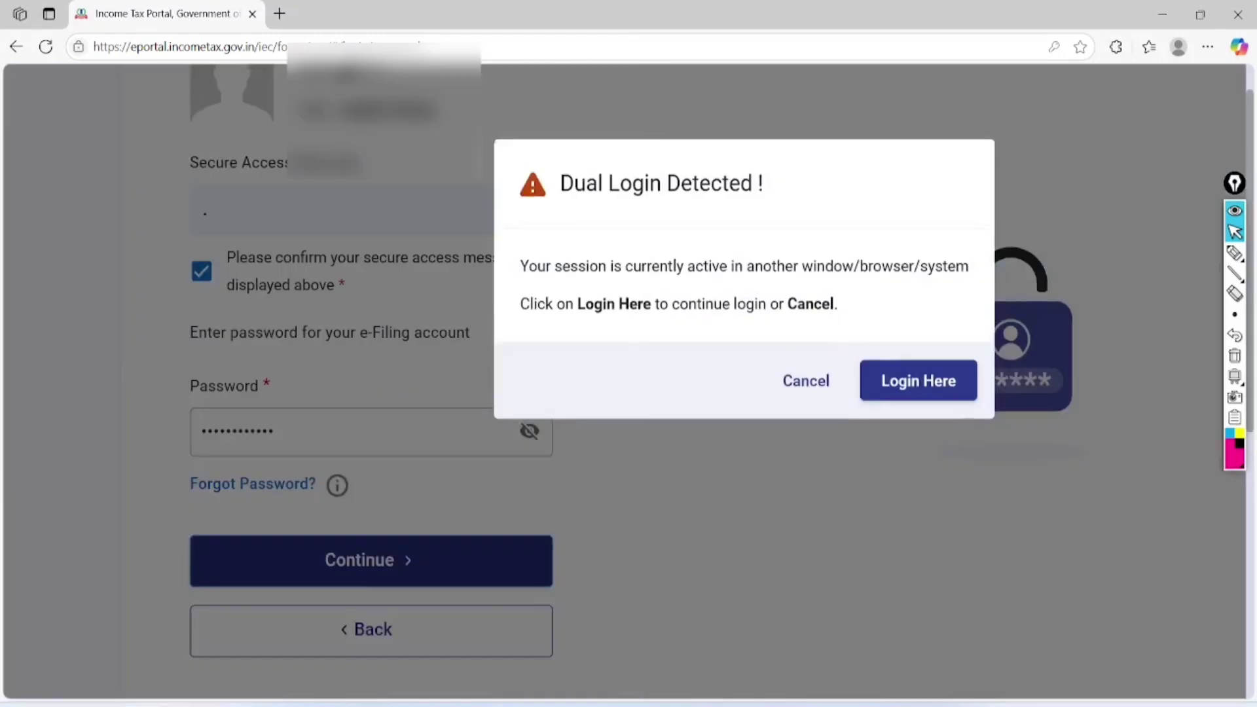
click(929, 382)
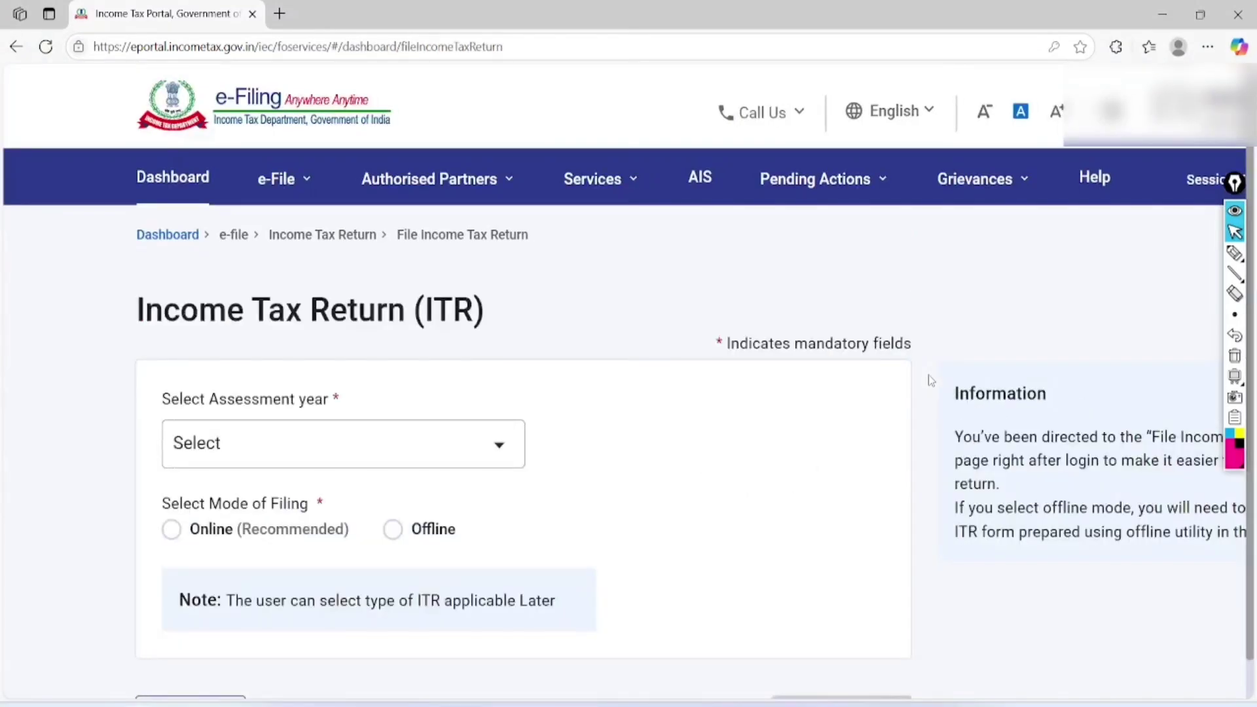
Circle AIS in the portal's navigation with the pen and erase the marking
scroll(929, 374, down, 1)
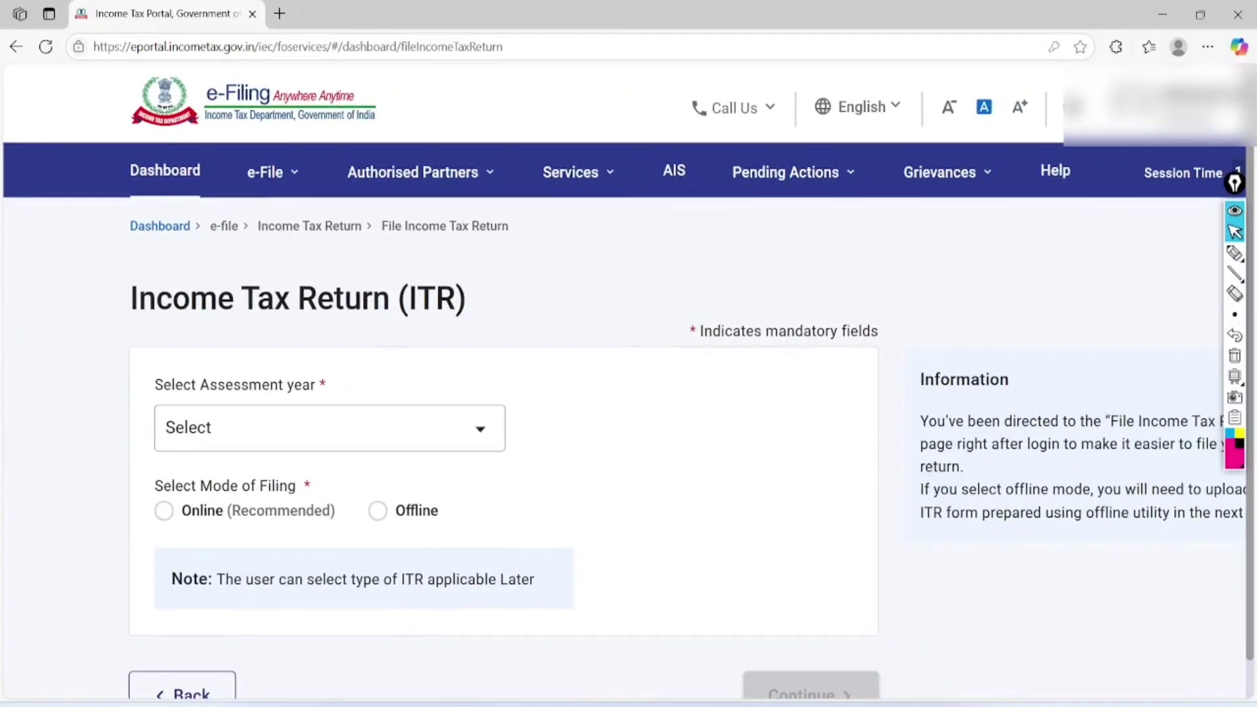
click(1234, 252)
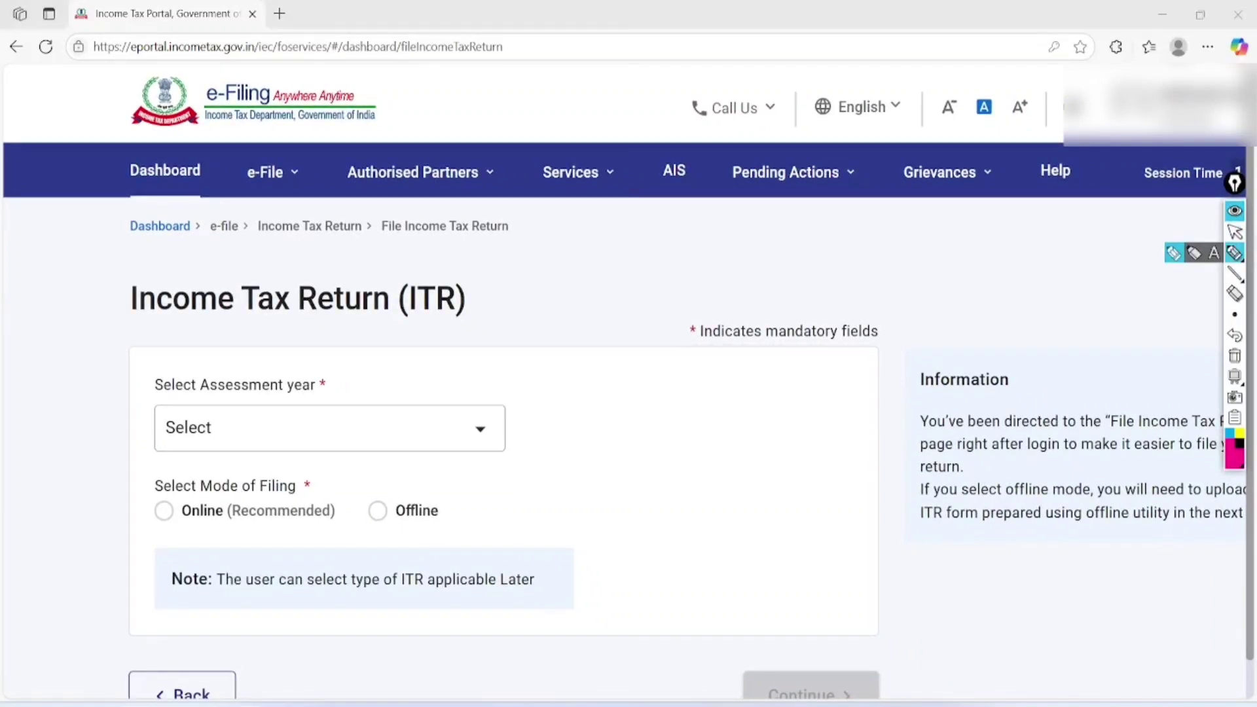
mouse_move(691, 125)
mouse_down()
mouse_move(651, 179)
mouse_move(712, 146)
mouse_move(652, 144)
mouse_up()
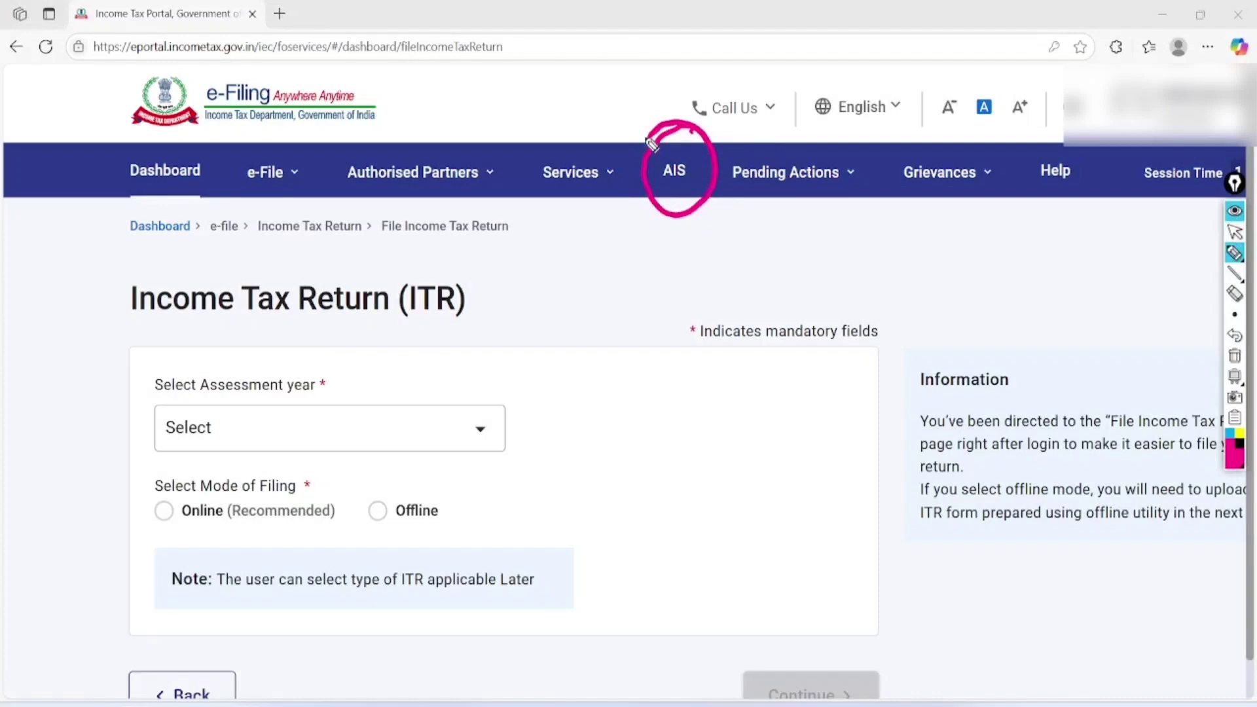
click(1234, 356)
click(1235, 232)
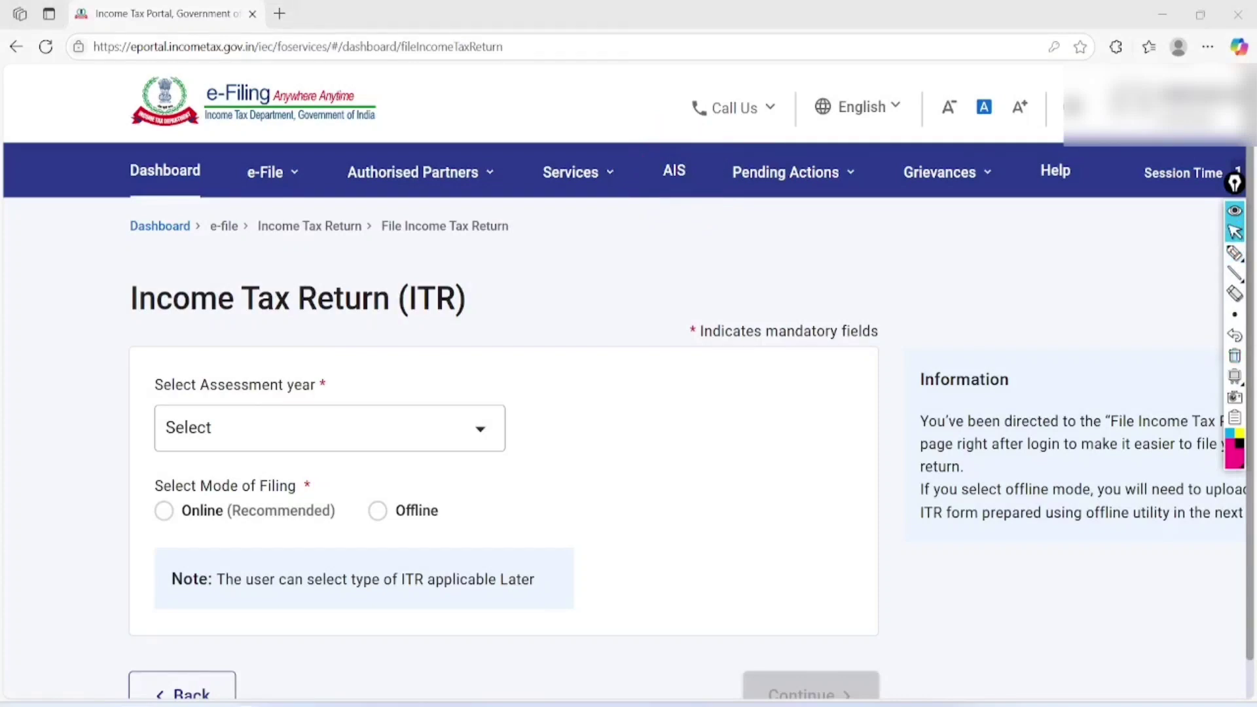
Proceed to the Compliance Portal for the Annual Information Statement and open its AIS section
click(675, 170)
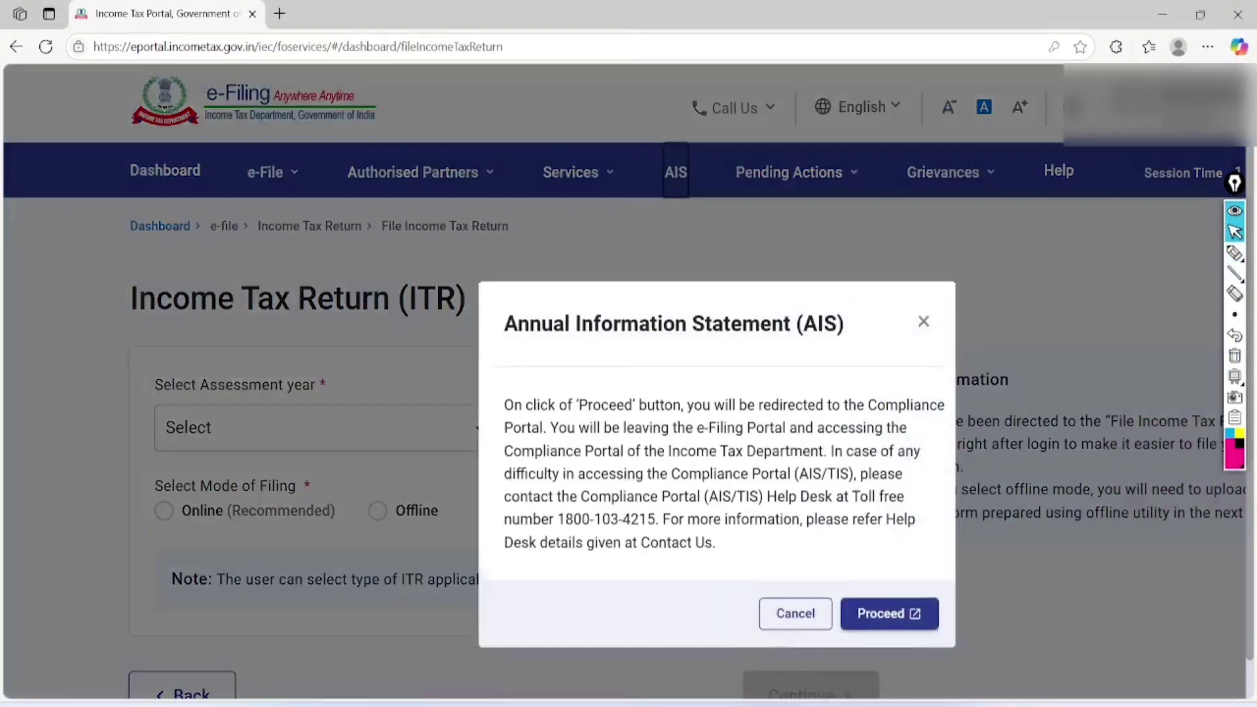
click(887, 611)
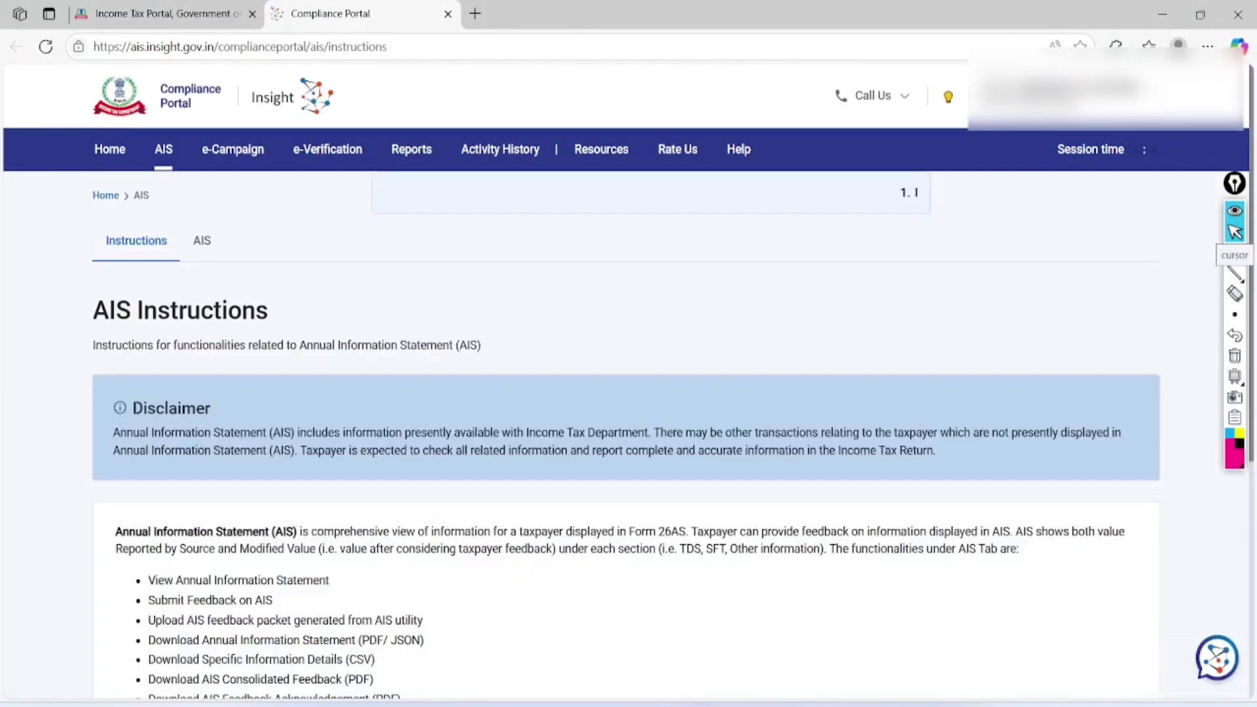
scroll(157, 274, up, 3)
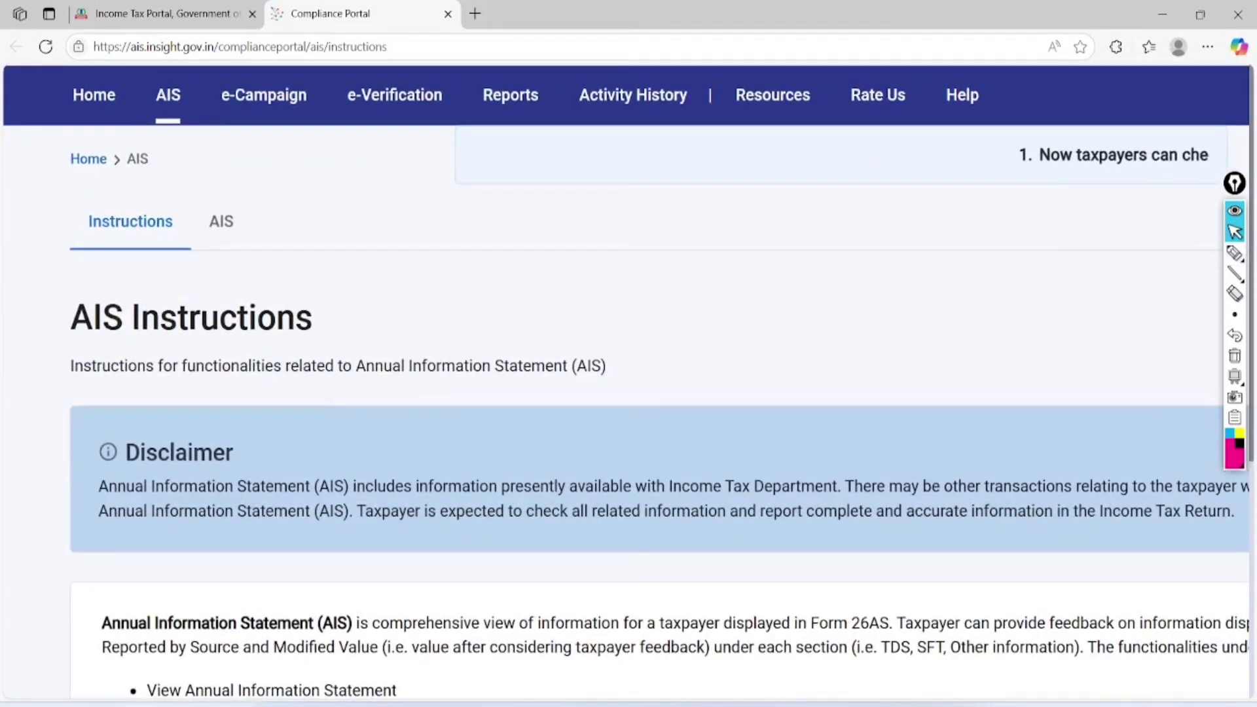
click(220, 221)
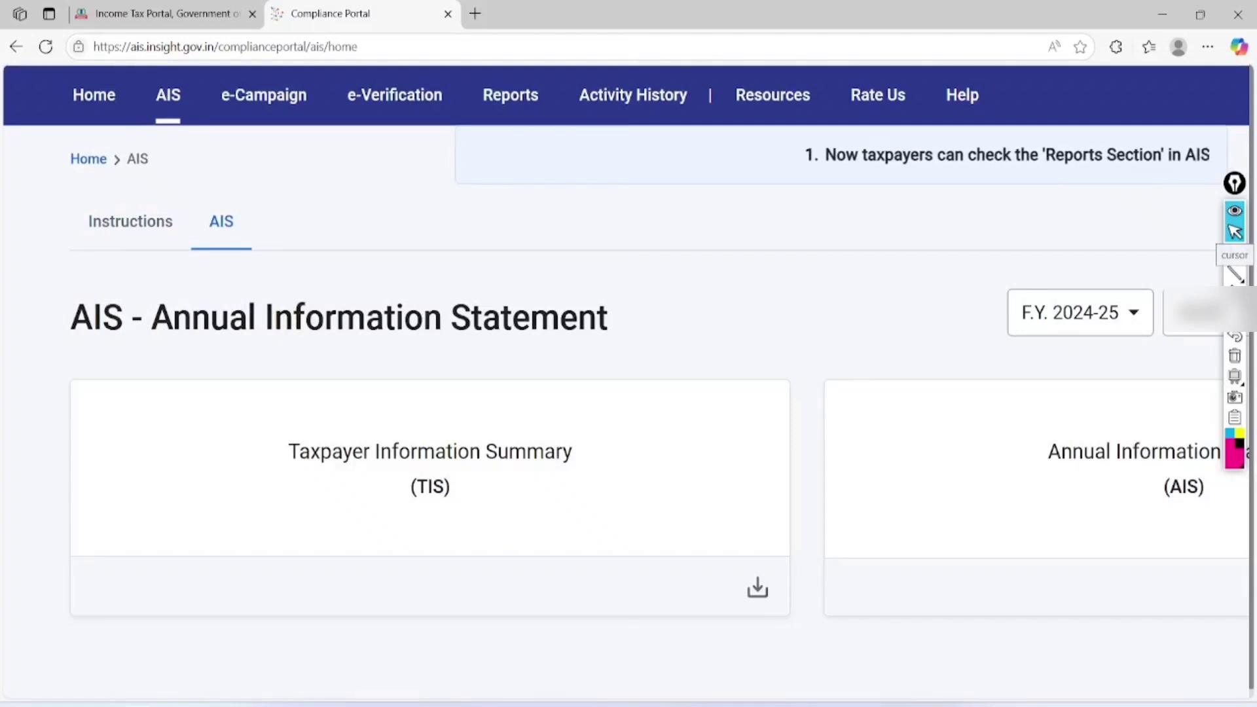
Select F.Y. 2024-25 and open the Taxpayer Information Summary to review its income categories
scroll(629, 341, down, 1)
click(1079, 264)
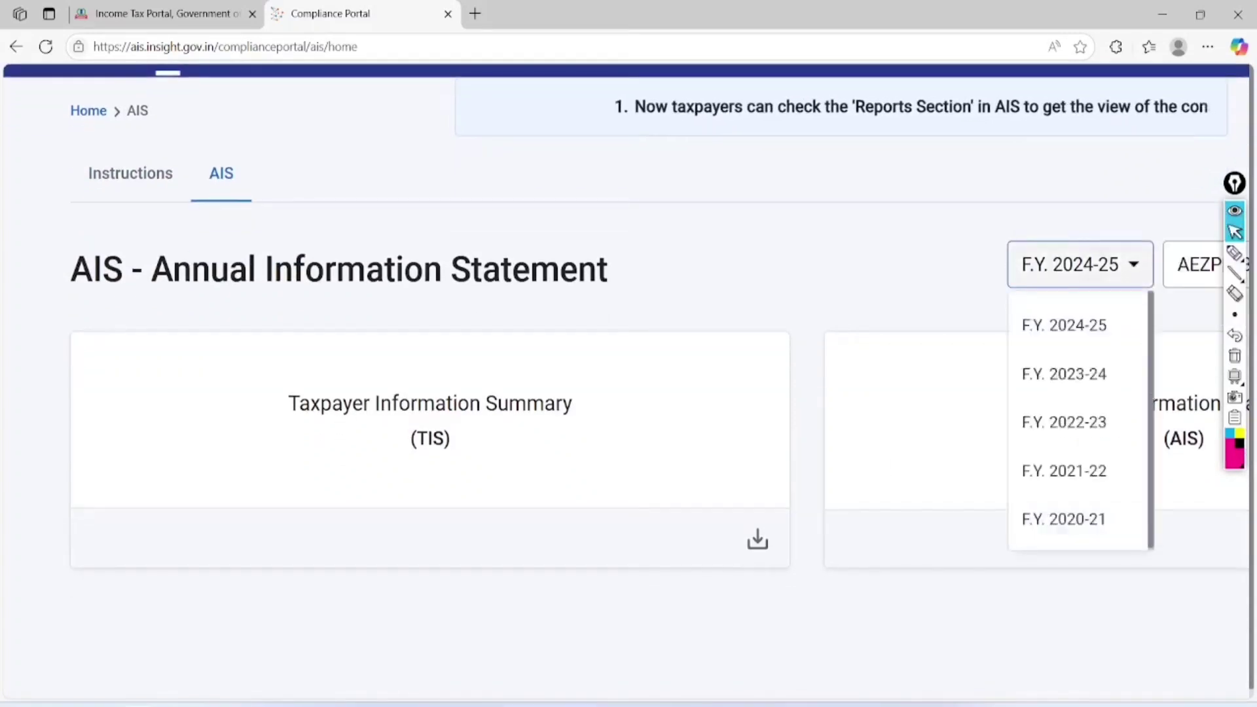
click(1063, 325)
click(442, 406)
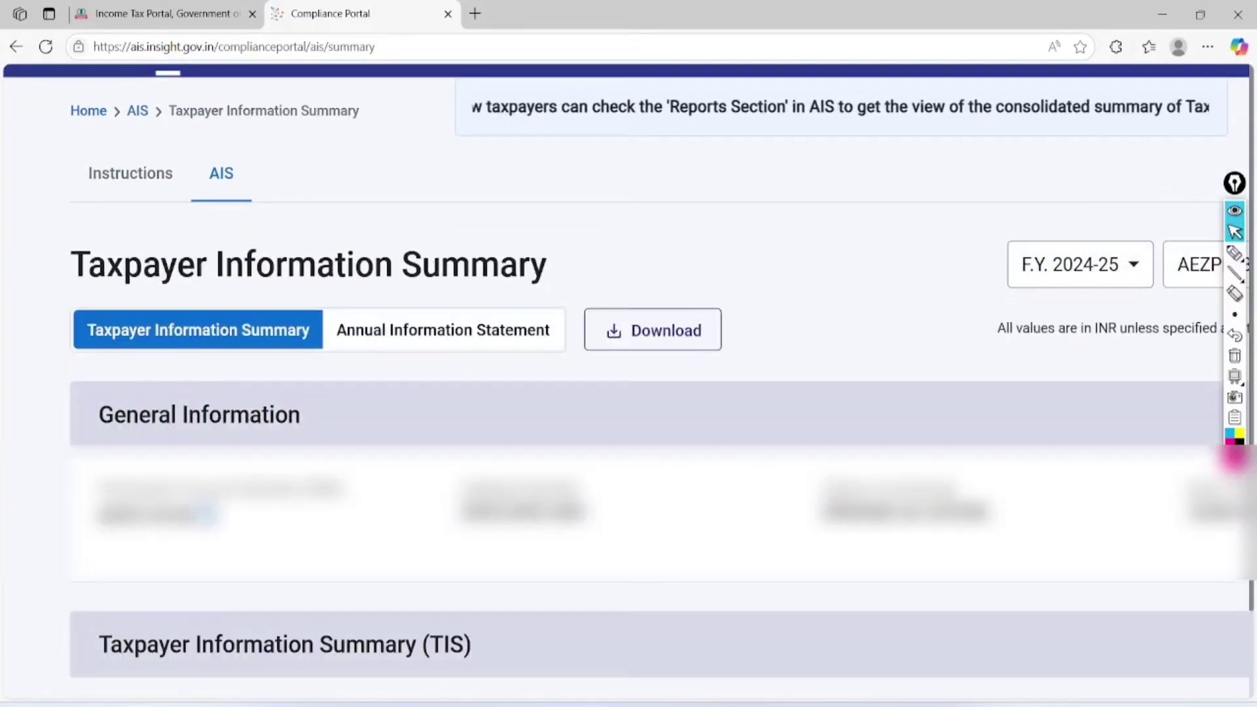
scroll(792, 281, down, 4)
scroll(629, 380, down, 2)
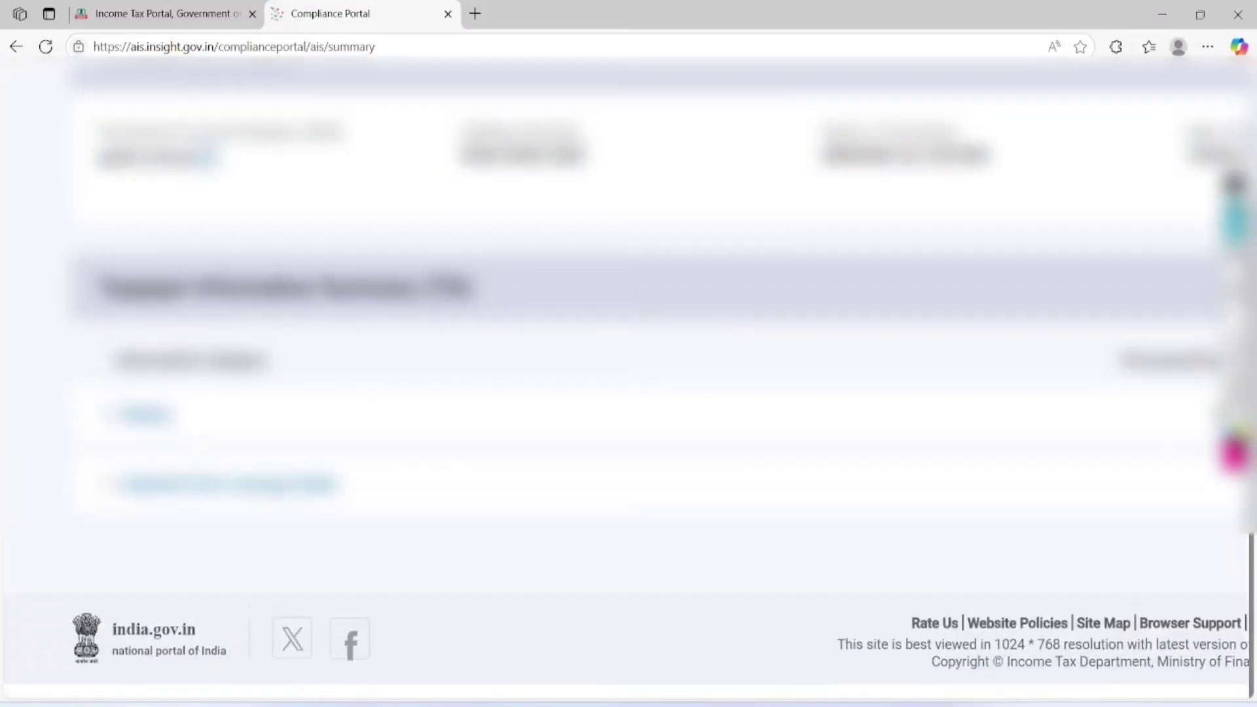
scroll(628, 379, down, 2)
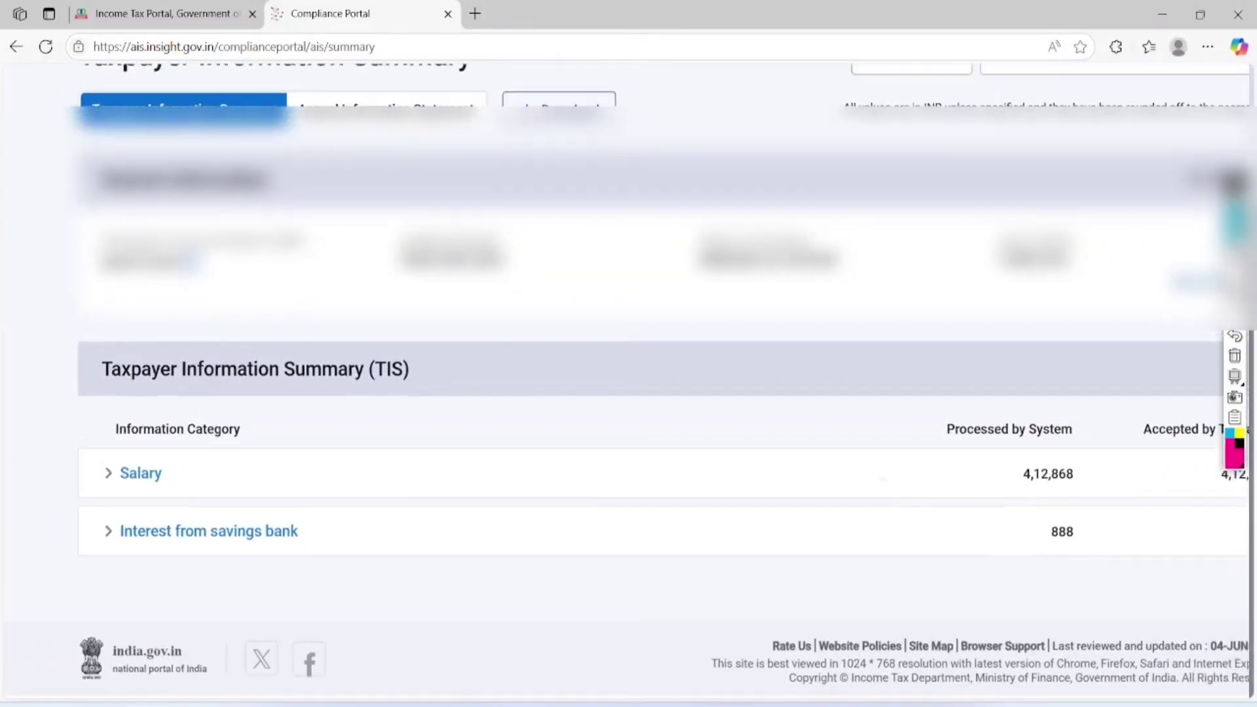
Circle the Salary category with the pen and handwrite a circled, double-underlined "192" beside it
scroll(419, 380, up, 2)
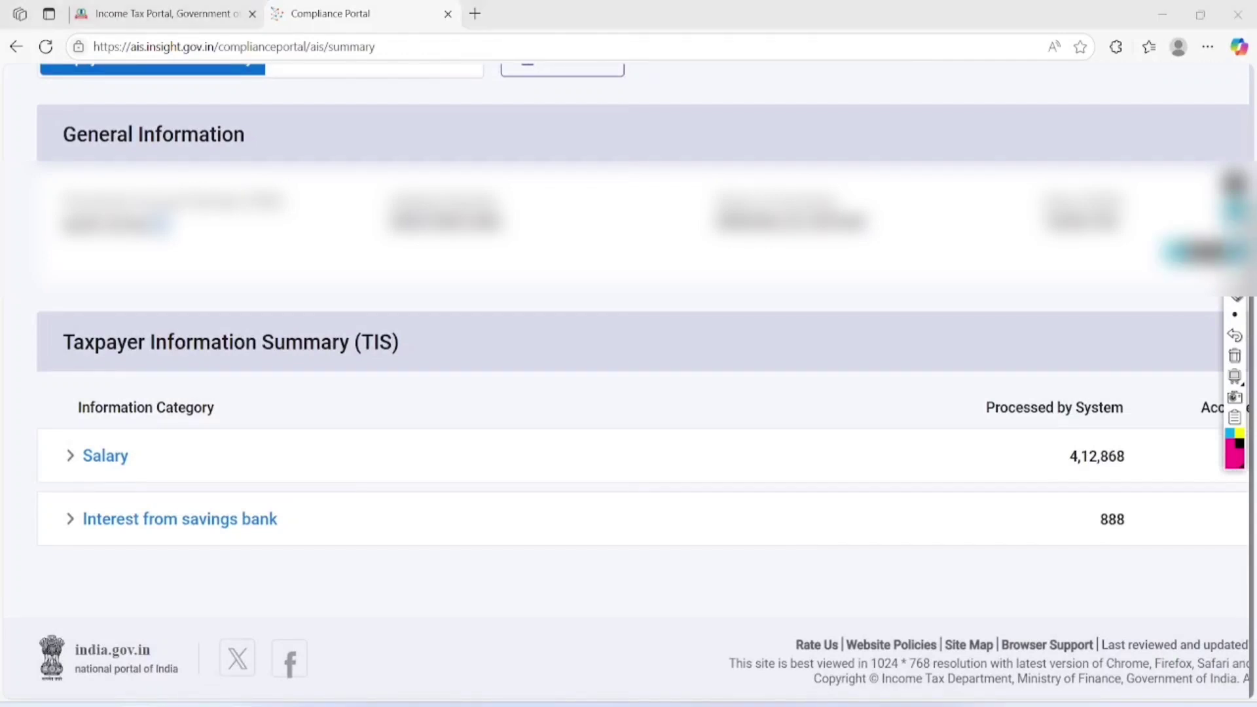
mouse_move(151, 419)
mouse_down()
mouse_move(58, 435)
mouse_move(160, 411)
mouse_move(145, 406)
mouse_up()
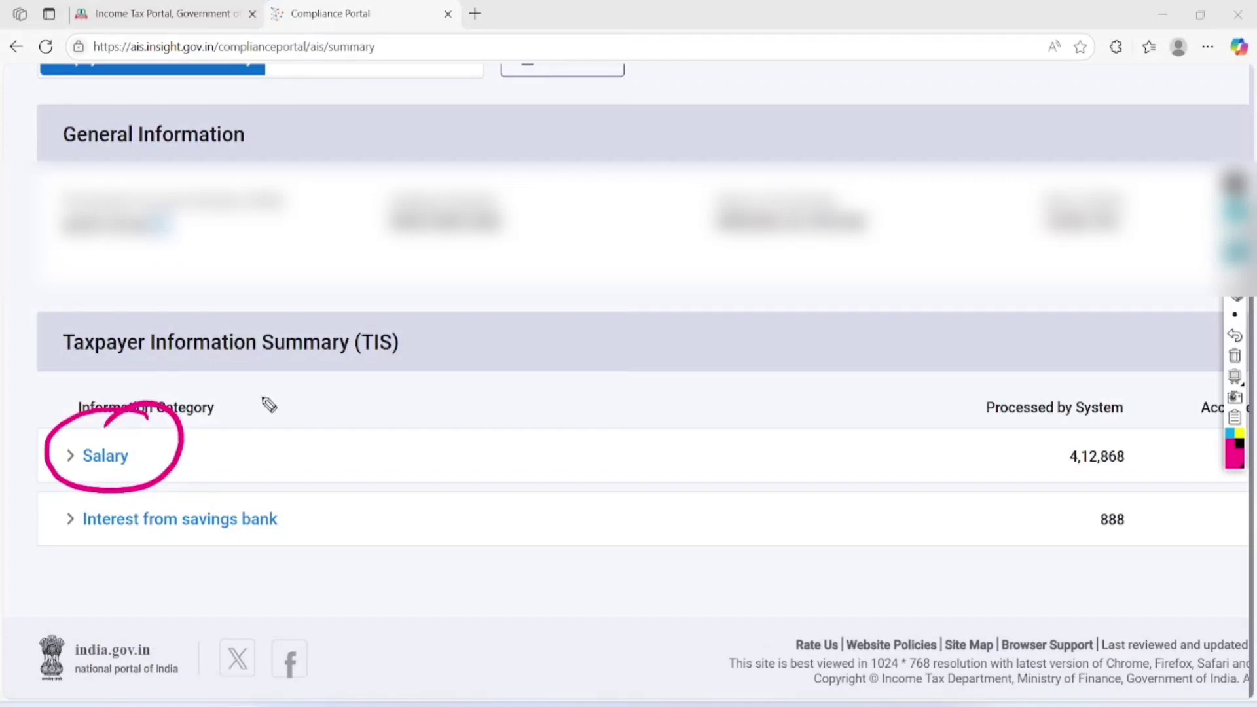
drag(262, 391, 276, 434)
mouse_move(305, 390)
mouse_down()
mouse_move(292, 434)
mouse_move(346, 386)
mouse_up()
drag(298, 425, 345, 399)
drag(309, 449, 336, 435)
mouse_move(350, 318)
mouse_down()
mouse_move(253, 360)
mouse_move(340, 326)
mouse_up()
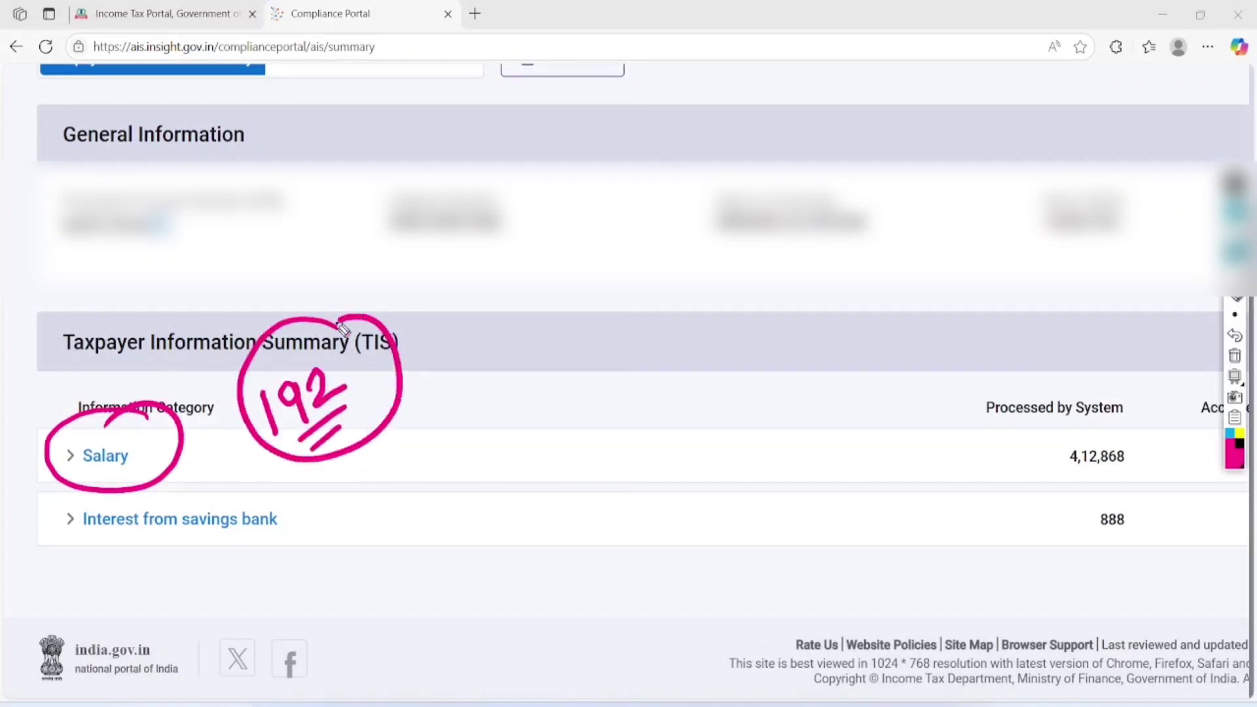
Underline and circle the processed salary amount, handwrite a circled note beginning "New", and clear all pen markings
mouse_move(1066, 476)
mouse_down()
mouse_move(1140, 469)
mouse_move(1143, 485)
mouse_up()
mouse_move(1155, 432)
mouse_down()
mouse_move(1152, 482)
mouse_move(1121, 422)
mouse_up()
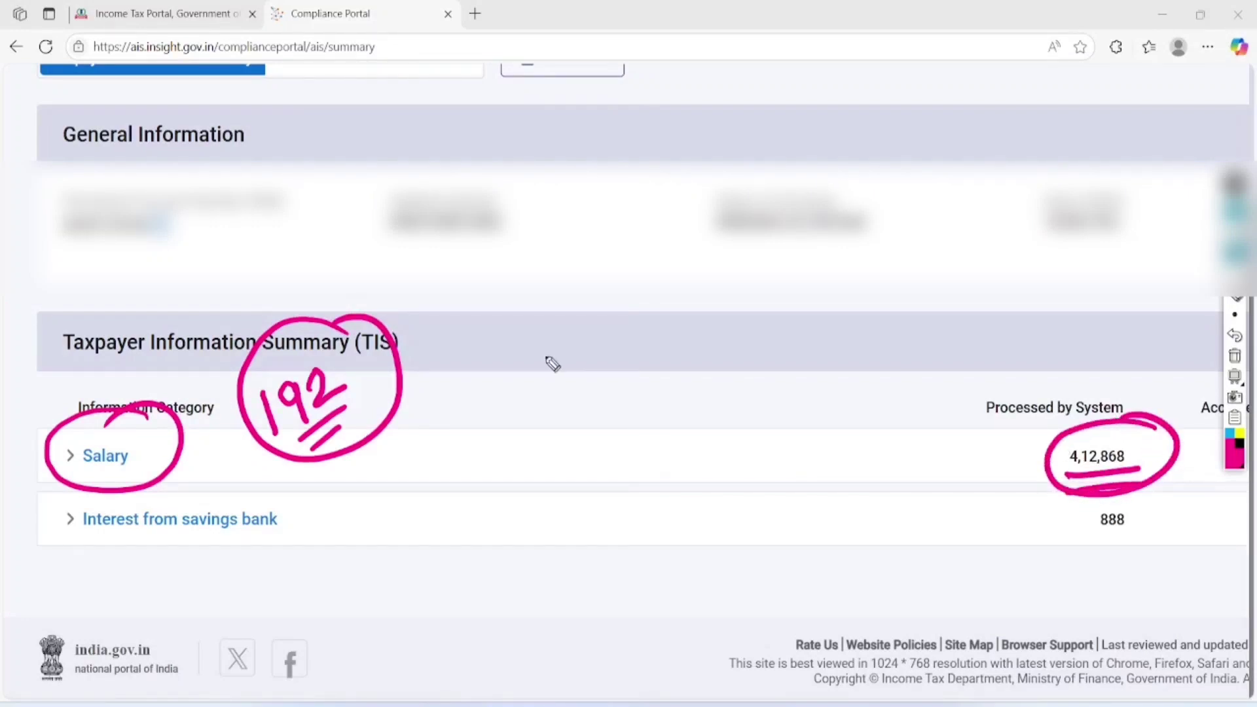
mouse_move(552, 389)
mouse_down()
mouse_move(638, 333)
mouse_move(590, 409)
mouse_move(642, 401)
mouse_move(670, 359)
mouse_move(712, 358)
mouse_up()
mouse_move(631, 360)
mouse_down()
mouse_move(627, 372)
mouse_move(647, 381)
mouse_up()
mouse_move(674, 283)
mouse_down()
mouse_move(736, 258)
mouse_move(606, 286)
mouse_up()
drag(713, 419, 610, 503)
drag(616, 526, 711, 466)
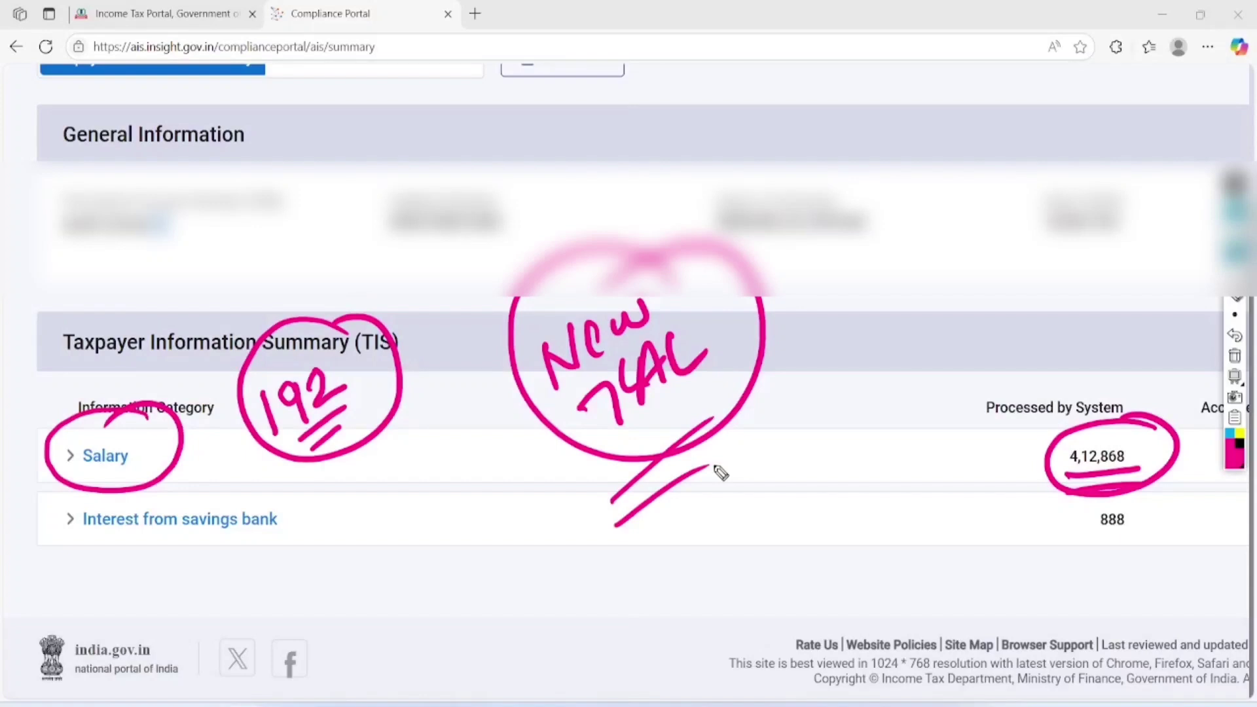
click(1234, 356)
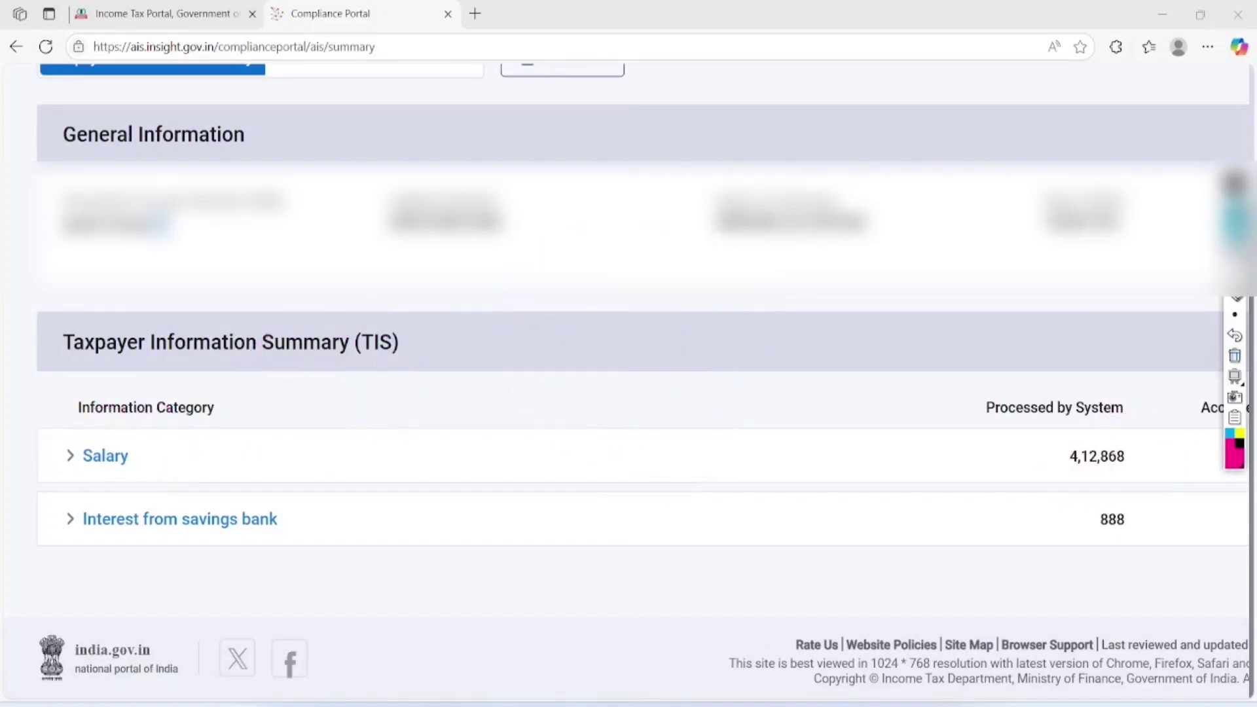
Switch back to the e-Filing portal, choose View Form 26AS, and confirm the disclaimer to go to TRACES
scroll(629, 380, up, 2)
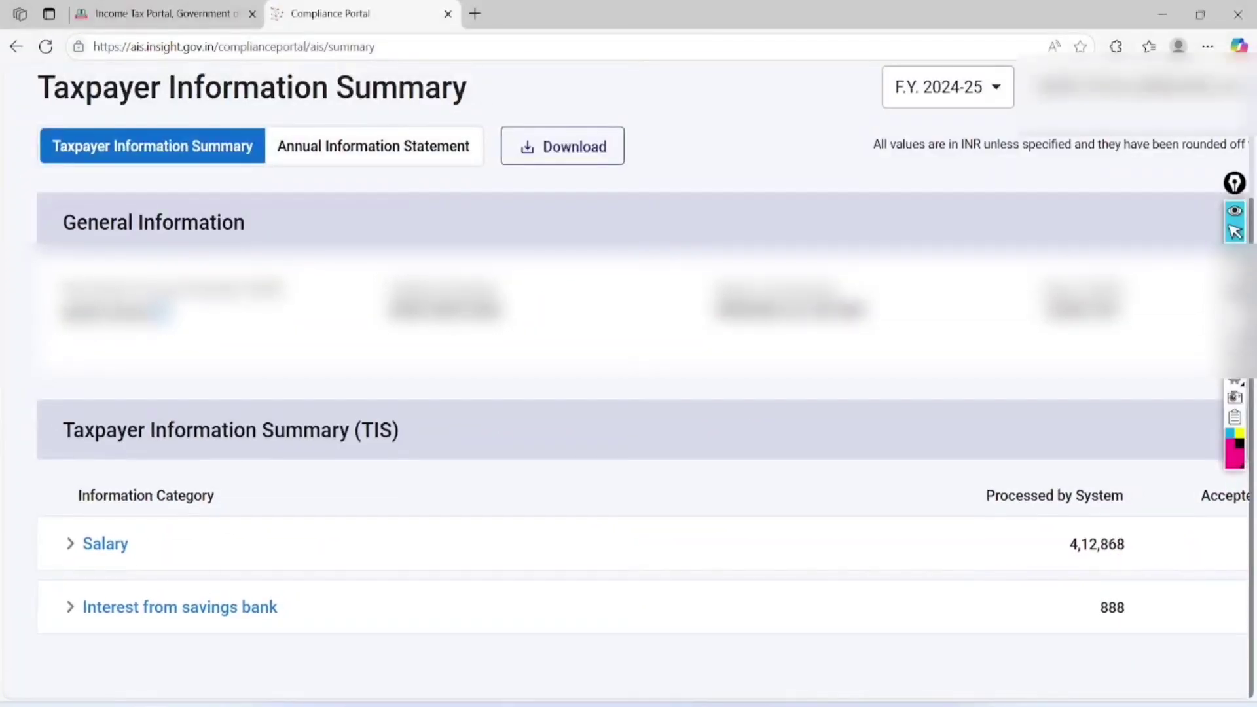
key(ctrl+Tab)
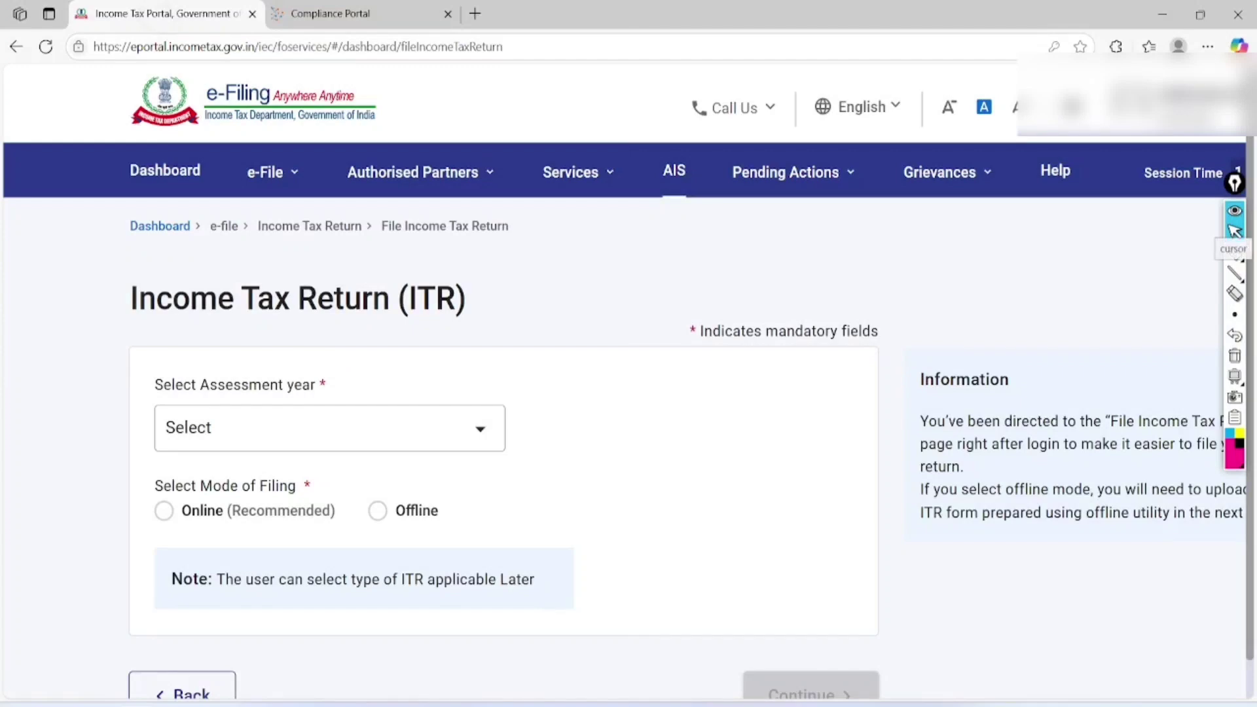
click(273, 171)
mouse_move(334, 226)
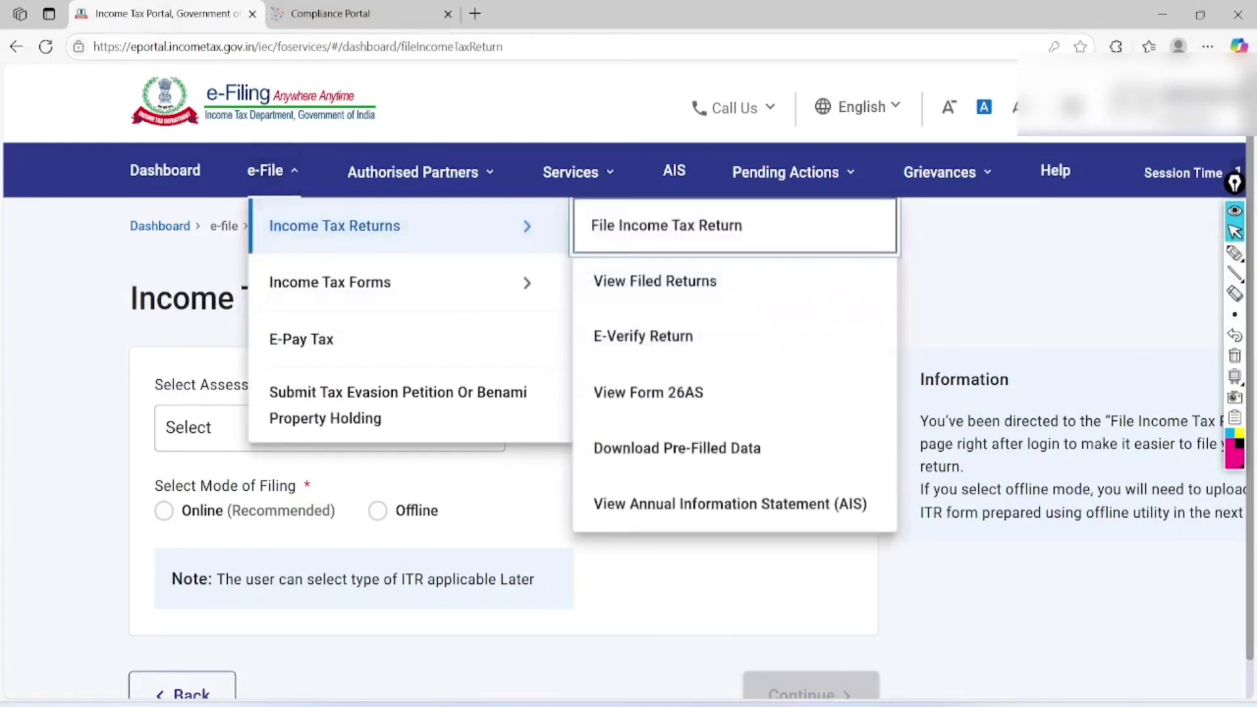
click(694, 393)
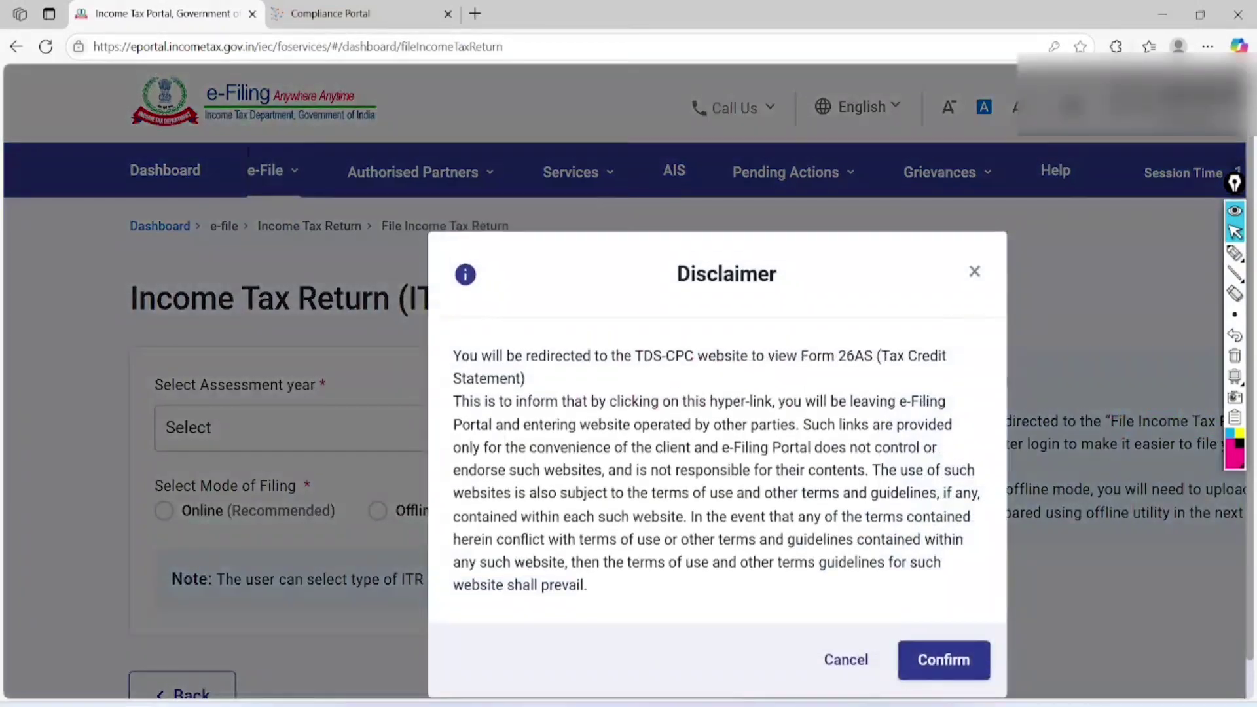
click(943, 660)
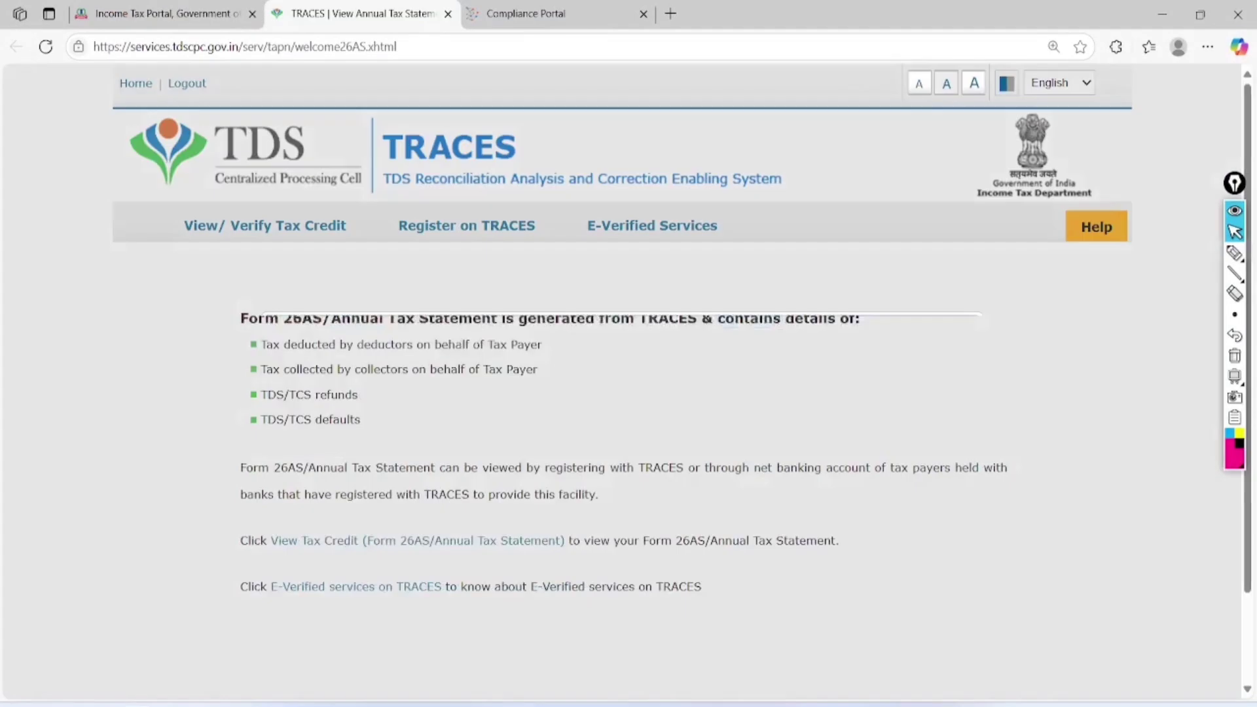
Accept the Form 16/16A usage agreement on TRACES and open View Tax Credit (Form 26AS/Annual Tax Statement)
click(282, 392)
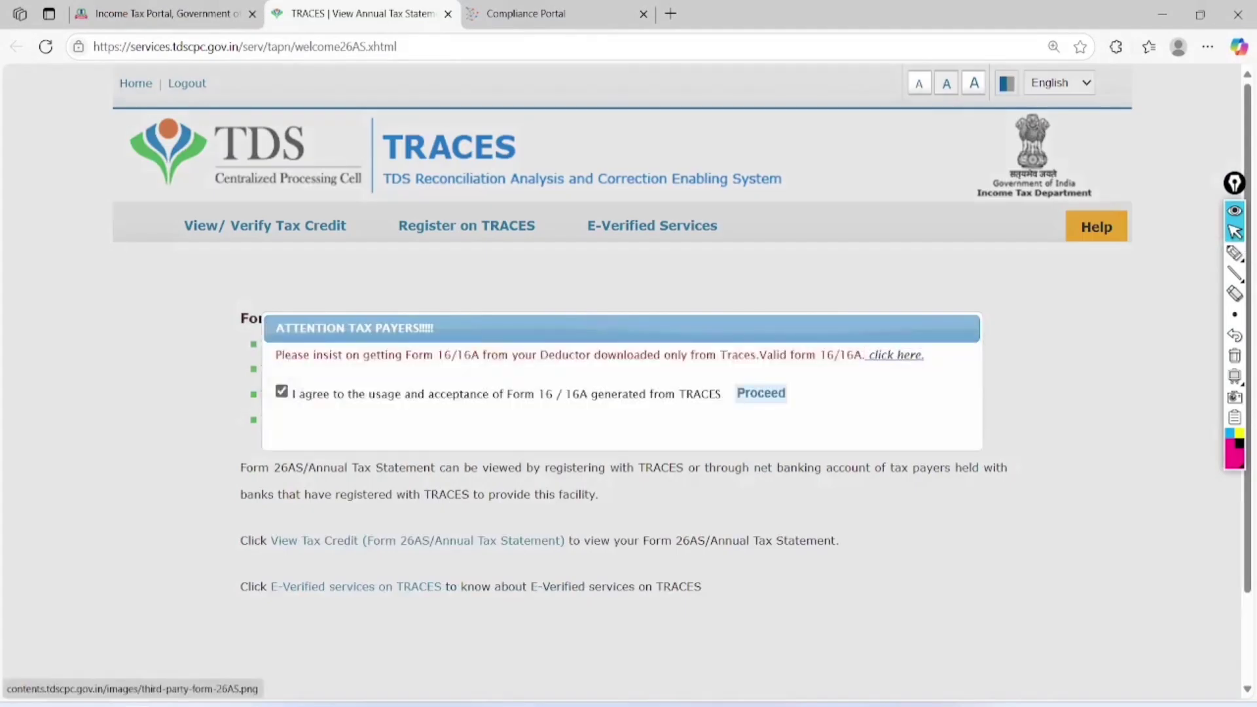
click(760, 393)
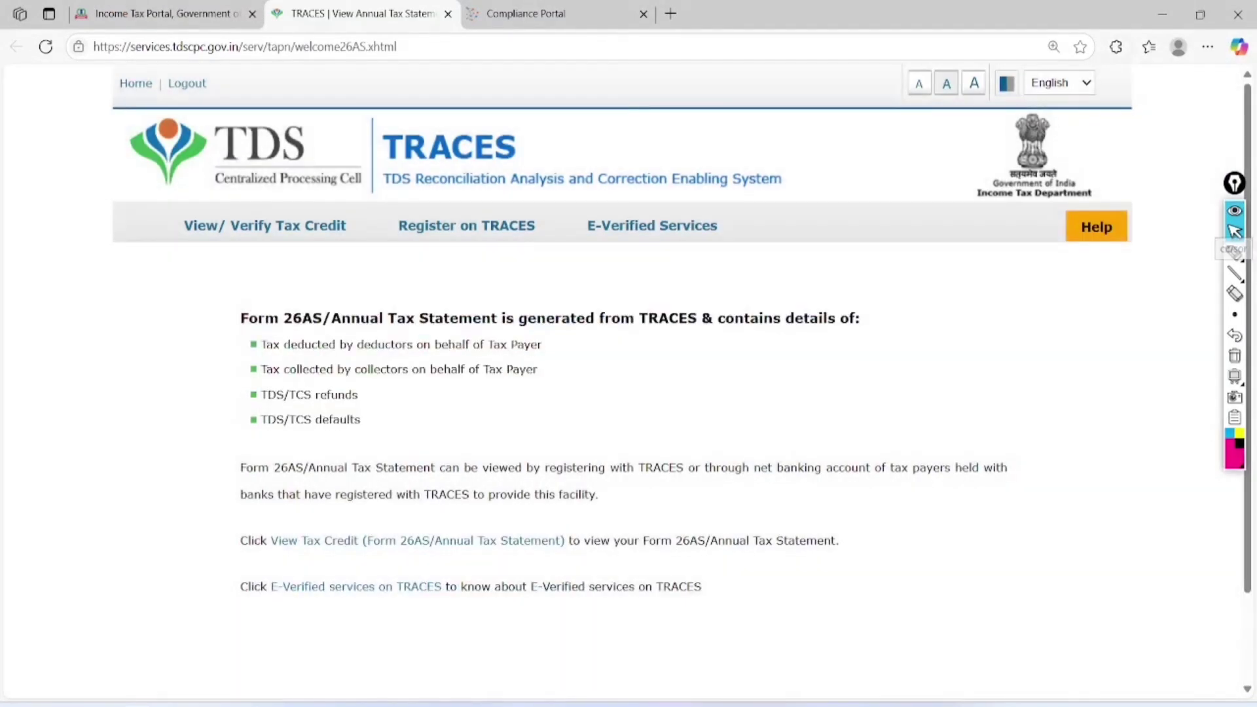
scroll(629, 393, down, 1)
click(418, 511)
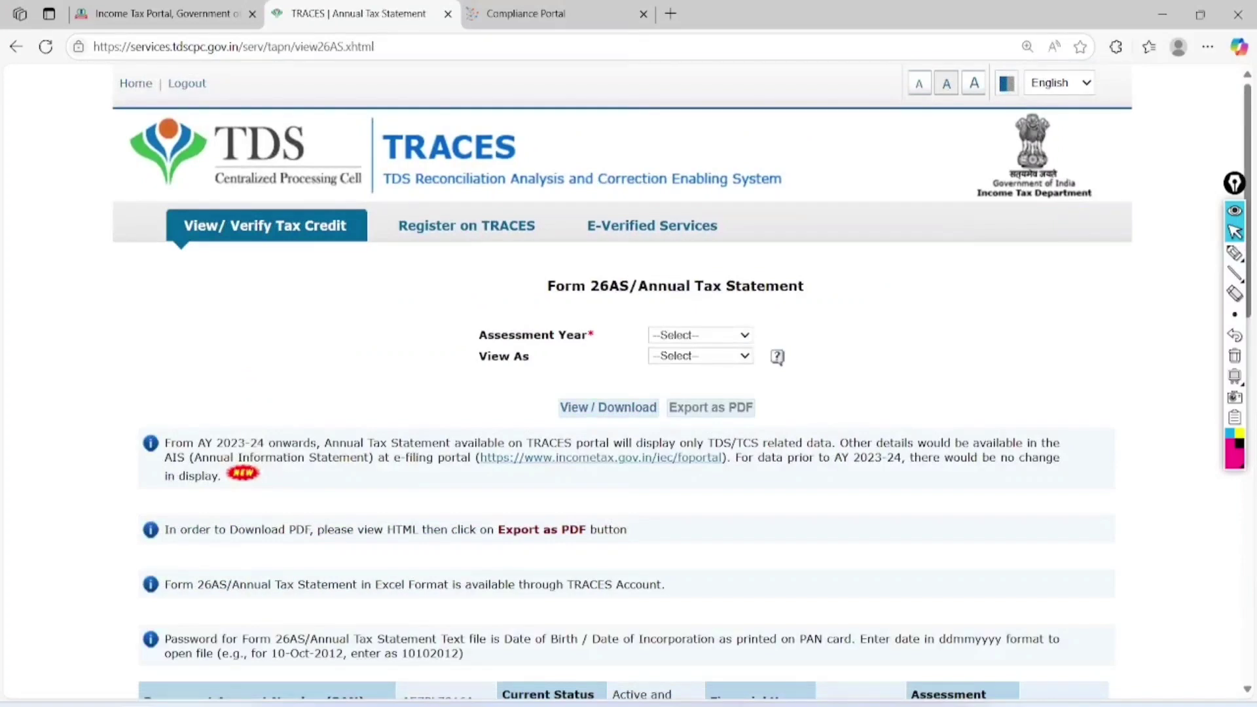
View the Form 26AS for assessment year 2025-26 in HTML format
click(711, 342)
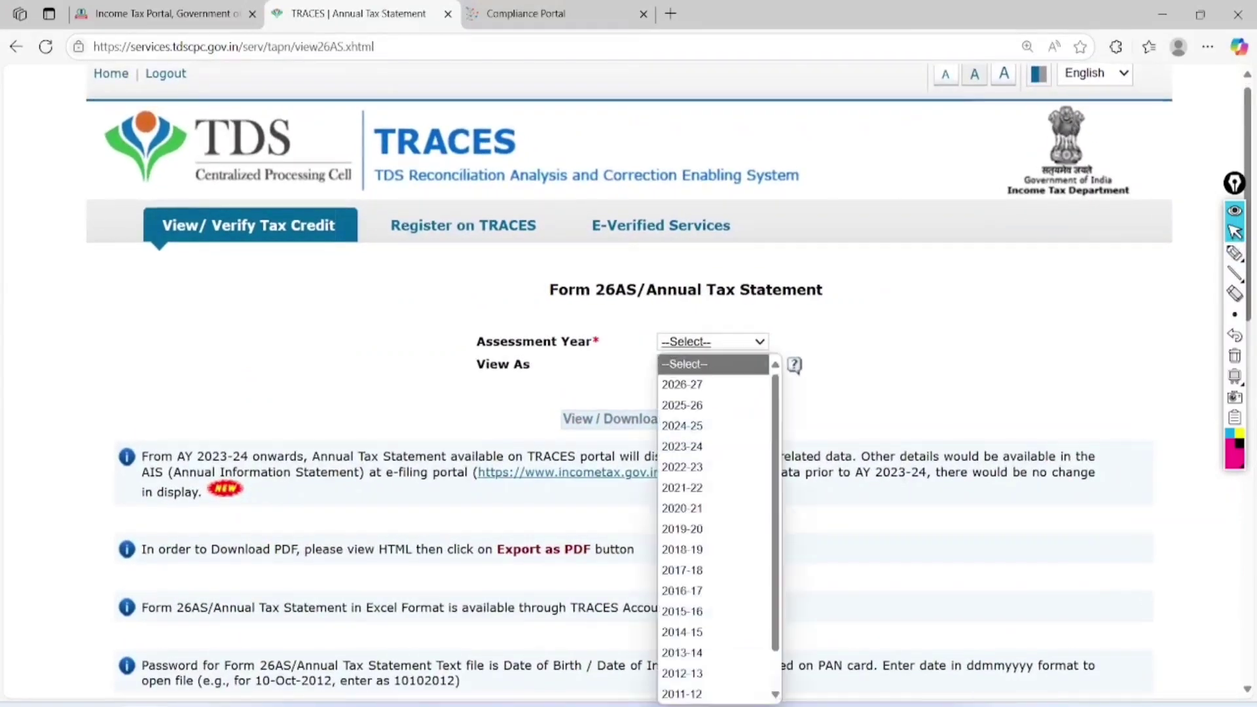
click(682, 405)
click(712, 364)
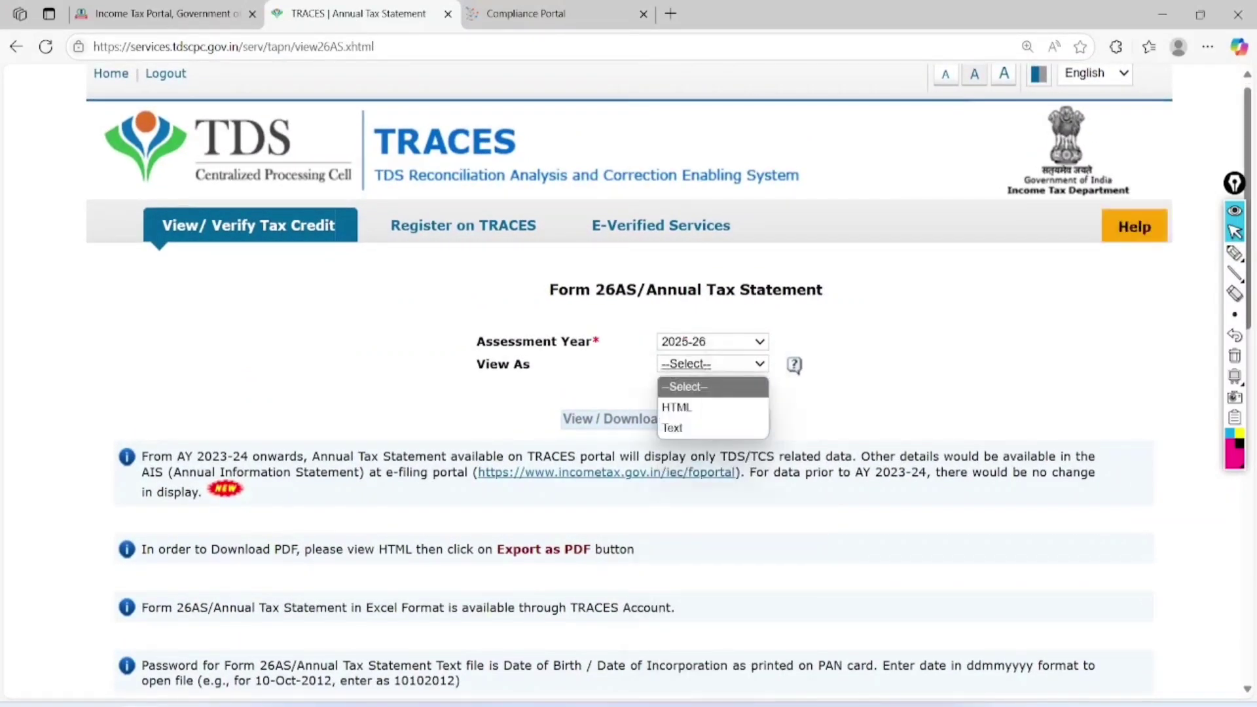
click(681, 401)
click(614, 419)
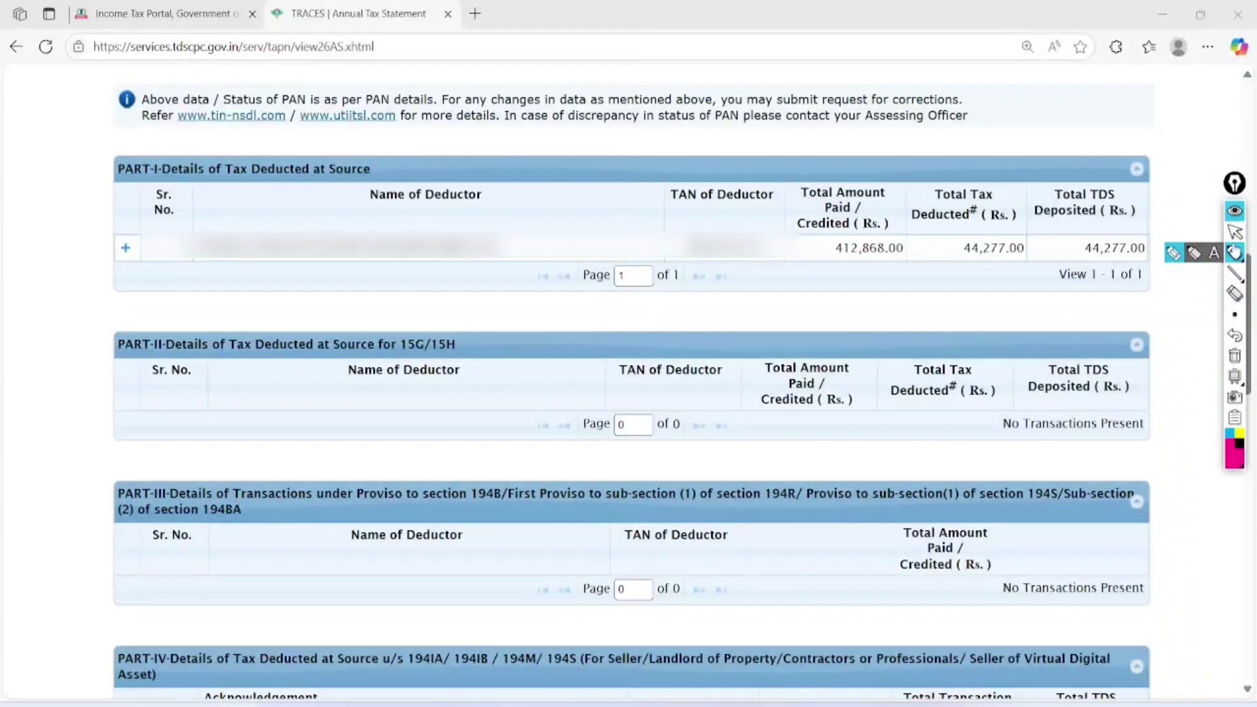
Mark the Part-I heading, deductor, TAN, amount paid, tax deducted and TDS deposited with the pen, and tick the Part-II heading
click(1193, 253)
mouse_move(378, 140)
mouse_down()
mouse_move(370, 151)
mouse_move(183, 135)
mouse_move(157, 190)
mouse_move(399, 181)
mouse_move(327, 131)
mouse_up()
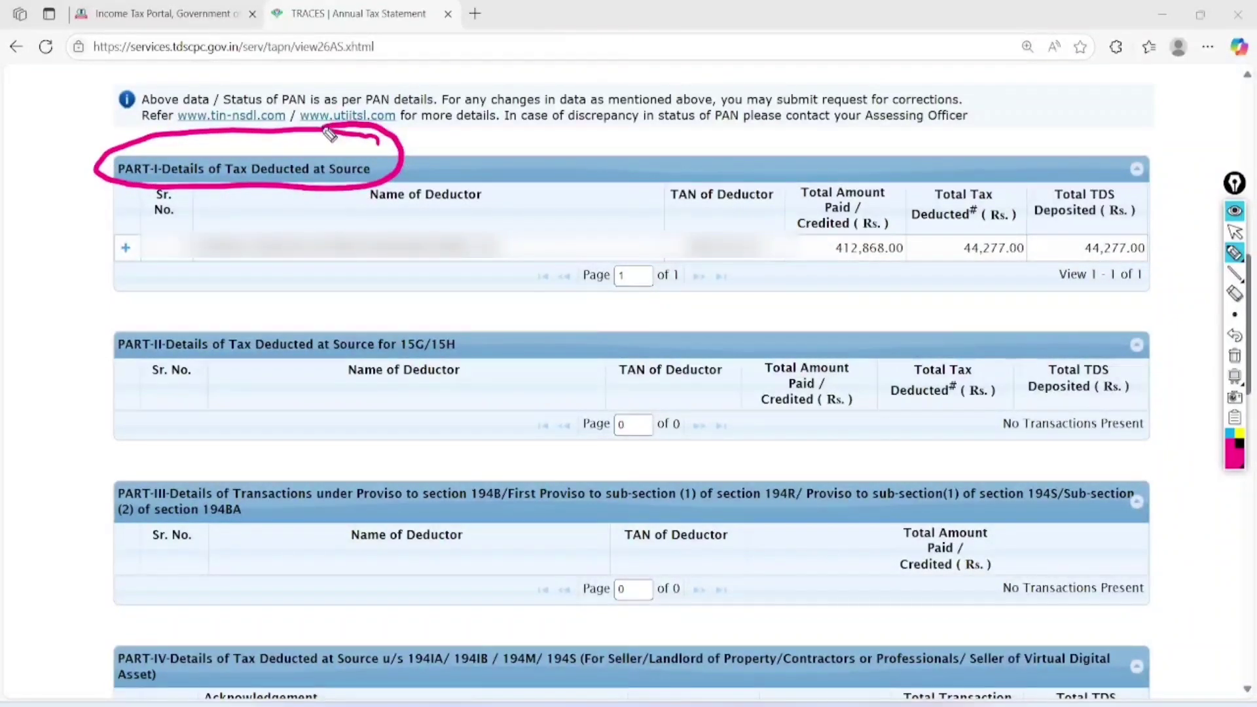
mouse_move(256, 212)
mouse_down()
mouse_move(184, 249)
mouse_move(237, 267)
mouse_move(530, 258)
mouse_move(353, 225)
mouse_move(199, 221)
mouse_up()
drag(543, 233, 654, 203)
mouse_move(763, 226)
mouse_down()
mouse_move(782, 229)
mouse_move(684, 242)
mouse_move(782, 282)
mouse_move(739, 224)
mouse_up()
mouse_move(923, 252)
mouse_down()
mouse_move(903, 211)
mouse_move(818, 248)
mouse_move(924, 219)
mouse_move(875, 208)
mouse_up()
mouse_move(1029, 229)
mouse_down()
mouse_move(975, 205)
mouse_move(1014, 196)
mouse_move(982, 197)
mouse_up()
mouse_move(1142, 216)
mouse_down()
mouse_move(1132, 191)
mouse_move(1178, 245)
mouse_move(1116, 211)
mouse_up()
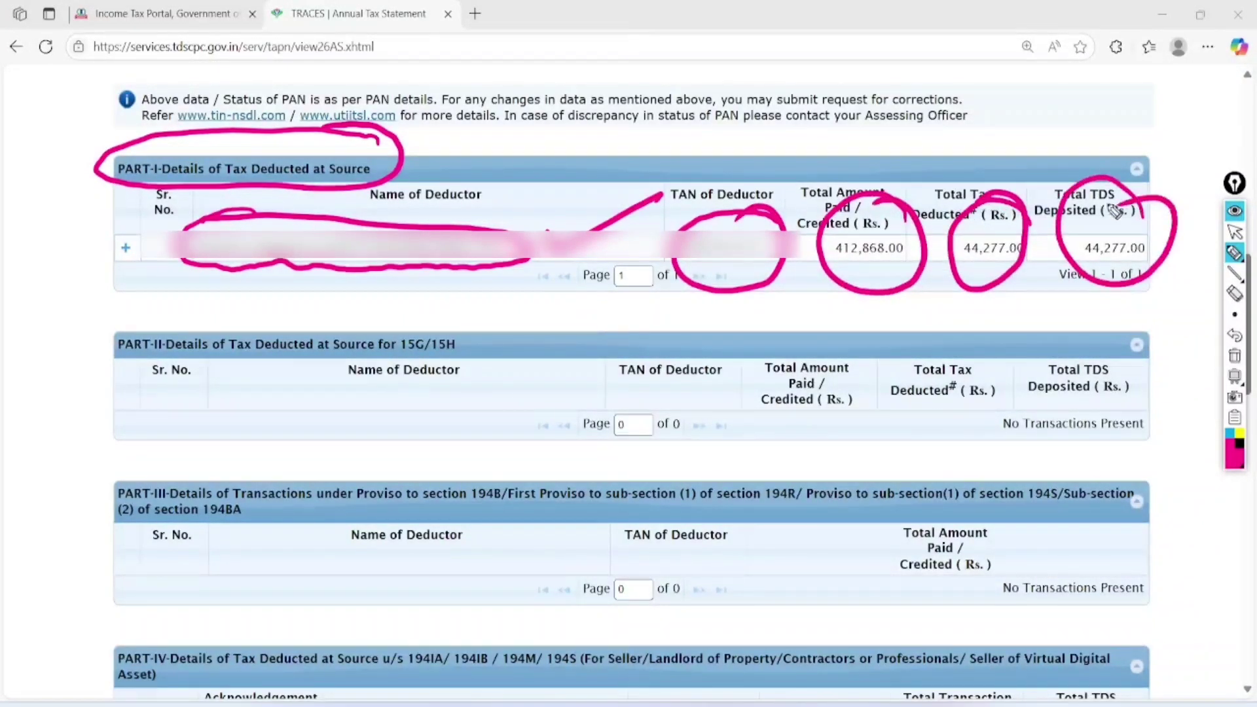
drag(72, 330, 259, 320)
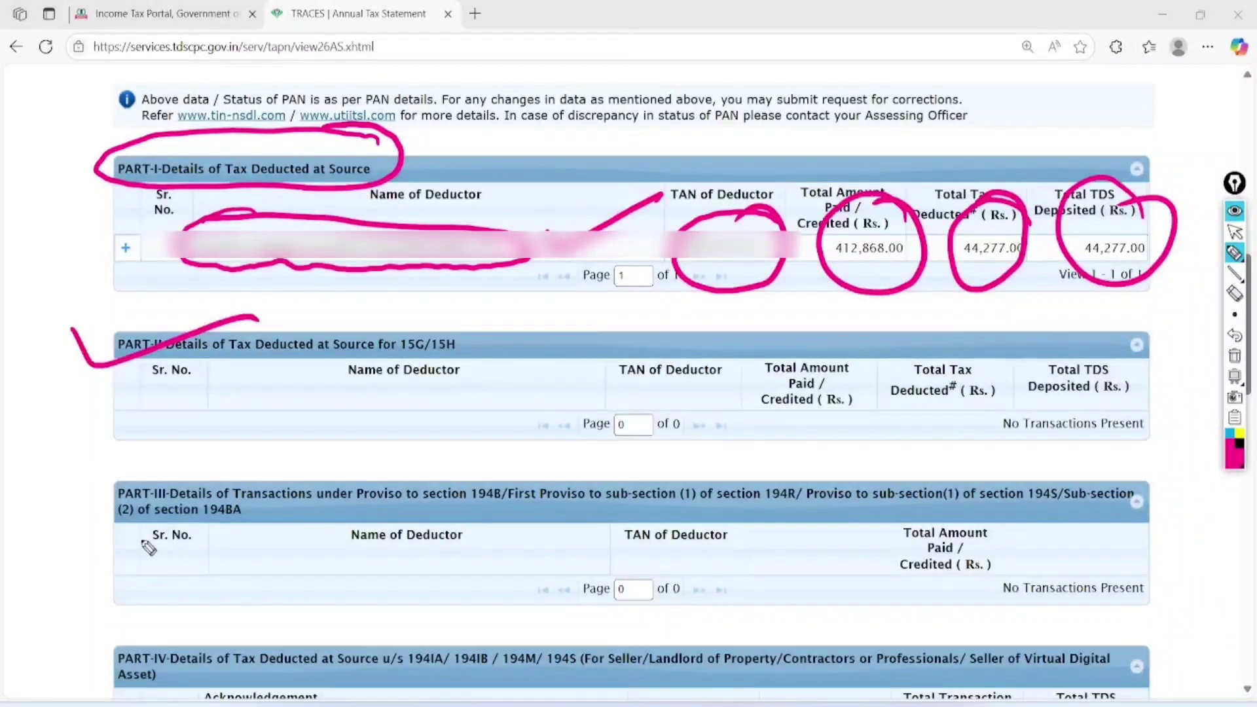
Tick the Part-III heading and the area below it with the pen, and clear all pen marks from the statement
drag(68, 485, 314, 435)
drag(155, 601, 359, 542)
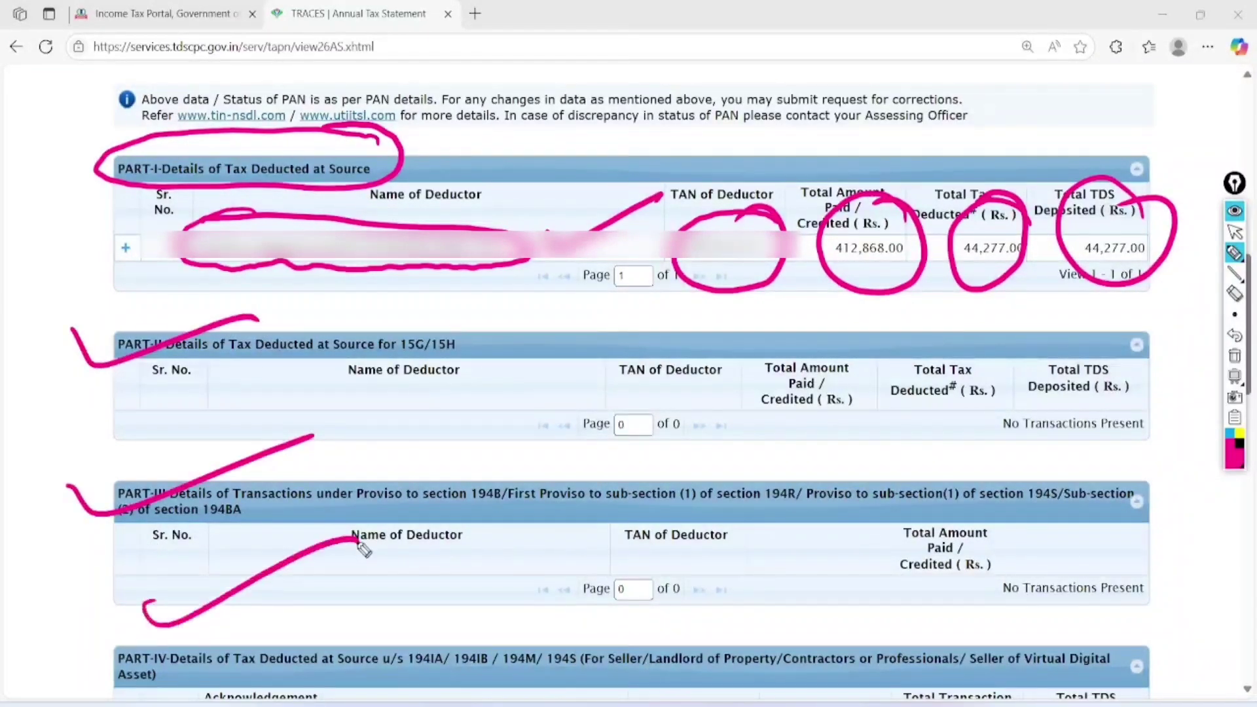
click(1234, 355)
click(1235, 232)
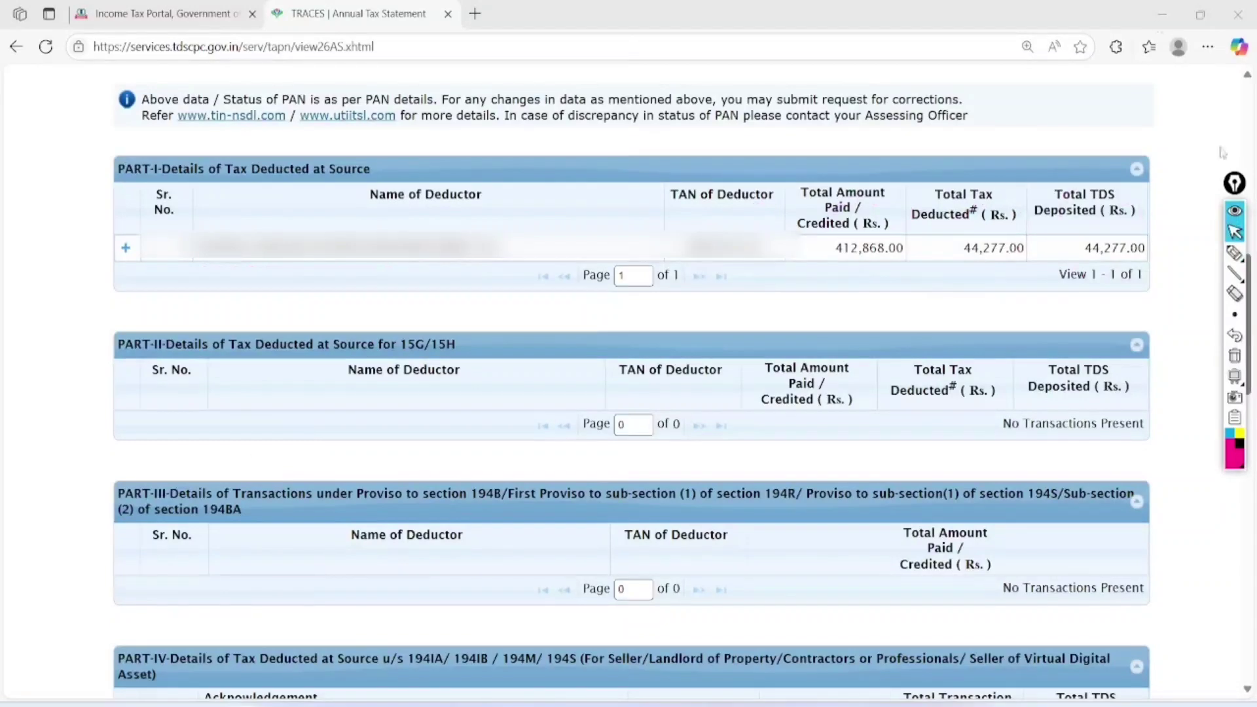
Switch back to the e-Filing portal and select 2025-26 (Current A.Y.) as the assessment year for the income tax return
click(199, 16)
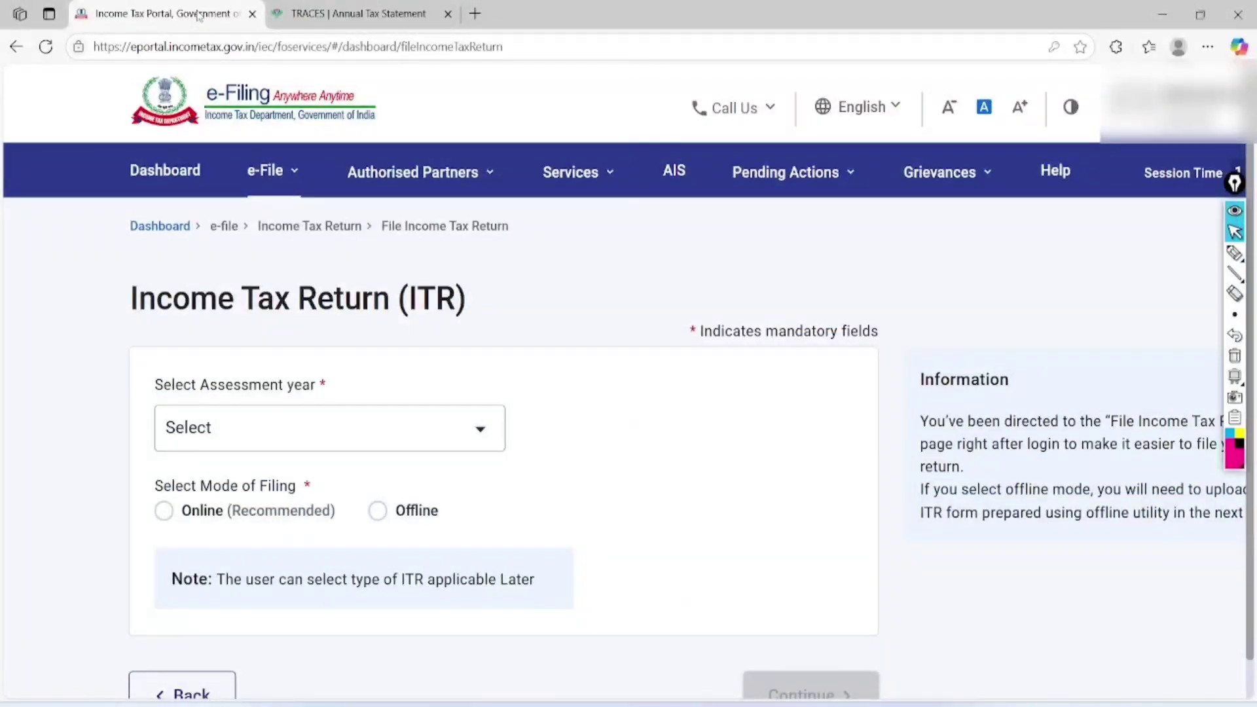
click(412, 172)
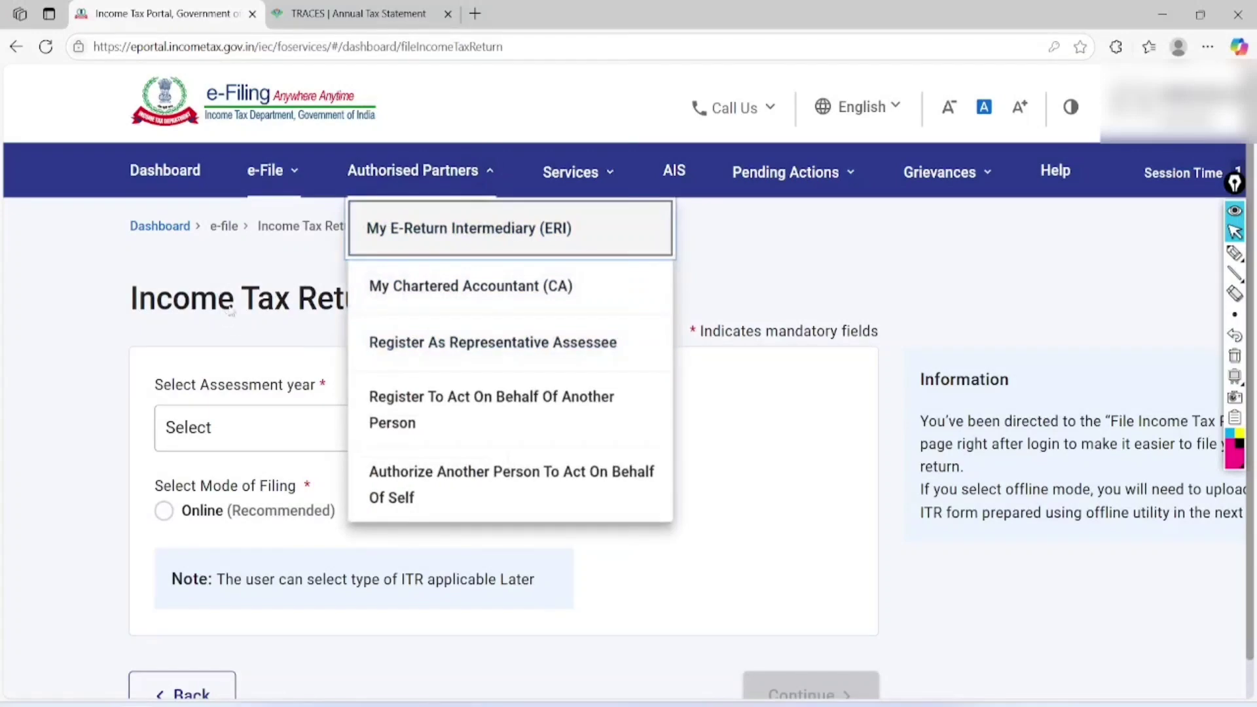
click(258, 351)
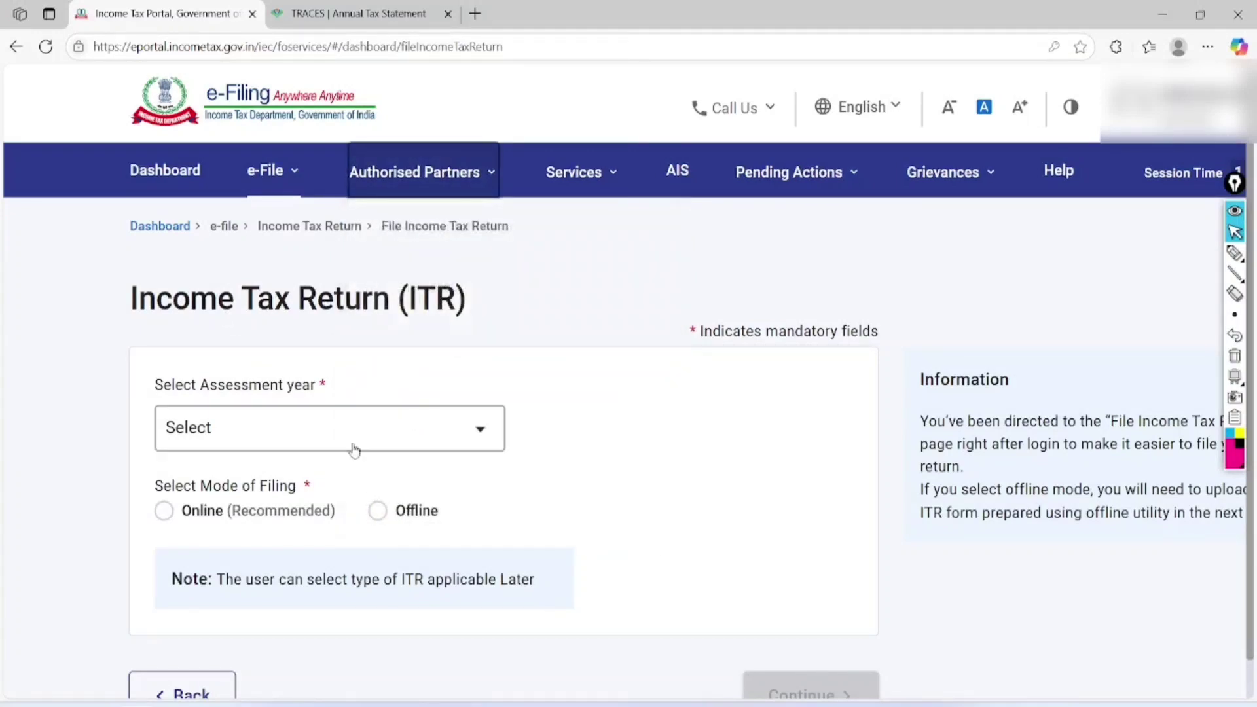
click(354, 439)
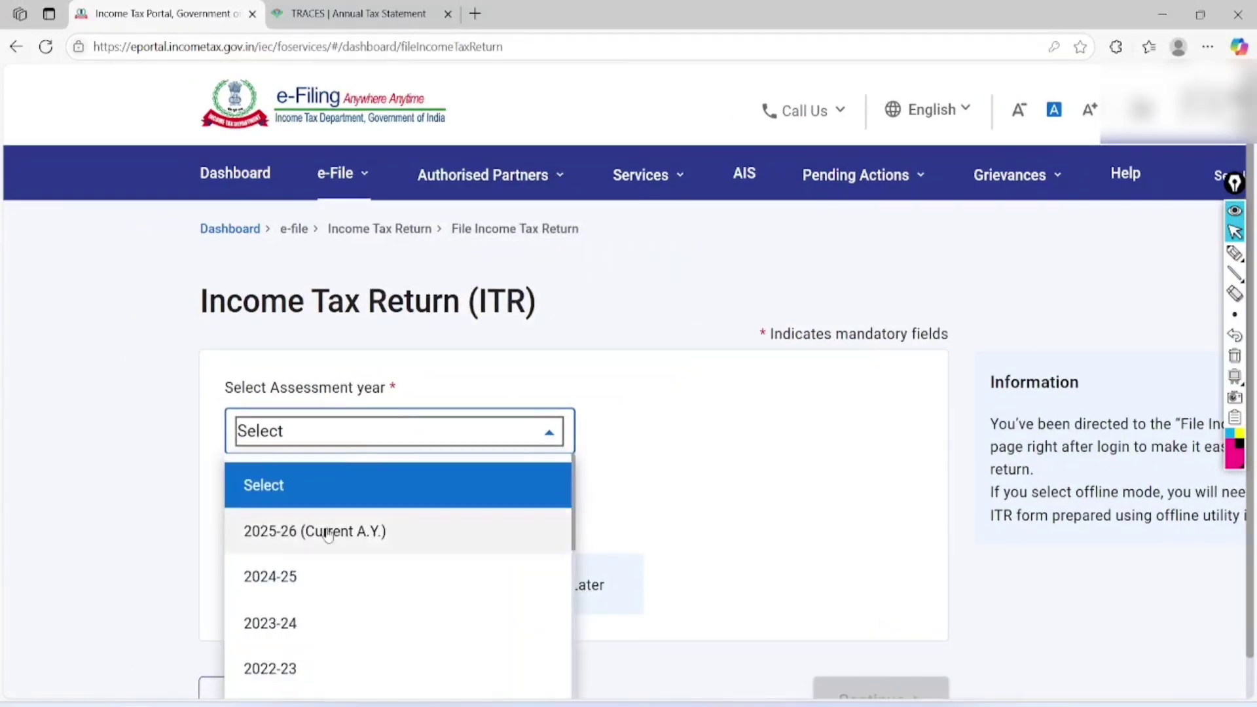
click(328, 532)
scroll(315, 445, down, 2)
scroll(330, 236, up, 2)
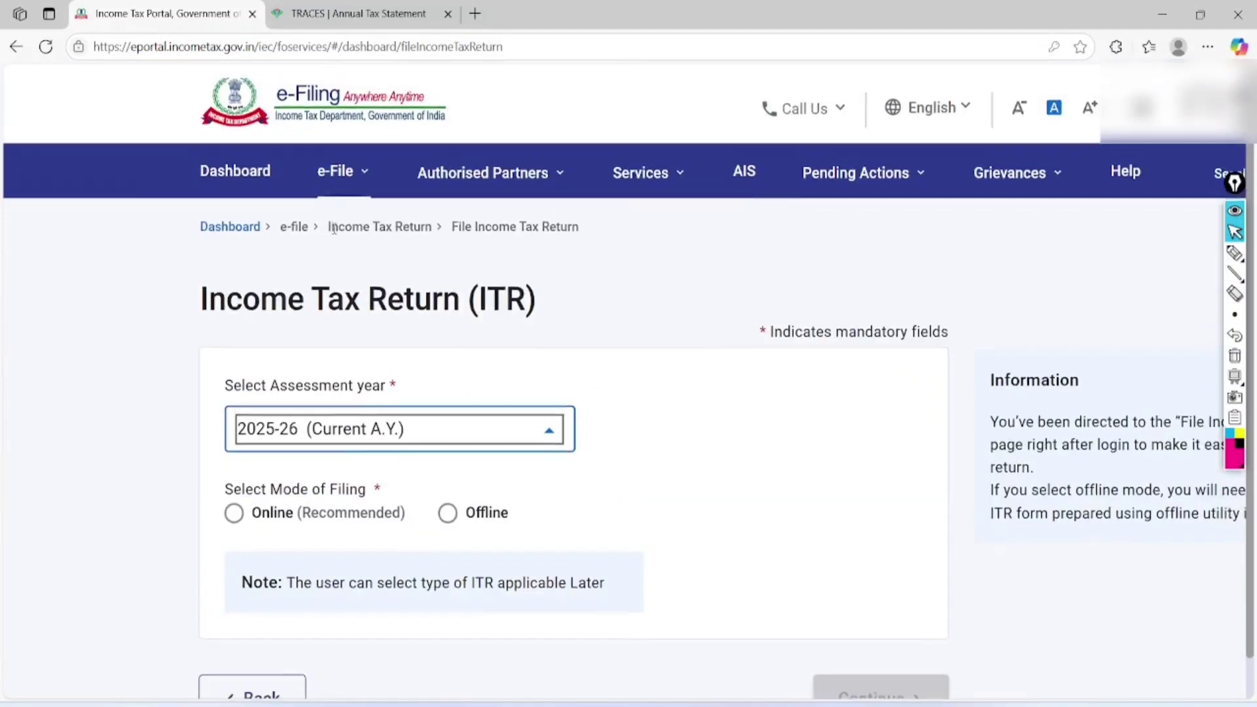
Reopen File Income Tax Return from the e-File options, and restart the AY 2025-26 filing with File Now on the dashboard
scroll(344, 197, down, 1)
click(347, 152)
mouse_move(520, 202)
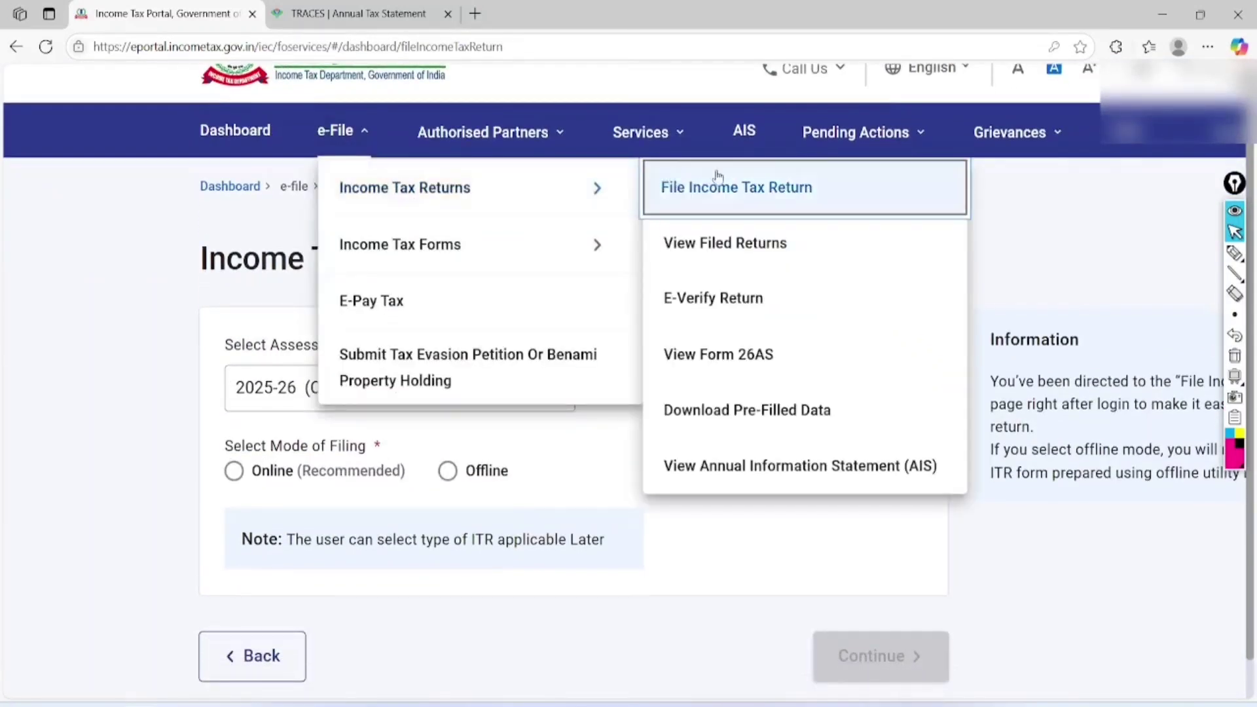
click(727, 188)
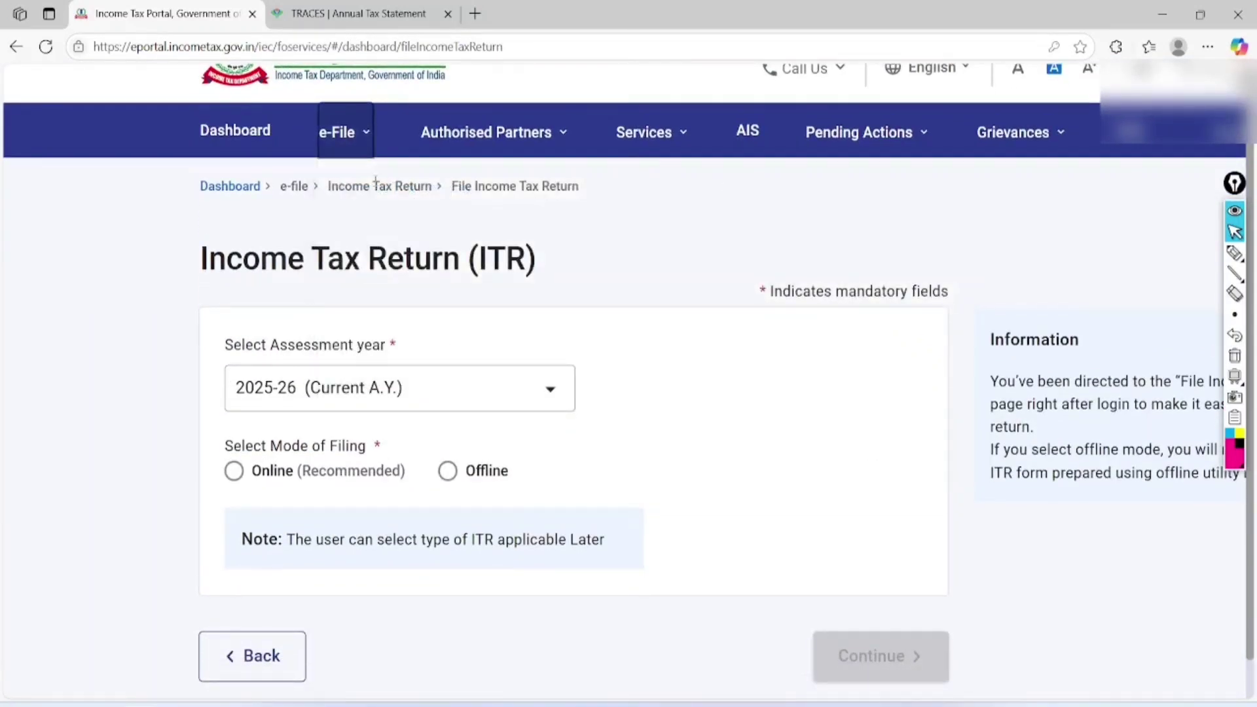
click(243, 189)
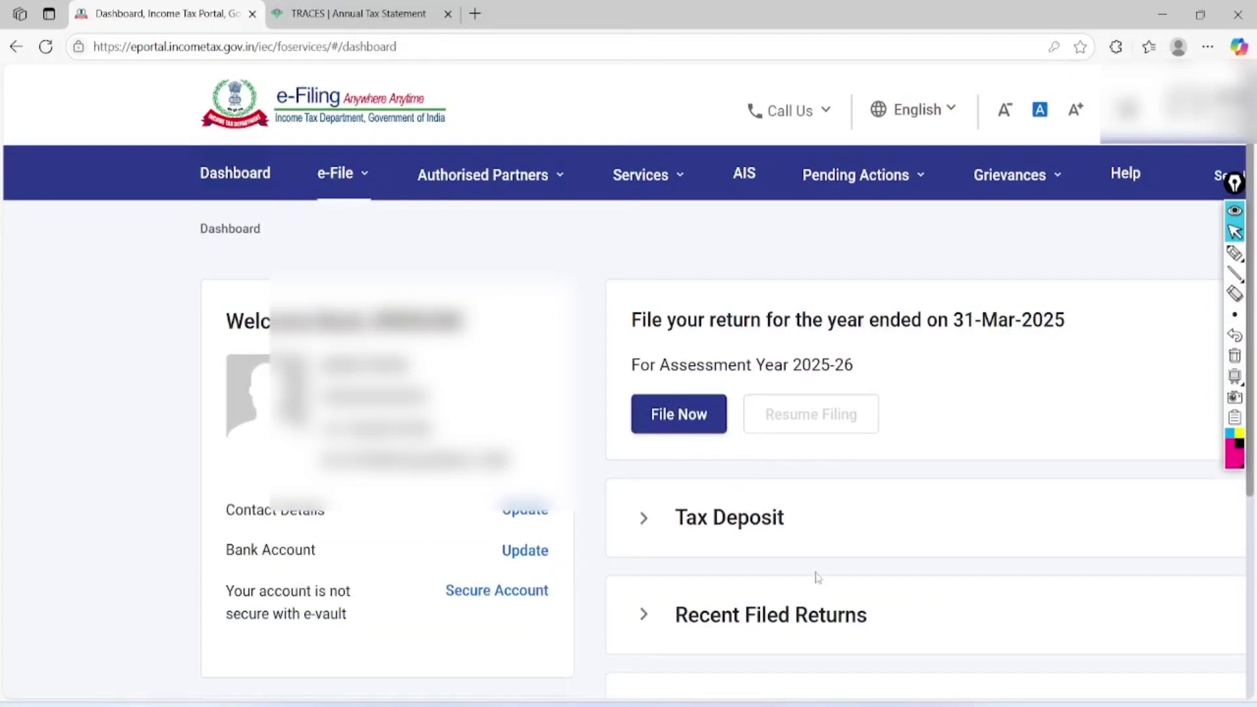
click(681, 429)
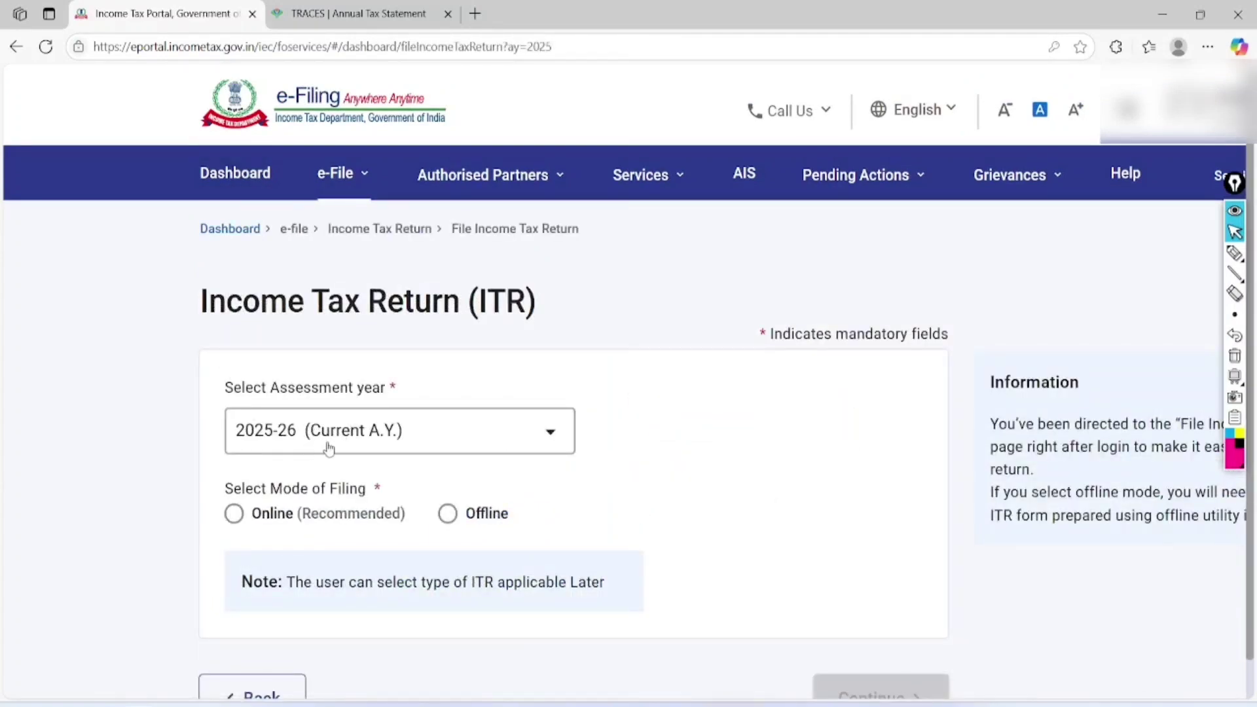
Mark the Online and Offline filing modes with the pen, and clear the marks
click(1235, 253)
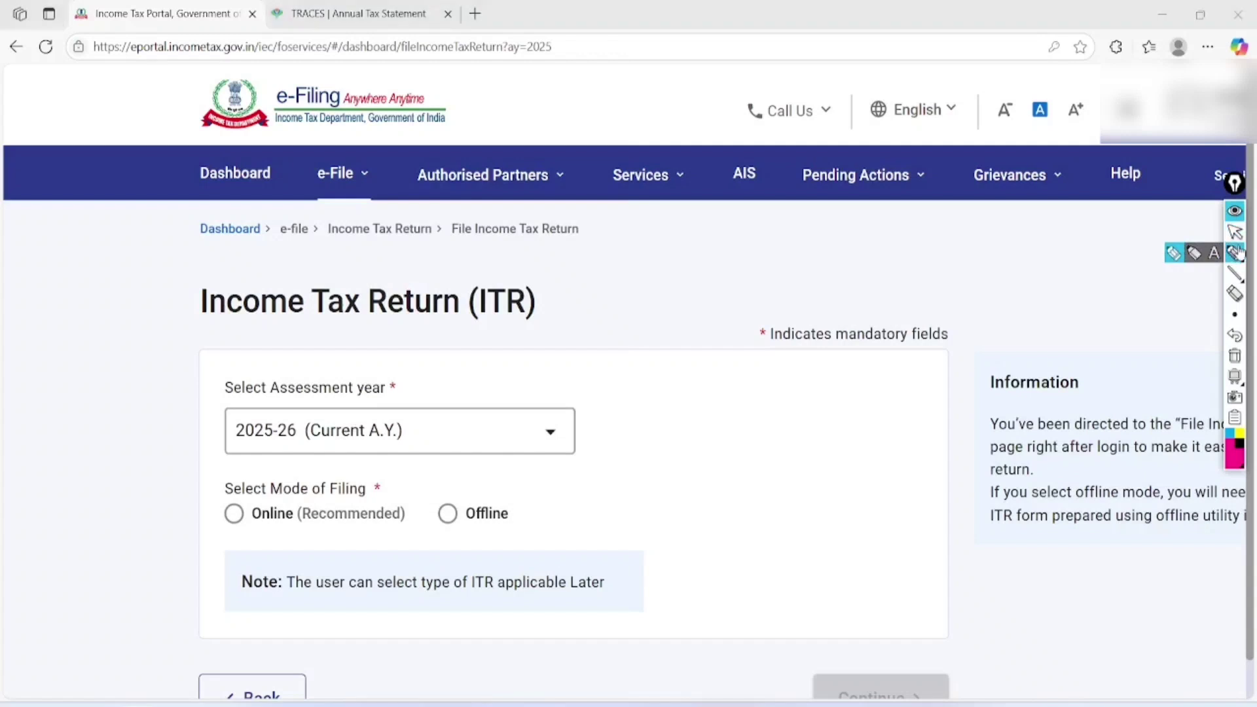
mouse_move(259, 472)
mouse_down()
mouse_move(206, 524)
mouse_move(357, 546)
mouse_move(261, 474)
mouse_up()
drag(123, 521, 260, 470)
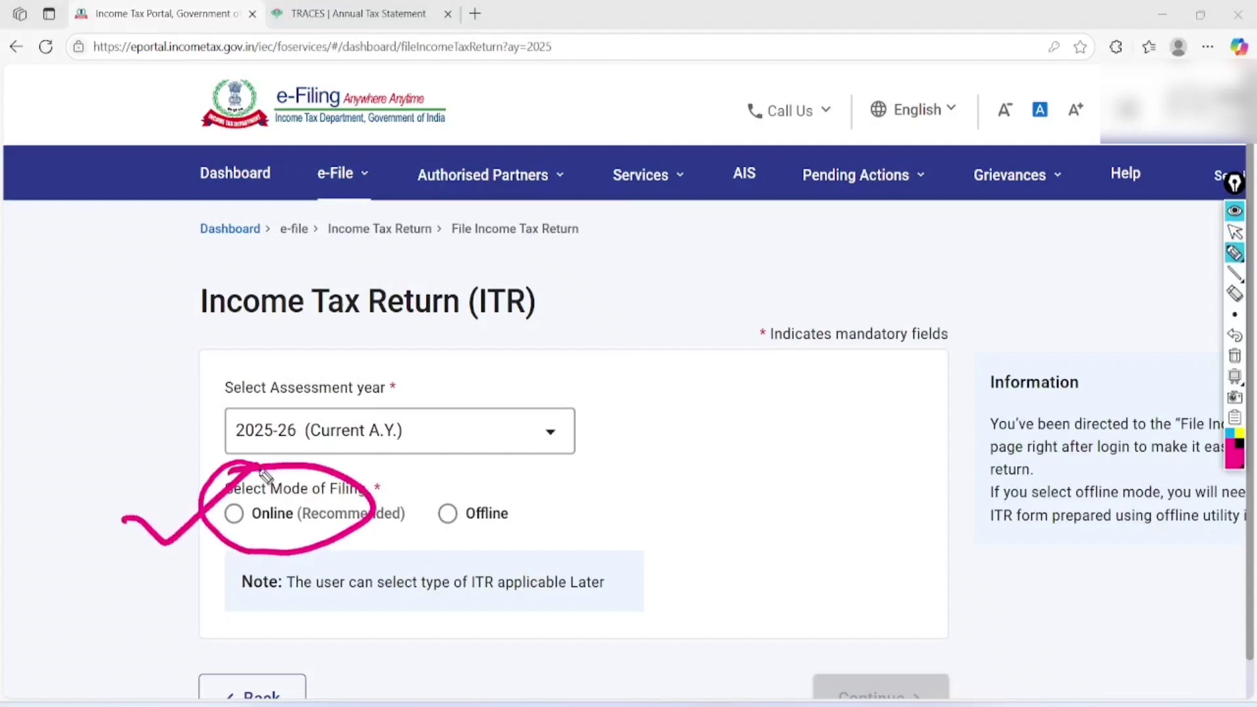
mouse_move(521, 481)
mouse_down()
mouse_move(473, 469)
mouse_move(618, 497)
mouse_move(681, 537)
mouse_up()
click(1235, 355)
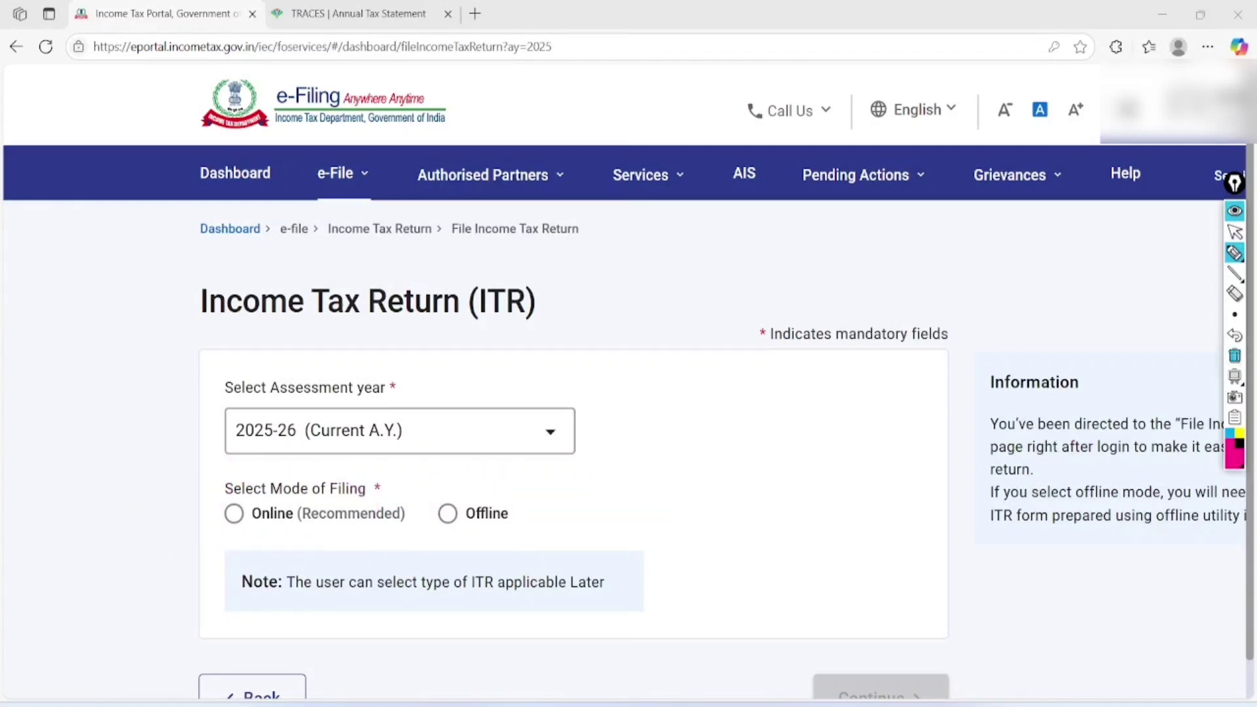
click(1234, 232)
Choose Online as the mode of filing and continue
click(233, 513)
scroll(628, 382, down, 2)
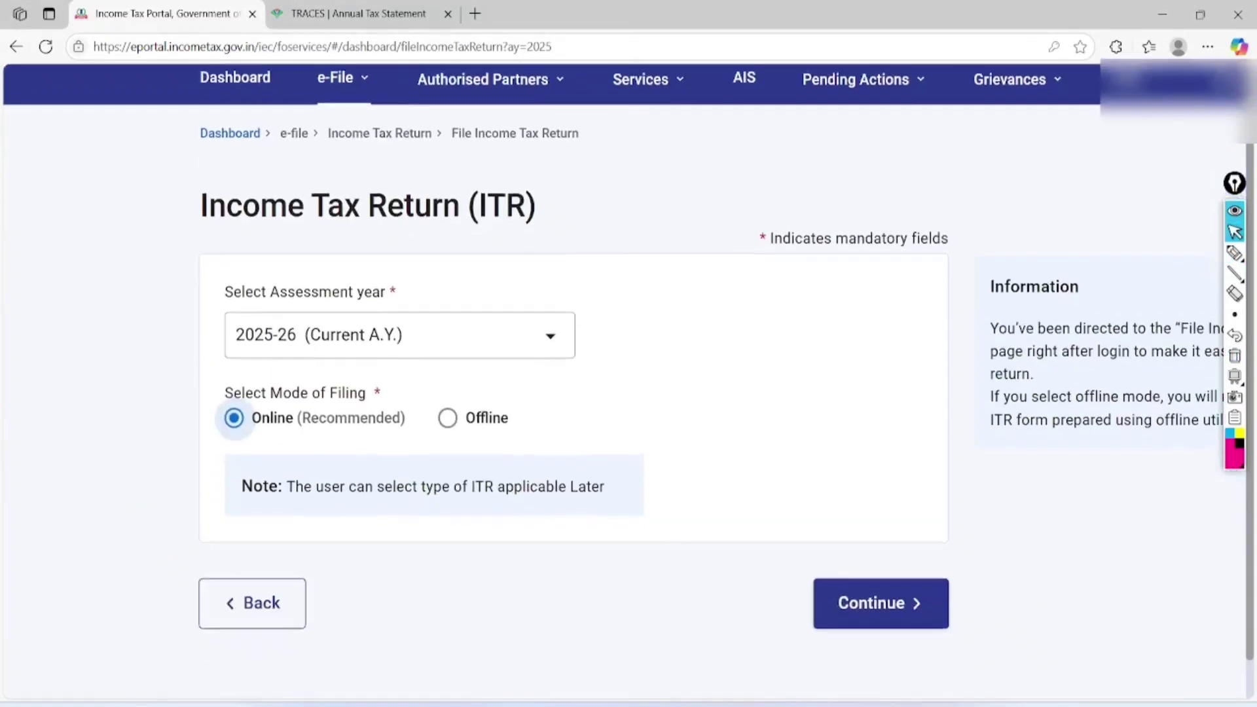
click(881, 603)
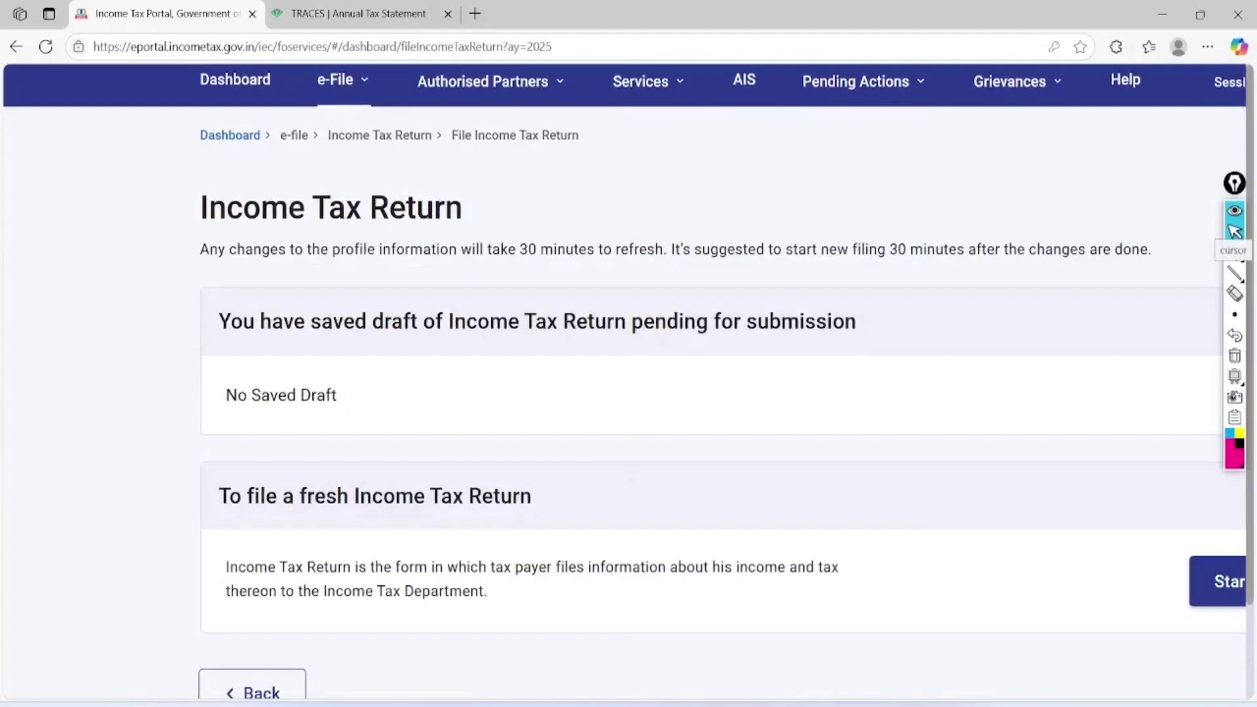
Circle the No Saved Draft text and the Start New Filing option with the pen, and clear the marks
click(1235, 254)
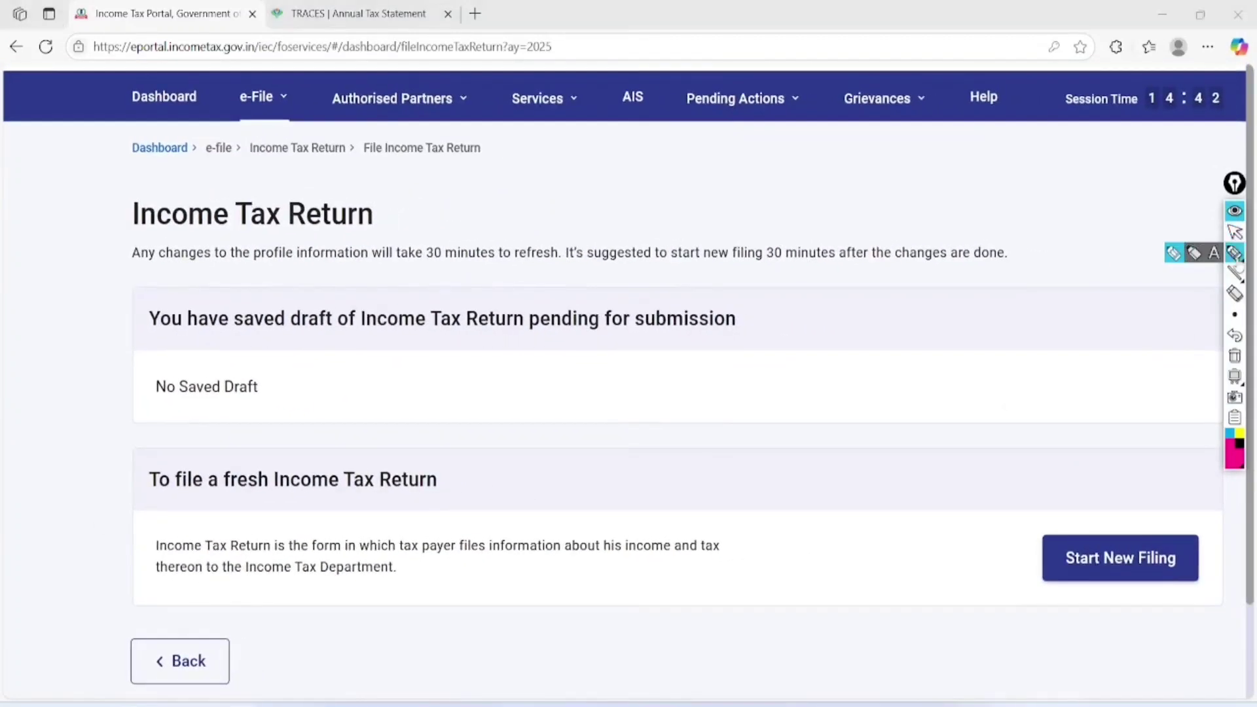
mouse_move(311, 298)
mouse_down()
mouse_move(249, 309)
mouse_move(298, 445)
mouse_move(268, 300)
mouse_up()
mouse_move(1156, 508)
mouse_down()
mouse_move(1176, 681)
mouse_move(1031, 485)
mouse_up()
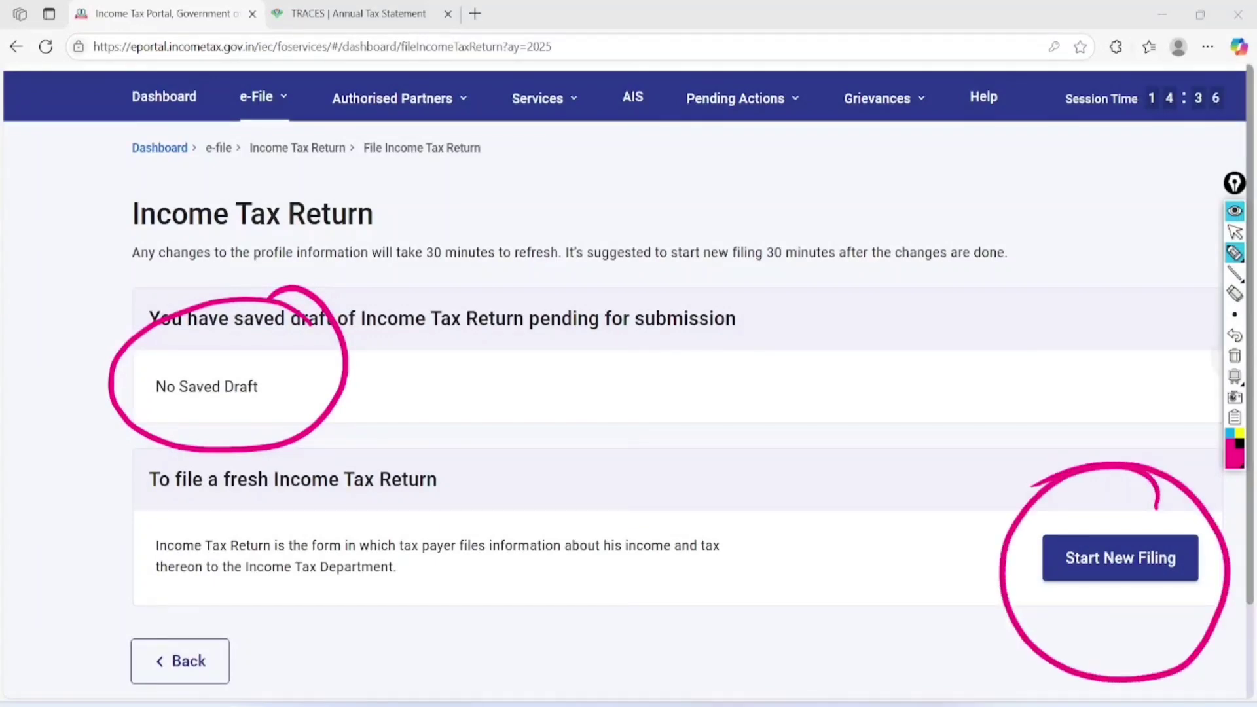
click(1235, 356)
click(1235, 232)
Start a new filing and continue with the Individual status, circling it with the pen
click(1120, 558)
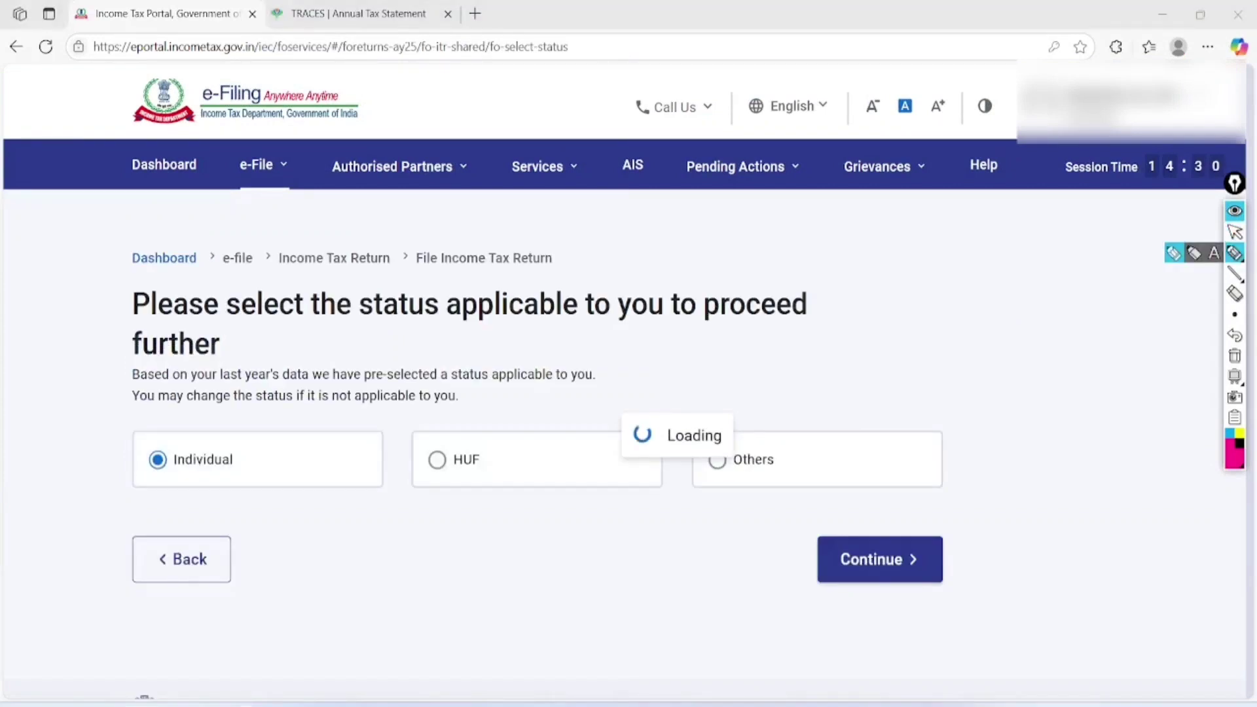
click(1235, 254)
mouse_move(266, 355)
mouse_down()
mouse_move(119, 386)
mouse_move(285, 357)
mouse_move(159, 405)
mouse_up()
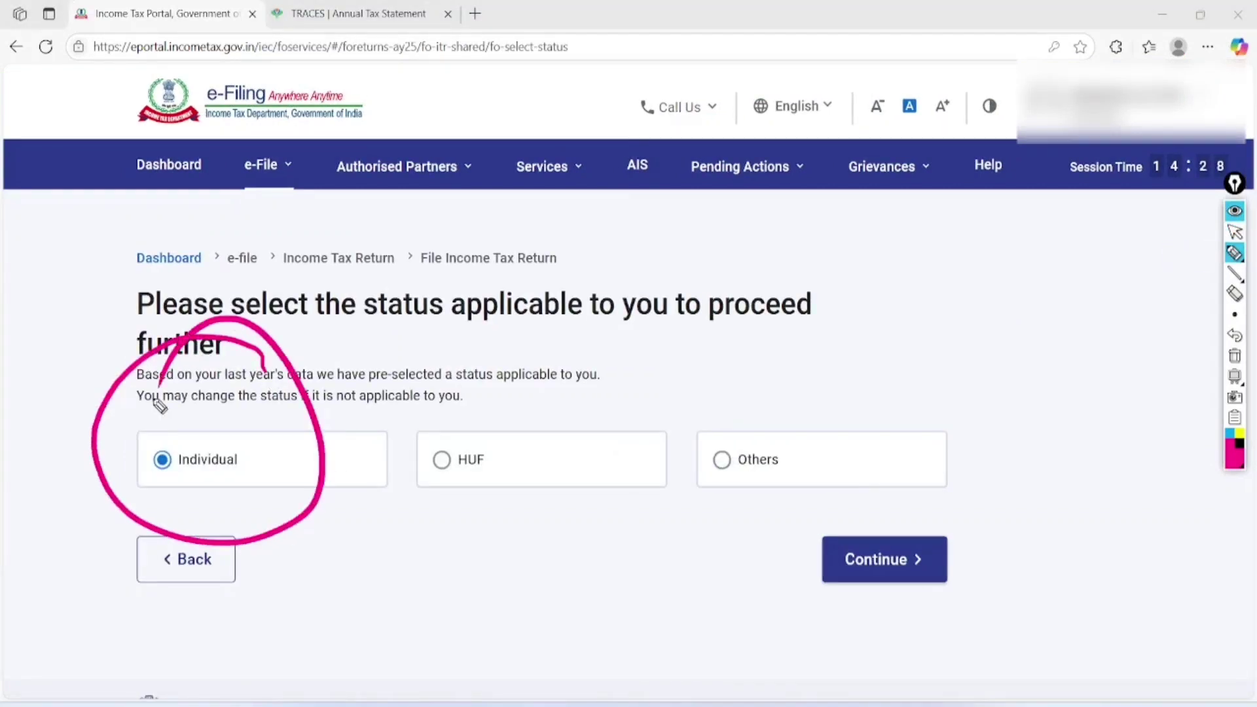
click(1235, 232)
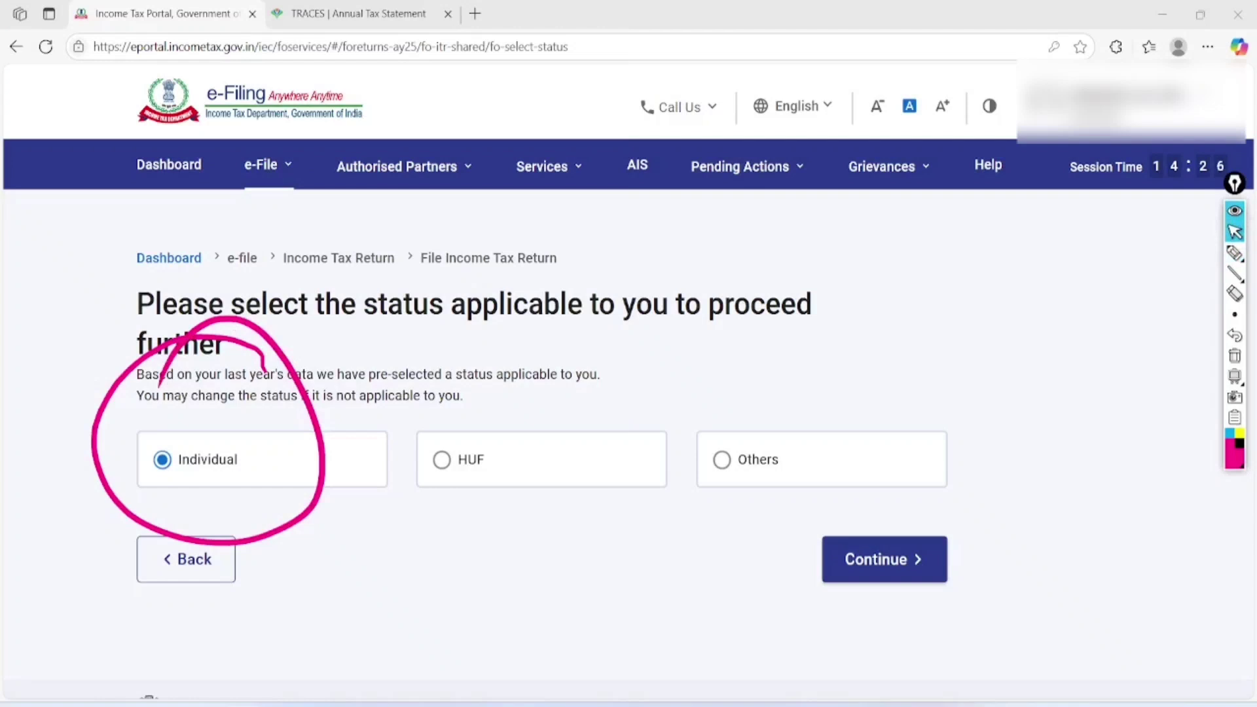
click(884, 560)
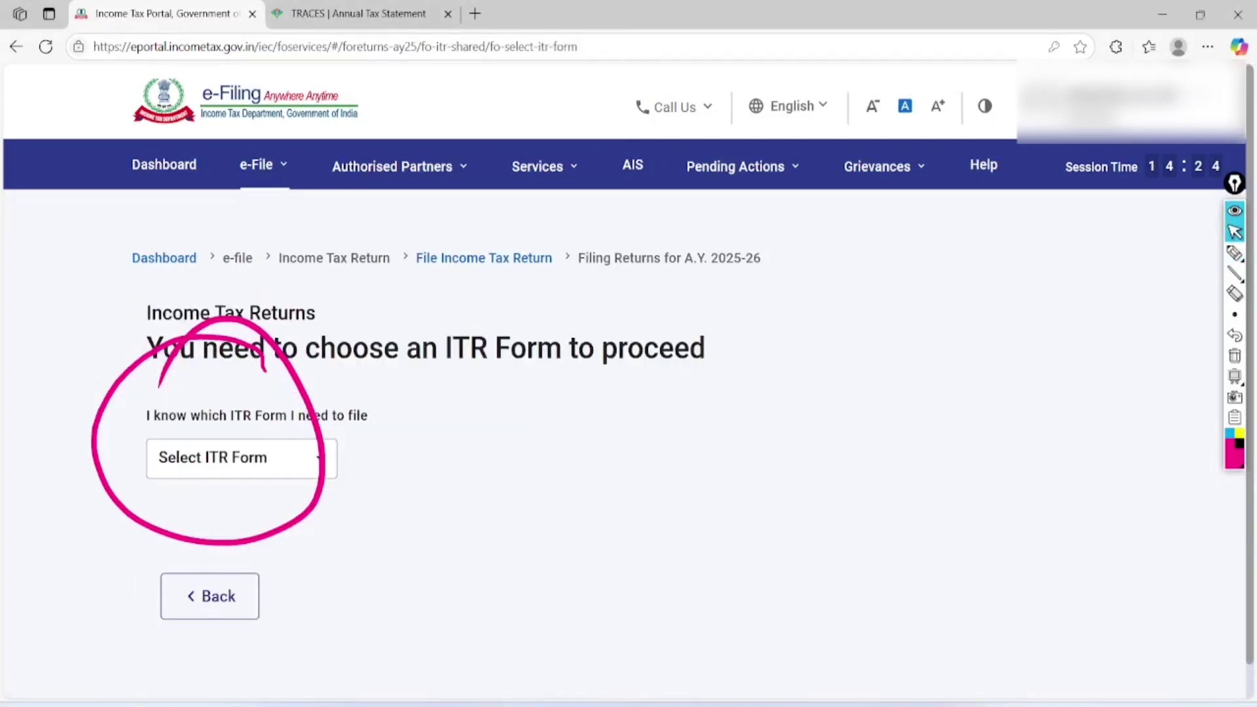
Open the list of ITR forms and clear the pen circle drawn over it
click(241, 458)
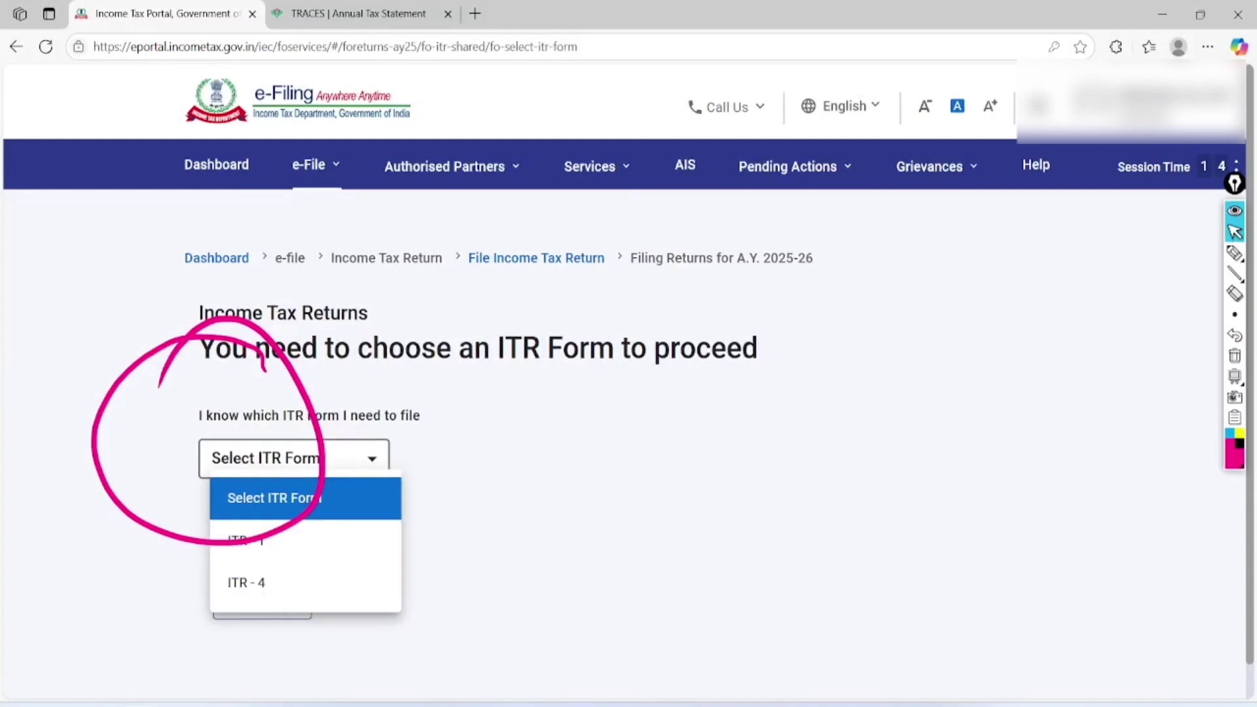
click(1235, 355)
scroll(628, 380, down, 1)
scroll(255, 456, up, 3)
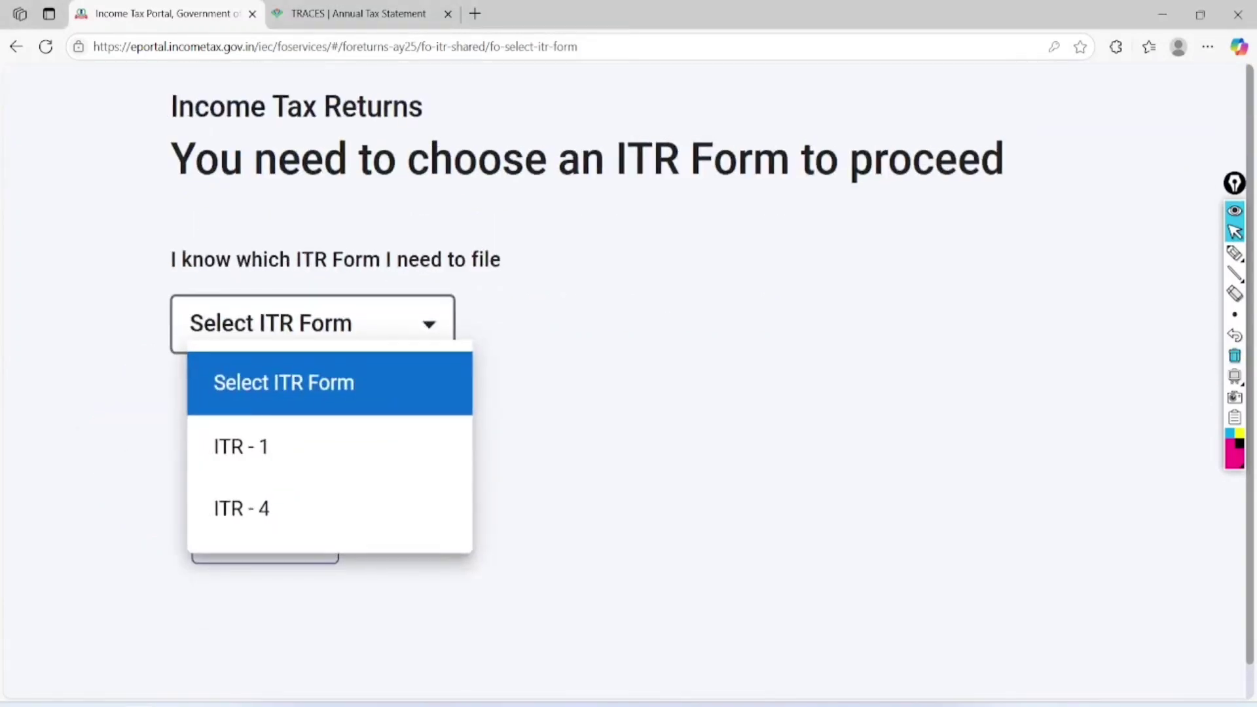
Circle and tick ITR - 1 in the form list with the pen, clear the marks, and select ITR - 1
click(1234, 254)
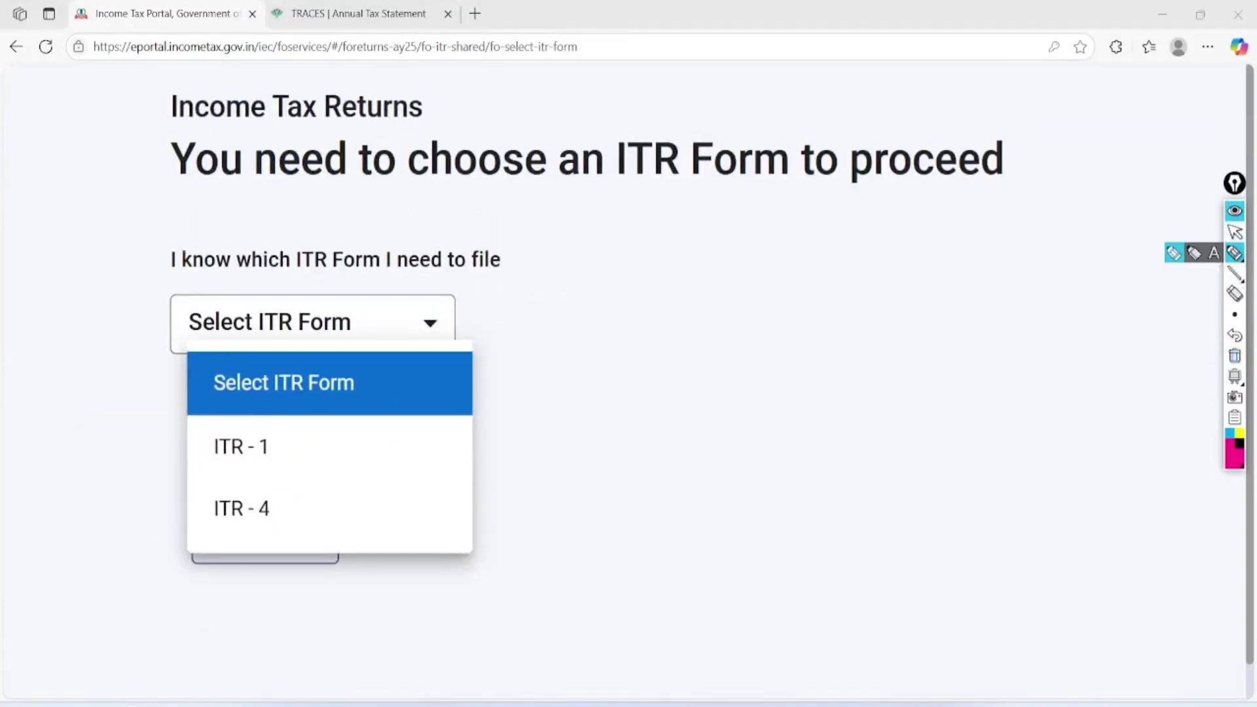
drag(286, 429, 415, 405)
mouse_move(268, 393)
mouse_down()
mouse_move(223, 388)
mouse_move(313, 450)
mouse_move(232, 414)
mouse_up()
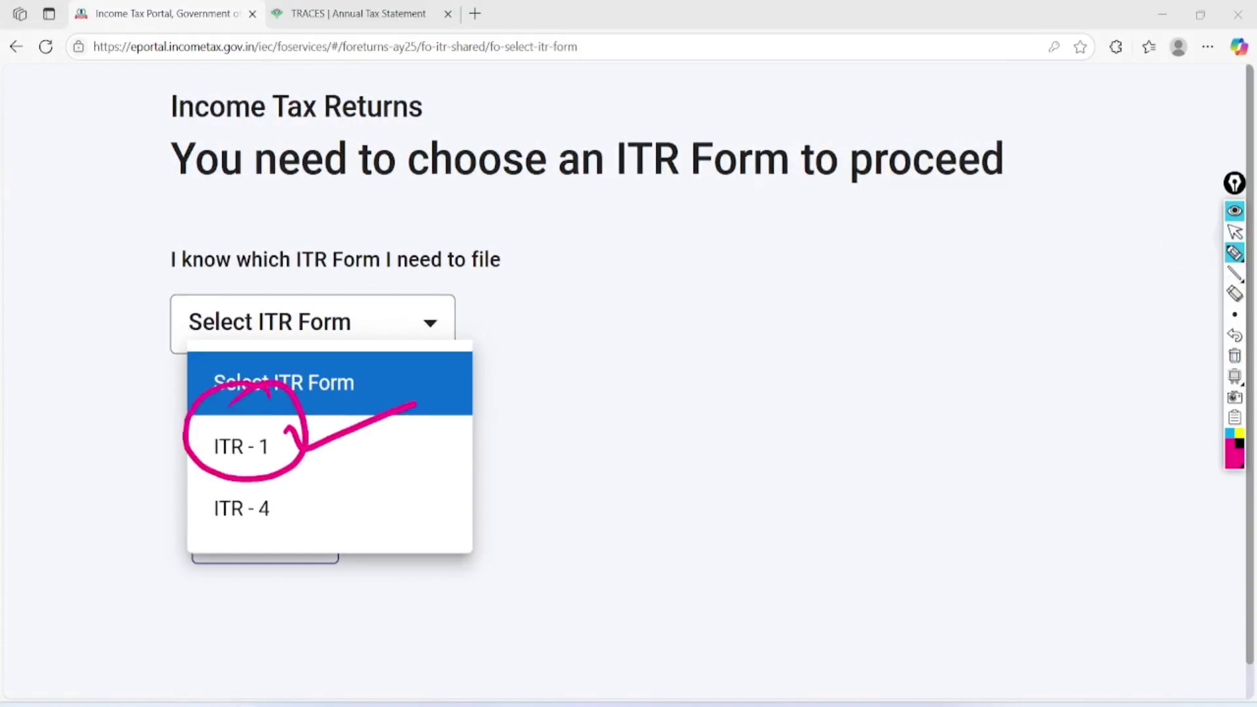
click(1235, 232)
click(1235, 355)
key(ctrl+minus)
click(285, 432)
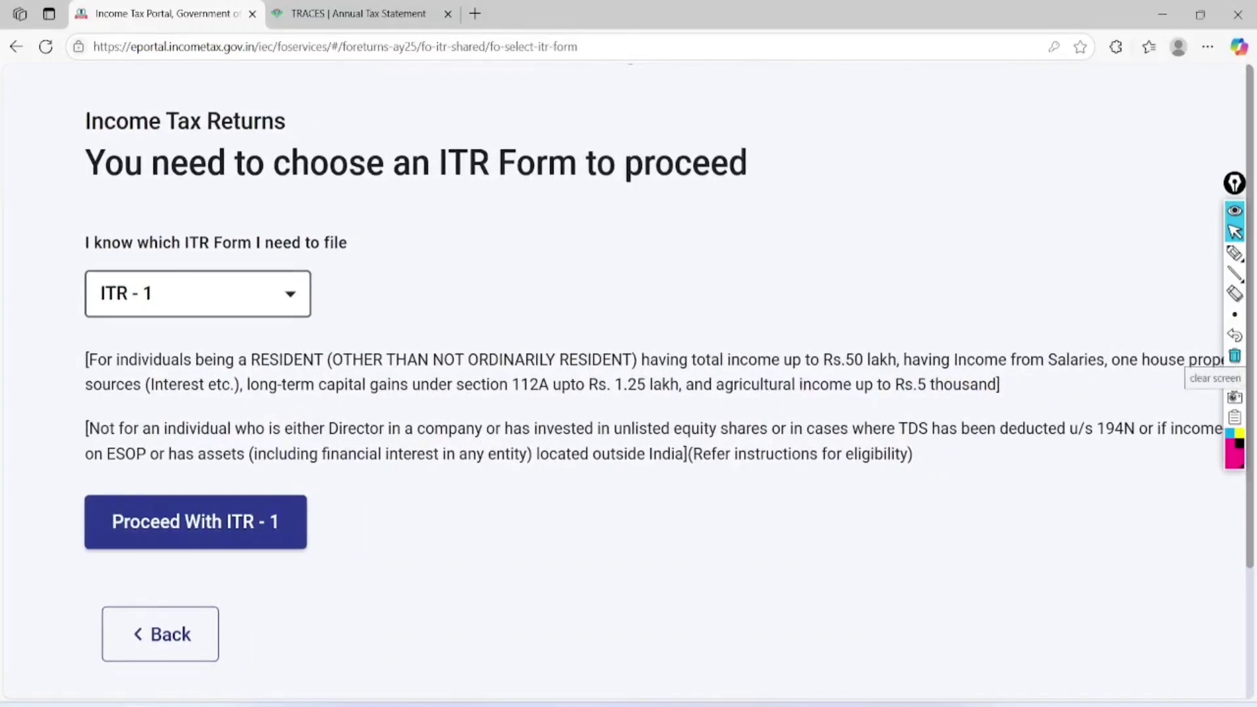
Mark the ITR-1 eligibility terms for salaries, Rs.50 lakh, agricultural income and section 112A capital gains with the pen, and clear the marks
click(1235, 253)
mouse_move(1104, 332)
mouse_down()
mouse_move(1062, 326)
mouse_move(1075, 320)
mouse_up()
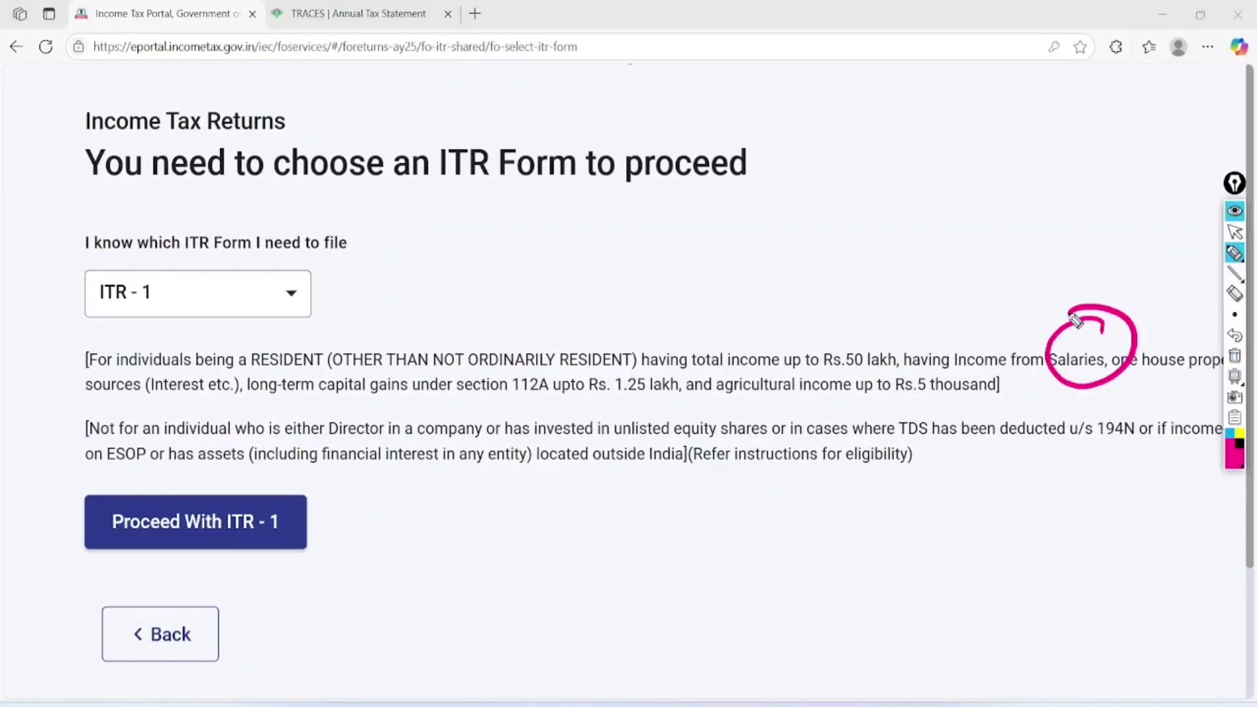
mouse_move(892, 317)
mouse_down()
mouse_move(903, 347)
mouse_move(857, 315)
mouse_up()
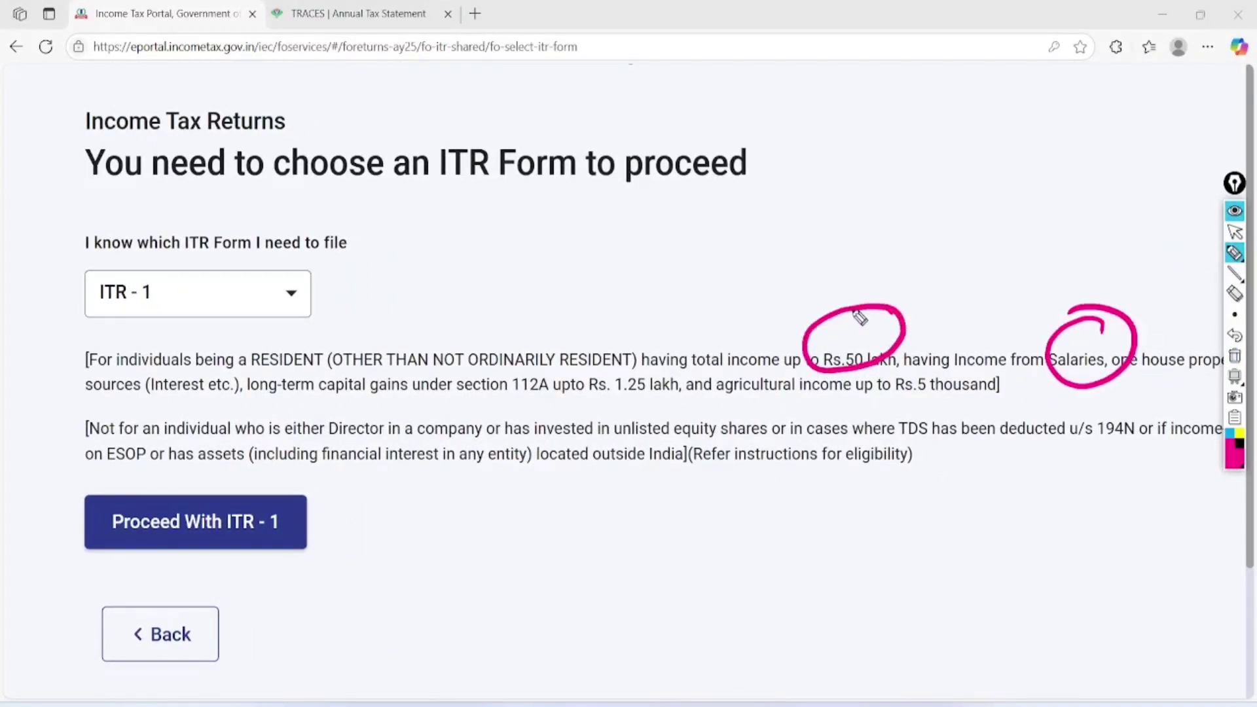
click(866, 408)
drag(867, 409, 993, 406)
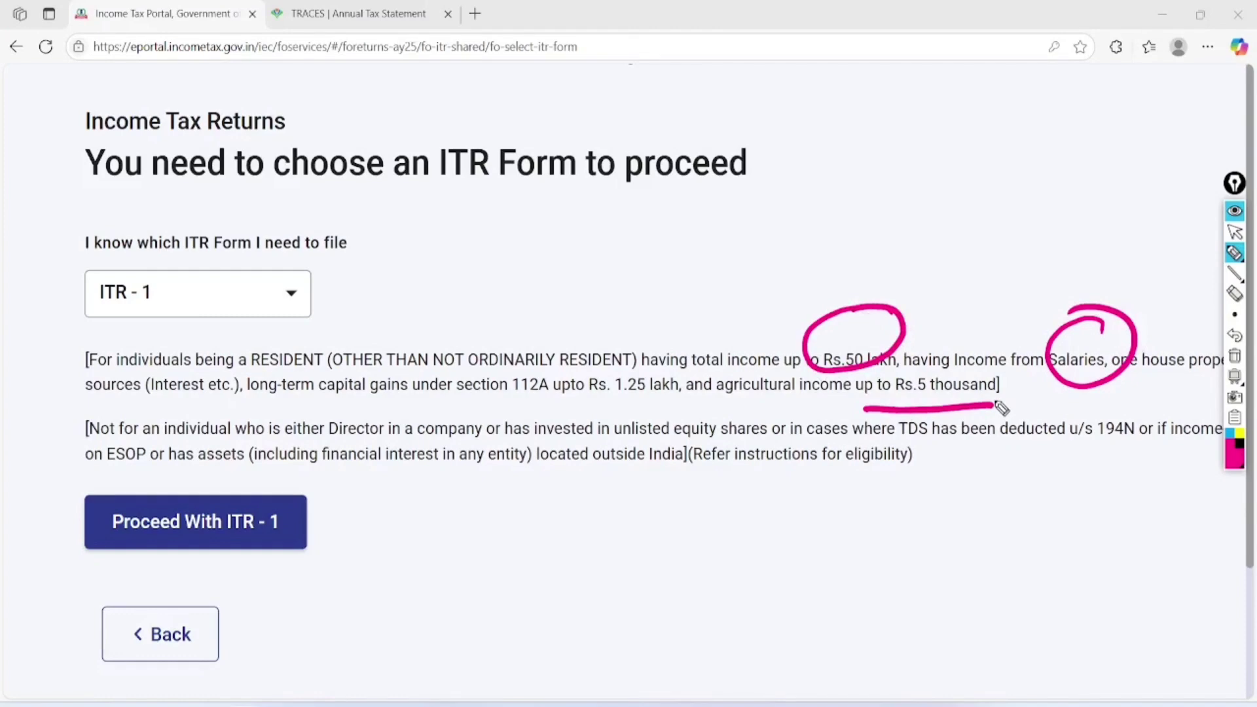
drag(236, 406, 414, 409)
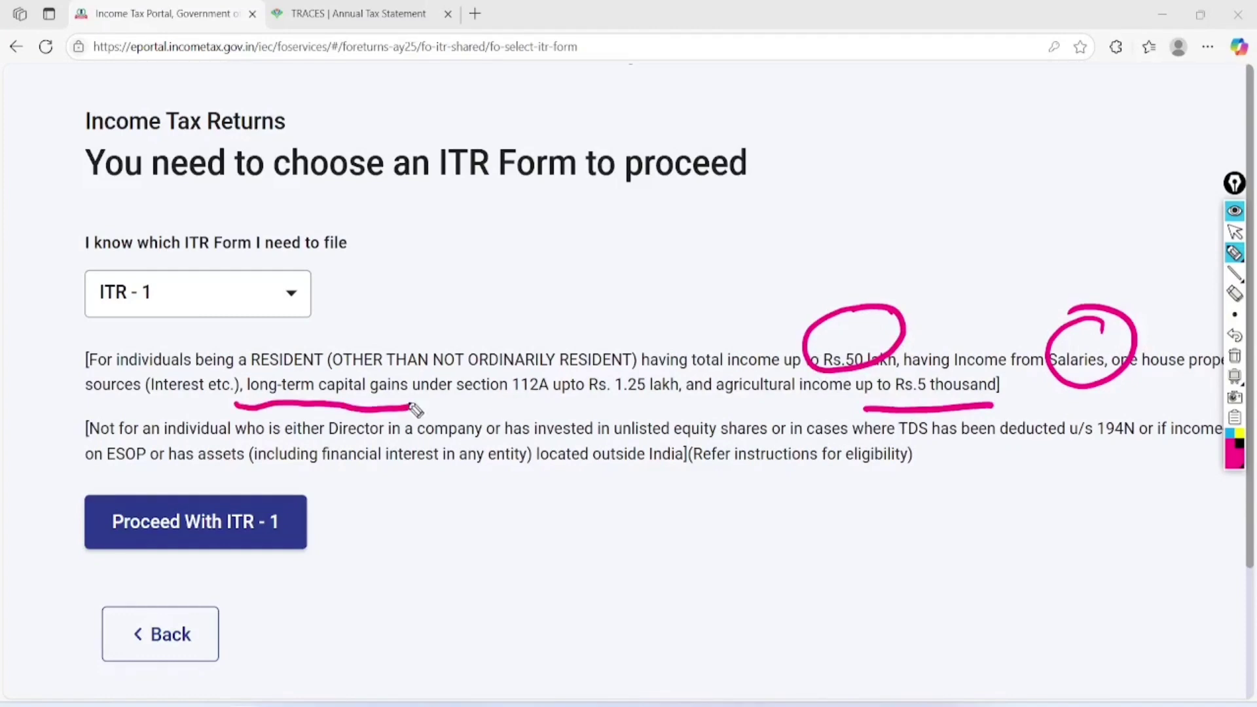
mouse_move(552, 371)
mouse_down()
mouse_move(530, 413)
mouse_move(534, 360)
mouse_up()
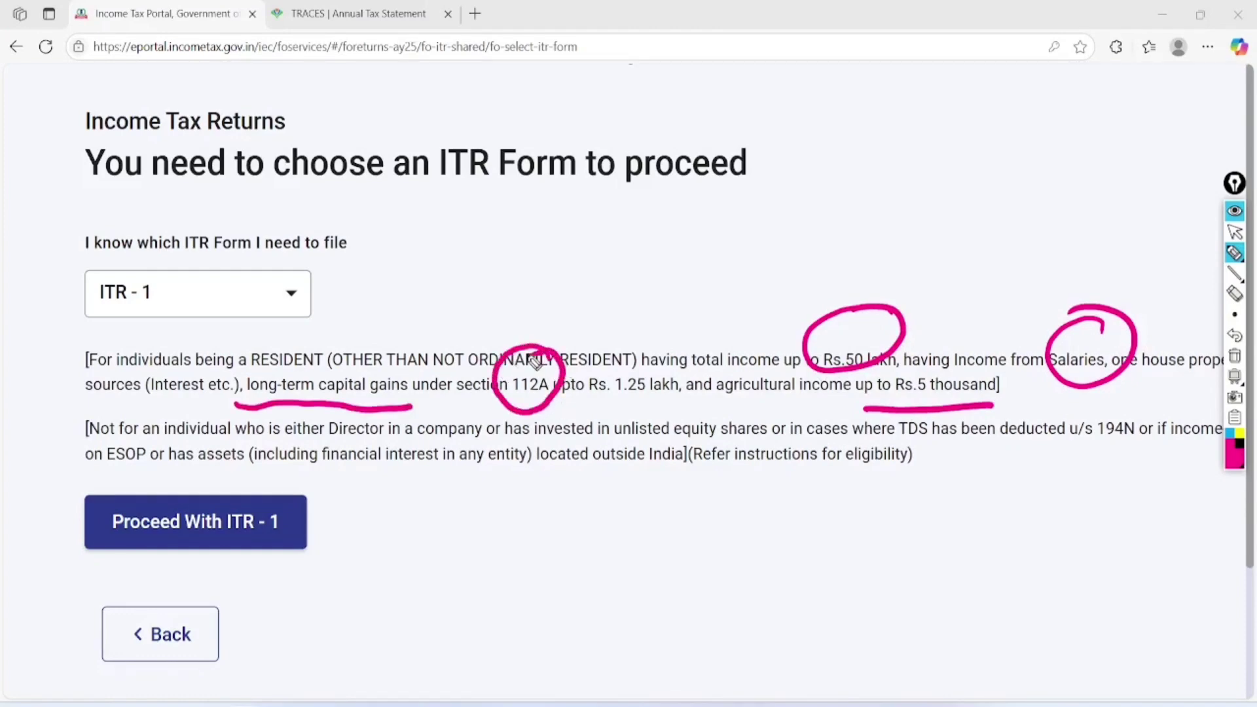
mouse_move(593, 401)
mouse_down()
mouse_move(766, 394)
mouse_move(775, 414)
mouse_up()
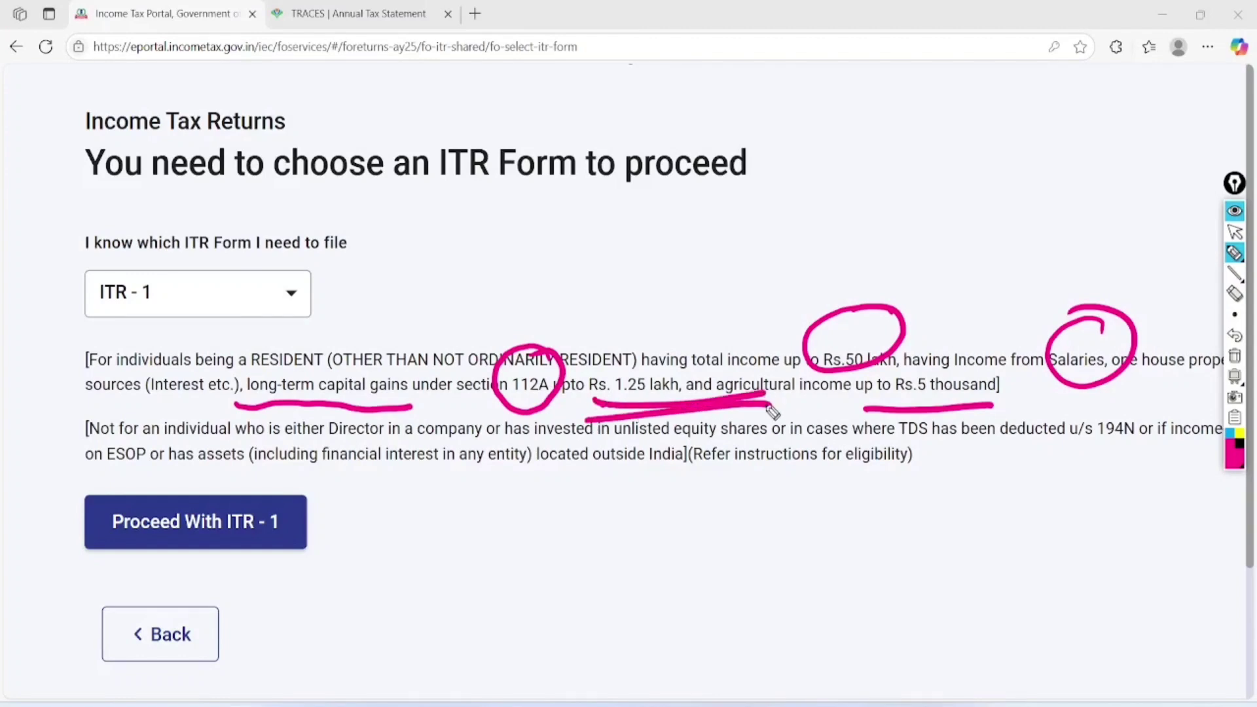
click(1235, 356)
click(1235, 233)
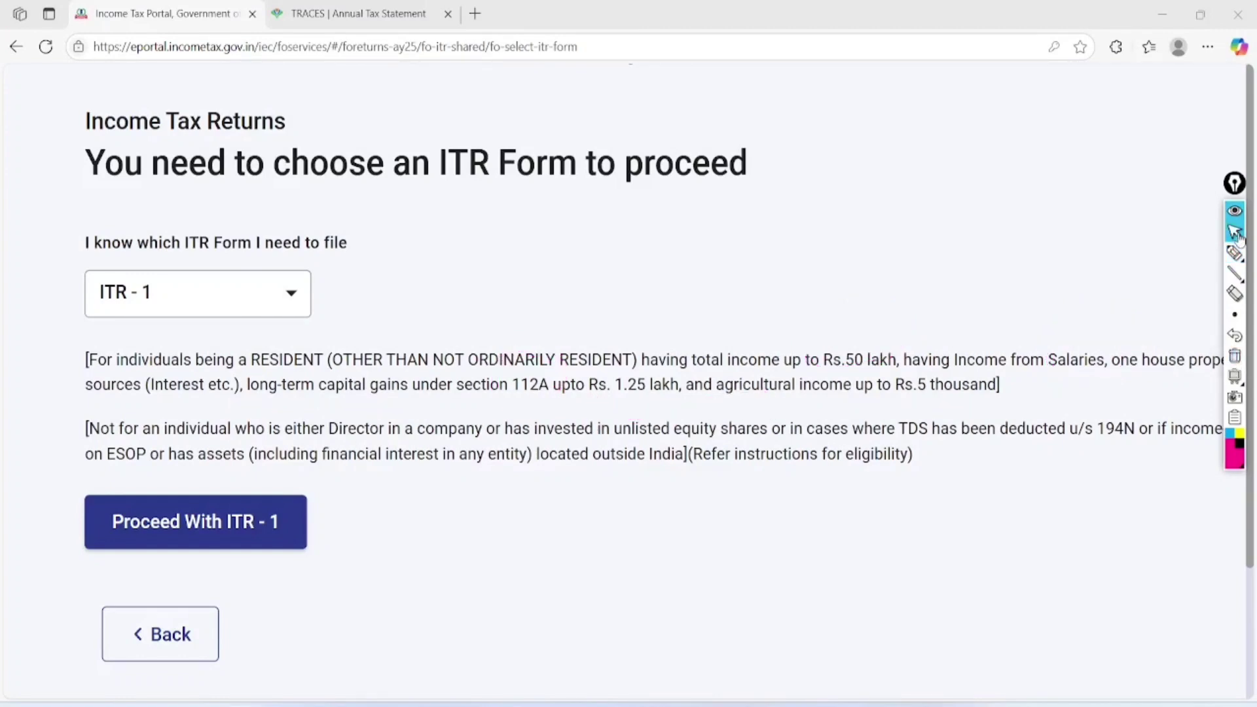
Proceed with the ITR - 1 form
click(190, 522)
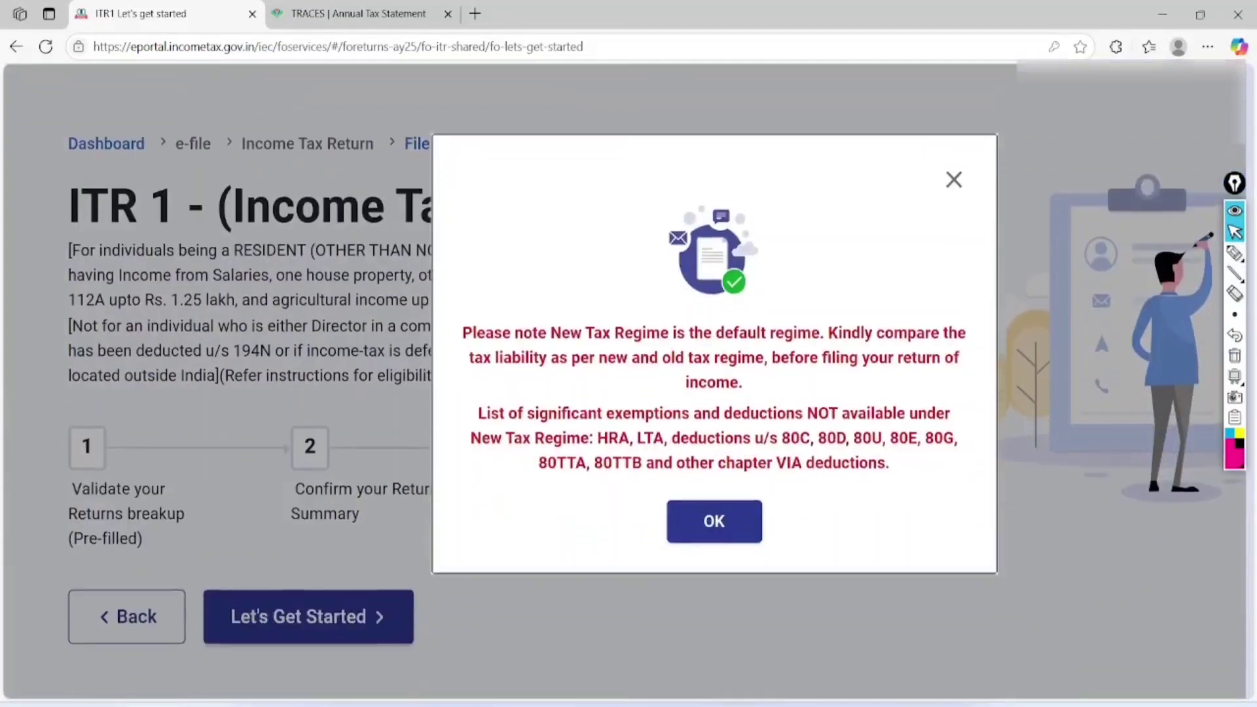
Mark the default New Tax Regime note and the list of unavailable exemptions and deductions with the pen, and clear the marks
click(1235, 253)
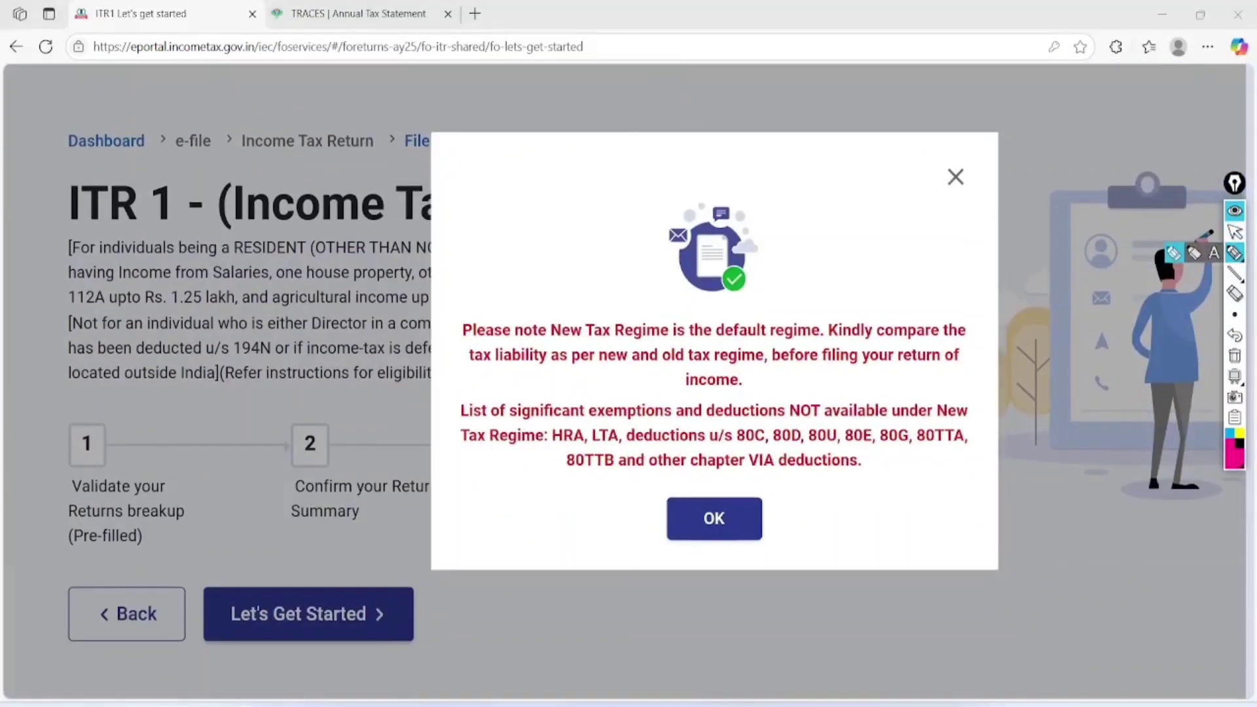
drag(440, 353, 692, 363)
mouse_move(653, 282)
mouse_down()
mouse_move(599, 275)
mouse_move(639, 283)
mouse_up()
mouse_move(521, 387)
mouse_down()
mouse_move(542, 371)
mouse_move(552, 524)
mouse_move(995, 393)
mouse_move(407, 402)
mouse_up()
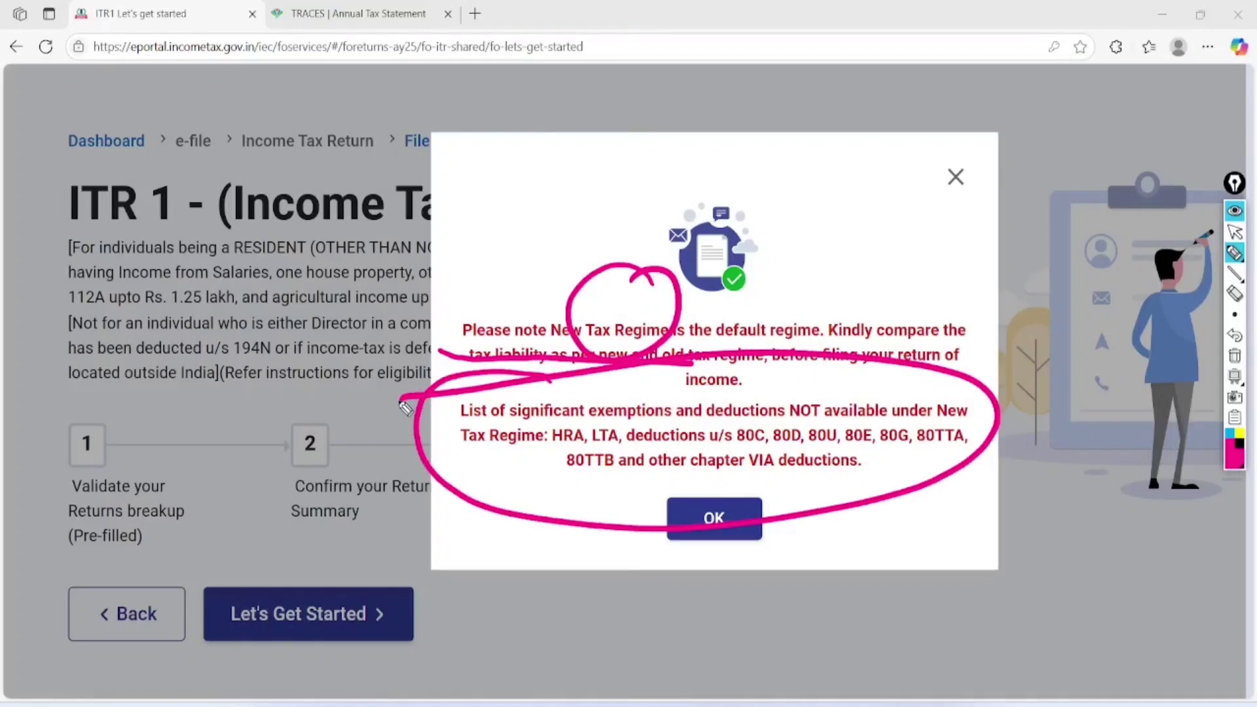
click(1235, 355)
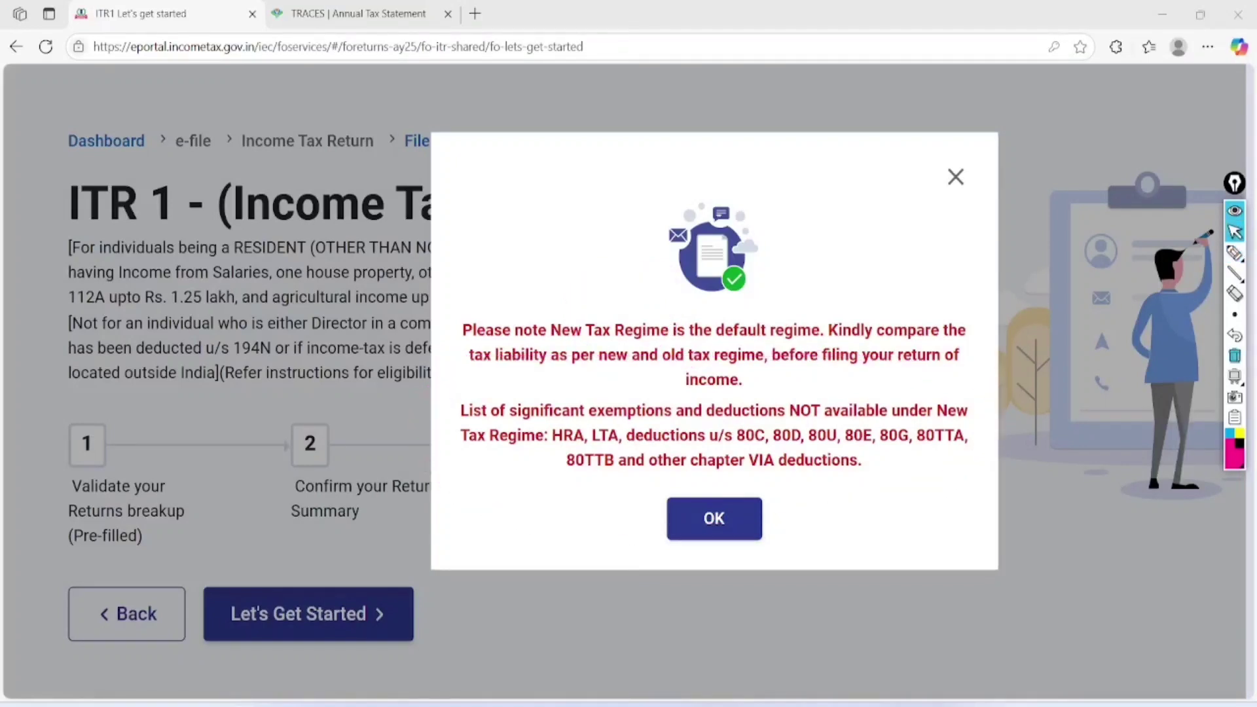
Dismiss the New Tax Regime notice and get started with the ITR 1 return
key(Escape)
click(308, 613)
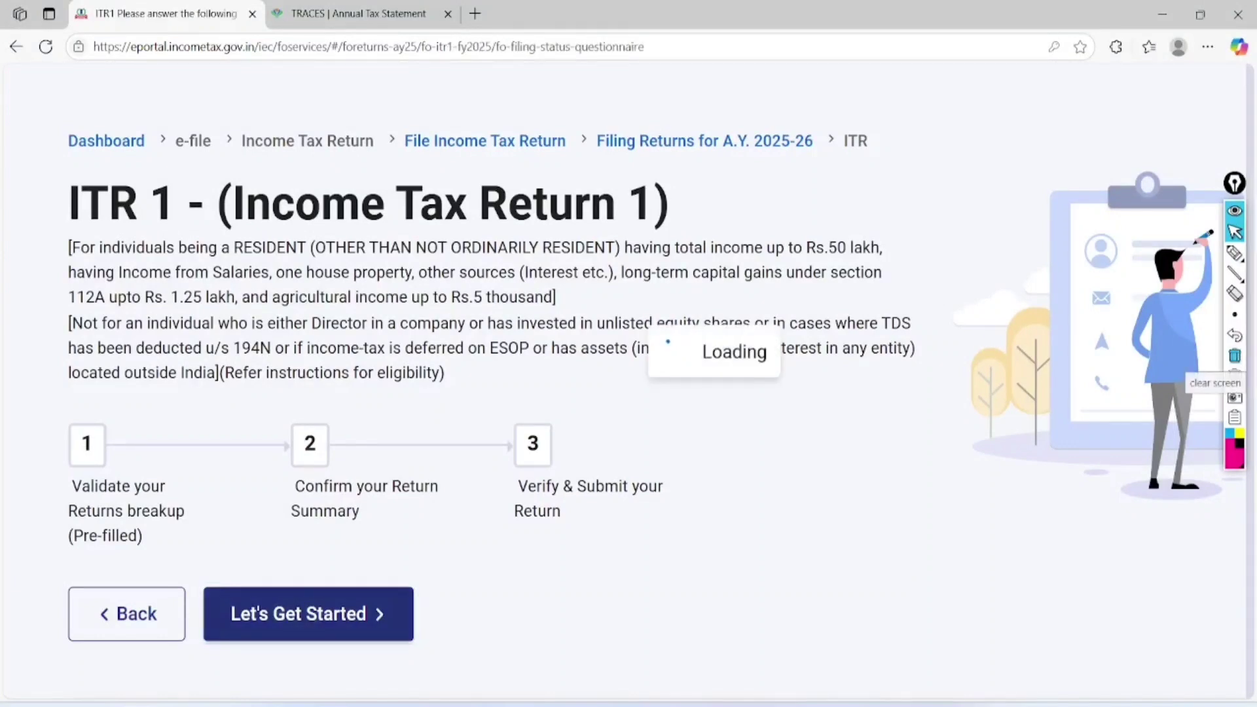
scroll(626, 374, down, 3)
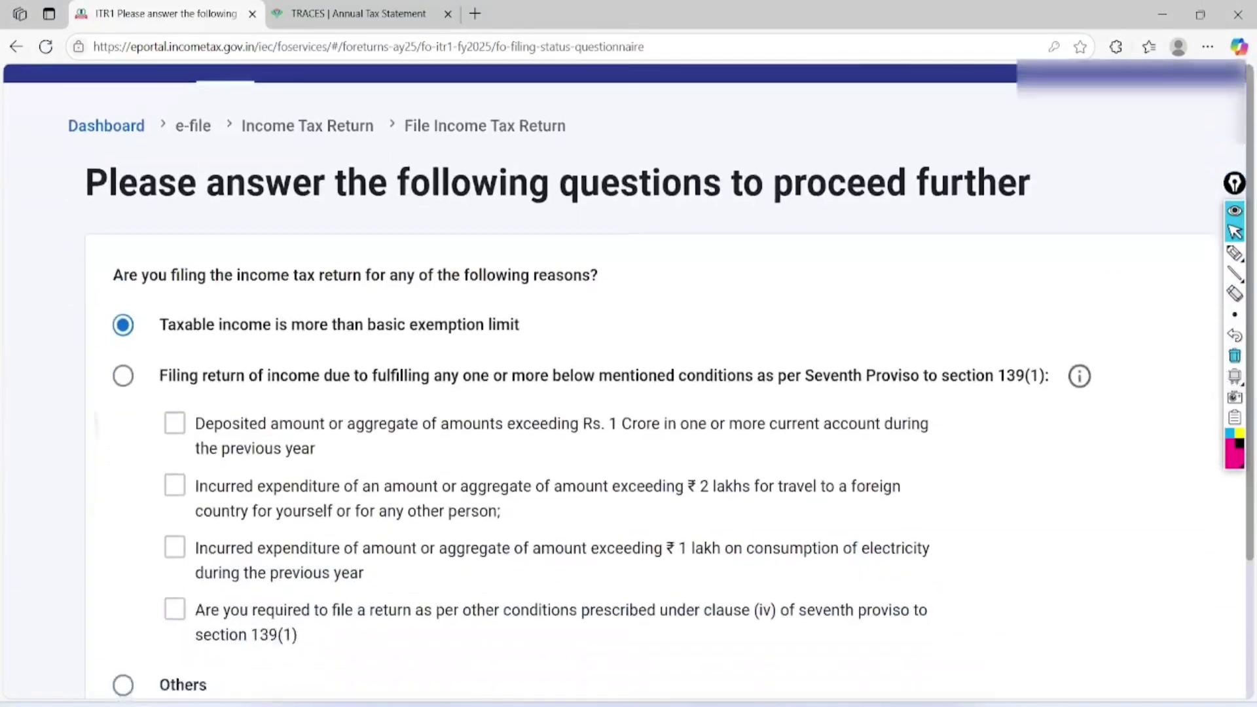
Circle the basic exemption limit reason, bracket the Seventh Proviso conditions with the pen, and clear the marks
click(1234, 253)
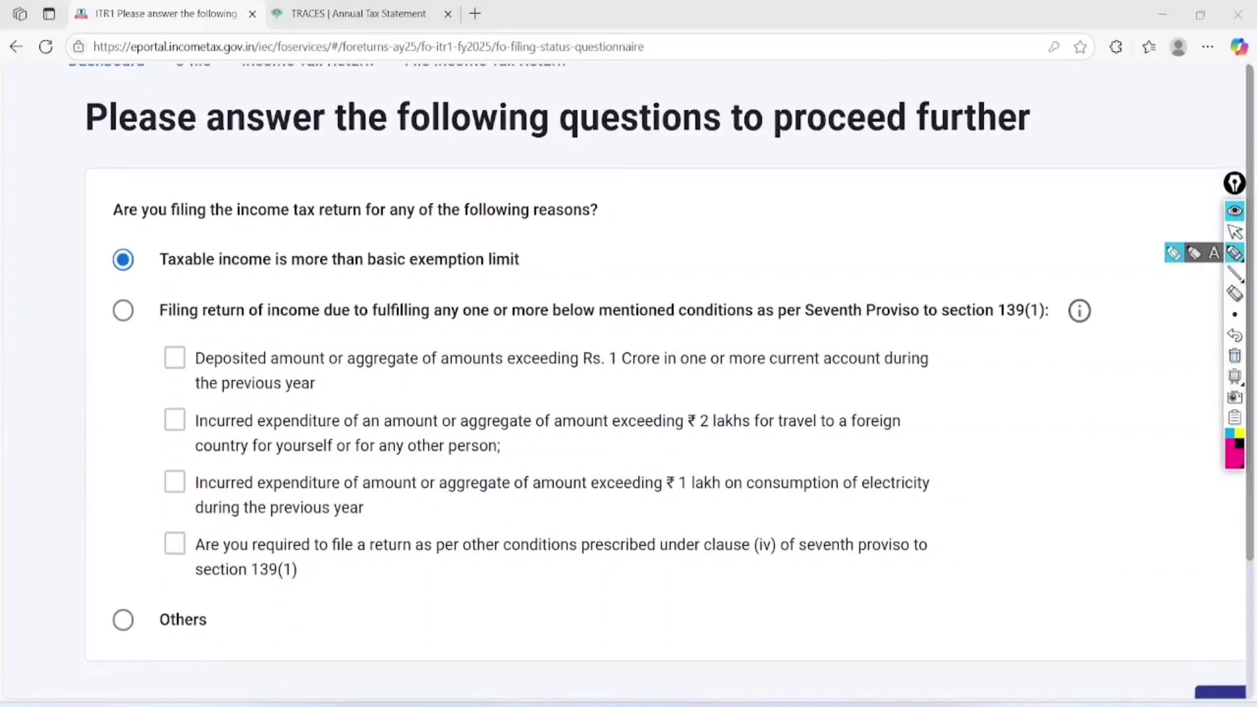
mouse_move(144, 283)
mouse_down()
mouse_move(430, 283)
mouse_move(533, 237)
mouse_move(226, 232)
mouse_move(163, 281)
mouse_move(146, 317)
mouse_move(154, 575)
mouse_move(249, 569)
mouse_up()
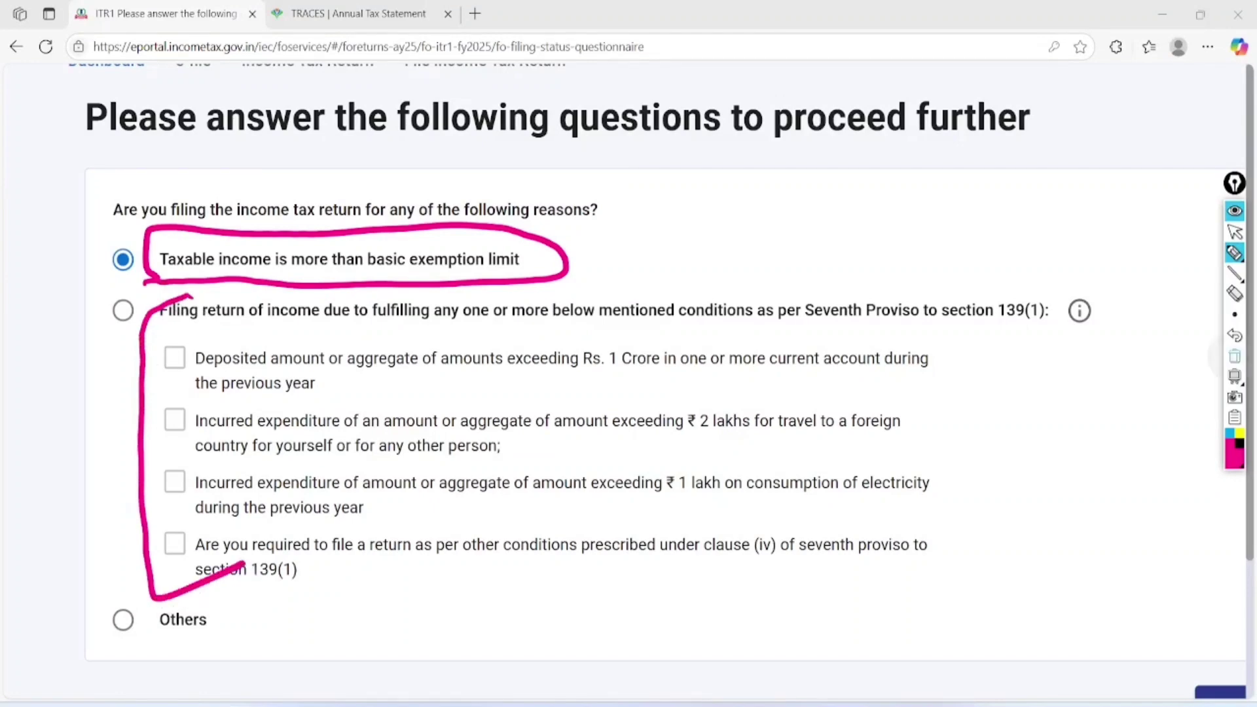
click(1234, 355)
click(1235, 231)
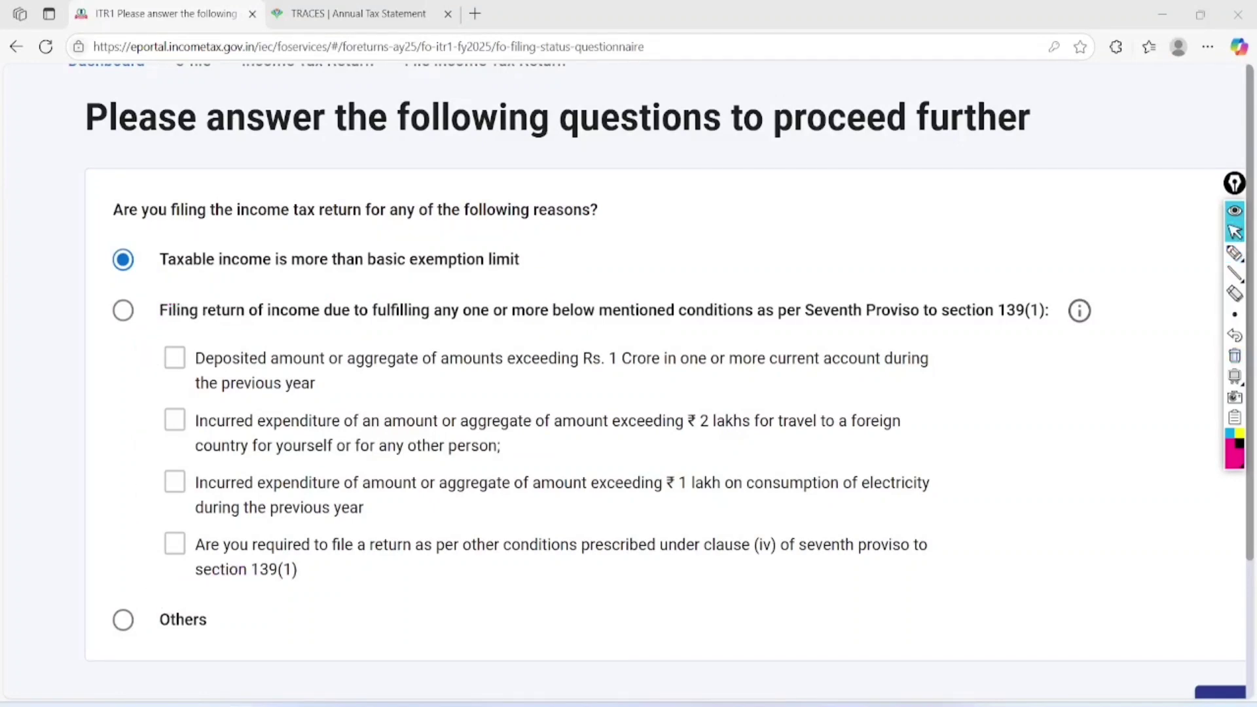
Choose Others as the reason for filing the income tax return and continue to the return summary
click(123, 619)
scroll(628, 393, down, 2)
key(ctrl+minus)
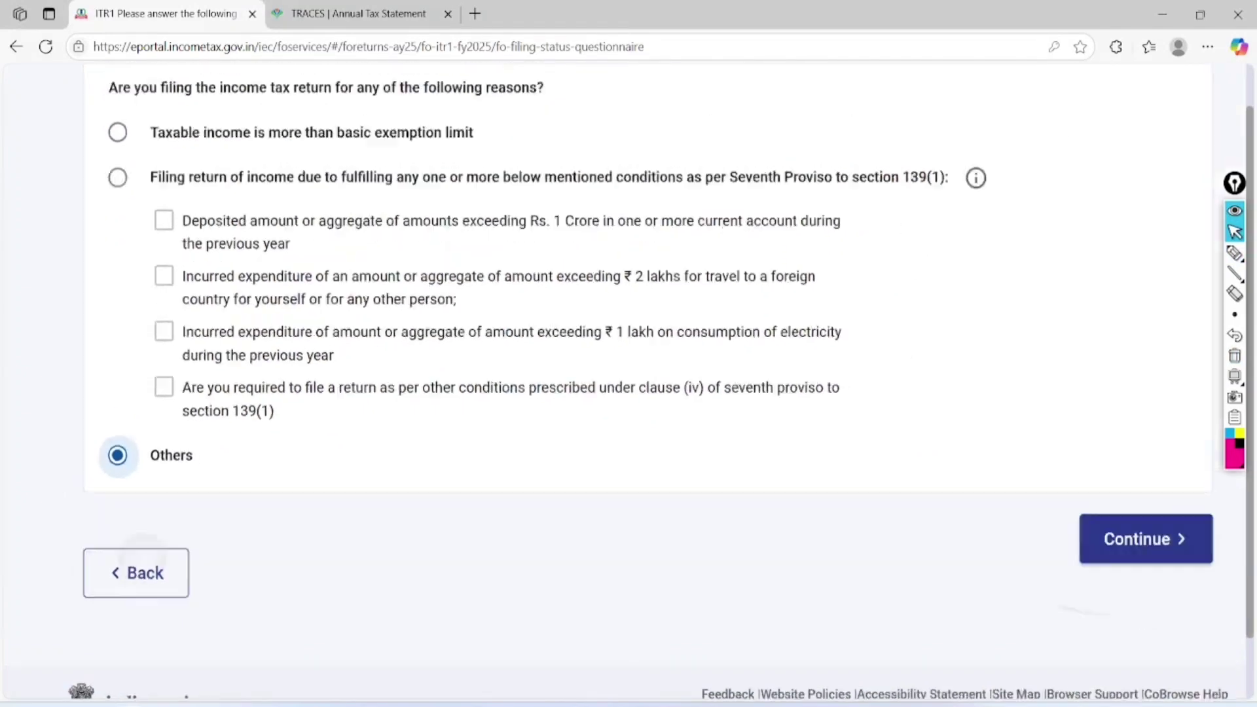
click(1152, 539)
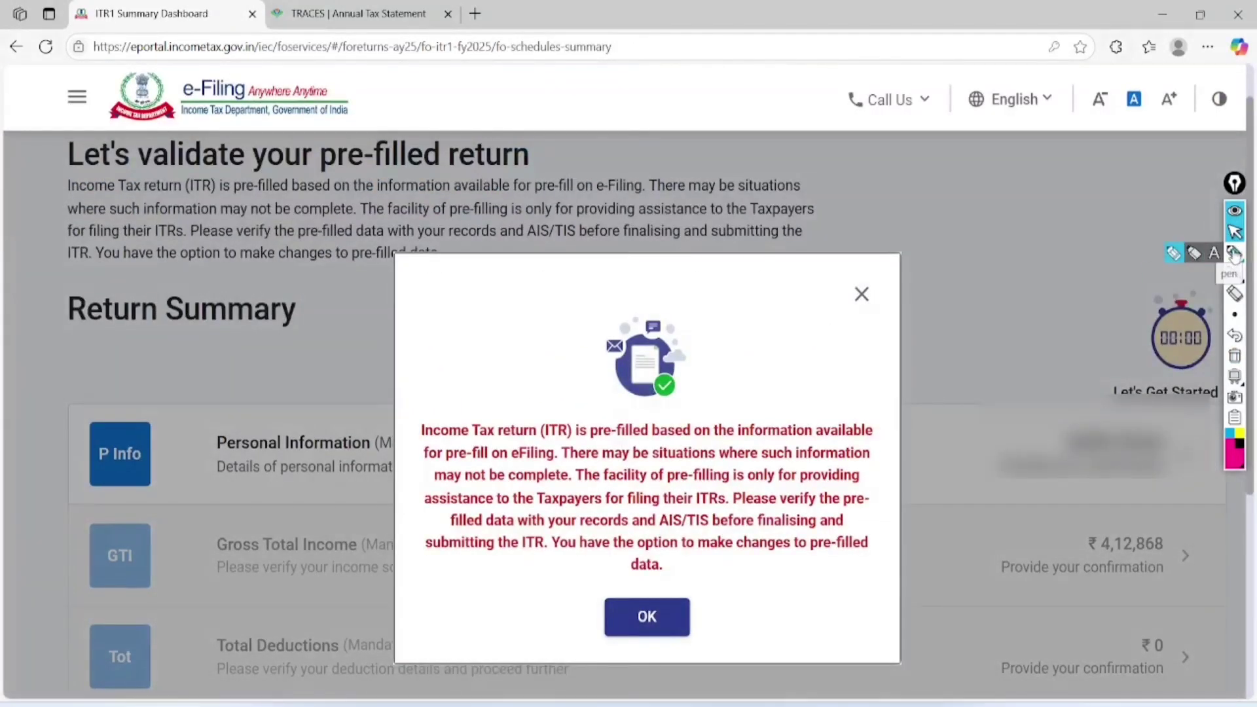
Circle the pre-filled data notice, underline its AIS/TIS verification and make changes wording with the pen, and clear the marks
scroll(1234, 256, left, 1)
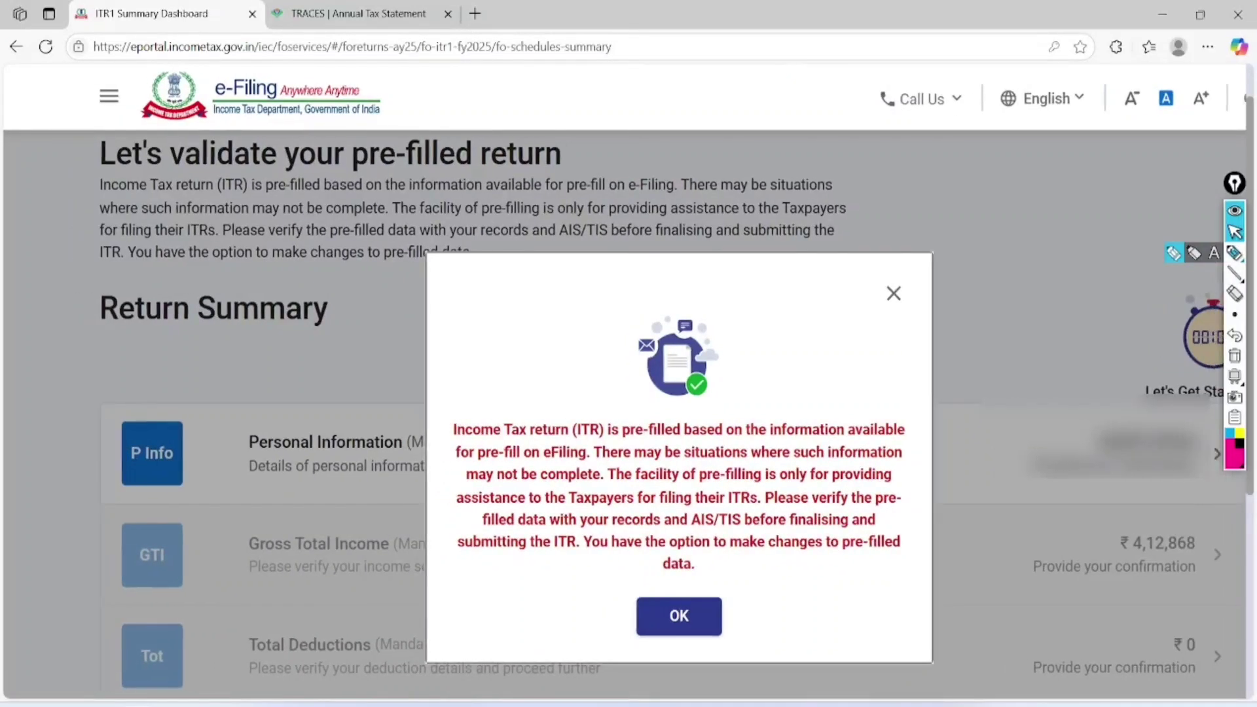
scroll(1234, 255, right, 1)
click(1234, 255)
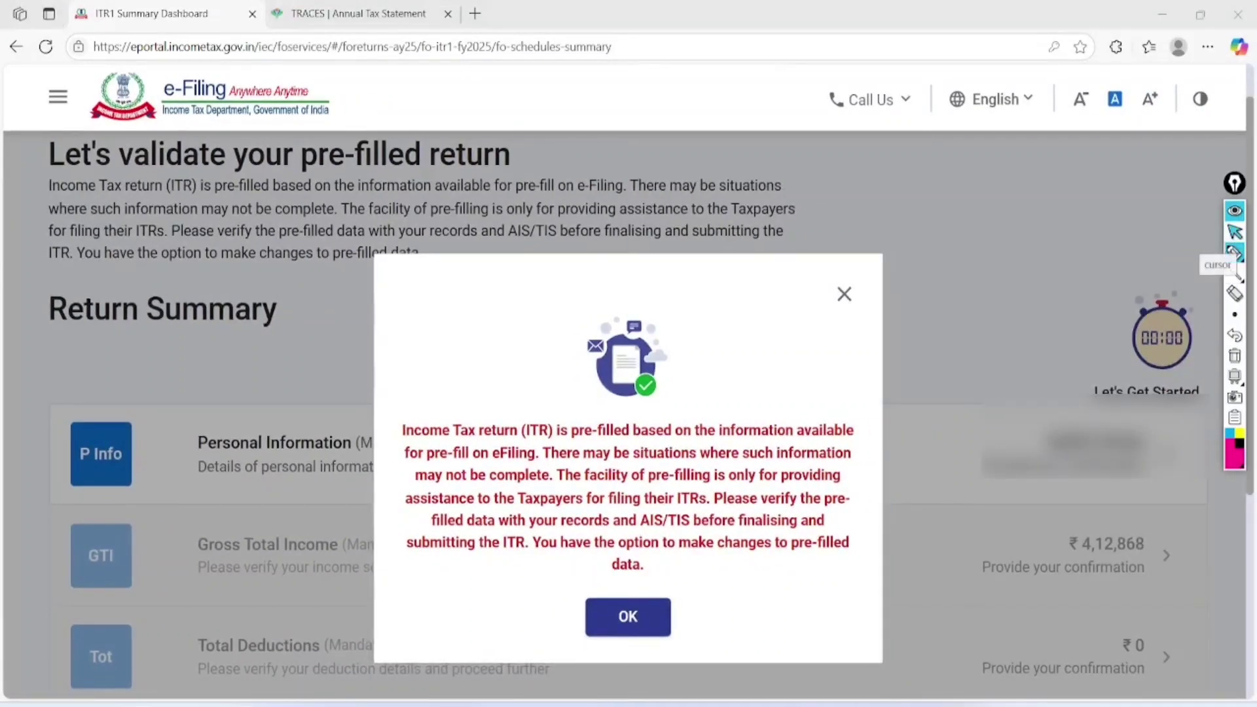
drag(585, 534, 721, 521)
mouse_move(845, 397)
mouse_down()
mouse_move(662, 337)
mouse_move(649, 619)
mouse_move(650, 358)
mouse_up()
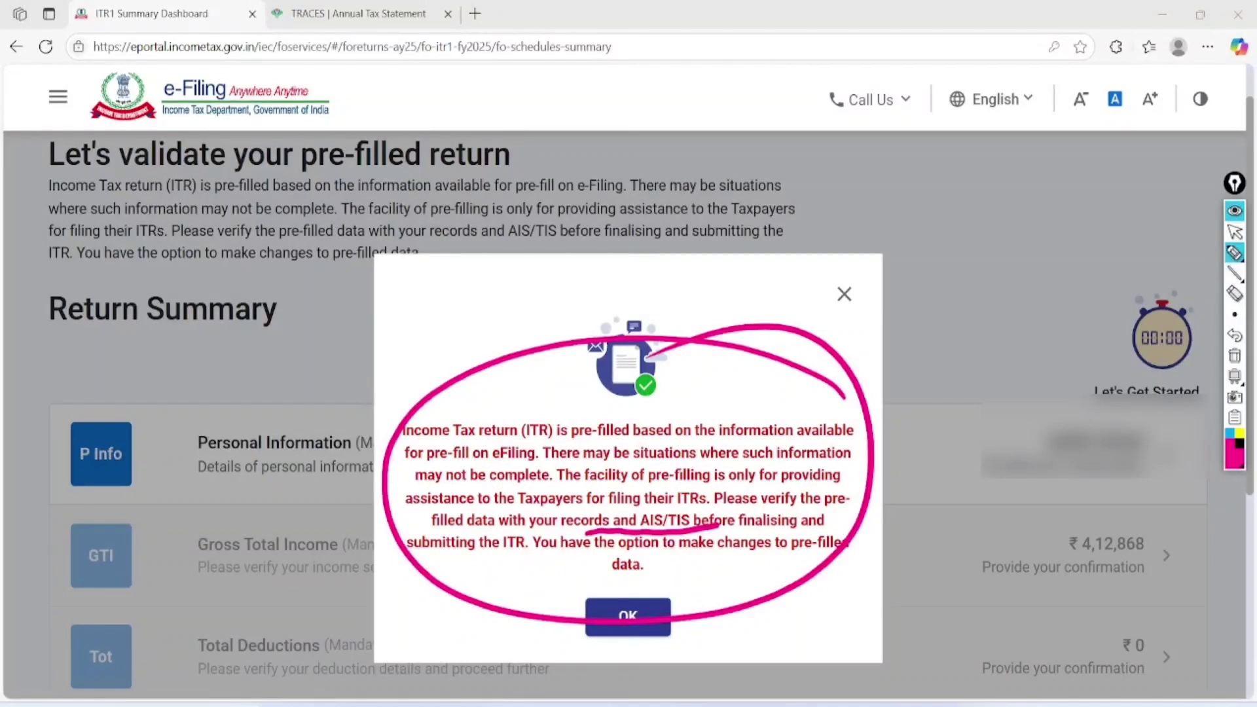
drag(743, 505, 842, 502)
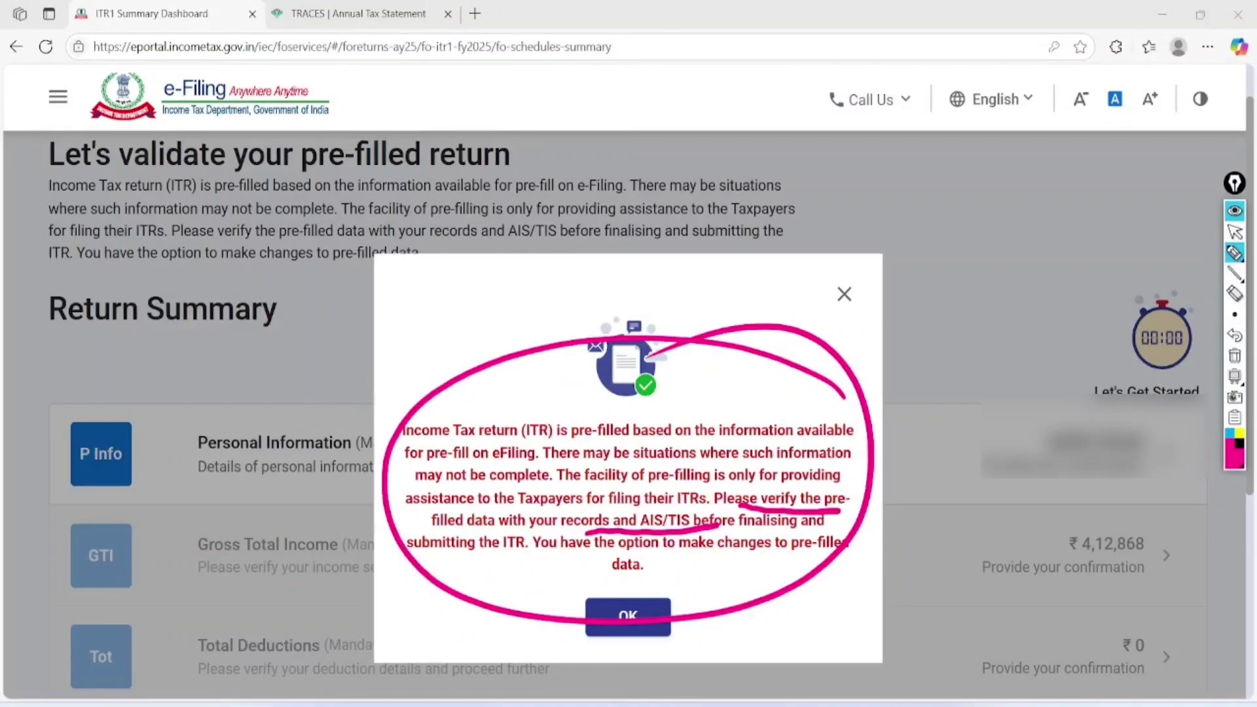
drag(702, 564, 786, 557)
drag(699, 584, 779, 574)
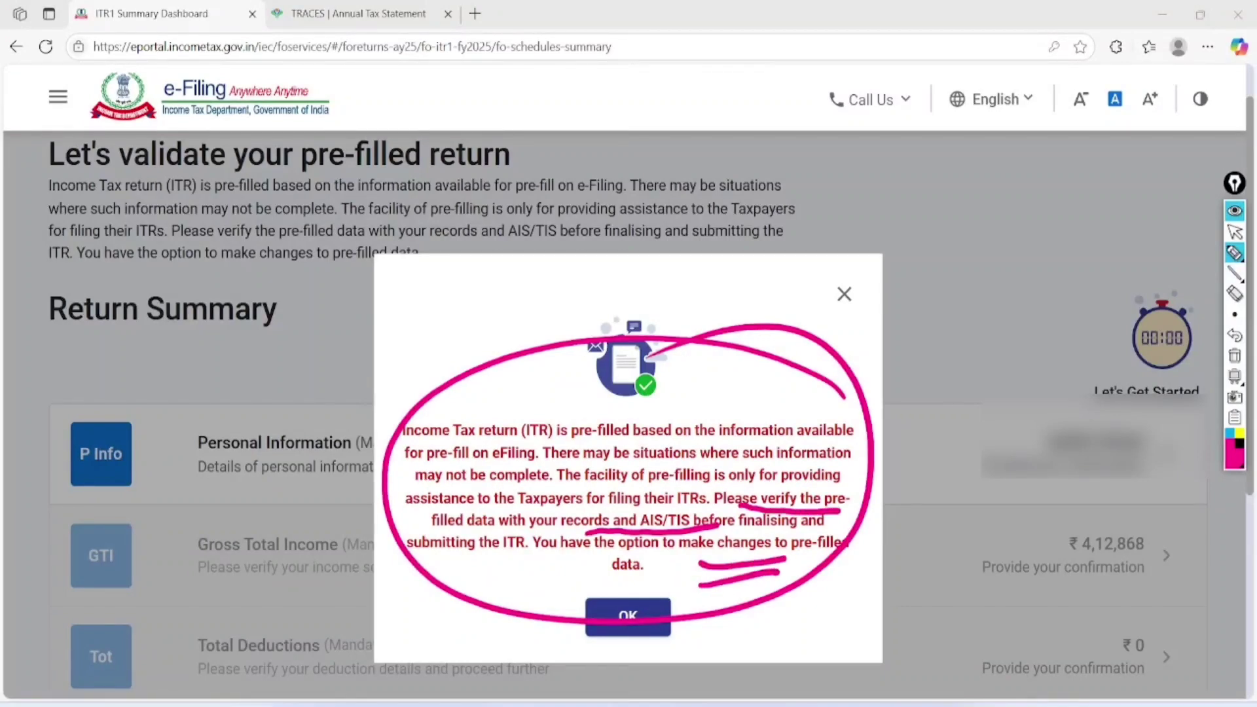
key(ctrl+shift+2)
key(ctrl+shift+7)
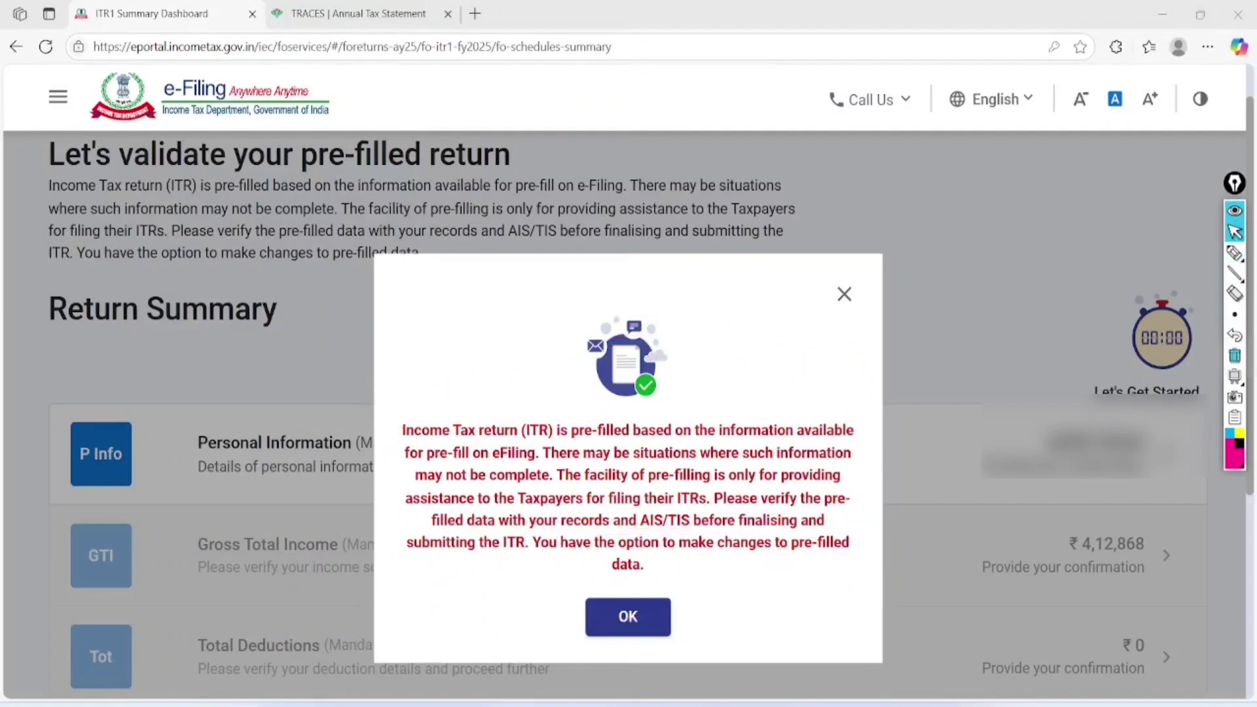
Dismiss the pre-filled data notice and open the Personal Information section of the return
key(Return)
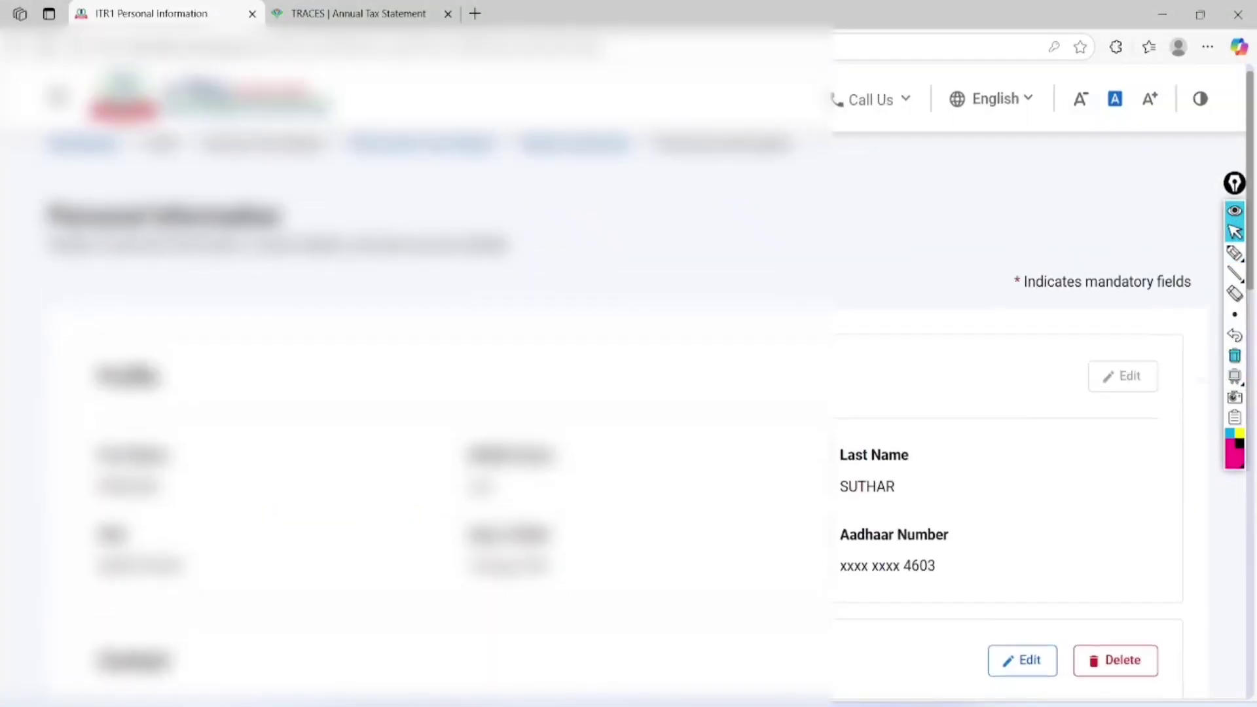
scroll(628, 387, down, 9)
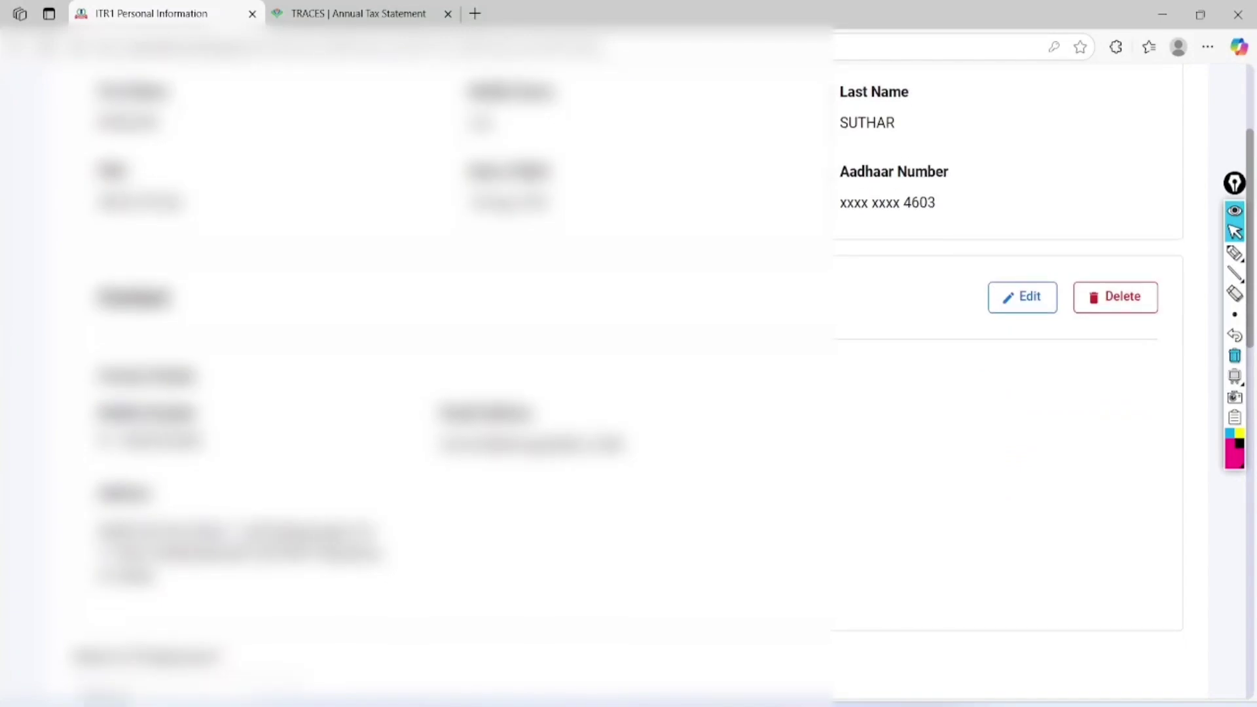
scroll(628, 386, down, 4)
scroll(629, 386, down, 1)
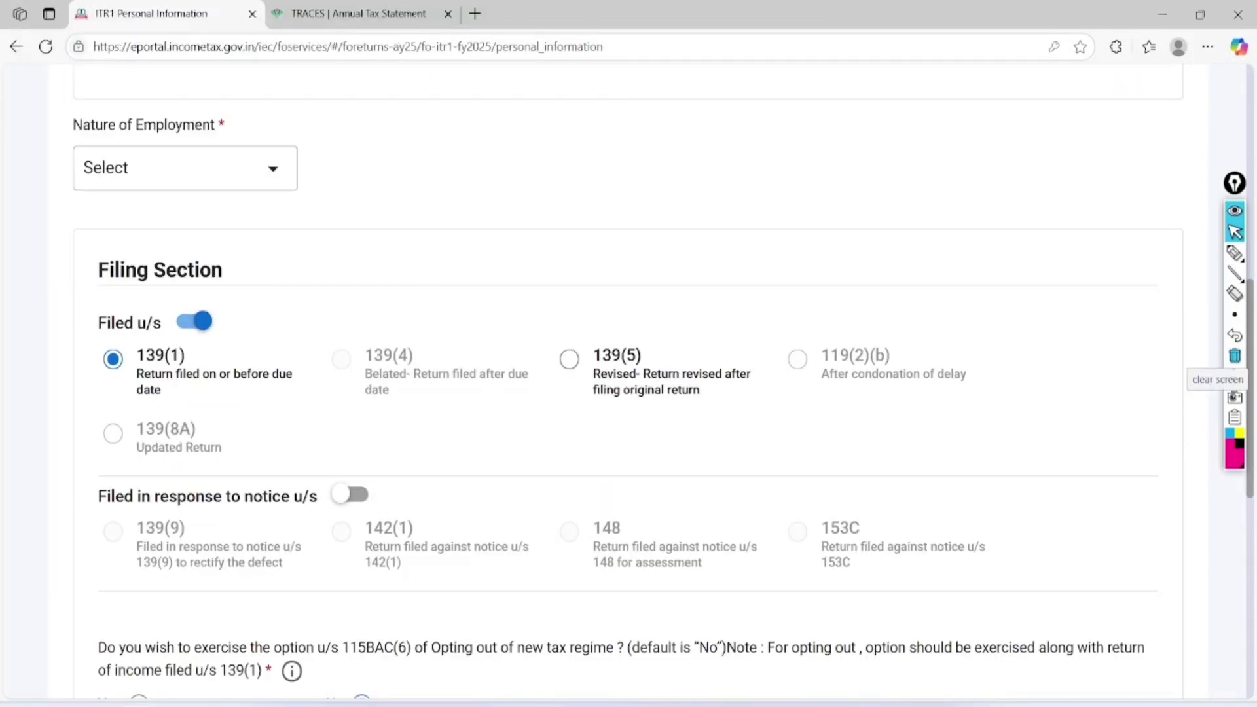
Circle the Nature of Employment heading with the pen and clear the mark
click(1235, 253)
mouse_move(30, 145)
mouse_down()
mouse_move(216, 137)
mouse_move(93, 96)
mouse_move(43, 158)
mouse_up()
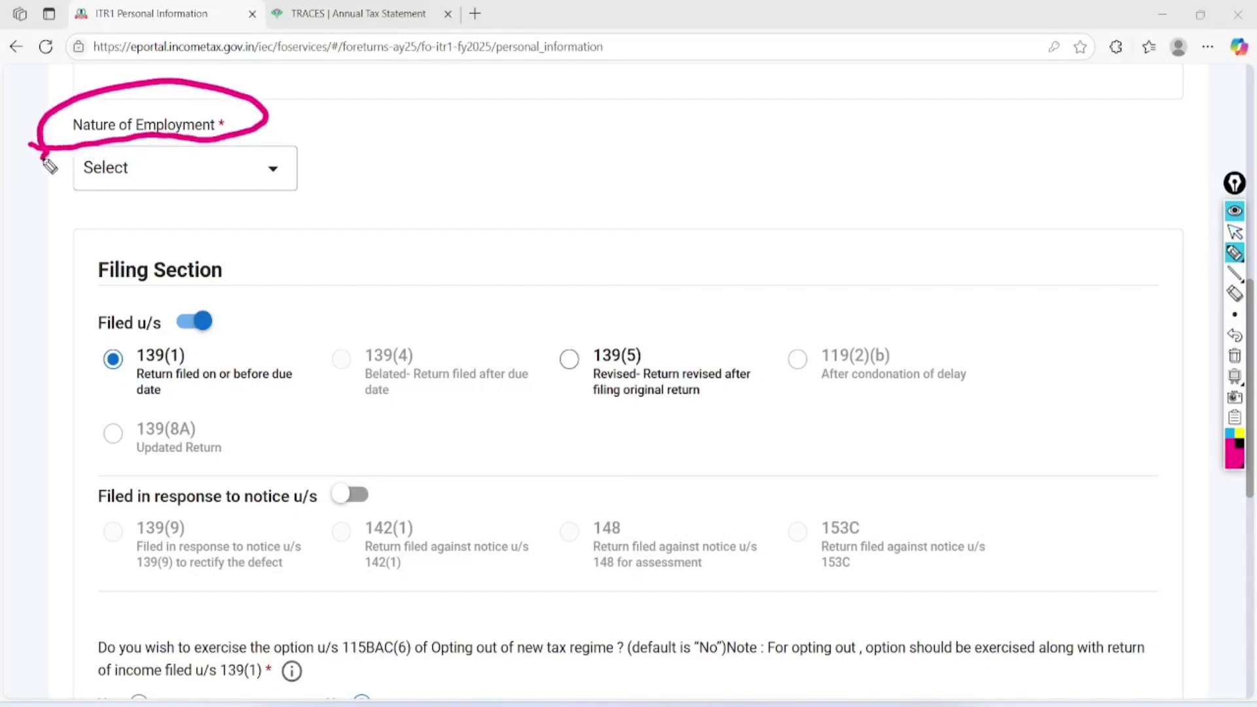
key(ctrl+shift+2)
click(1234, 356)
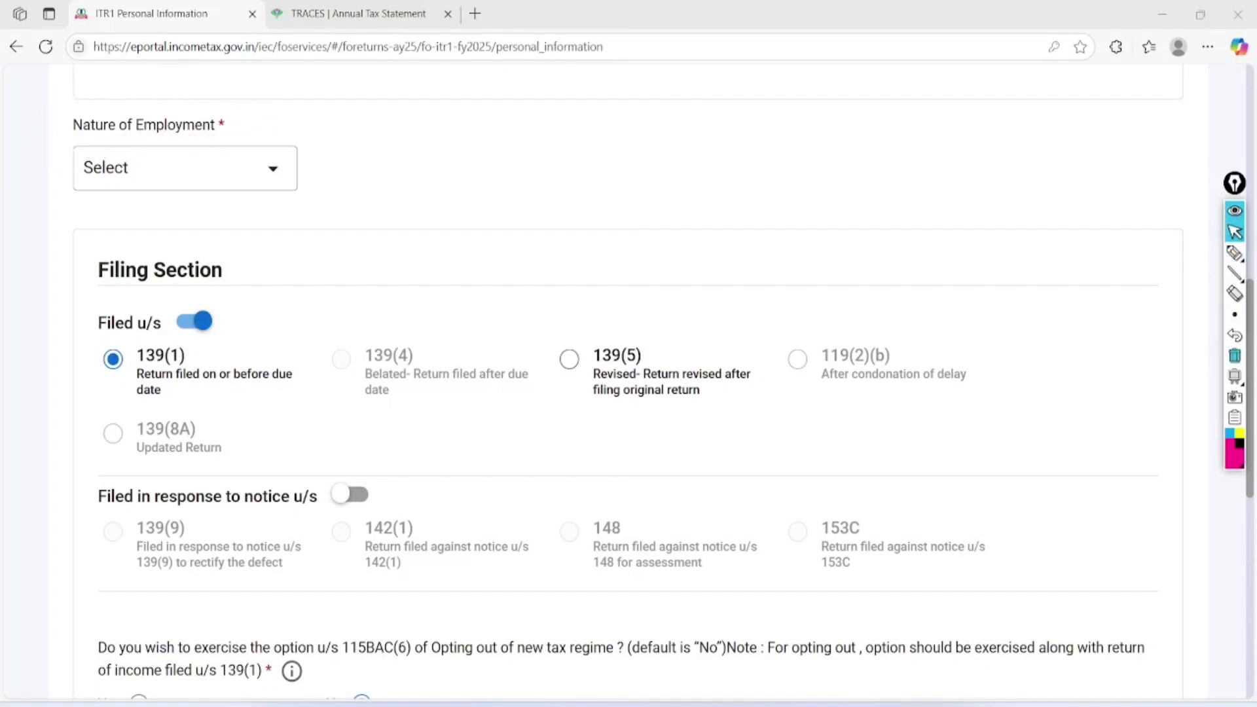
Open the Nature of Employment options, tick Central Government through SG-Pensioners with the pen, and clear the marks
click(185, 167)
scroll(629, 381, down, 1)
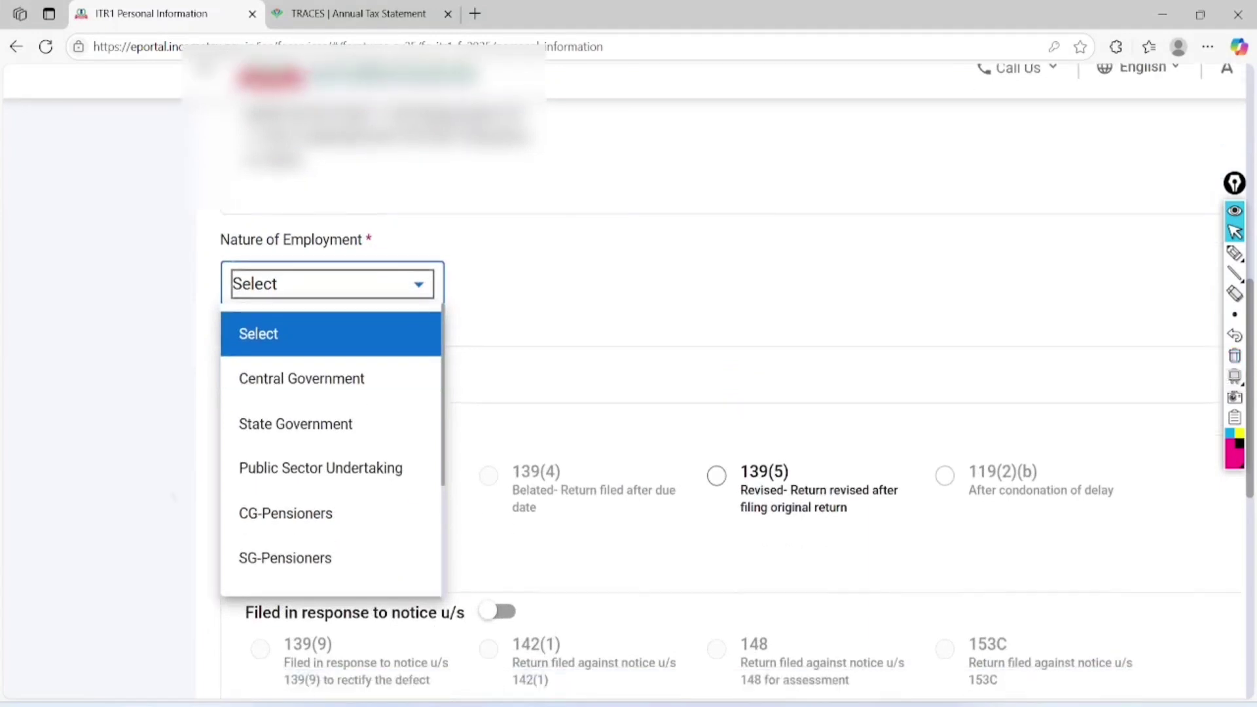
click(1235, 253)
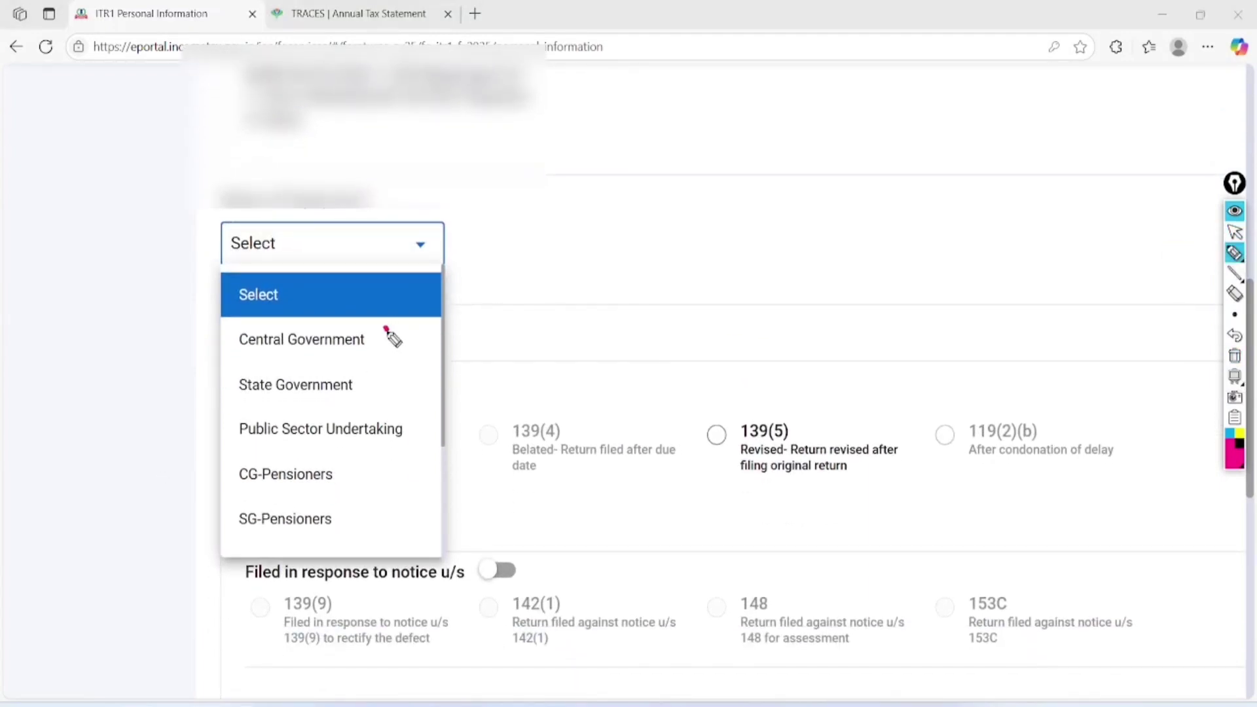
drag(386, 328, 518, 298)
mouse_move(377, 374)
mouse_down()
mouse_move(387, 392)
mouse_move(517, 347)
mouse_up()
drag(423, 417, 574, 385)
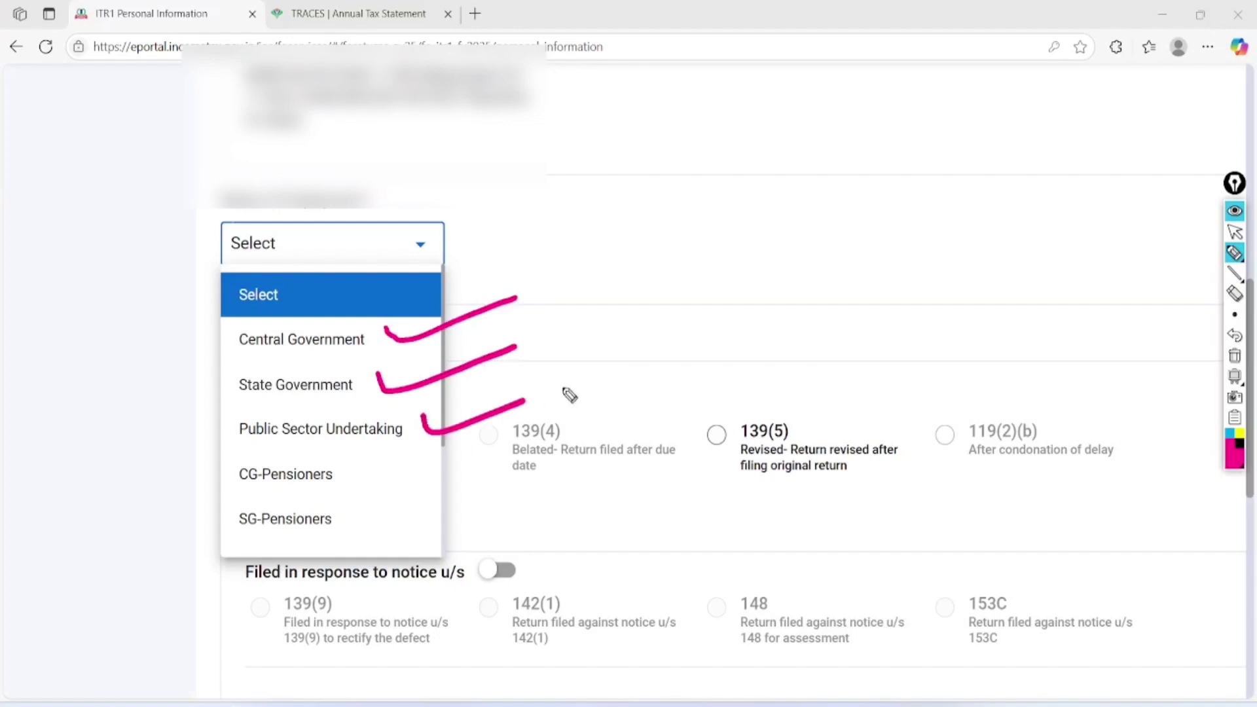
drag(354, 464, 527, 421)
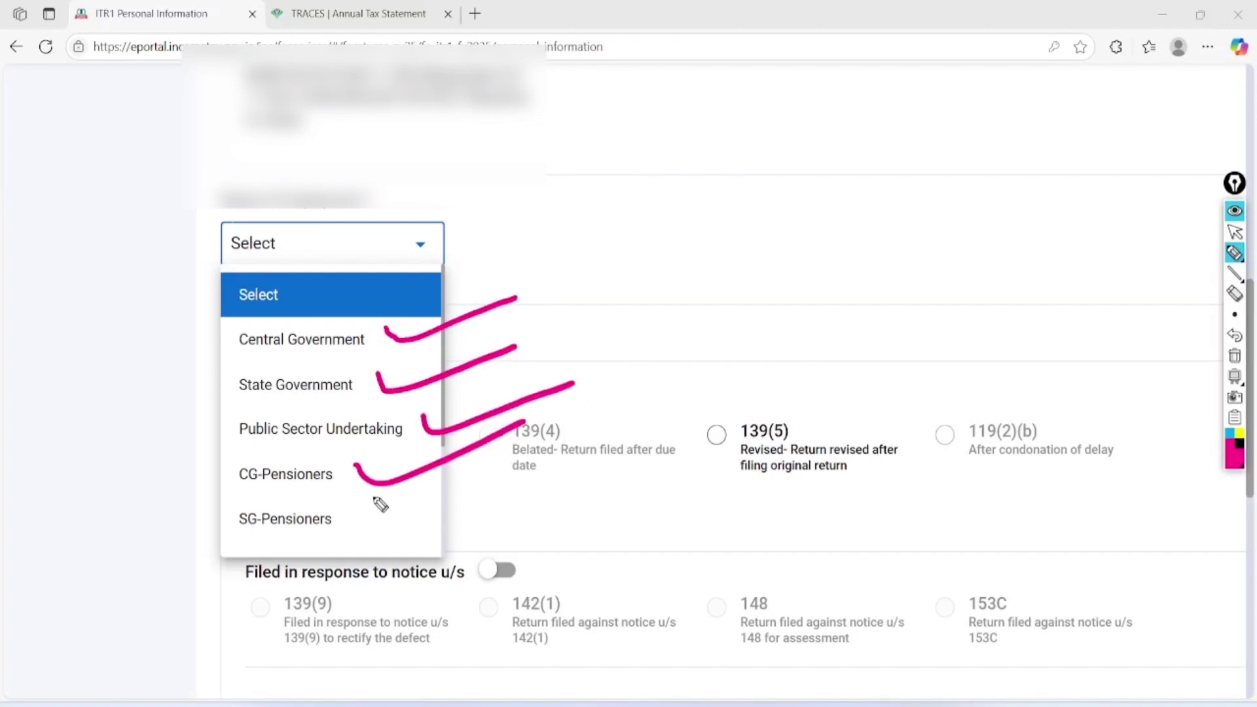
drag(357, 504, 537, 467)
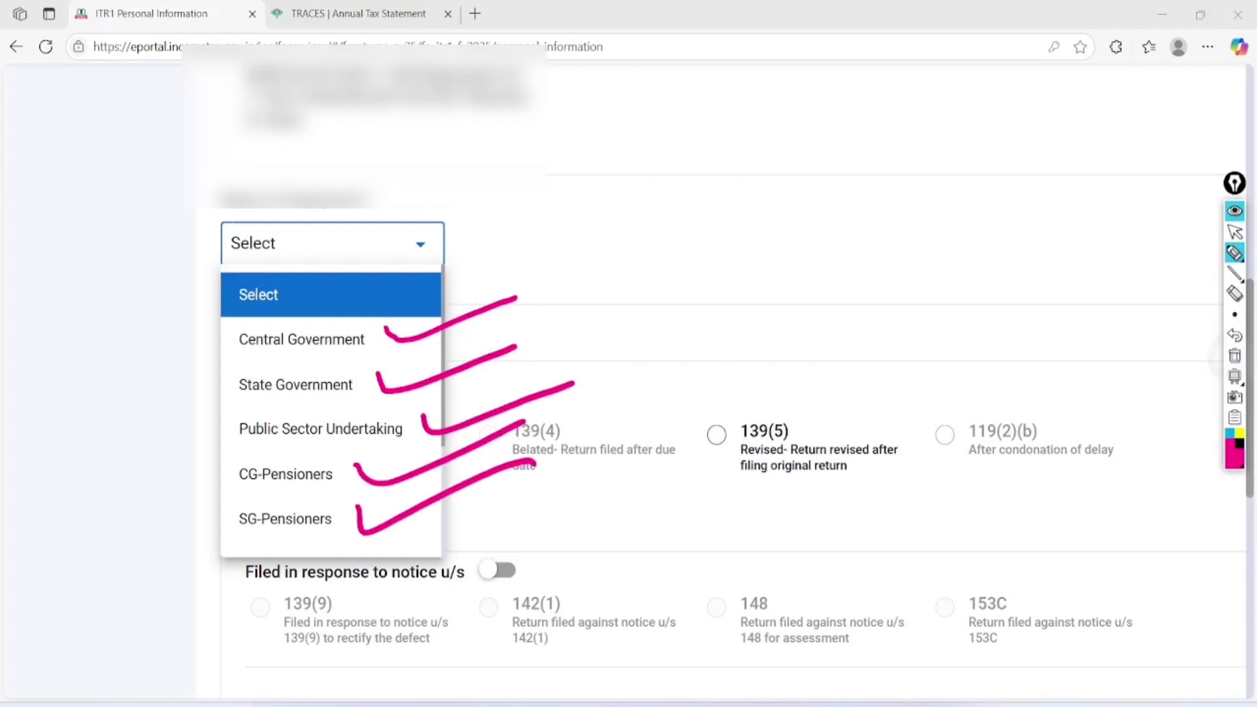
drag(263, 462, 252, 335)
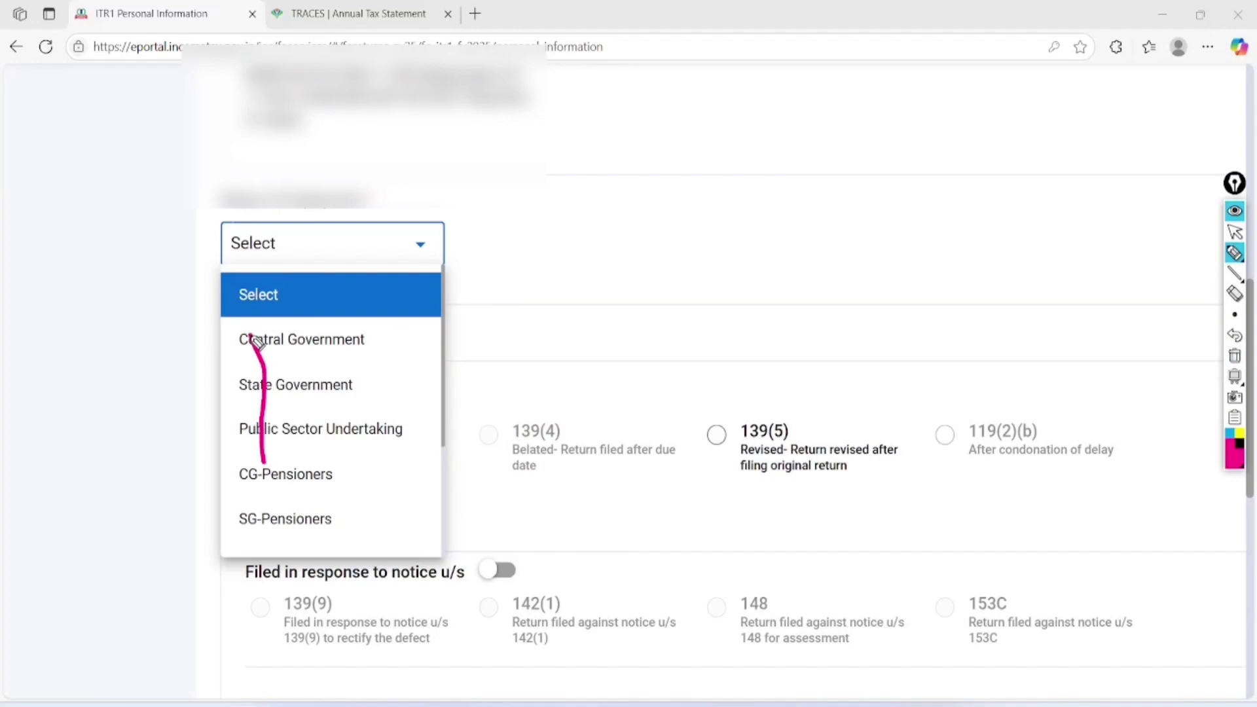
click(1235, 356)
Clear the stray pen line over the options and set the Nature of Employment to CG-Pensioners
drag(246, 467, 253, 347)
click(1235, 231)
drag(299, 474, 299, 442)
scroll(298, 441, down, 2)
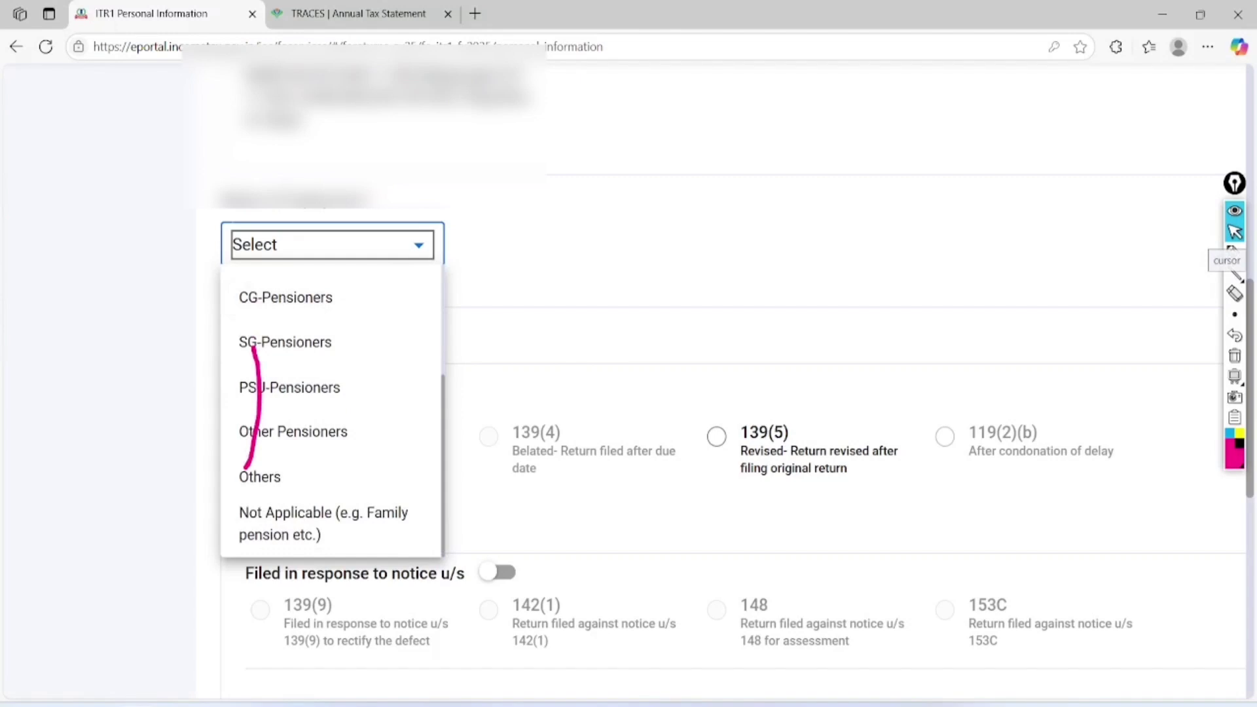
click(1235, 356)
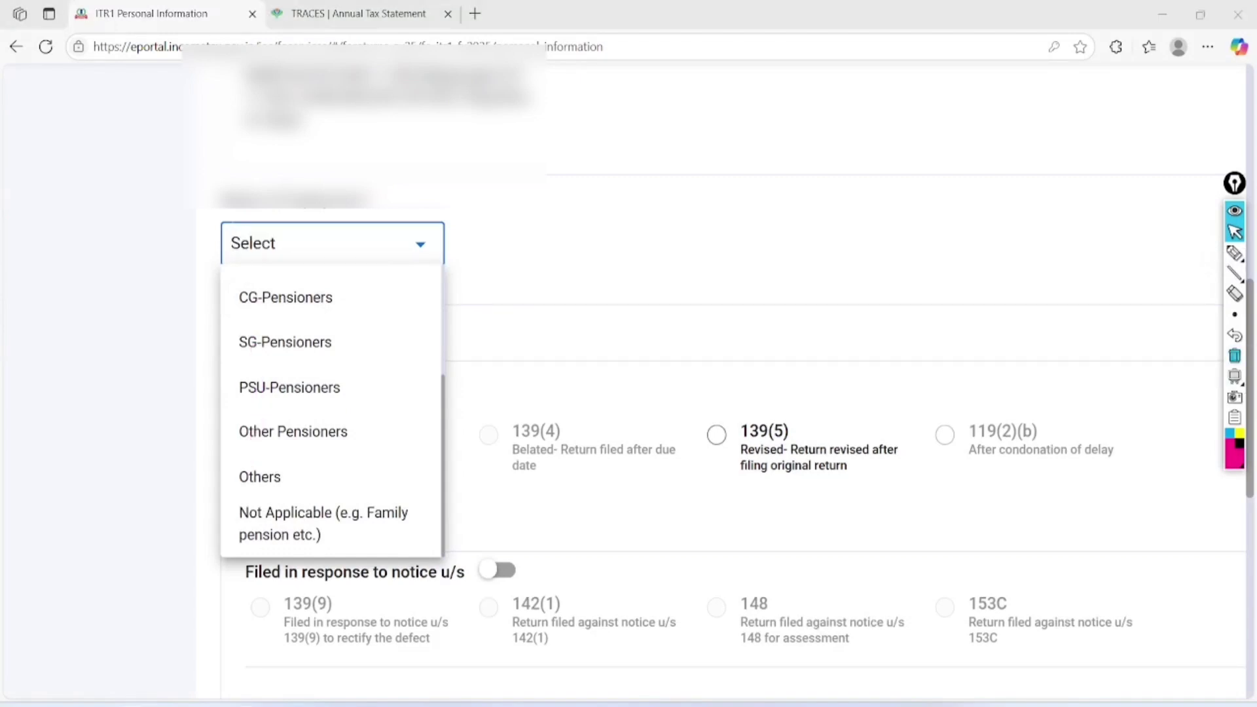
click(285, 297)
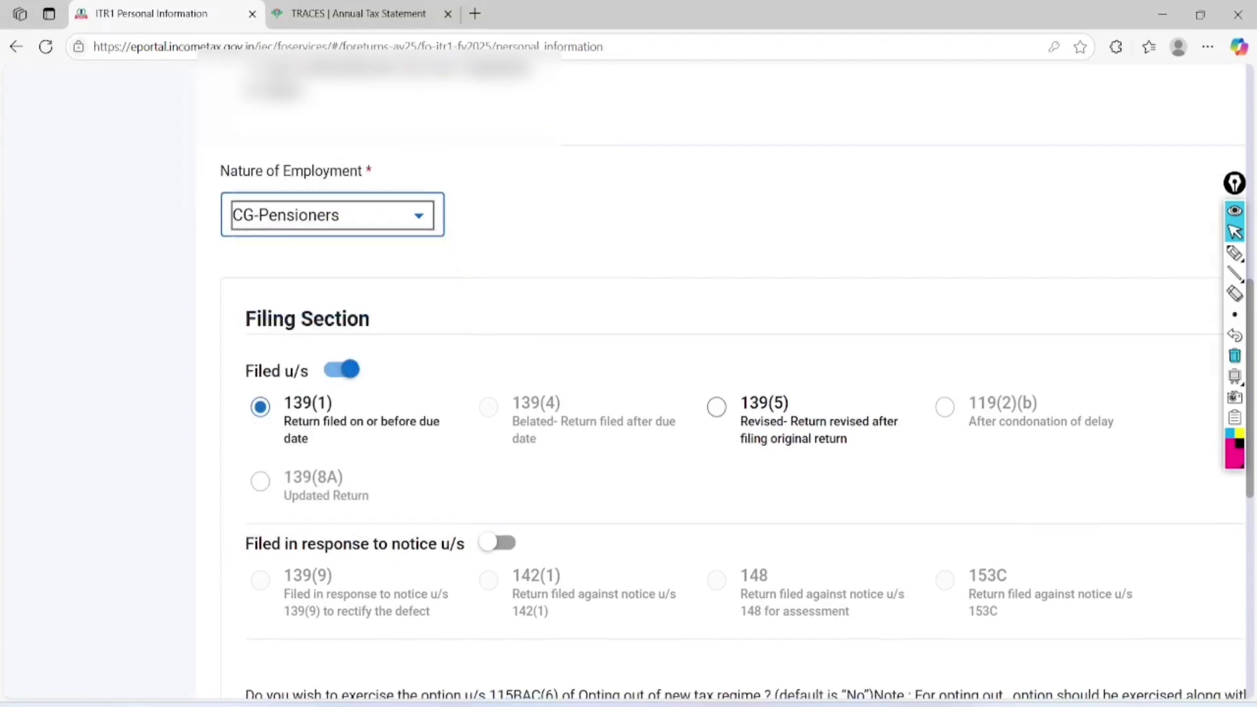
Circle the 139(1) filing option with the pen and underline the 115BAC(6) question about opting out of the new tax regime
scroll(629, 381, down, 1)
scroll(628, 382, right, 1)
scroll(629, 381, down, 2)
scroll(629, 381, right, 1)
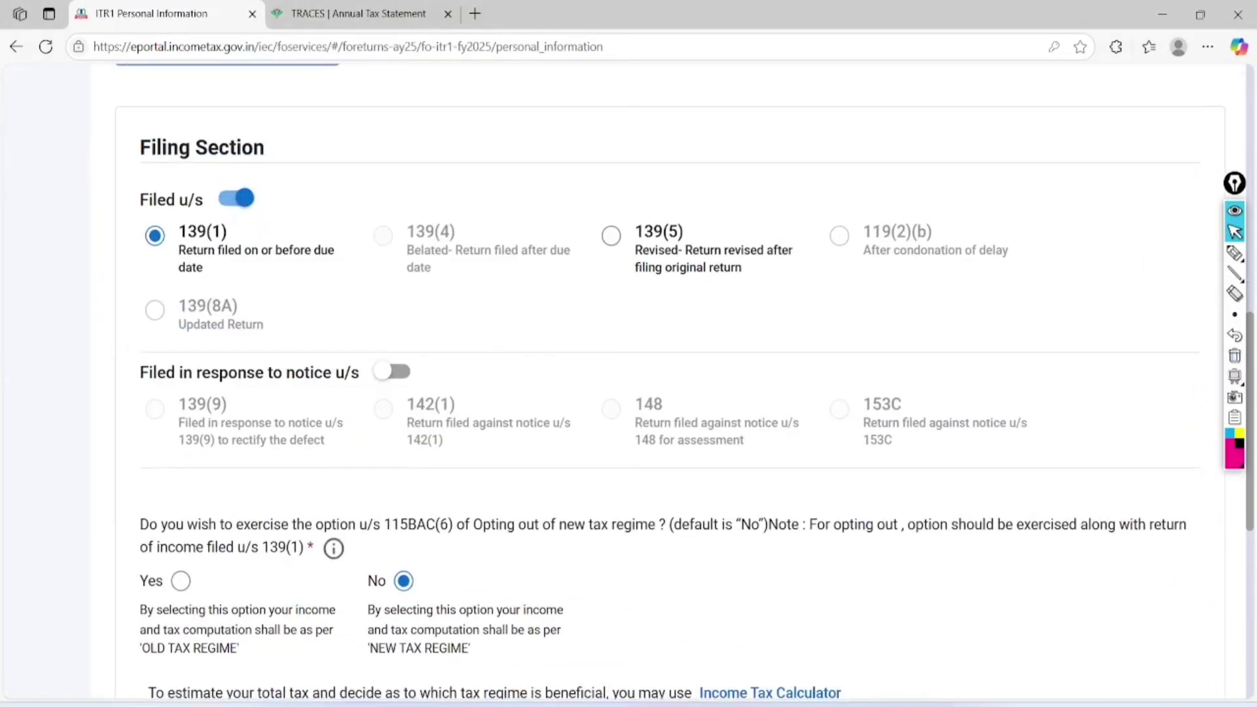
key(ctrl+shift+3)
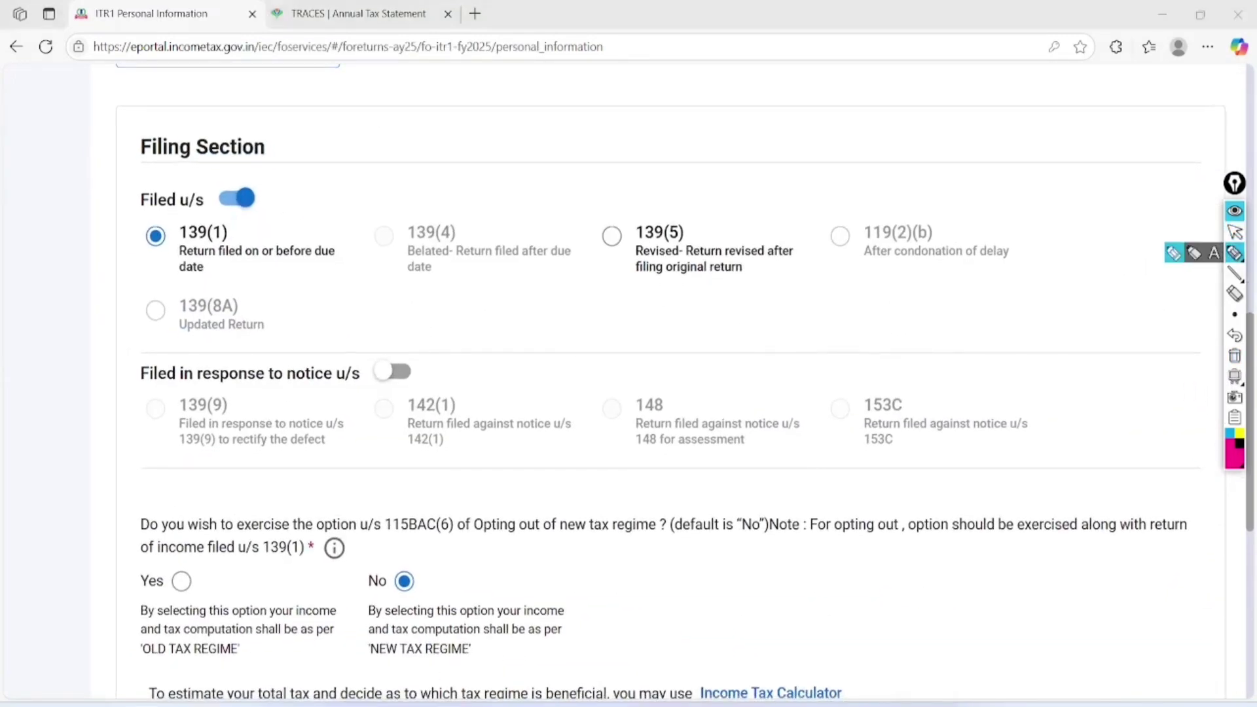
mouse_move(220, 169)
mouse_down()
mouse_move(126, 197)
mouse_move(275, 244)
mouse_move(169, 203)
mouse_up()
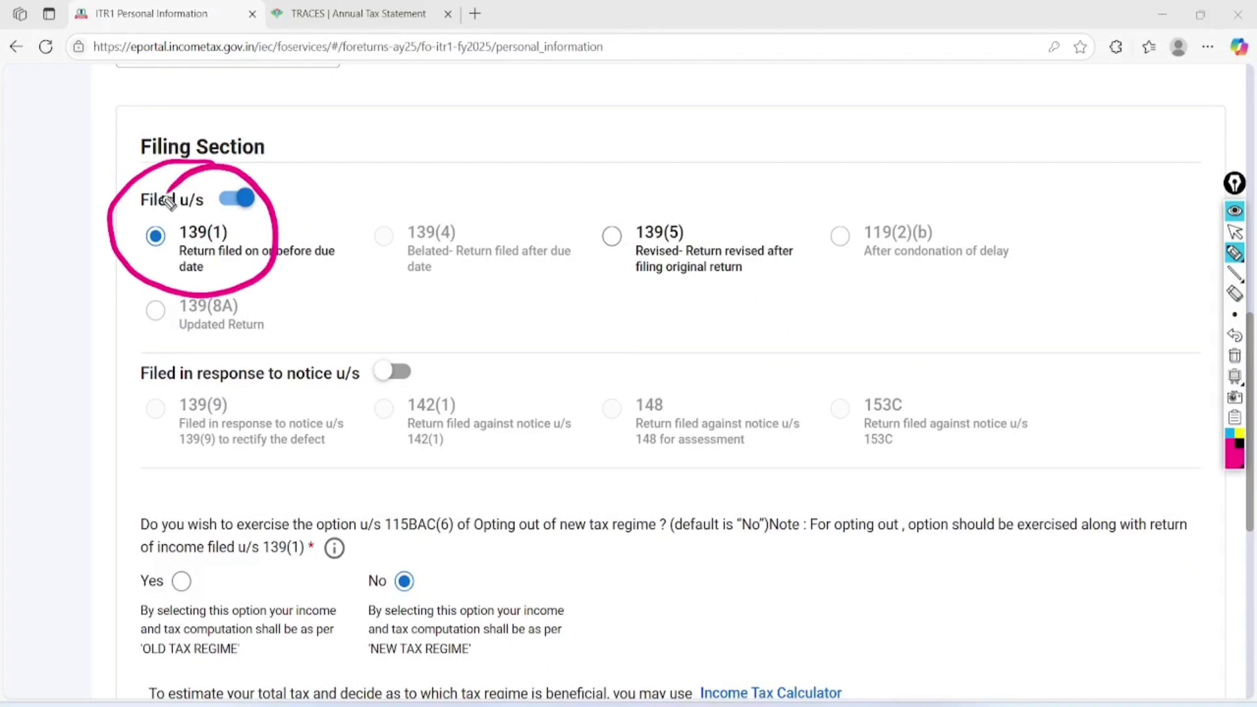
drag(69, 529, 76, 439)
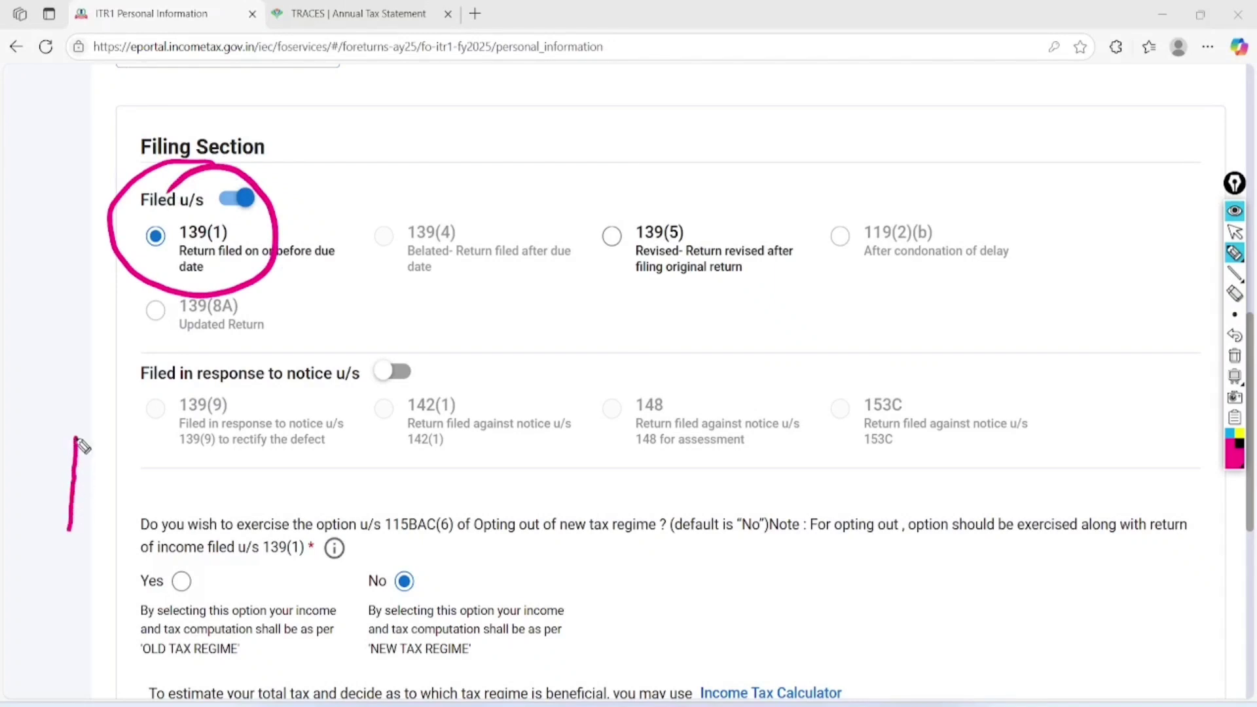
drag(385, 541, 745, 543)
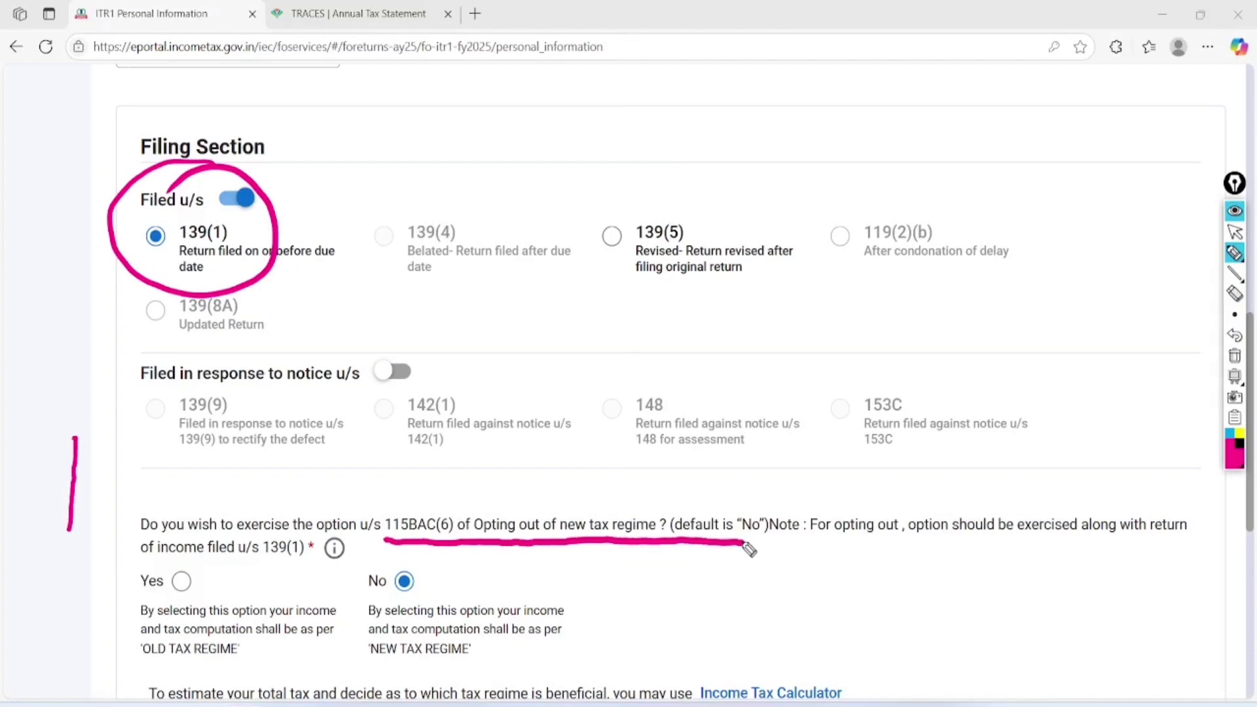
Annotate the regime question with the handwritten notes OLD, NEW and 7 LAC and circles around Yes and No, and clear all marks
mouse_move(759, 137)
mouse_down()
mouse_move(757, 189)
mouse_move(746, 167)
mouse_move(762, 136)
mouse_up()
mouse_move(803, 145)
mouse_down()
mouse_move(793, 161)
mouse_move(816, 164)
mouse_up()
mouse_move(818, 118)
mouse_down()
mouse_move(843, 121)
mouse_move(833, 160)
mouse_move(859, 164)
mouse_up()
drag(793, 209, 873, 179)
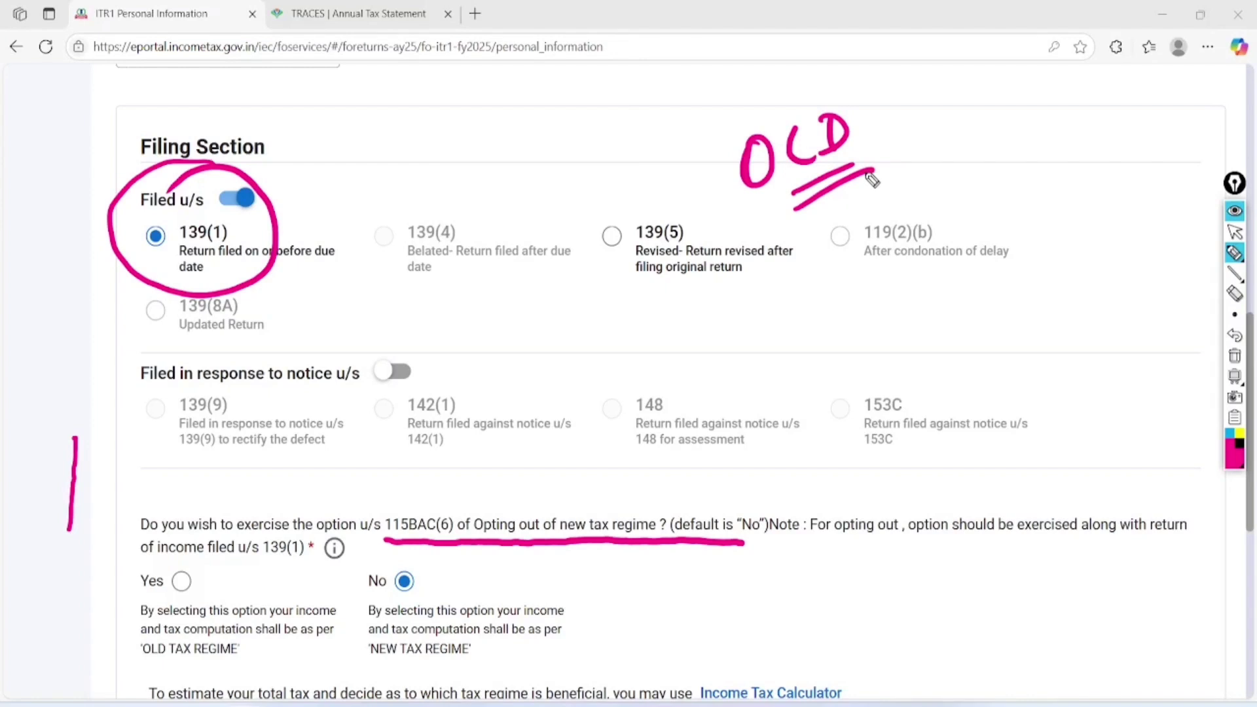
mouse_move(226, 527)
mouse_down()
mouse_move(141, 567)
mouse_move(243, 570)
mouse_move(159, 543)
mouse_up()
mouse_move(951, 190)
mouse_down()
mouse_move(990, 113)
mouse_move(1021, 141)
mouse_move(1080, 102)
mouse_move(1103, 142)
mouse_up()
drag(972, 220, 1110, 163)
mouse_move(1012, 240)
mouse_down()
mouse_move(1044, 230)
mouse_move(1048, 262)
mouse_up()
mouse_move(1080, 197)
mouse_down()
mouse_move(1080, 233)
mouse_move(1117, 225)
mouse_up()
mouse_move(1100, 233)
mouse_down()
mouse_move(1113, 197)
mouse_move(1136, 226)
mouse_up()
mouse_move(1154, 175)
mouse_down()
mouse_move(1145, 208)
mouse_move(1171, 214)
mouse_up()
mouse_move(1087, 252)
mouse_down()
mouse_move(1189, 217)
mouse_move(1159, 230)
mouse_up()
drag(393, 540, 414, 538)
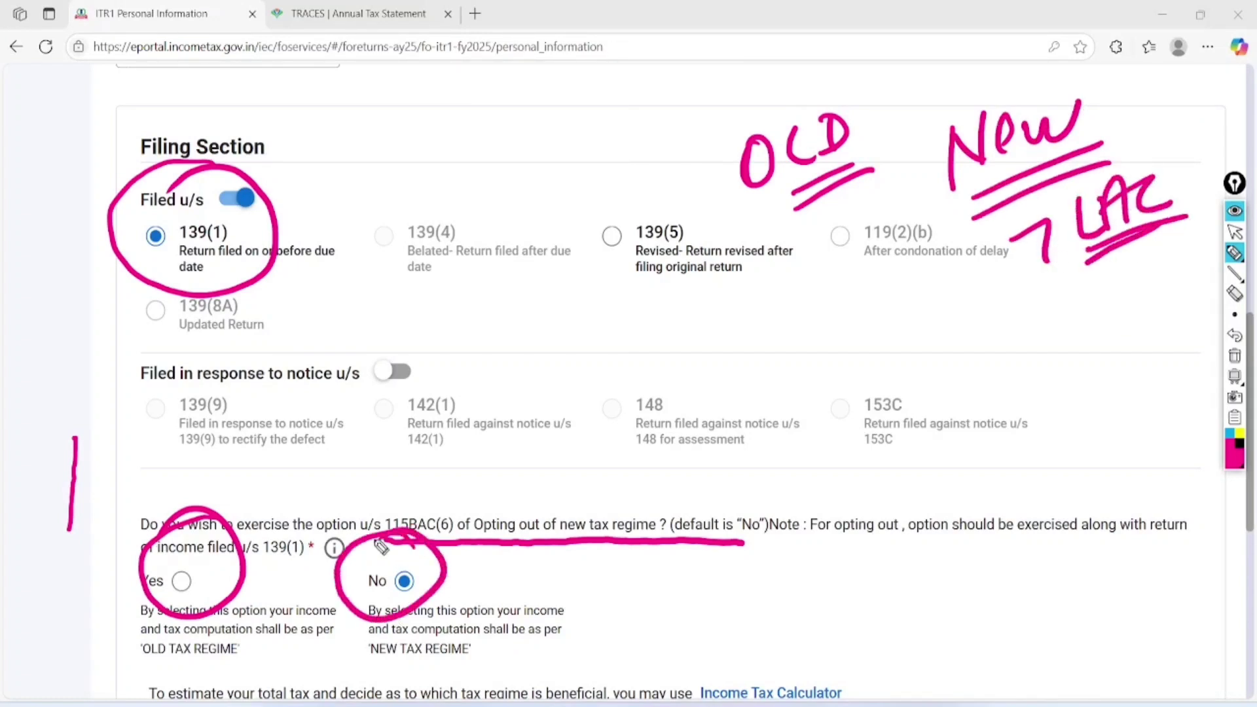
click(1235, 355)
click(1234, 232)
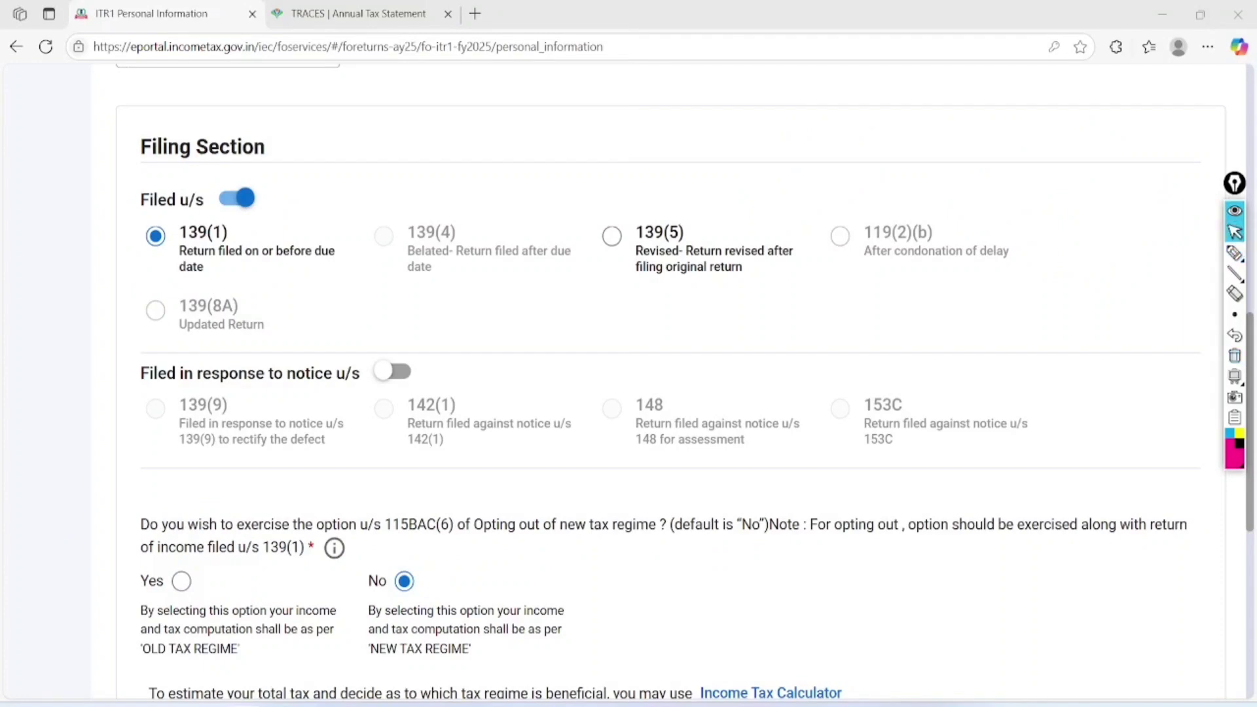
Expand the Bank Details section and review the bank account nominated for the refund
scroll(654, 393, down, 5)
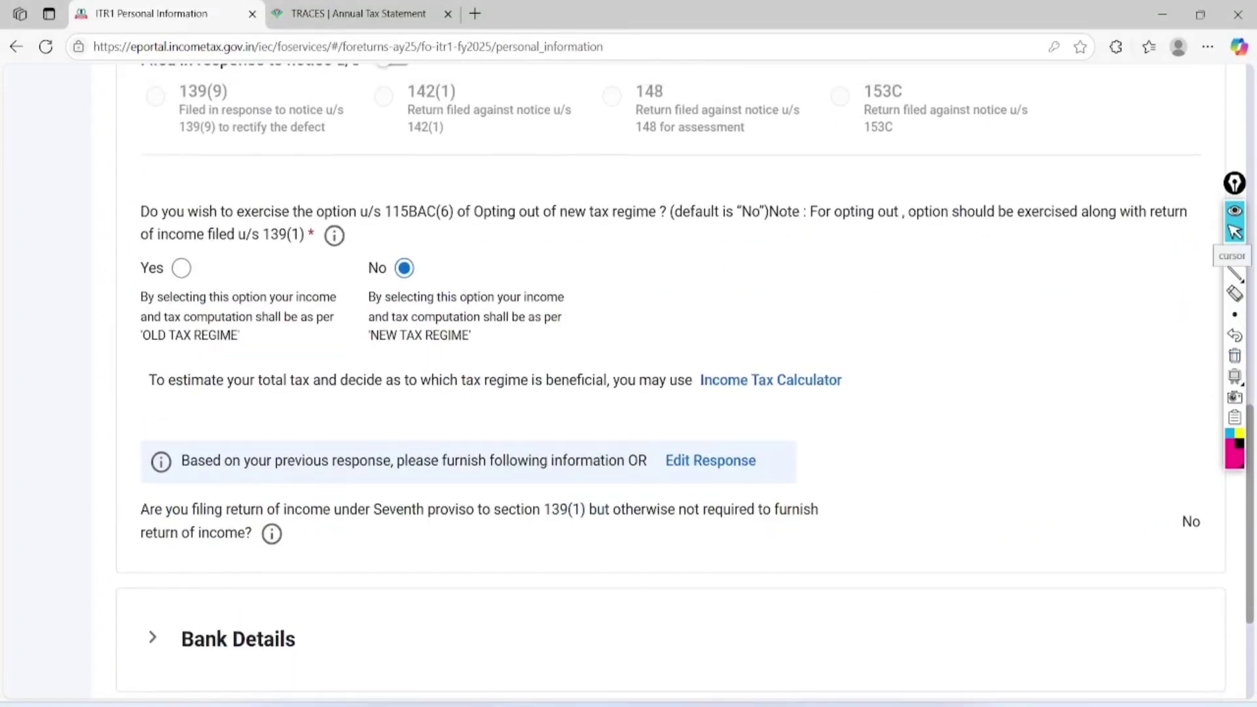
scroll(654, 379, down, 3)
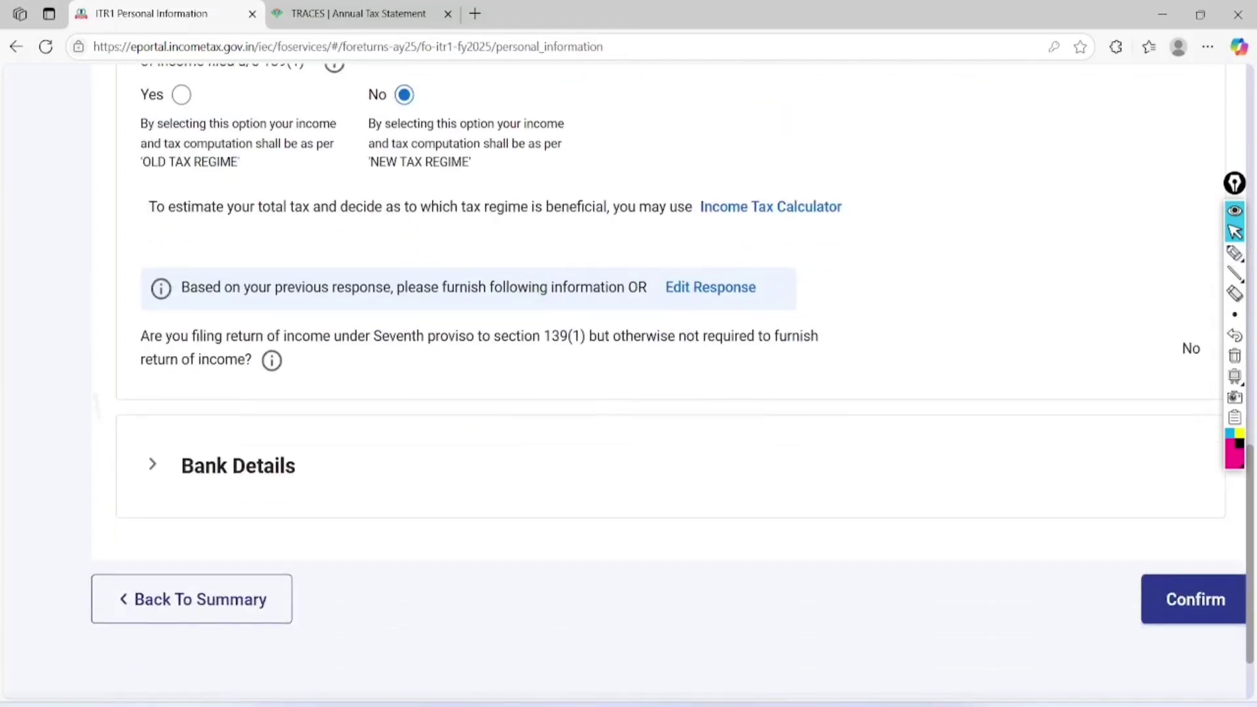
click(238, 453)
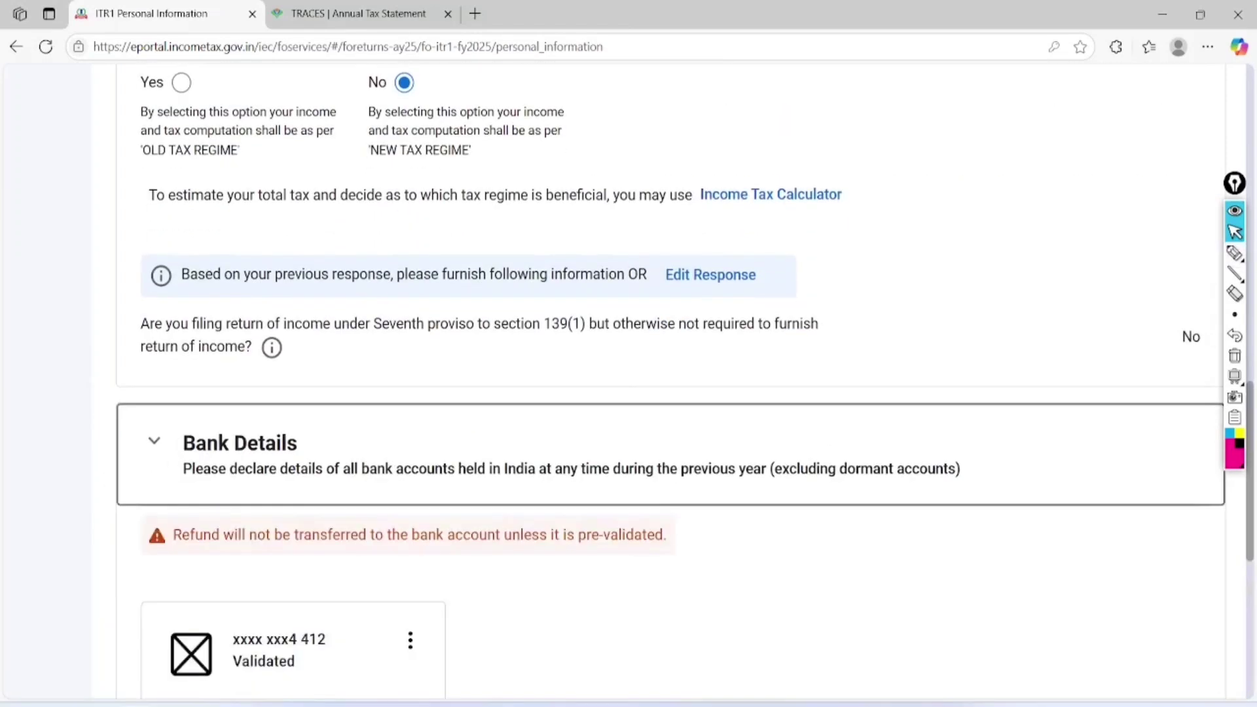
scroll(670, 380, down, 5)
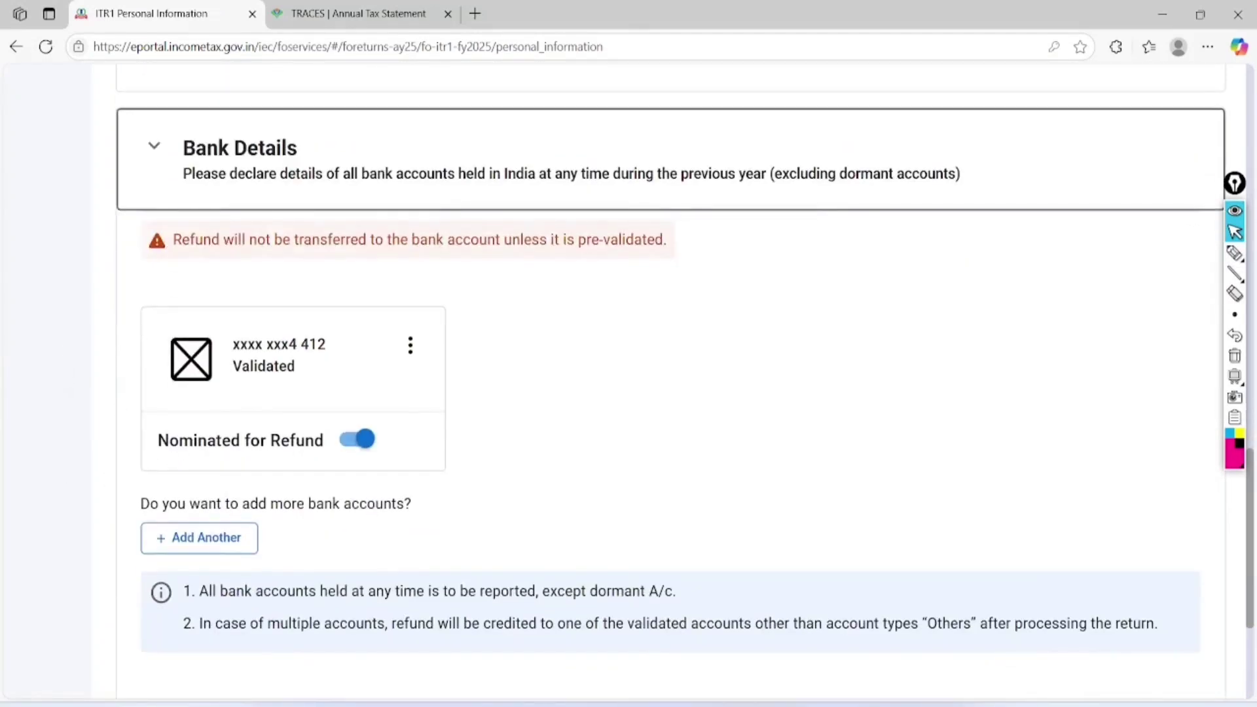
Mark the Nominated for Refund setting with the pen, handwrite TDS and 1 2 3 4 beside it, and clear all marks
click(1234, 254)
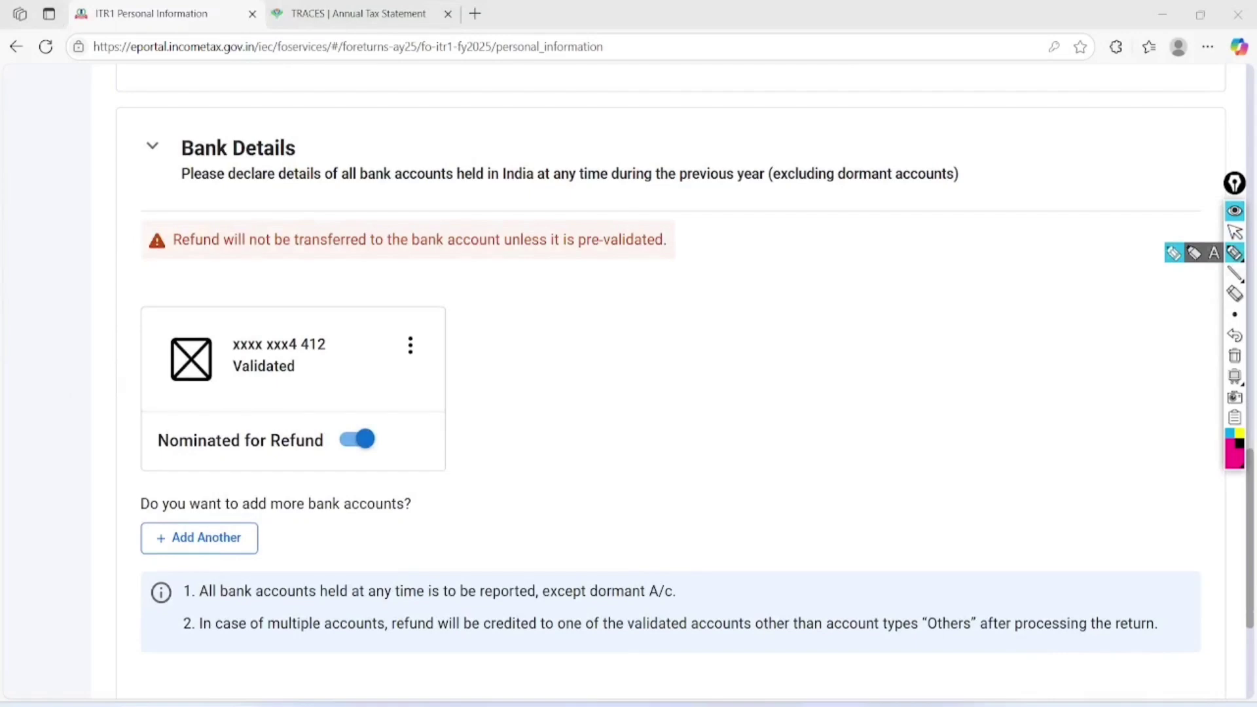
mouse_move(143, 460)
mouse_down()
mouse_move(298, 467)
mouse_move(406, 422)
mouse_move(136, 425)
mouse_move(141, 480)
mouse_up()
mouse_move(508, 324)
mouse_down()
mouse_move(597, 282)
mouse_move(581, 383)
mouse_up()
drag(587, 296, 593, 357)
drag(622, 286, 624, 344)
drag(694, 254, 662, 335)
mouse_move(587, 406)
mouse_down()
mouse_move(698, 346)
mouse_move(709, 368)
mouse_up()
drag(392, 379, 475, 374)
drag(783, 265, 793, 333)
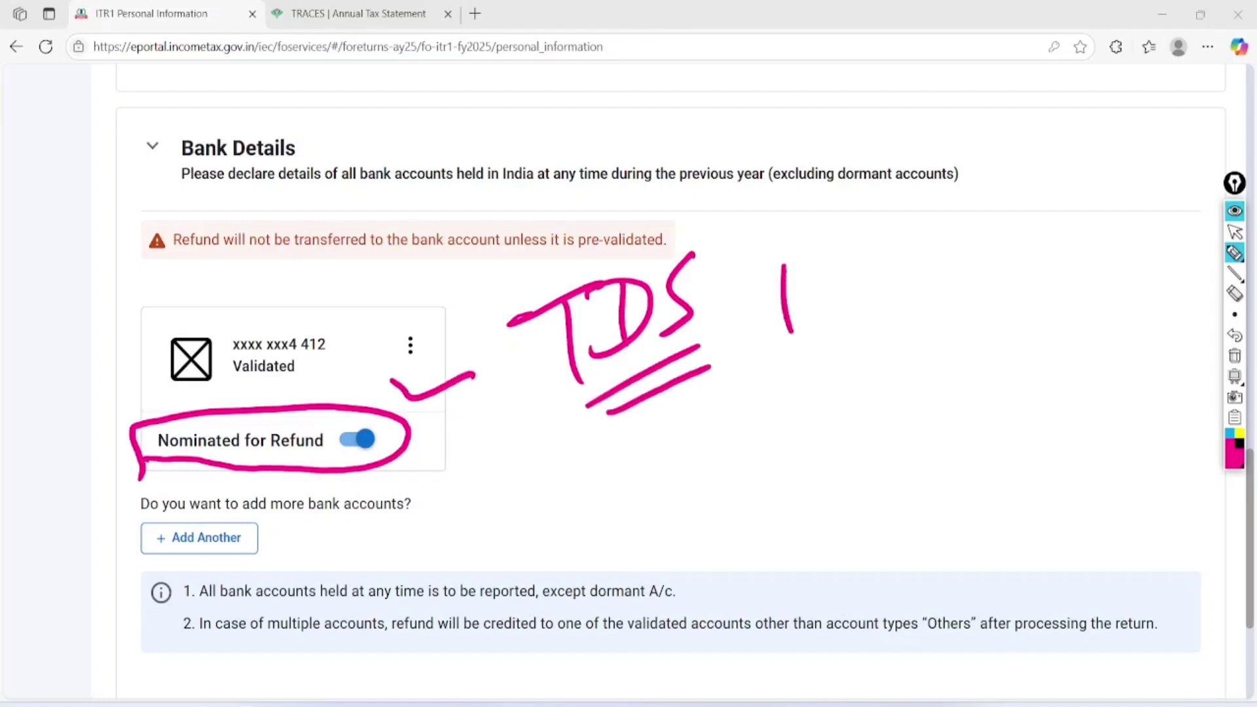
drag(843, 259, 940, 288)
drag(938, 233, 992, 302)
drag(1028, 197, 1058, 220)
drag(1074, 194, 1071, 255)
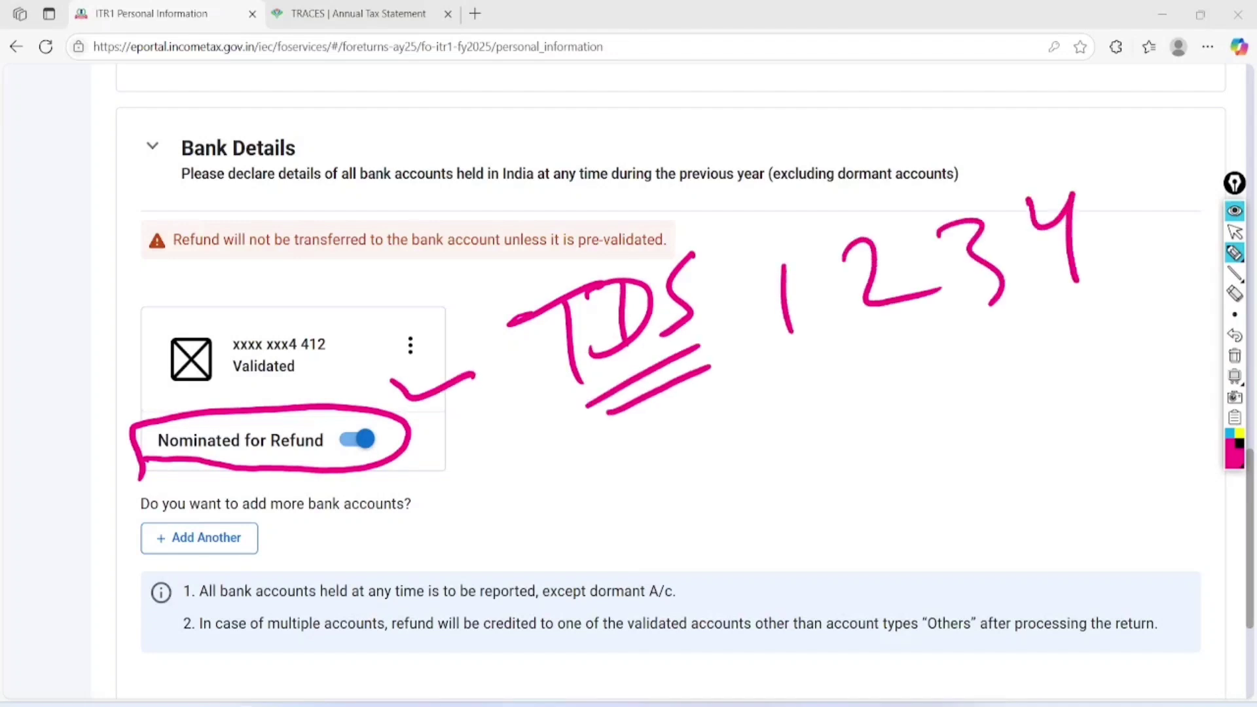
drag(384, 422, 527, 400)
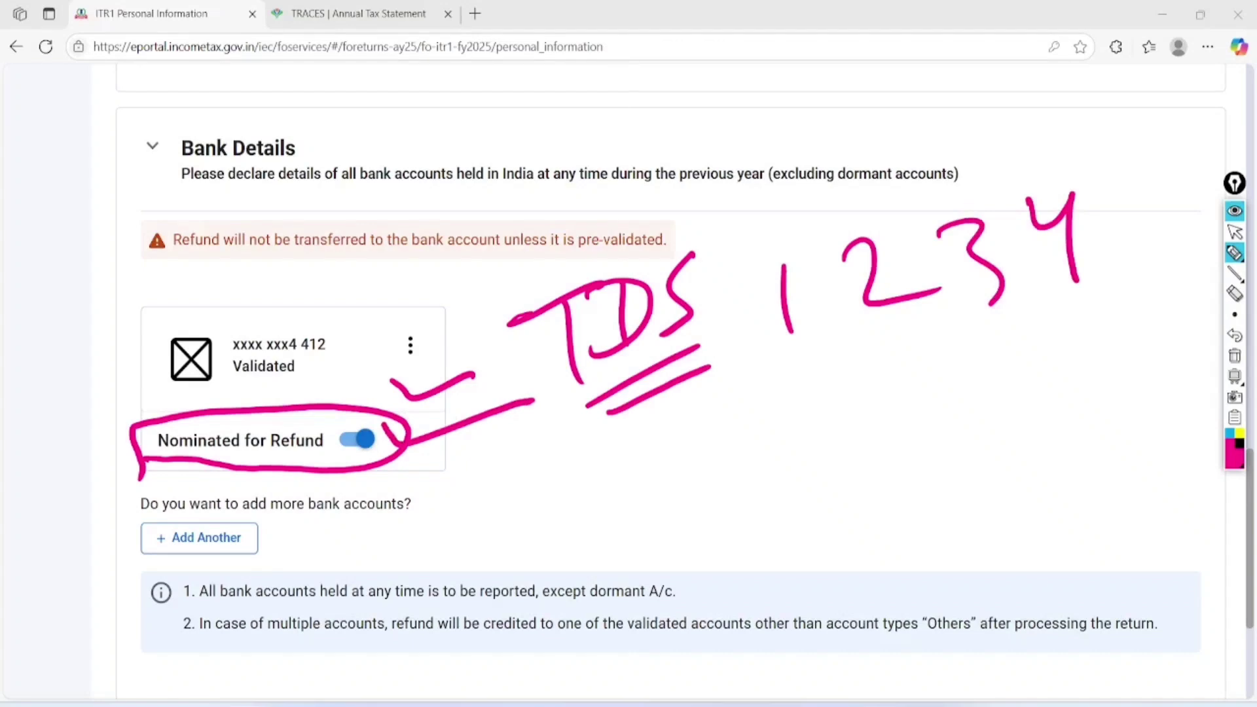
click(1234, 356)
click(1234, 231)
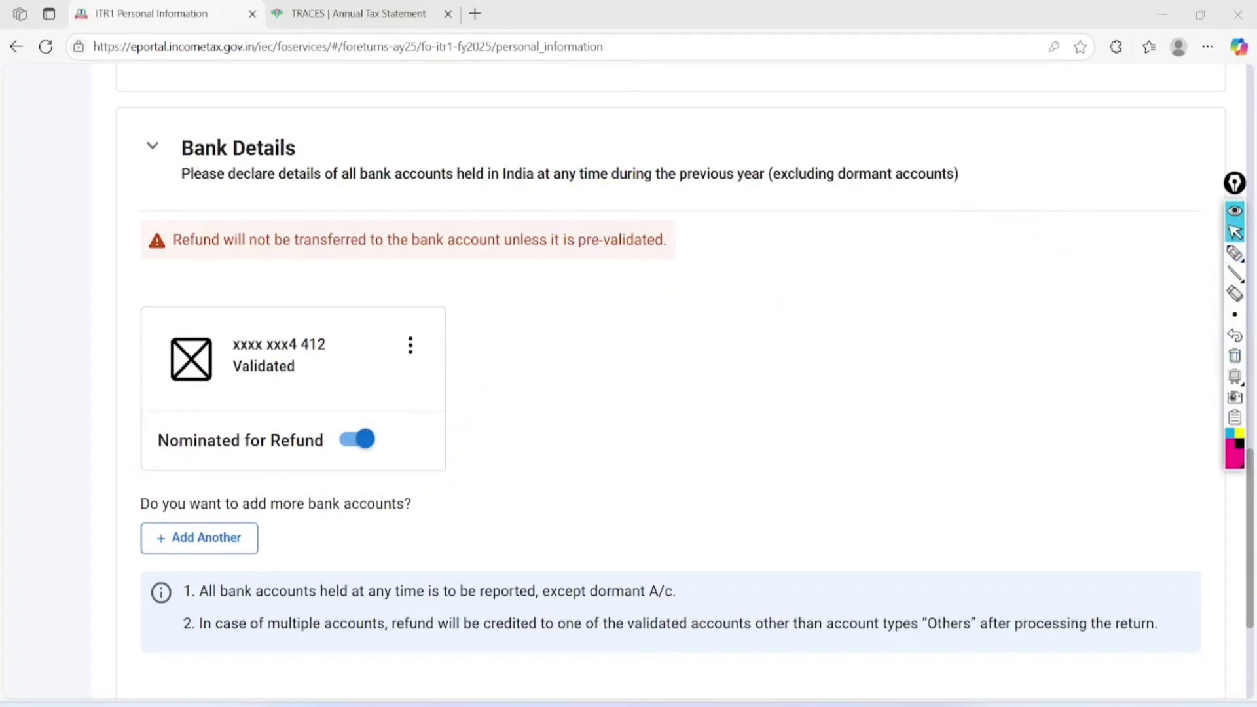
Confirm the Personal Information section and return to the Return Summary
scroll(668, 382, down, 4)
click(1186, 498)
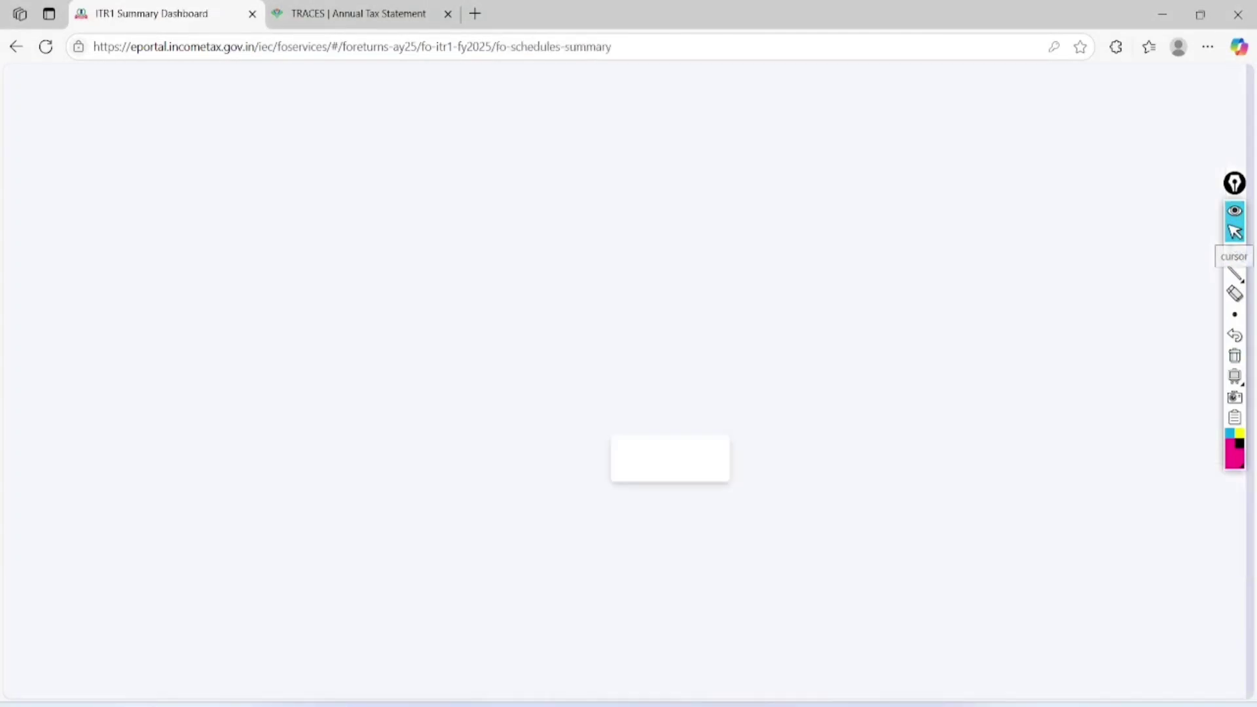
scroll(628, 382, up, 3)
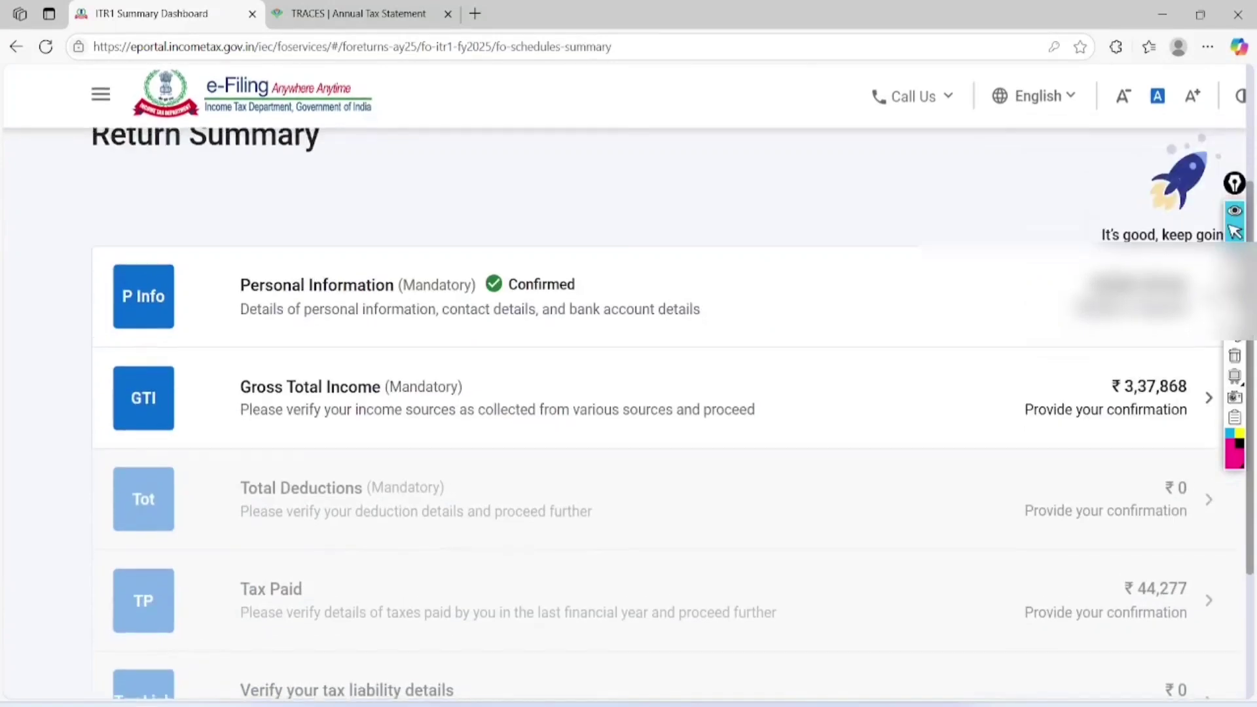
Circle the Confirmed status and tick Gross Total Income through the tax liability section with the pen, and clear the marks
click(1234, 253)
mouse_move(596, 247)
mouse_down()
mouse_move(533, 235)
mouse_move(481, 298)
mouse_move(622, 286)
mouse_move(543, 244)
mouse_up()
mouse_move(174, 383)
mouse_down()
mouse_move(213, 419)
mouse_move(325, 370)
mouse_up()
drag(197, 485, 374, 472)
drag(200, 591, 354, 563)
mouse_move(281, 653)
mouse_down()
mouse_move(406, 647)
mouse_move(438, 626)
mouse_up()
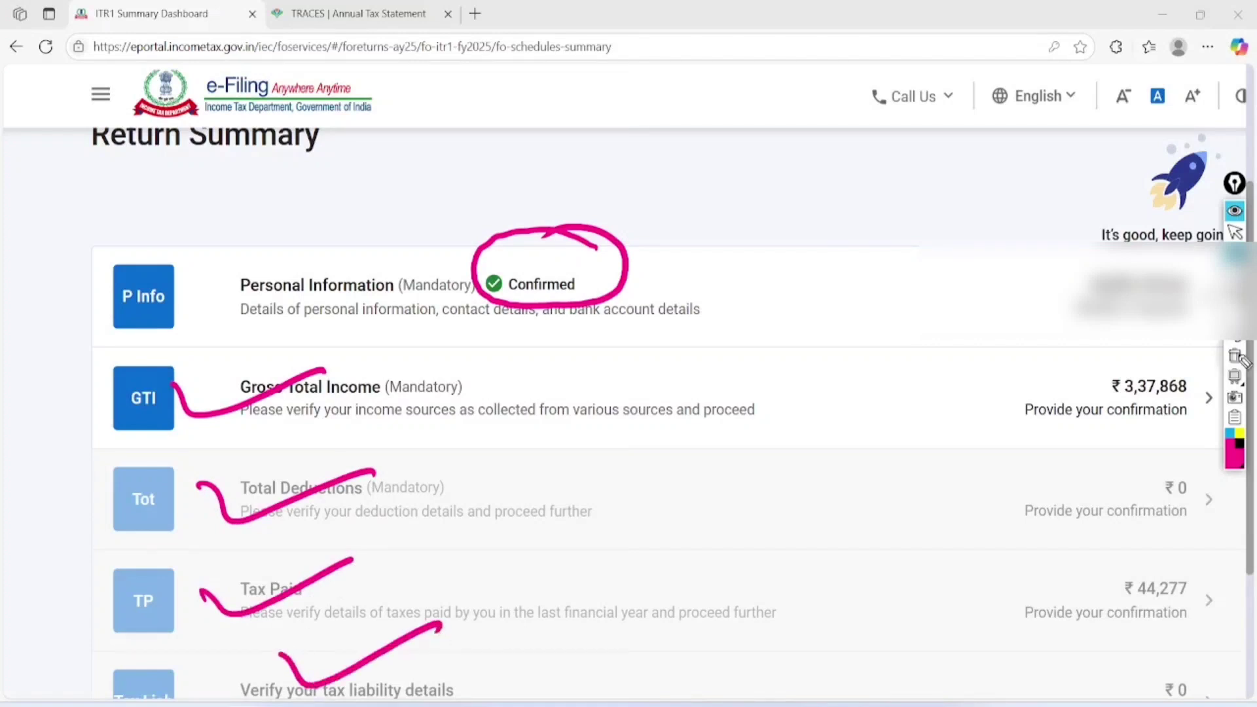
click(1235, 356)
click(1235, 232)
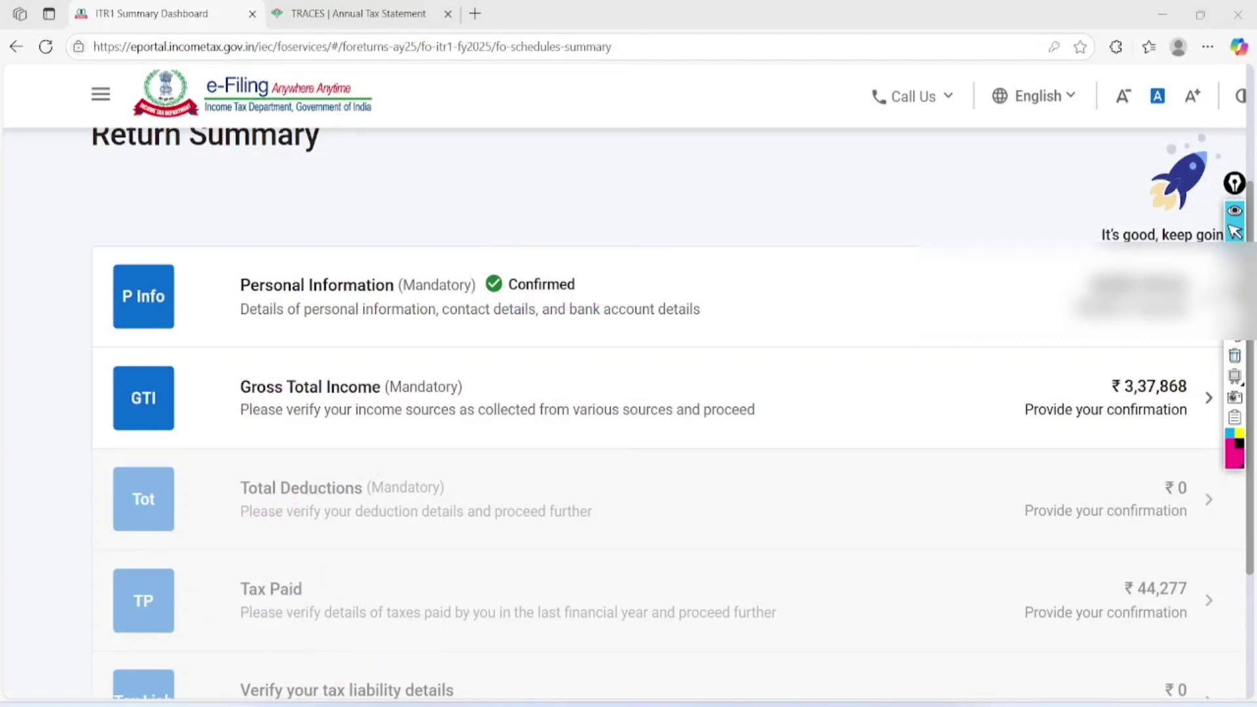
Open the Gross Total Income section, circle Income From Salary and write "pension" beside it with the pen, and clear the marks
click(1208, 397)
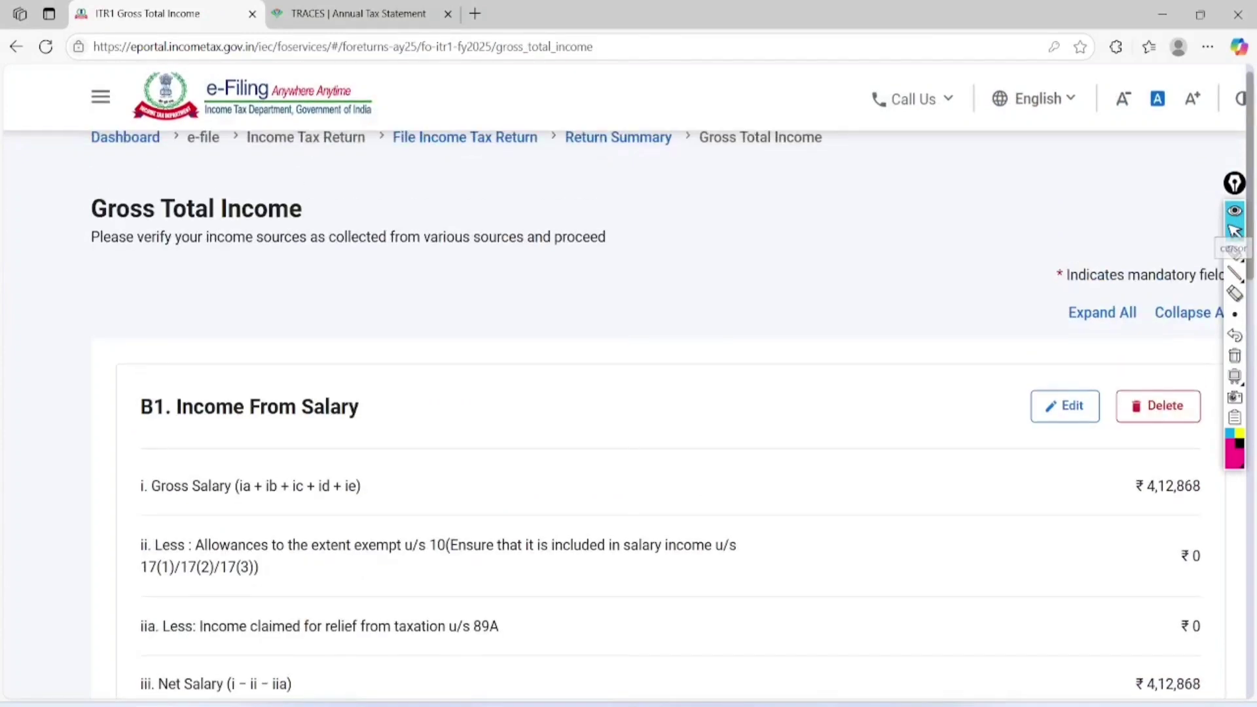
scroll(1208, 397, down, 2)
click(1235, 254)
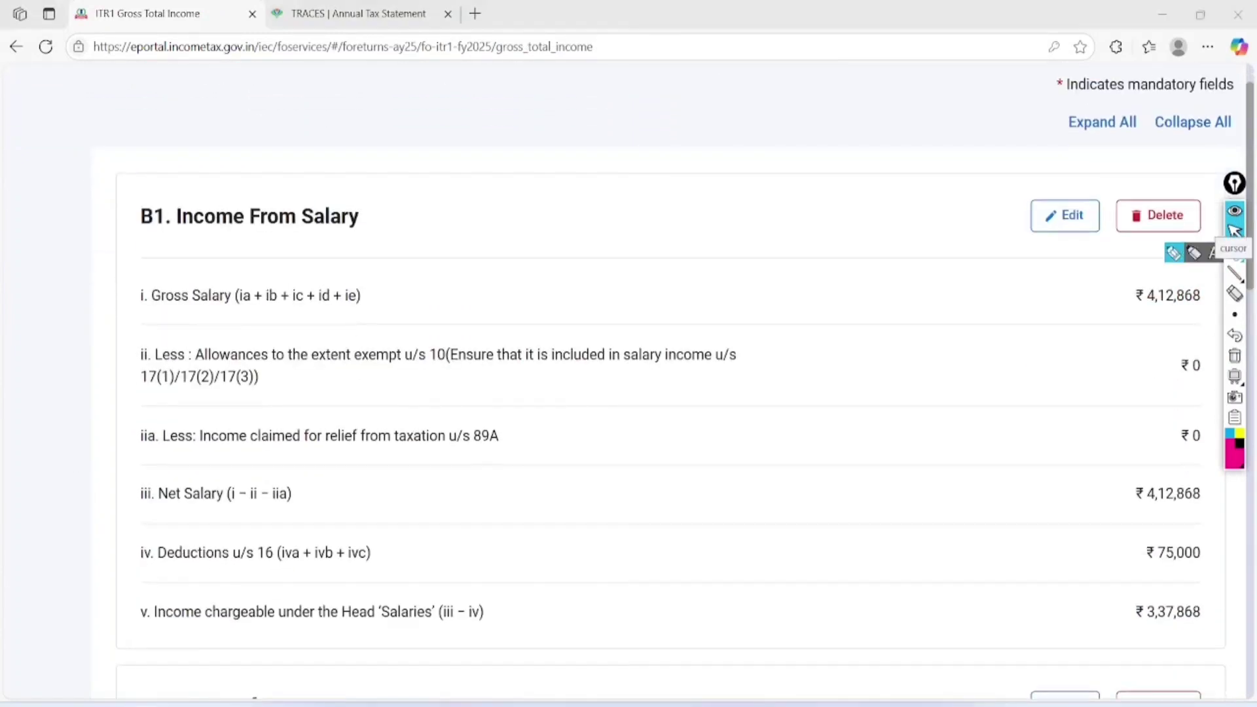
mouse_move(393, 166)
mouse_down()
mouse_move(241, 135)
mouse_move(396, 247)
mouse_move(337, 155)
mouse_up()
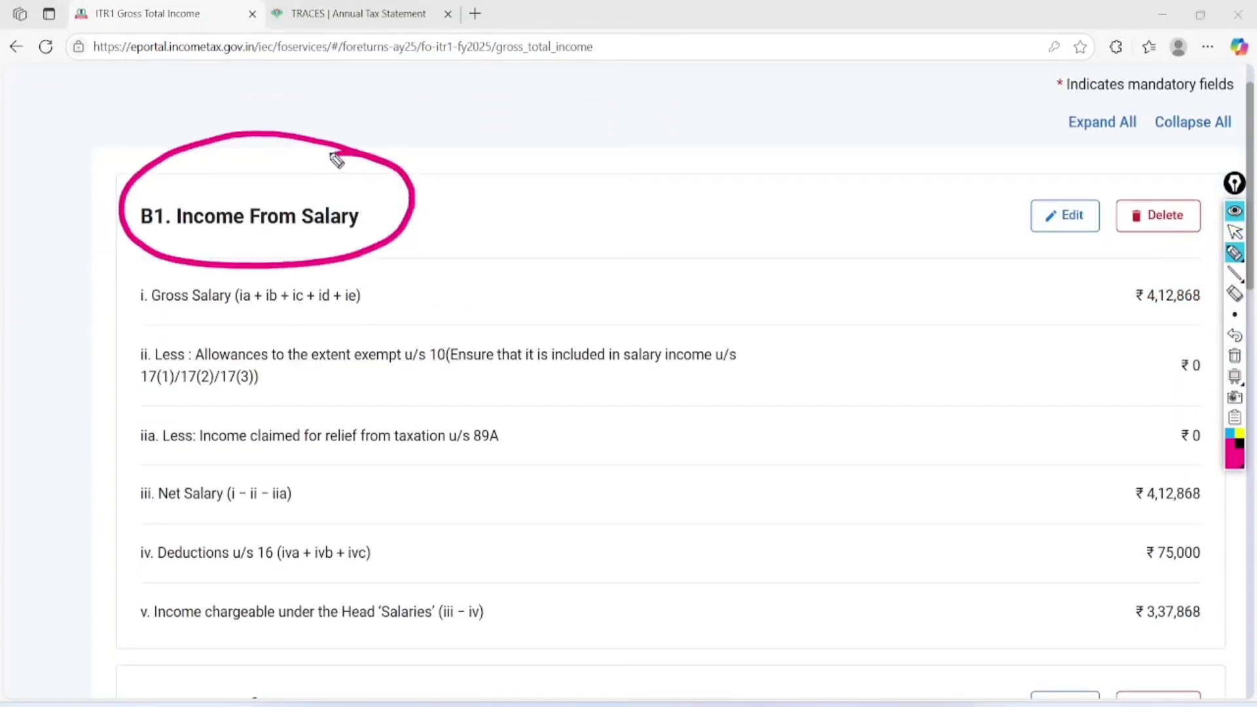
mouse_move(442, 187)
mouse_down()
mouse_move(441, 212)
mouse_move(546, 205)
mouse_move(581, 174)
mouse_move(622, 188)
mouse_up()
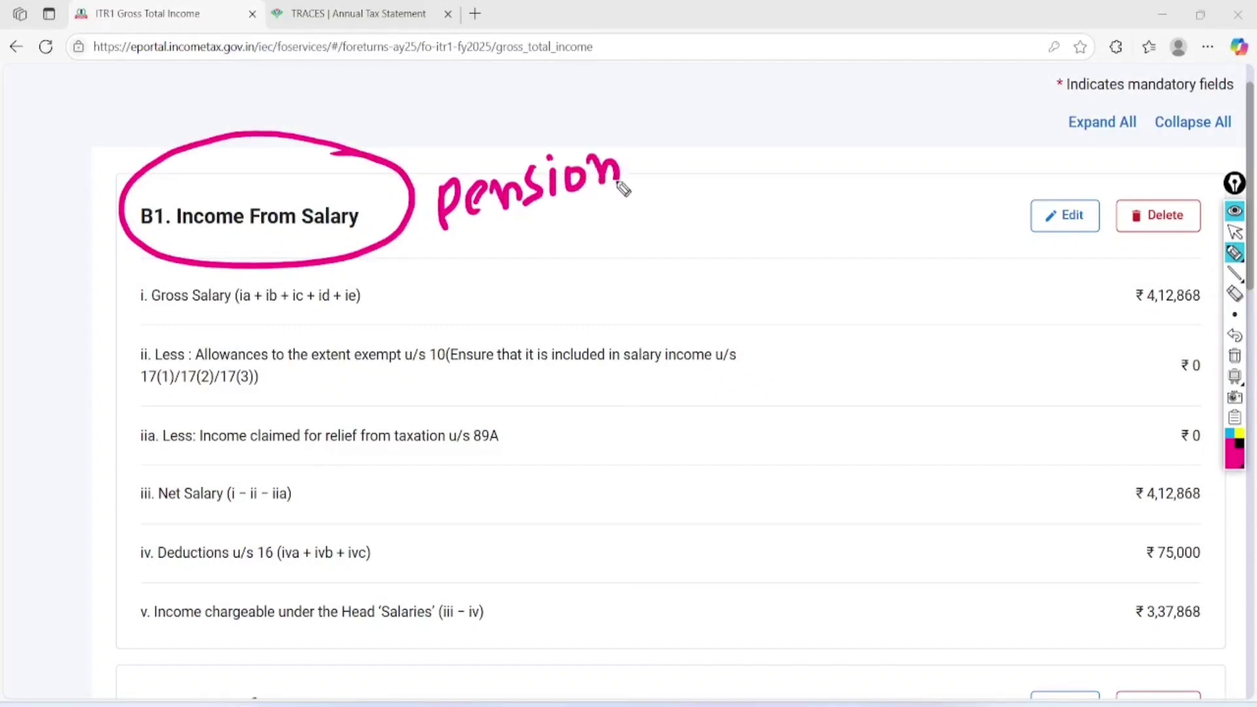
mouse_move(475, 234)
mouse_down()
mouse_move(627, 196)
mouse_move(615, 207)
mouse_up()
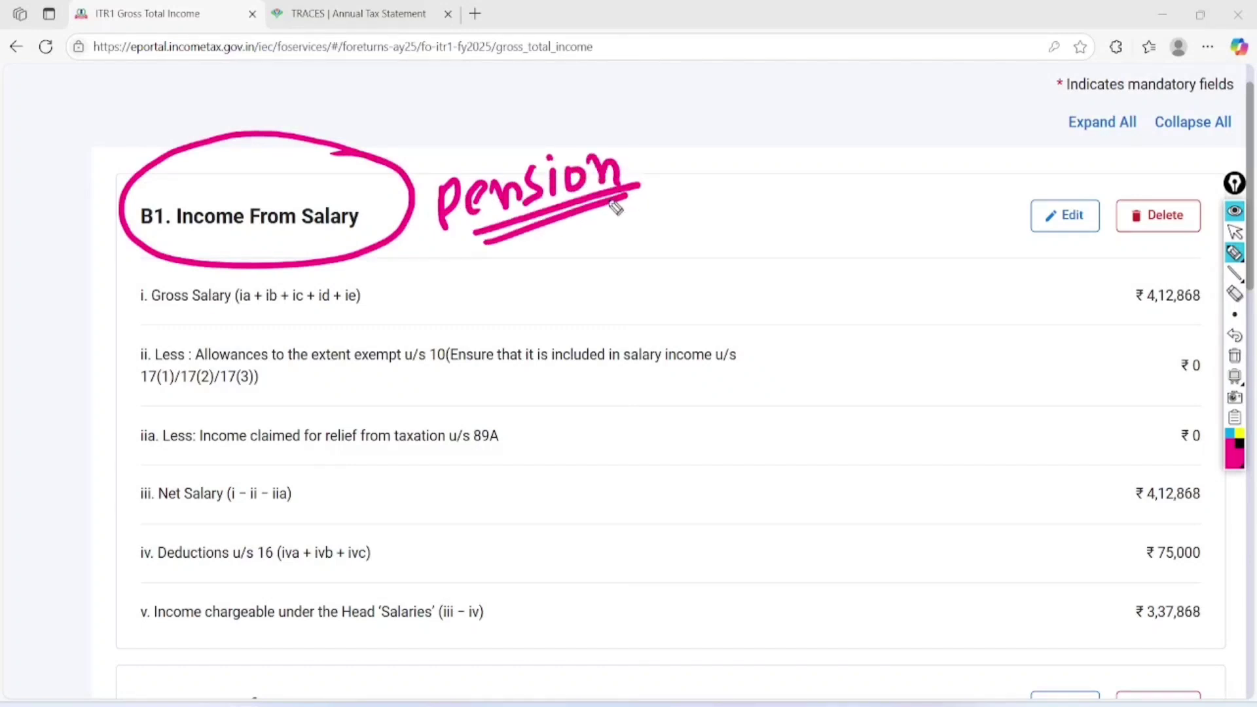
click(1235, 355)
click(1235, 231)
Review the salary and house property income figures, and open Income From Salary for editing
scroll(1234, 231, down, 7)
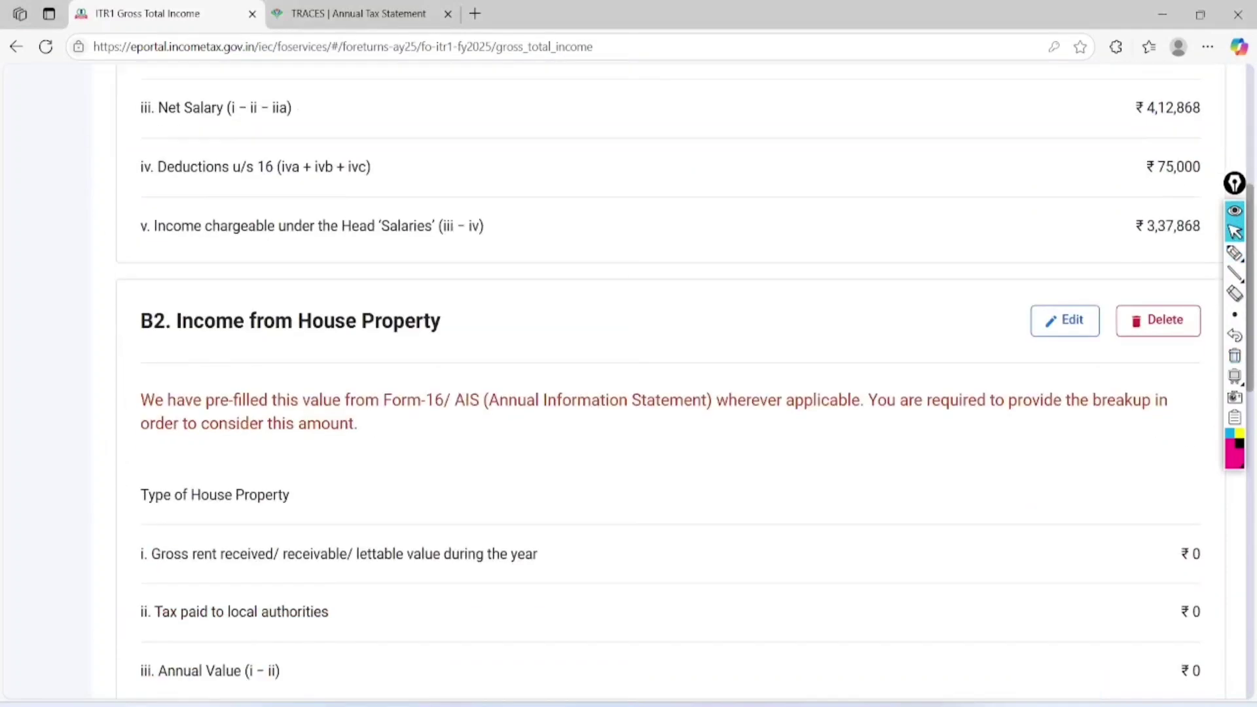
scroll(1235, 231, down, 14)
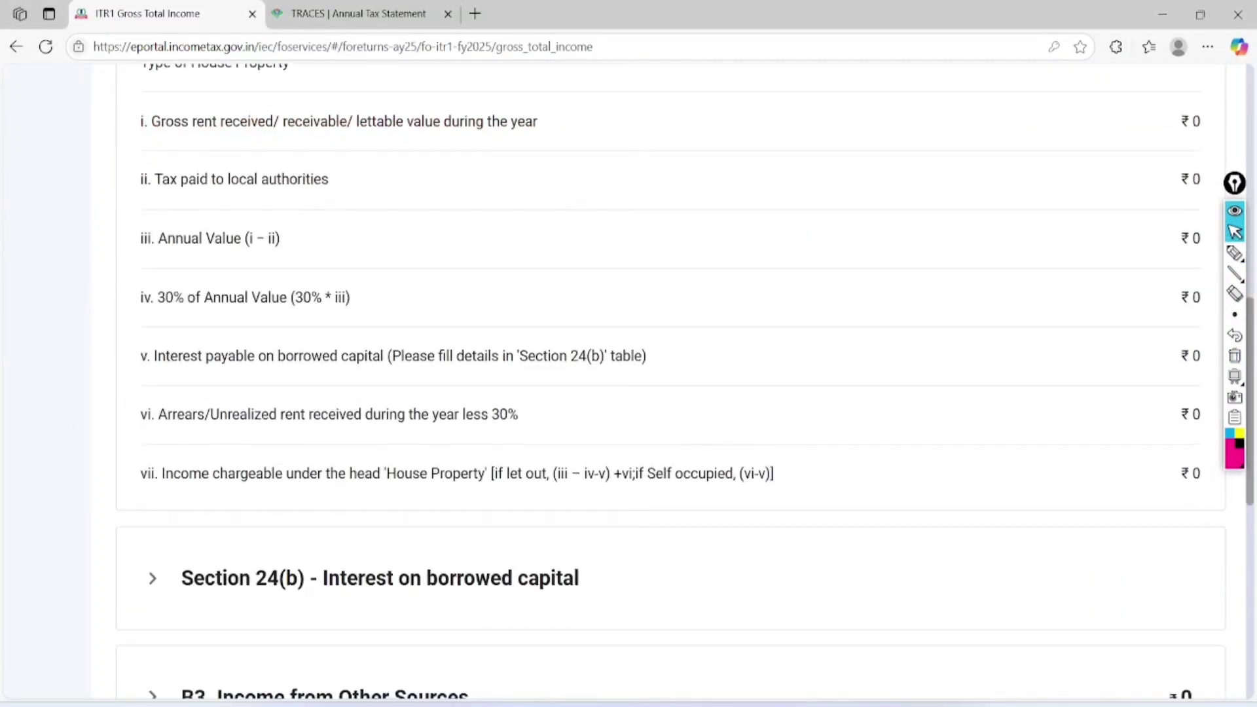
scroll(668, 393, up, 12)
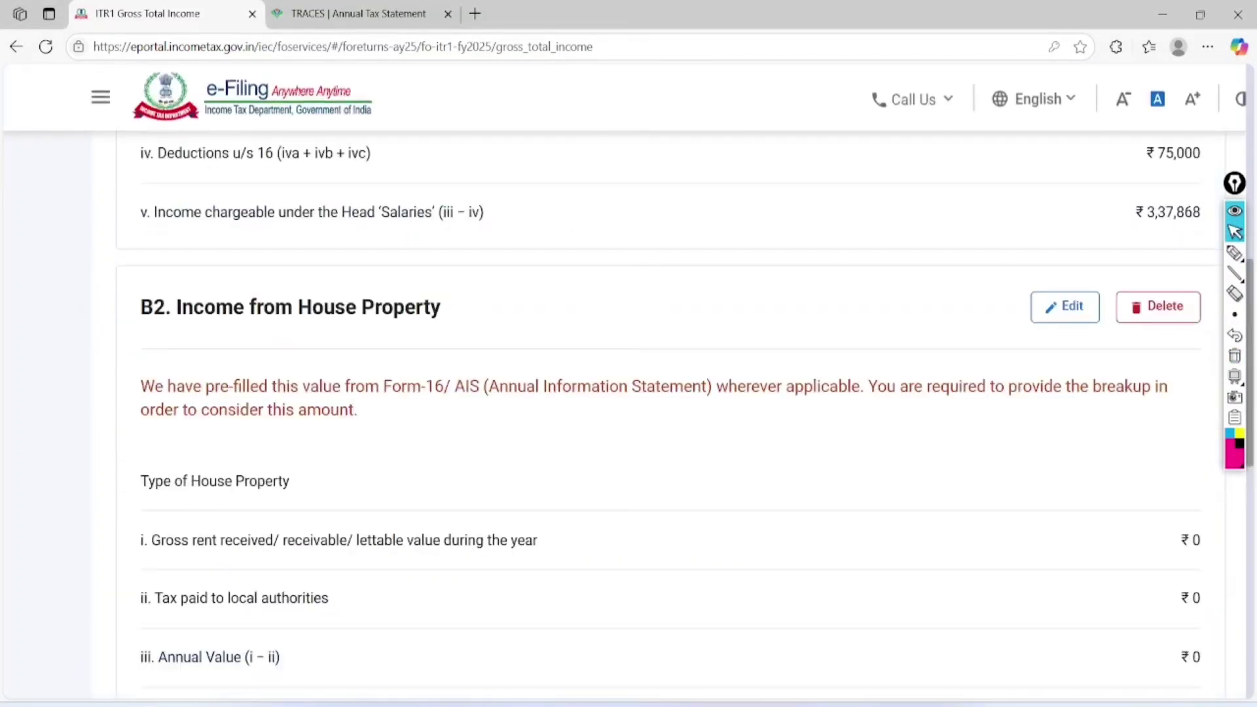
scroll(629, 393, up, 8)
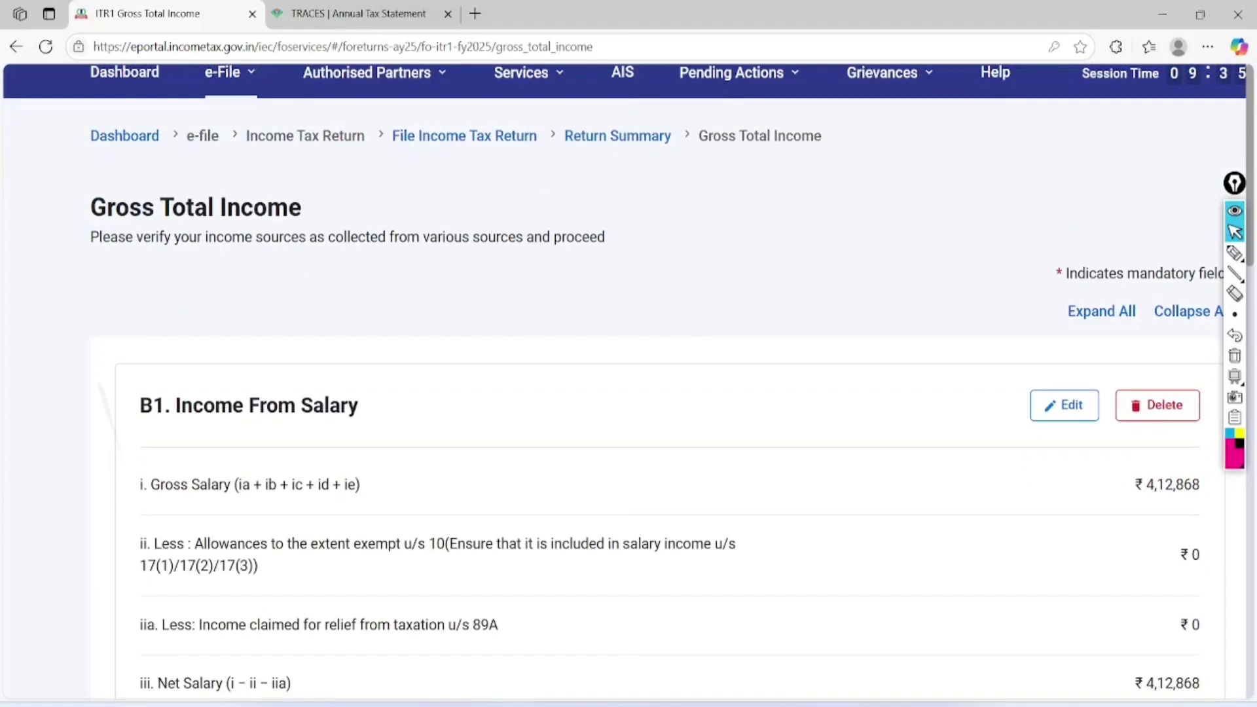
scroll(1235, 230, down, 3)
click(1064, 203)
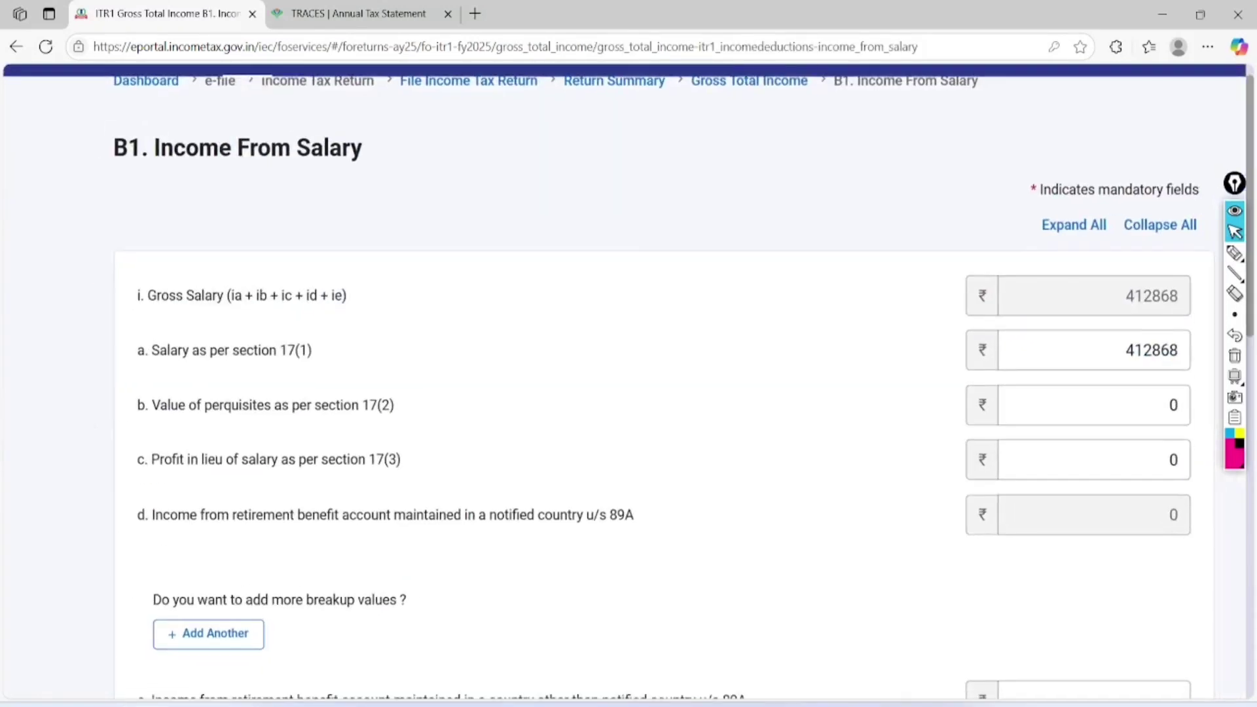
Handwrite AIS, TIS and 26AS beside the salary breakup, and mark the Gross Salary amount with an arrow from section 17(1) and a circle
scroll(629, 381, up, 1)
click(1235, 253)
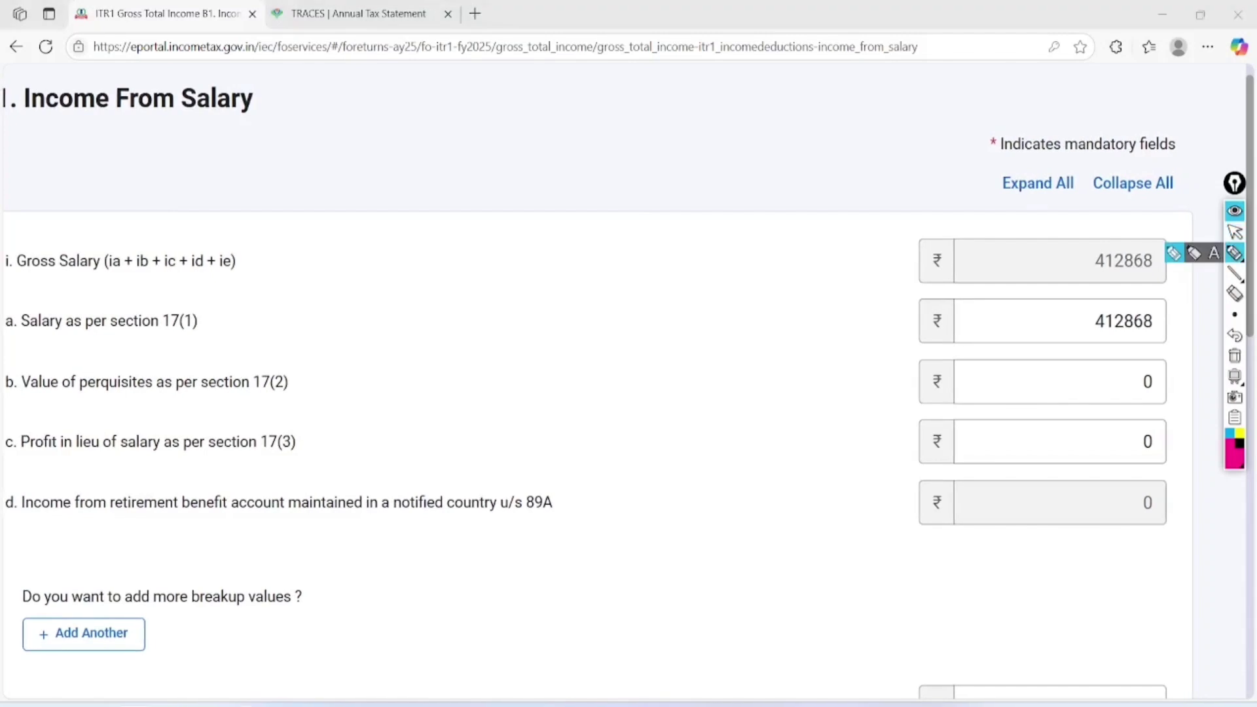
drag(730, 357, 741, 355)
mouse_move(552, 288)
mouse_down()
mouse_move(566, 232)
mouse_move(572, 275)
mouse_move(564, 259)
mouse_up()
drag(583, 215, 590, 268)
drag(607, 210, 599, 256)
mouse_move(564, 312)
mouse_down()
mouse_move(607, 278)
mouse_move(599, 334)
mouse_up()
drag(615, 271, 619, 318)
mouse_move(645, 262)
mouse_down()
mouse_move(619, 320)
mouse_move(619, 393)
mouse_move(653, 386)
mouse_up()
mouse_move(648, 340)
mouse_down()
mouse_move(645, 373)
mouse_move(682, 310)
mouse_move(692, 337)
mouse_up()
drag(669, 347, 676, 339)
drag(707, 320, 689, 362)
drag(656, 416, 715, 376)
drag(666, 422, 672, 426)
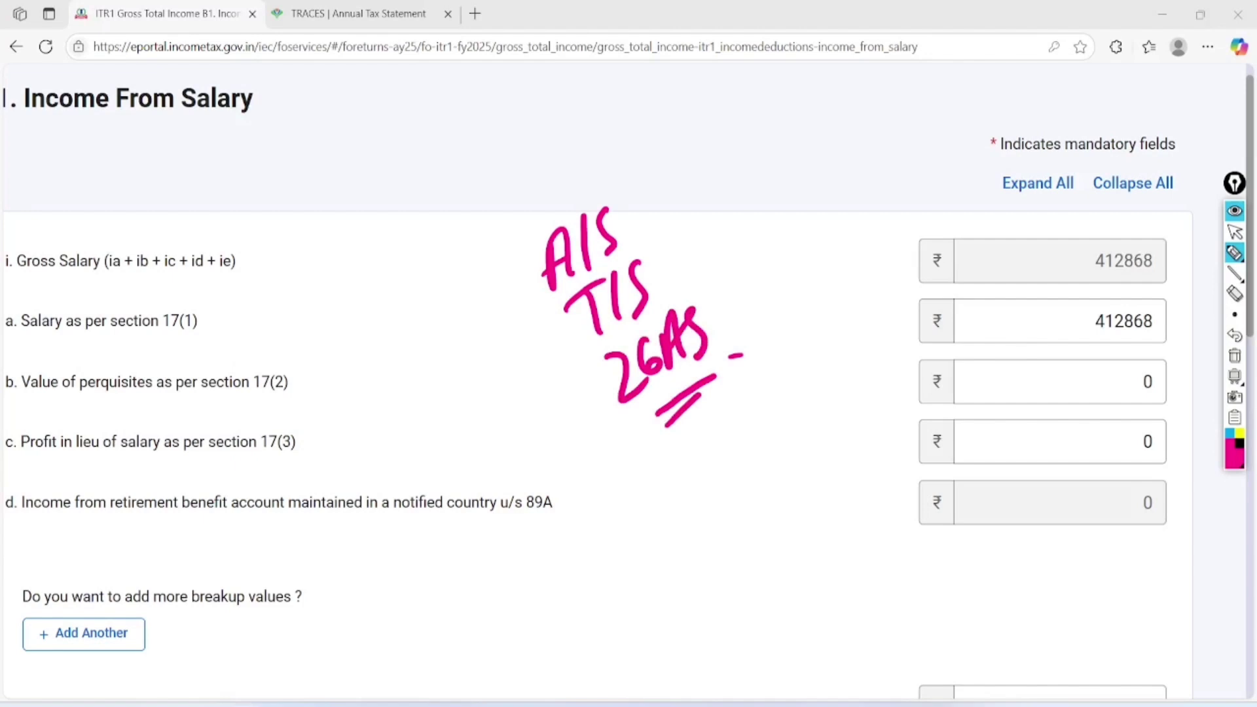
mouse_move(216, 339)
mouse_down()
mouse_move(515, 167)
mouse_move(1030, 244)
mouse_up()
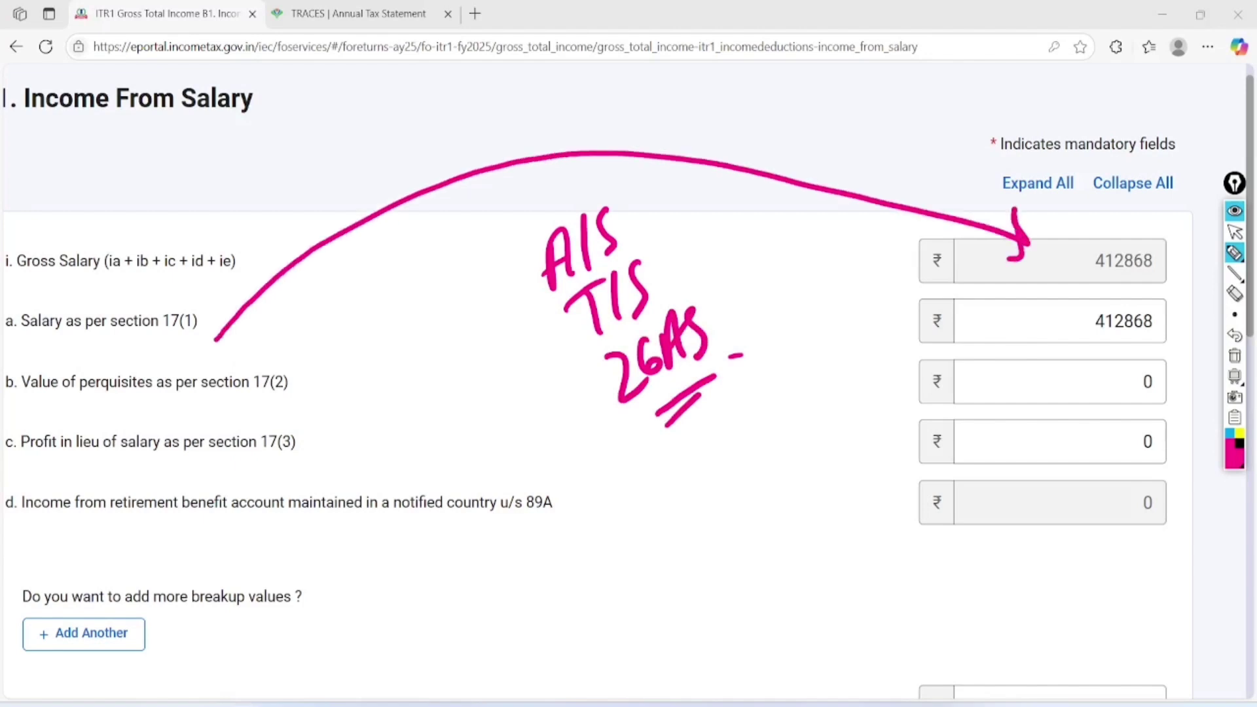
mouse_move(1169, 231)
mouse_down()
mouse_move(1077, 219)
mouse_move(1177, 216)
mouse_up()
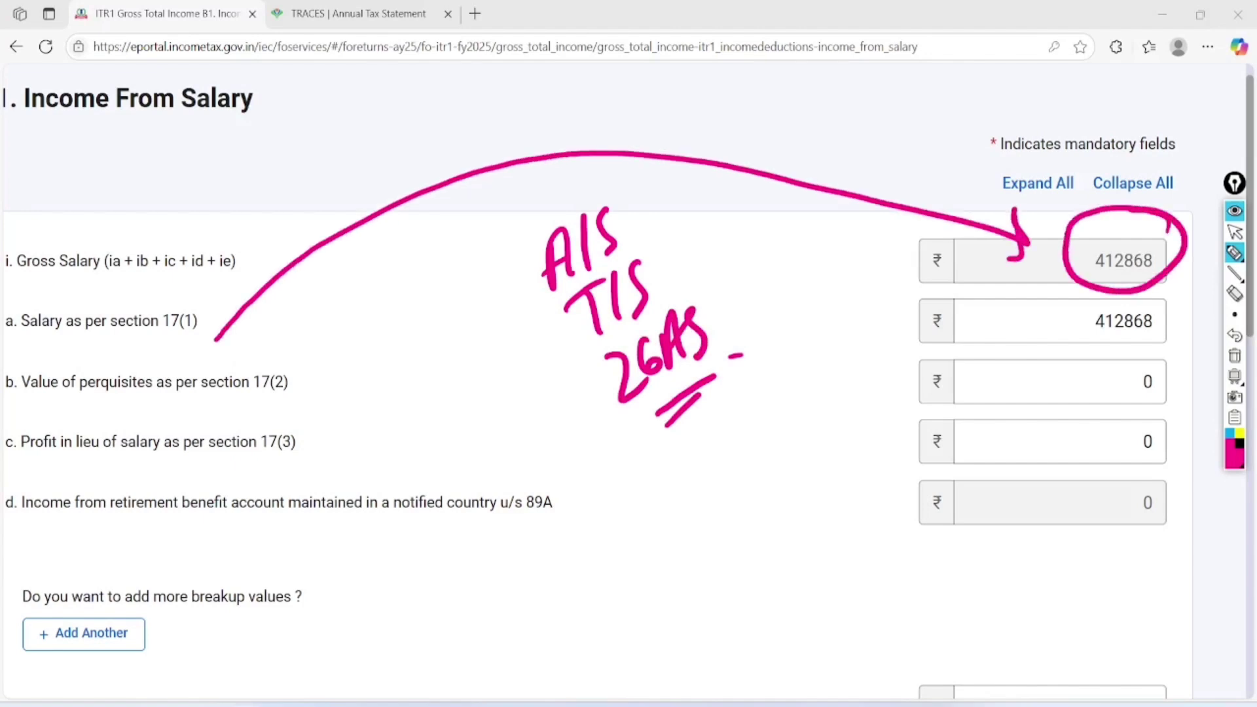
Clear the pen marks, switch to the TRACES Annual Tax Statement, and circle and clear the Part-I Total Amount Paid / Credited
click(1235, 355)
click(1234, 232)
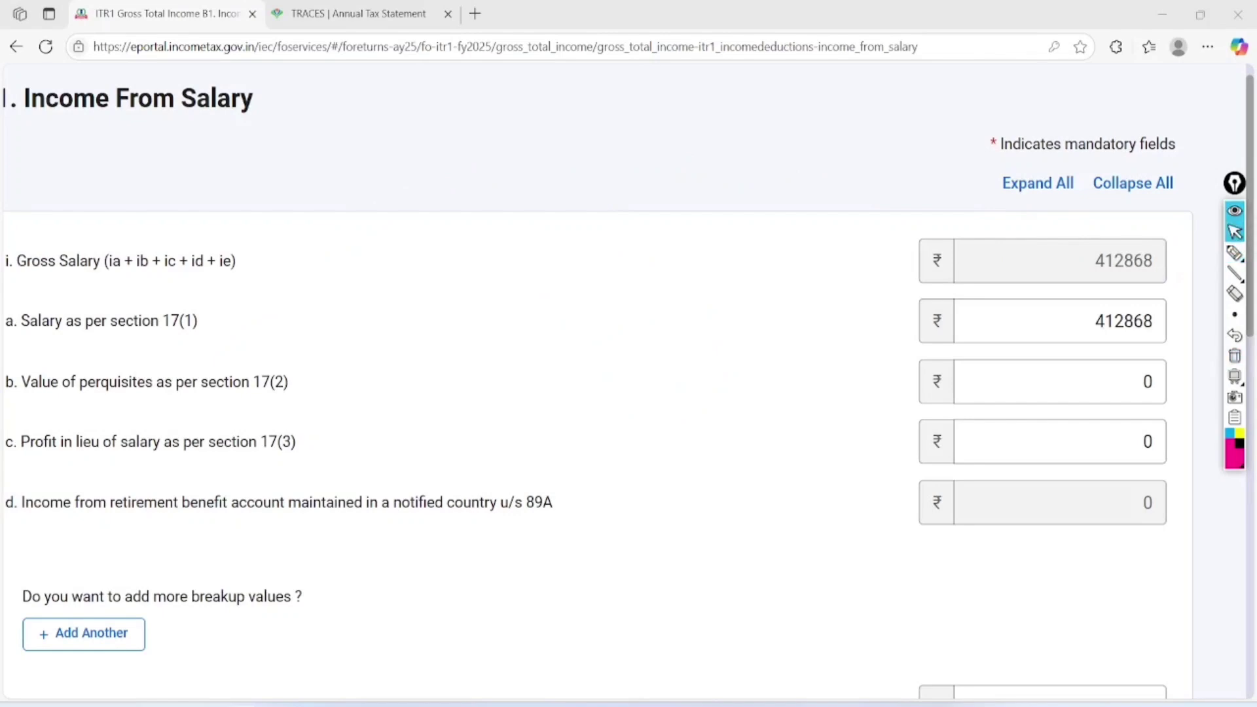
click(358, 13)
key(Return)
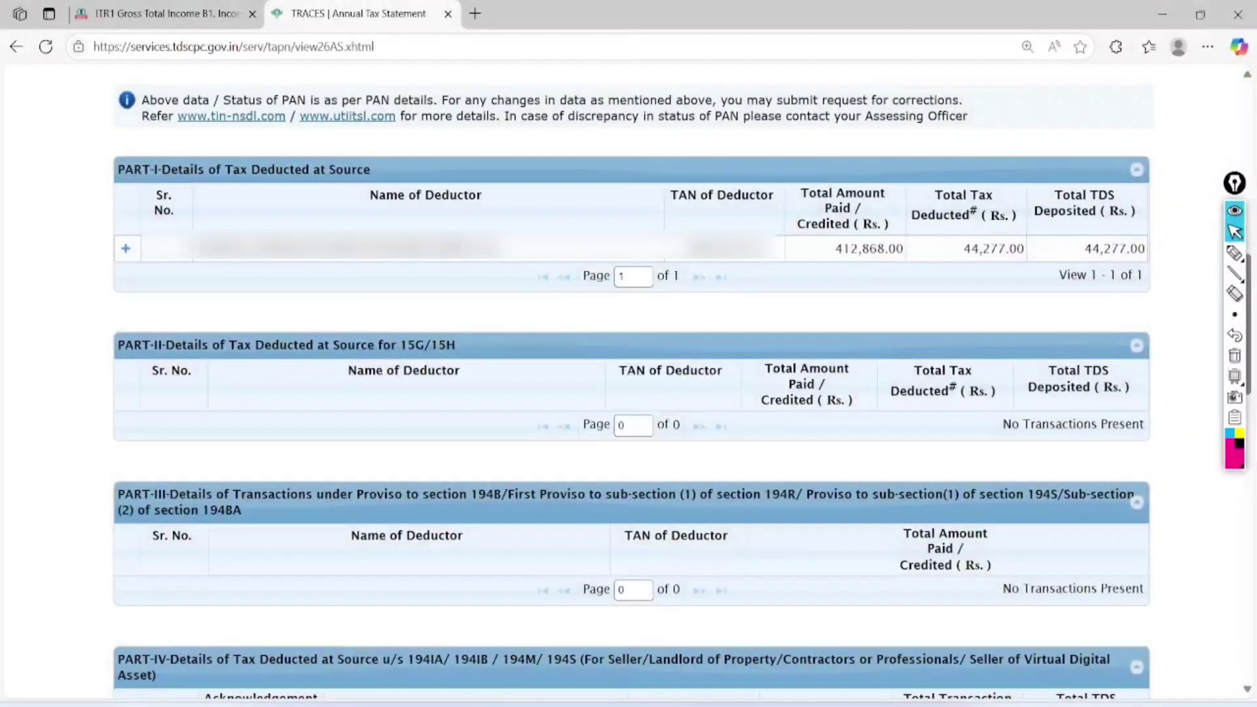
click(1235, 253)
mouse_move(923, 223)
mouse_down()
mouse_move(864, 300)
mouse_move(838, 200)
mouse_up()
click(1235, 355)
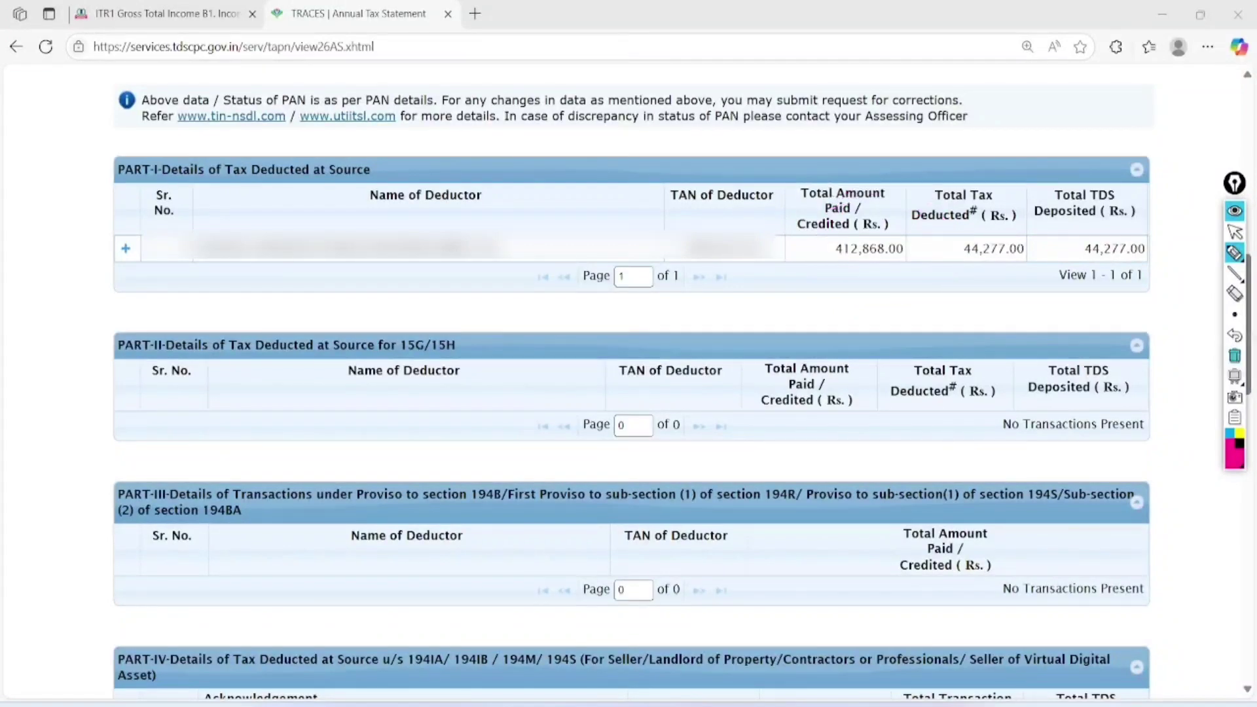
Back in Income From Salary, circle the section 17(1) amount, tick sections 17(2) and 17(3), handwrite "Form-16", and clear the marks
click(1235, 231)
key(ctrl+Tab)
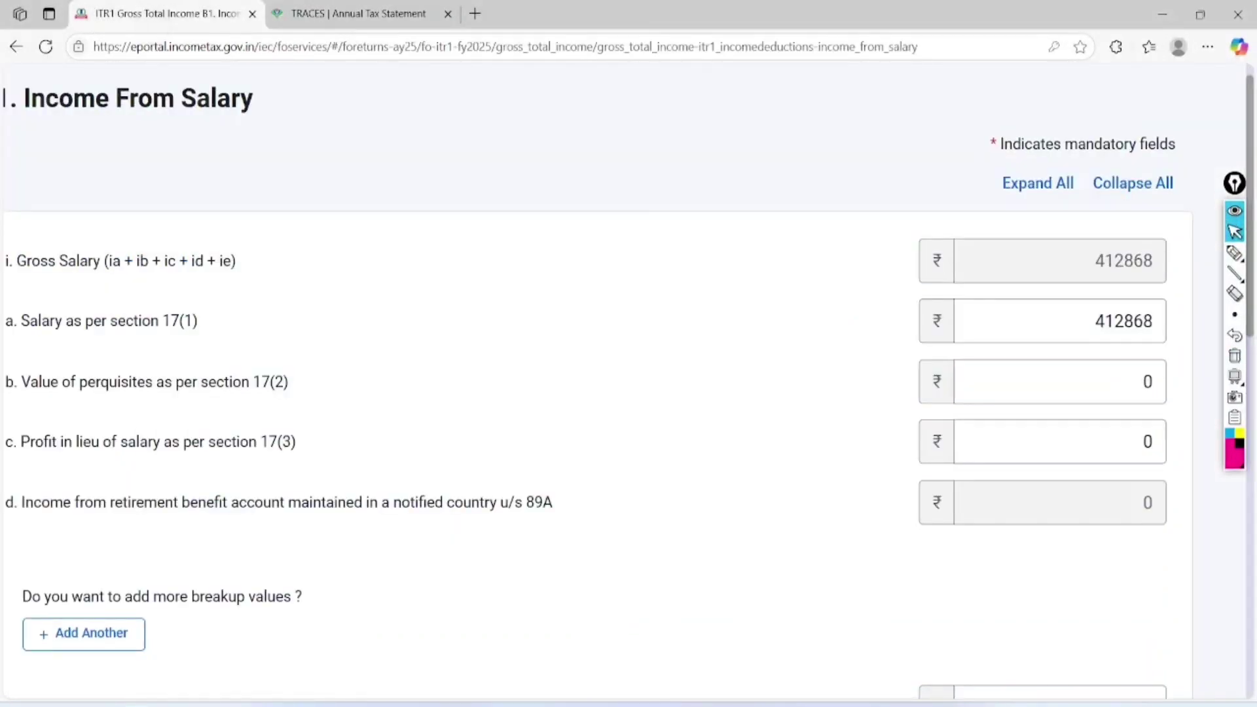
click(1235, 253)
mouse_move(998, 315)
mouse_down()
mouse_move(1012, 347)
mouse_move(1080, 321)
mouse_up()
mouse_move(1168, 303)
mouse_down()
mouse_move(1133, 351)
mouse_move(1168, 305)
mouse_up()
mouse_move(303, 365)
mouse_down()
mouse_move(365, 390)
mouse_move(460, 339)
mouse_up()
drag(298, 435, 480, 407)
mouse_move(549, 301)
mouse_down()
mouse_move(544, 267)
mouse_move(719, 188)
mouse_up()
drag(739, 139, 741, 207)
mouse_move(766, 135)
mouse_down()
mouse_move(752, 179)
mouse_move(763, 171)
mouse_up()
drag(642, 287, 774, 211)
drag(675, 288, 777, 247)
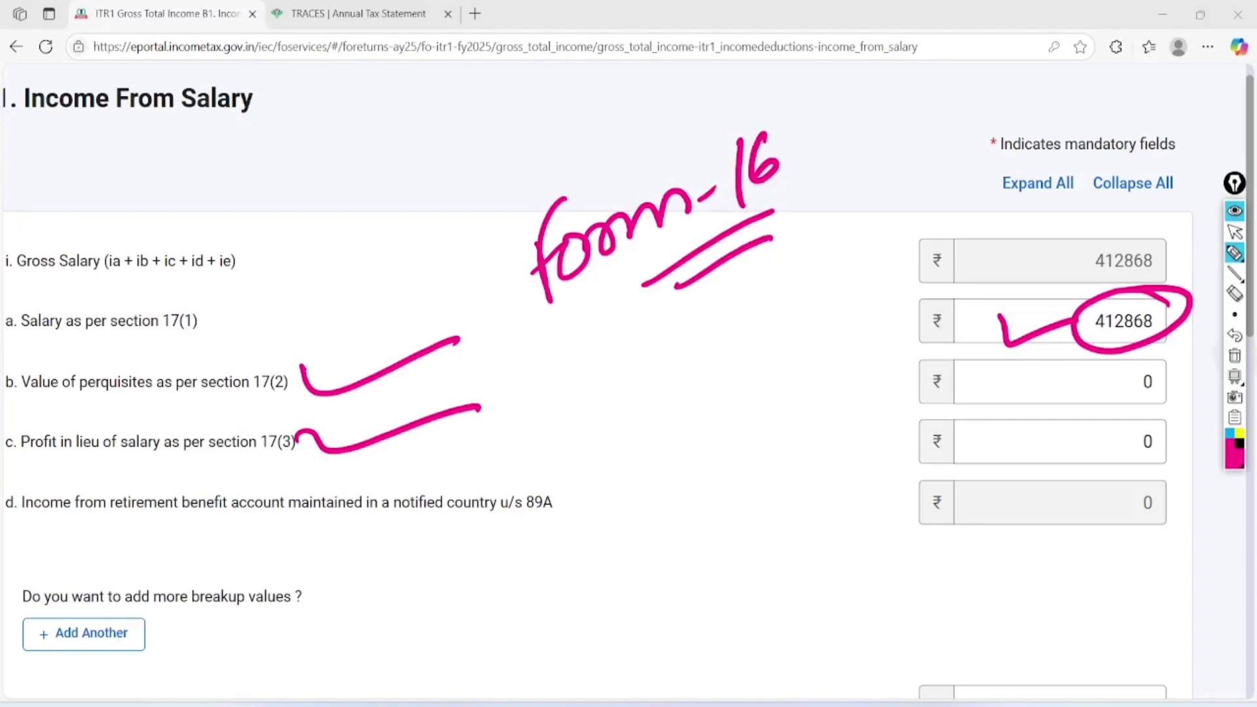
click(1234, 355)
click(1234, 231)
Circle the section 16 deductions and the income chargeable under Salaries with the pen, and clear the marks
scroll(629, 379, down, 10)
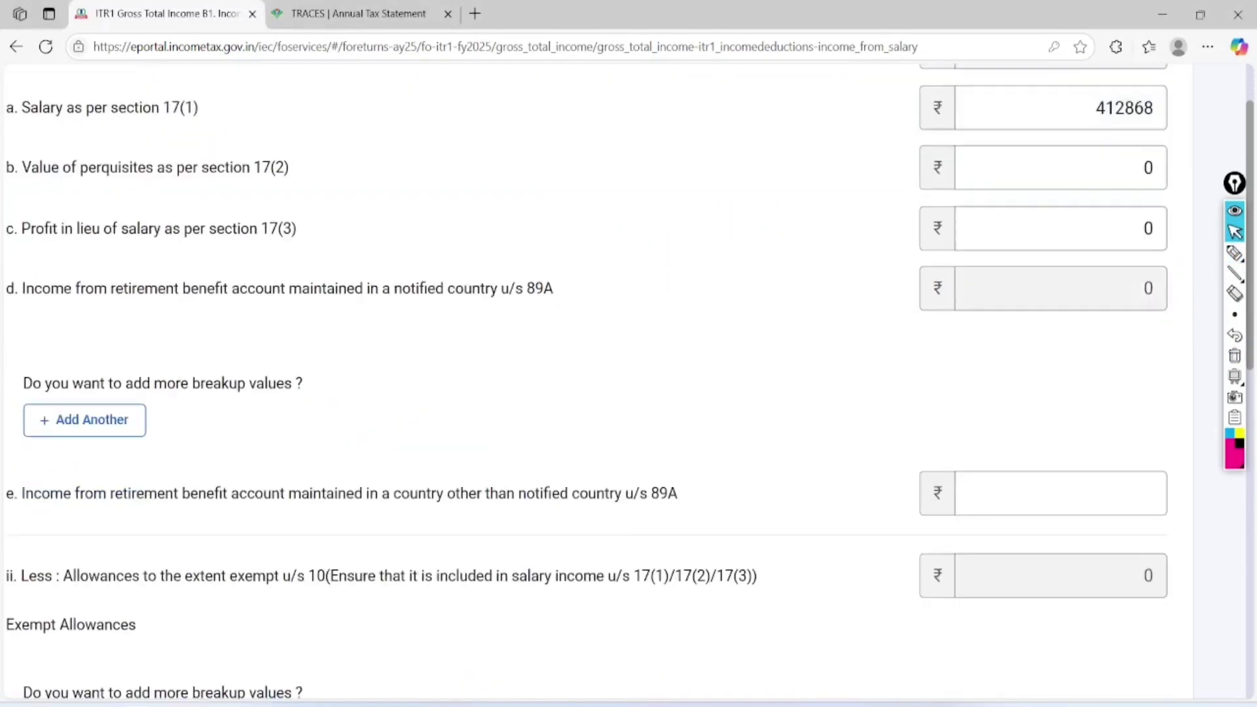
scroll(598, 379, down, 2)
click(1234, 254)
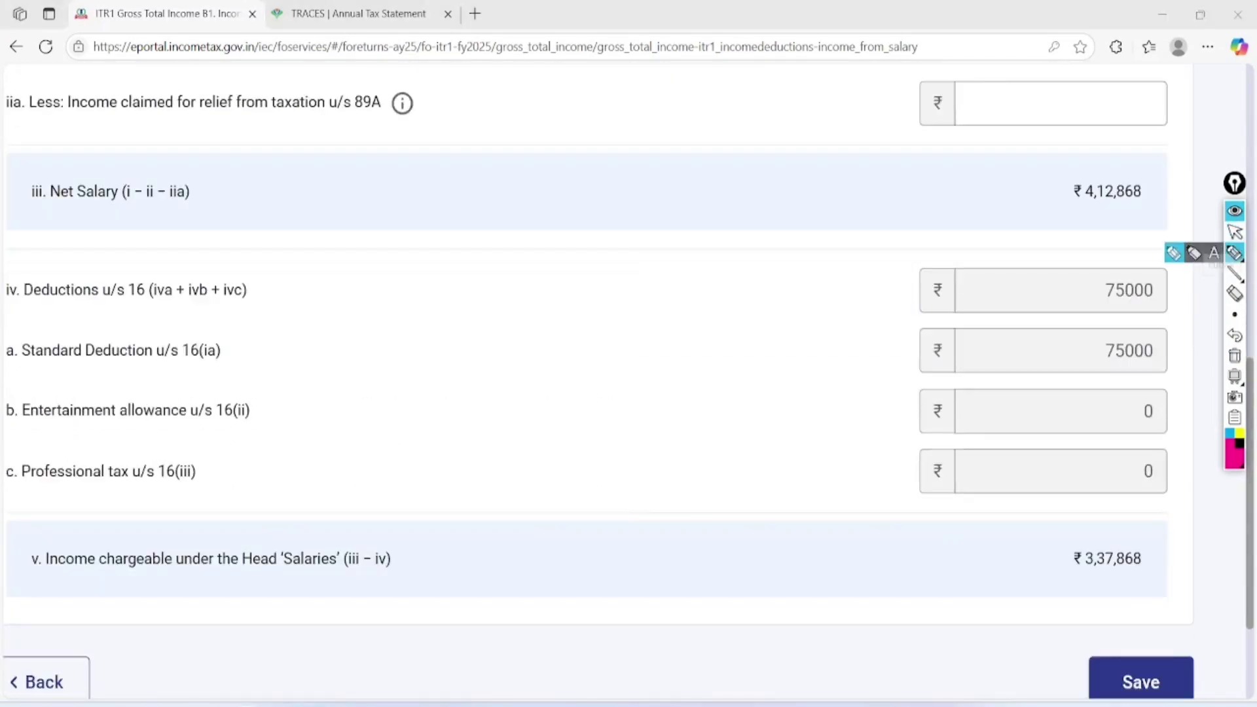
mouse_move(1149, 249)
mouse_down()
mouse_move(1089, 255)
mouse_move(1185, 301)
mouse_move(1146, 249)
mouse_up()
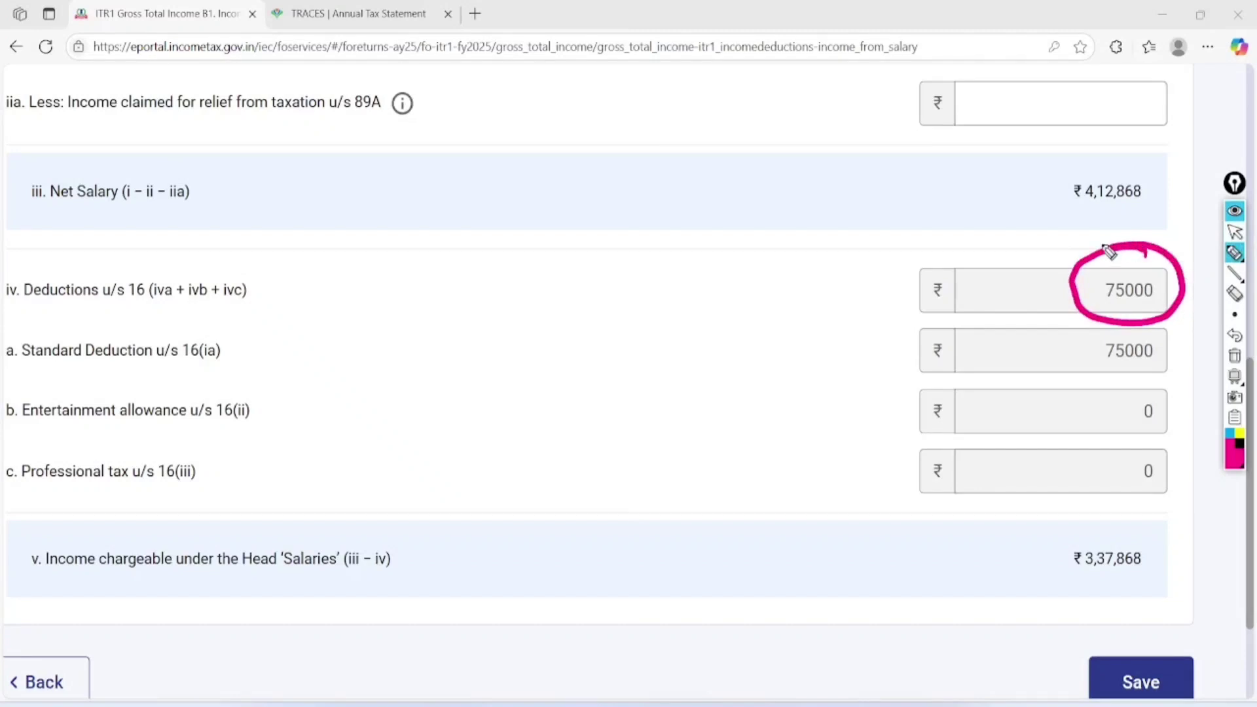
mouse_move(22, 318)
mouse_down()
mouse_move(309, 289)
mouse_move(24, 268)
mouse_move(26, 297)
mouse_up()
mouse_move(1139, 517)
mouse_down()
mouse_move(1063, 570)
mouse_move(1041, 556)
mouse_move(1113, 516)
mouse_up()
drag(918, 543, 1004, 558)
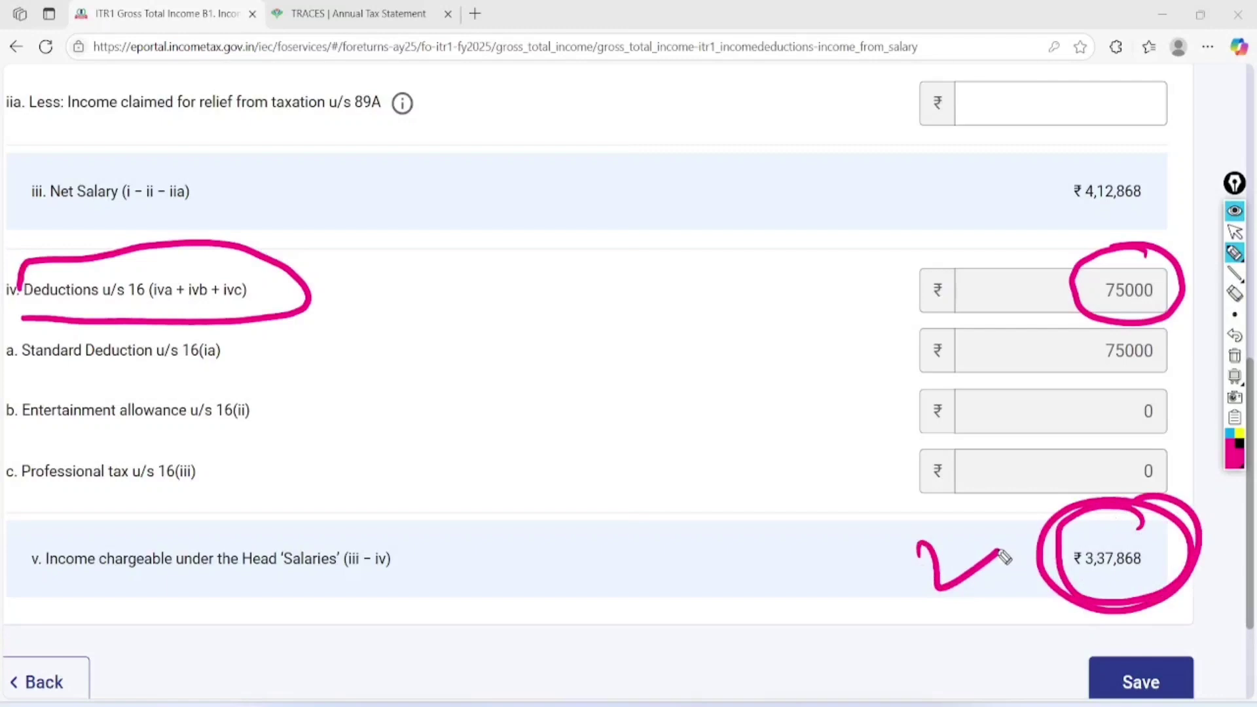
click(1235, 355)
click(1235, 231)
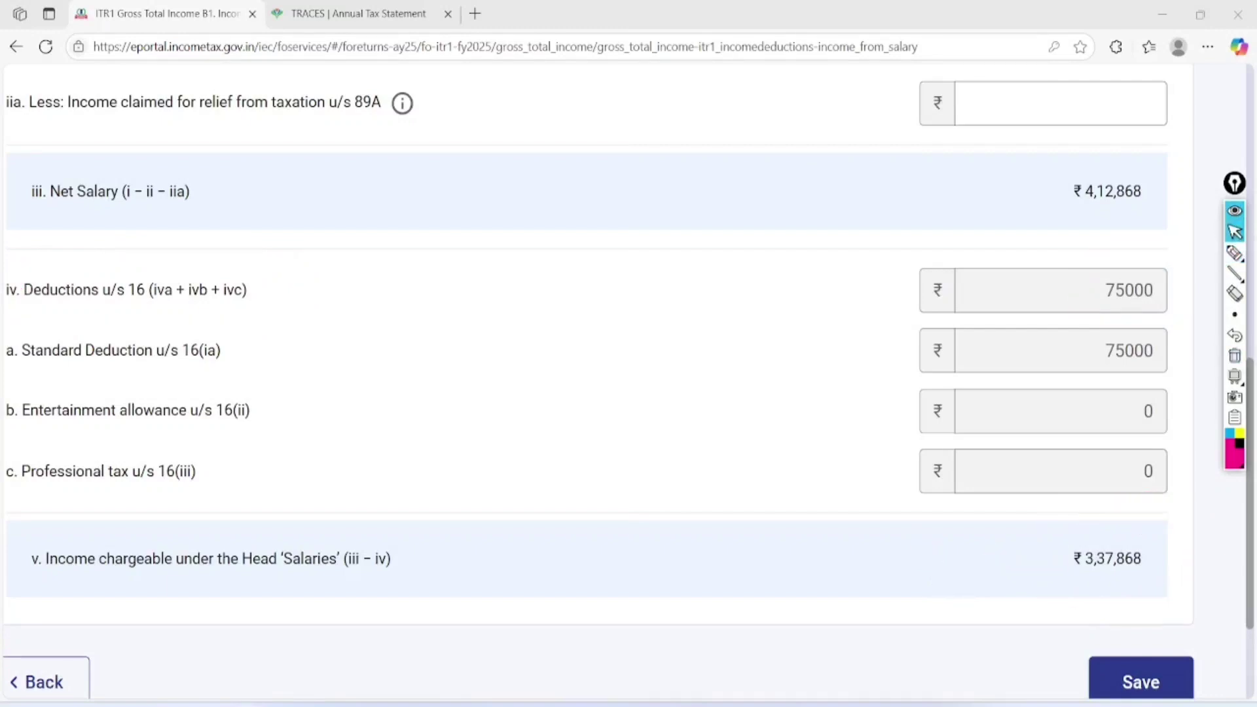
Save the salary income details, then circle the B2 Income from House Property heading with the pen and clear the mark
scroll(629, 380, down, 3)
click(1139, 511)
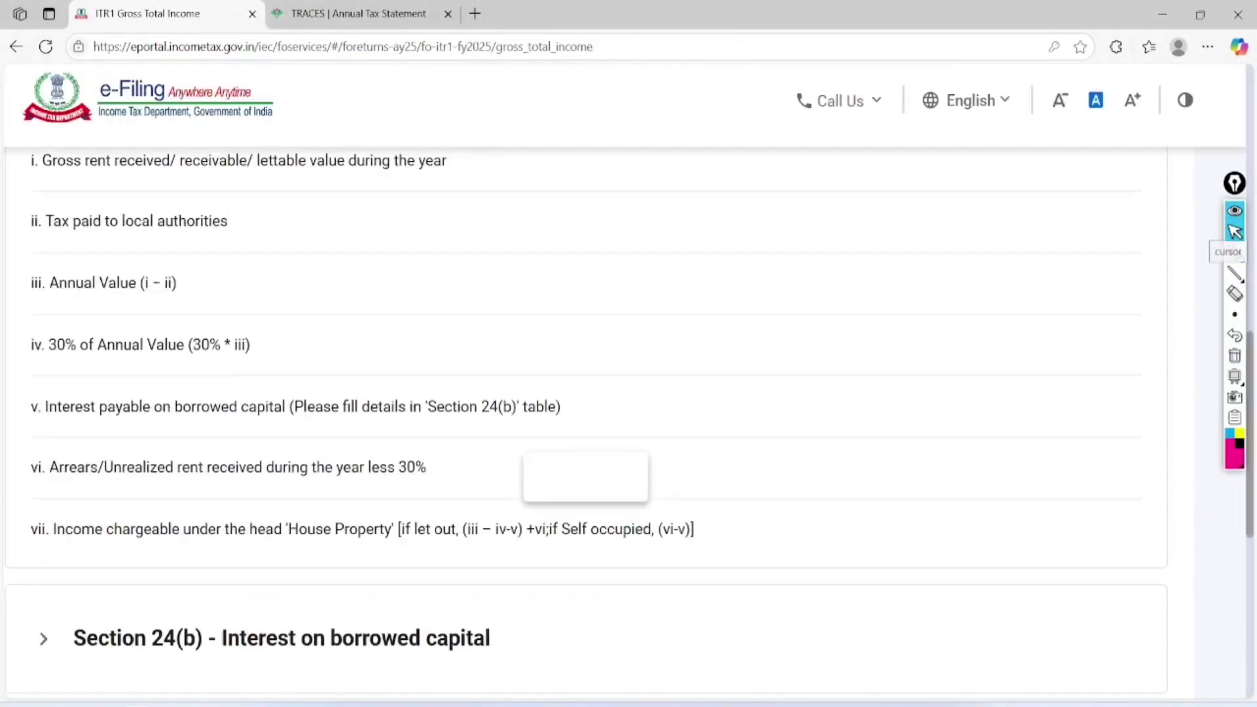
scroll(629, 380, down, 7)
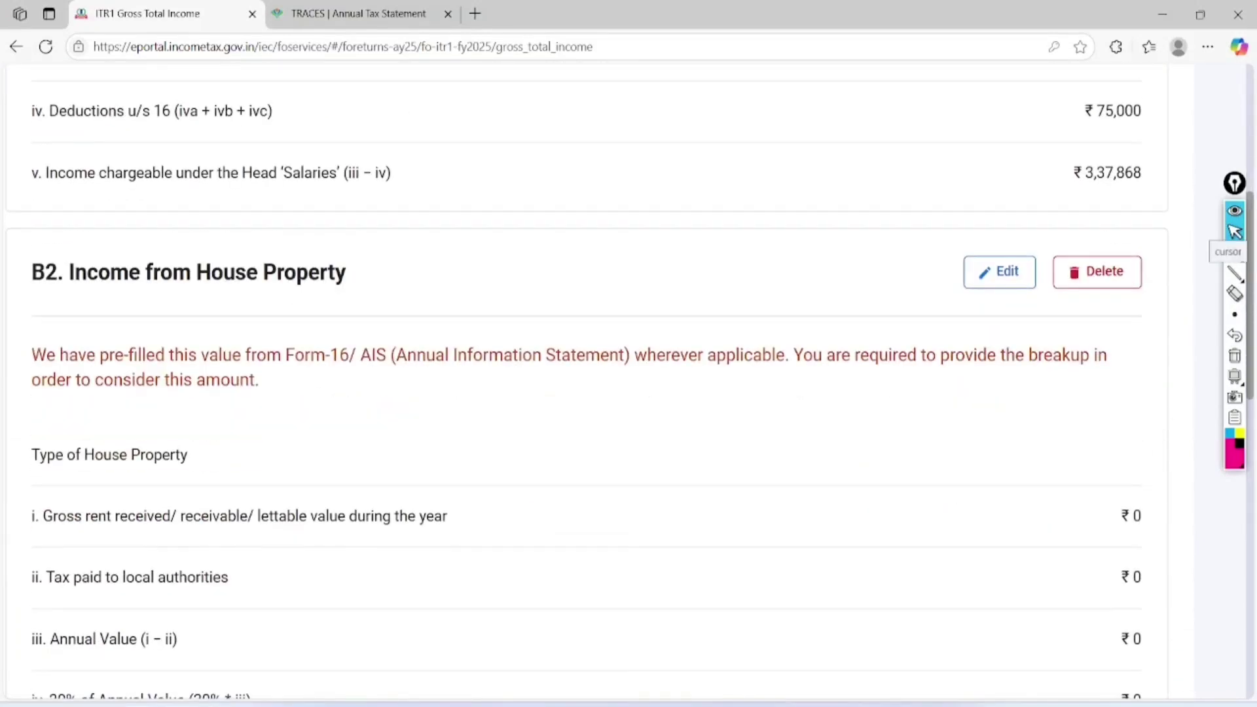
click(1235, 252)
mouse_move(36, 302)
mouse_down()
mouse_move(104, 313)
mouse_move(415, 273)
mouse_move(31, 230)
mouse_move(47, 324)
mouse_up()
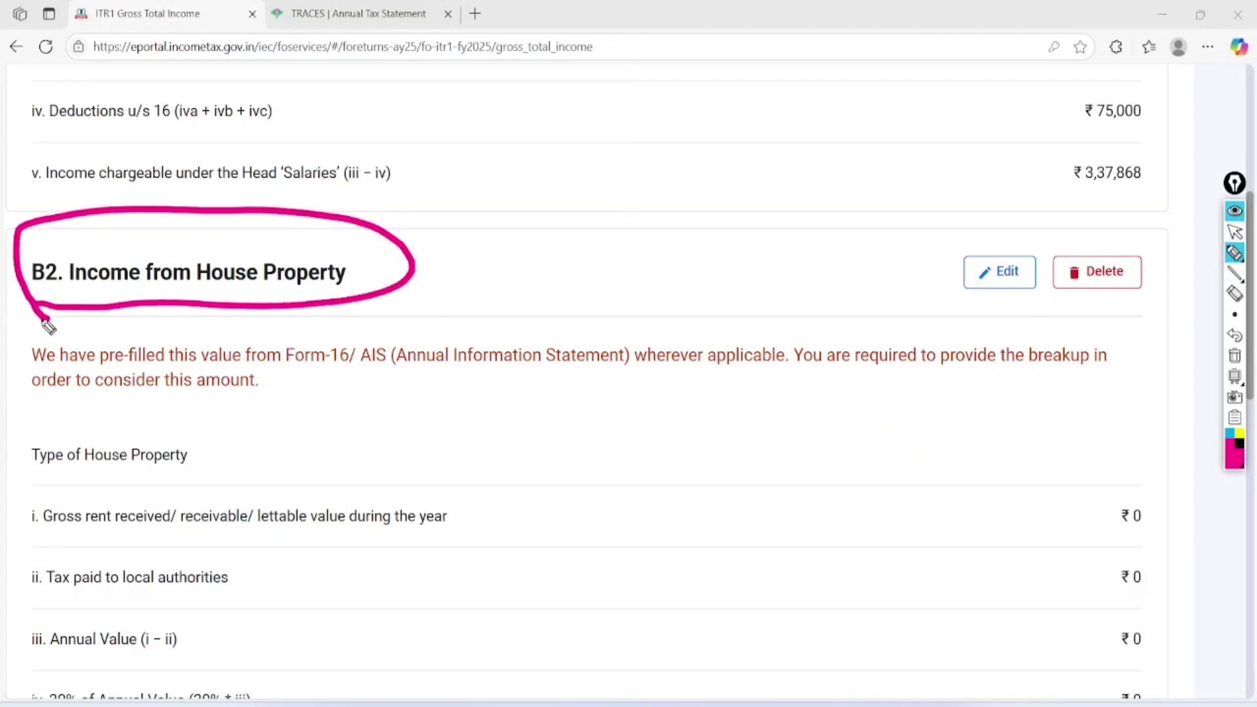
click(1234, 232)
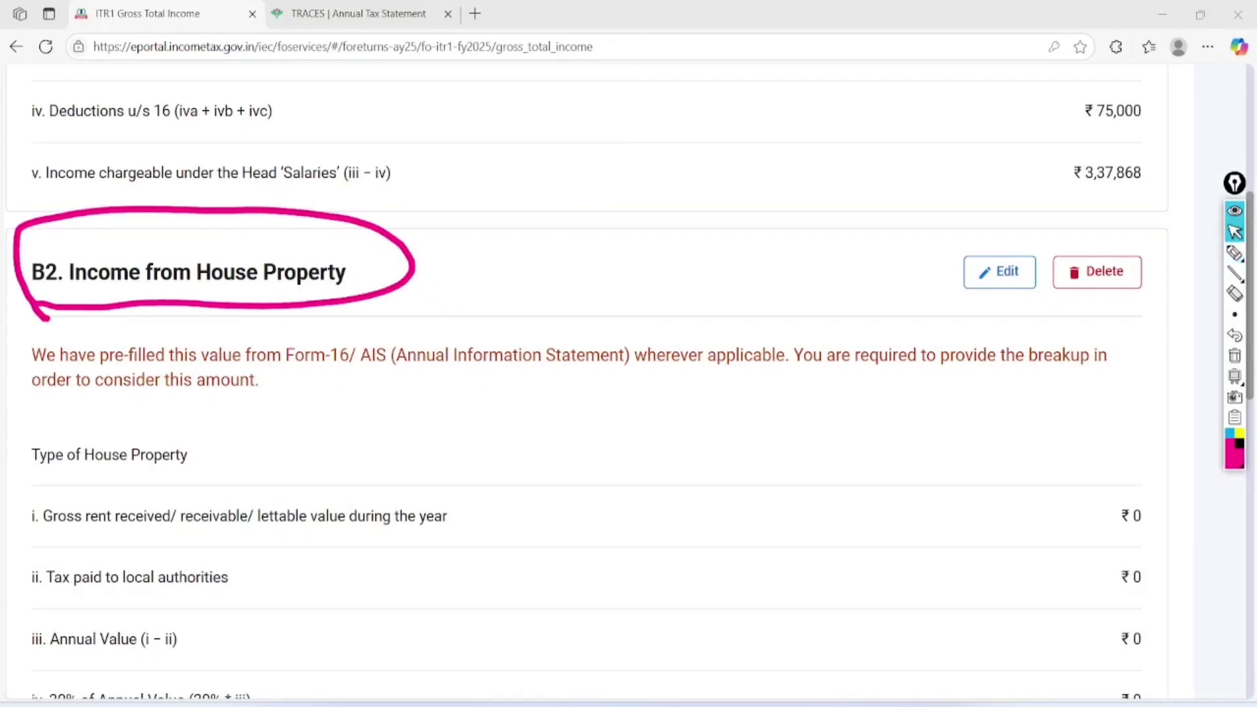
click(1235, 355)
Open Income from House Property for editing, choose Let Out as the property type, and set the gross rent received to 100000
click(1000, 271)
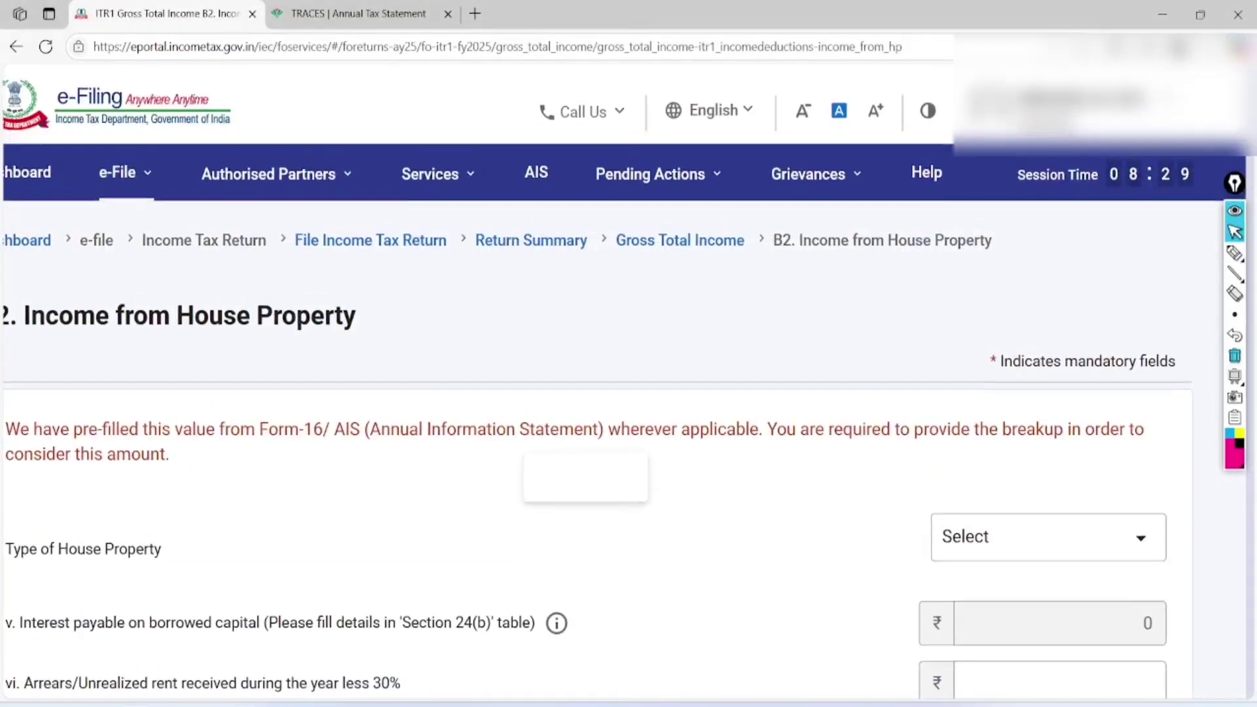
scroll(629, 383, down, 3)
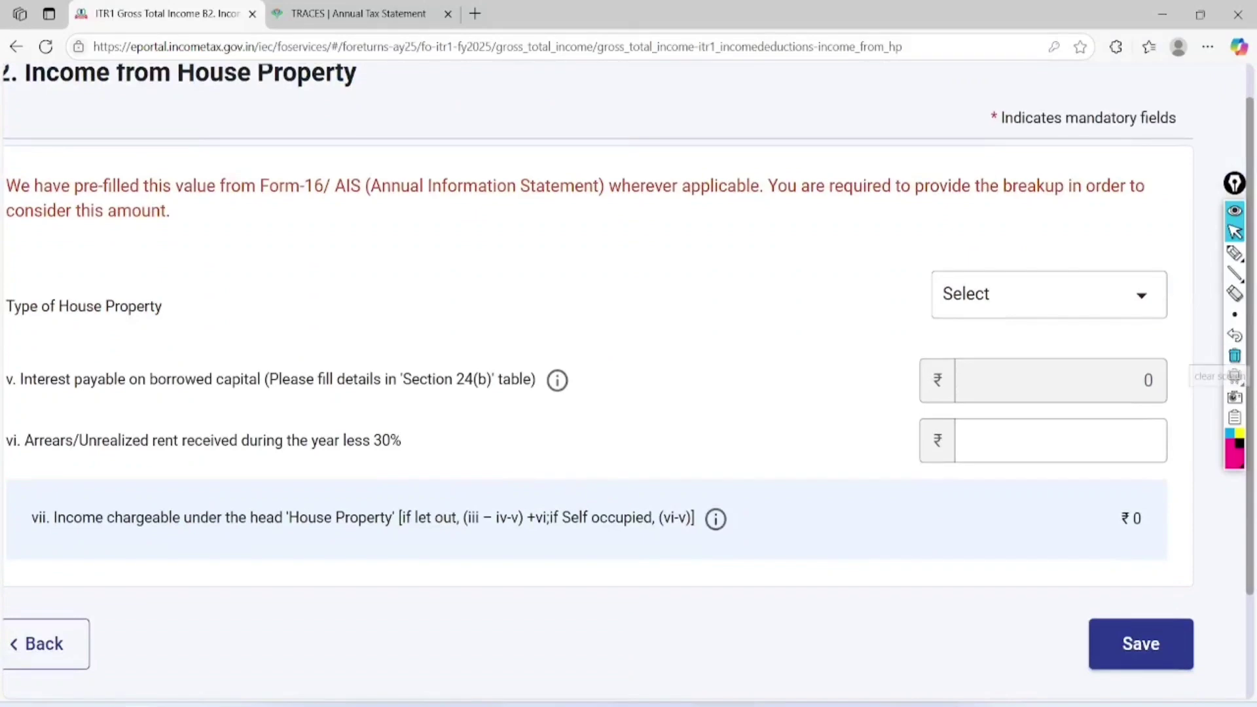
click(1113, 295)
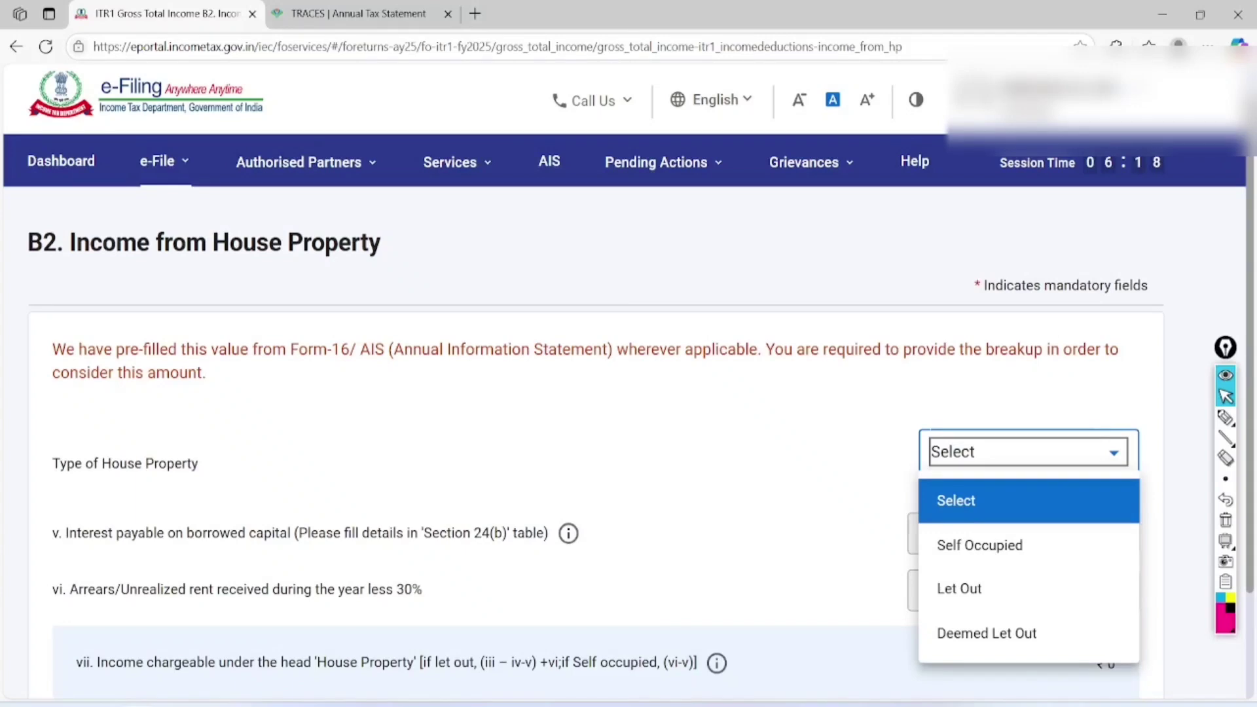
click(1027, 588)
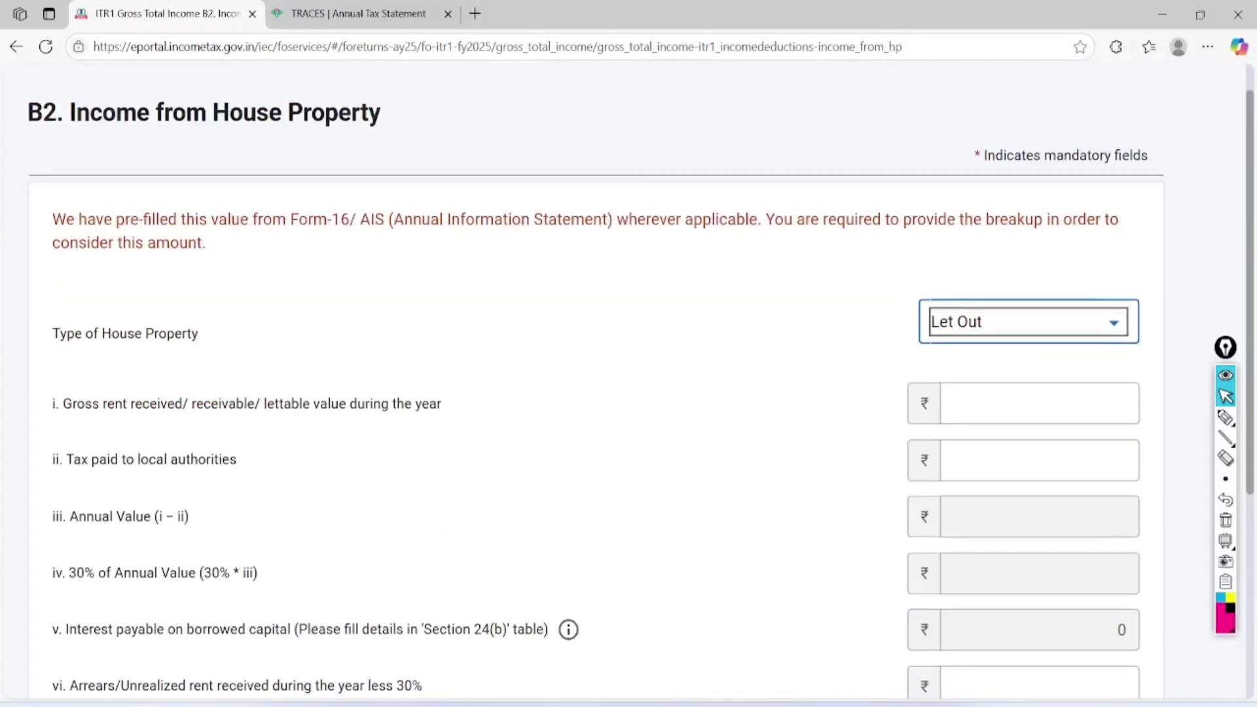
click(1125, 403)
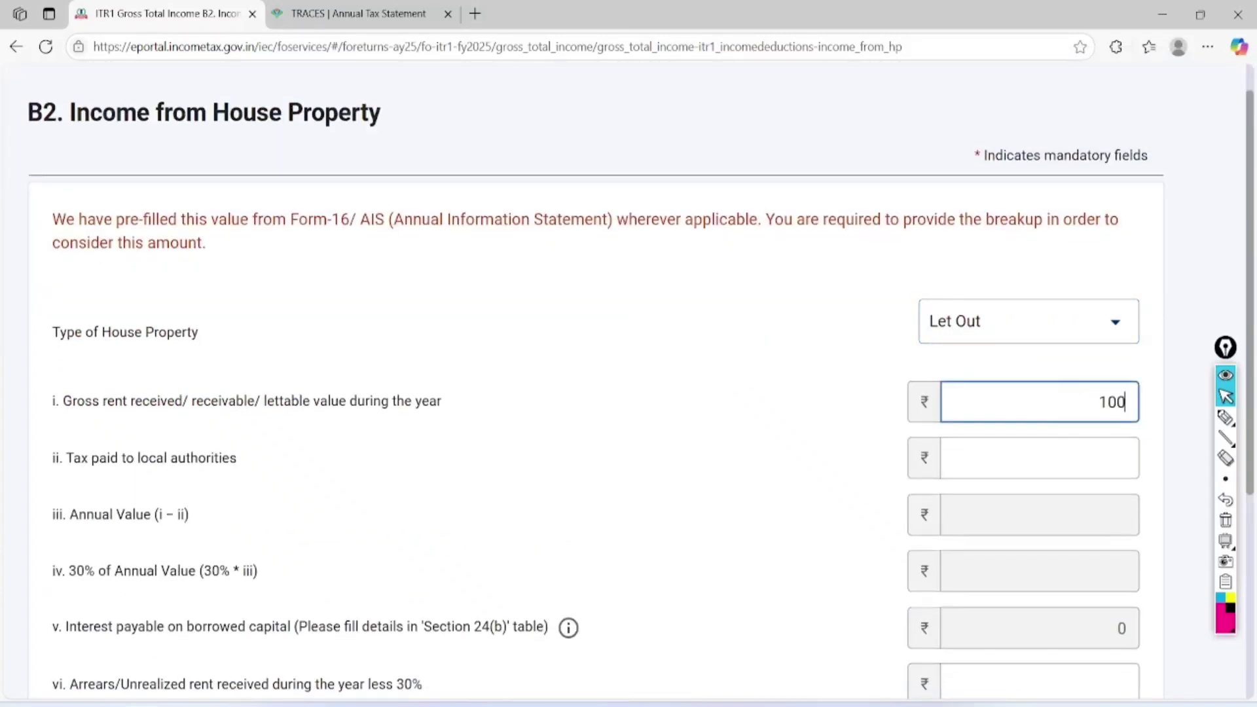
click(851, 505)
scroll(851, 505, down, 3)
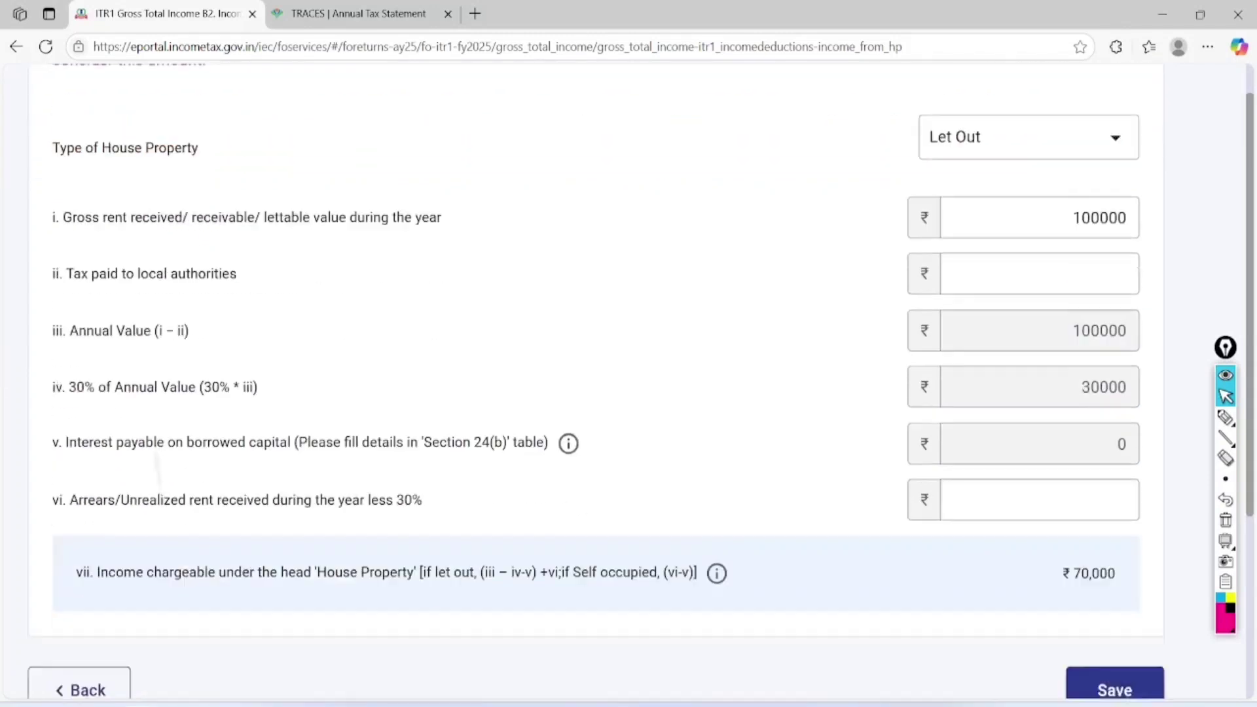
Circle the 30% of Annual Value row and the income chargeable under House Property with the pen, and clear the marks
click(1225, 417)
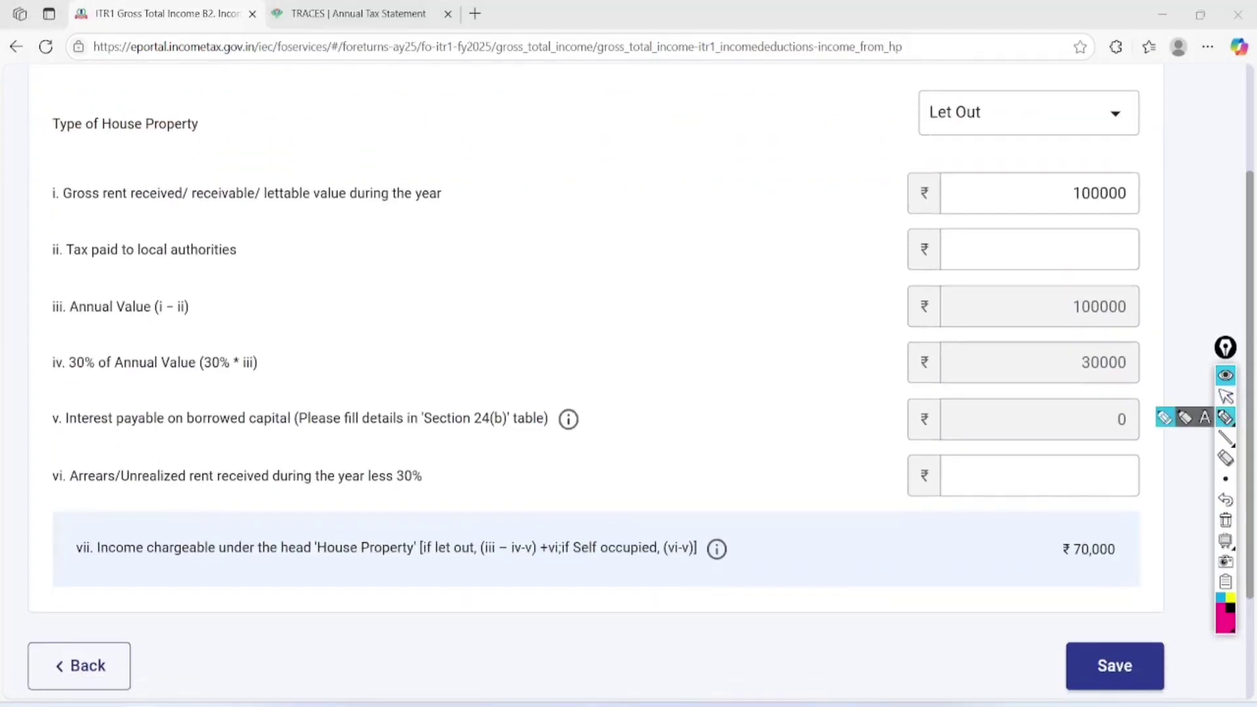
mouse_move(1127, 335)
mouse_down()
mouse_move(1051, 360)
mouse_move(1158, 346)
mouse_up()
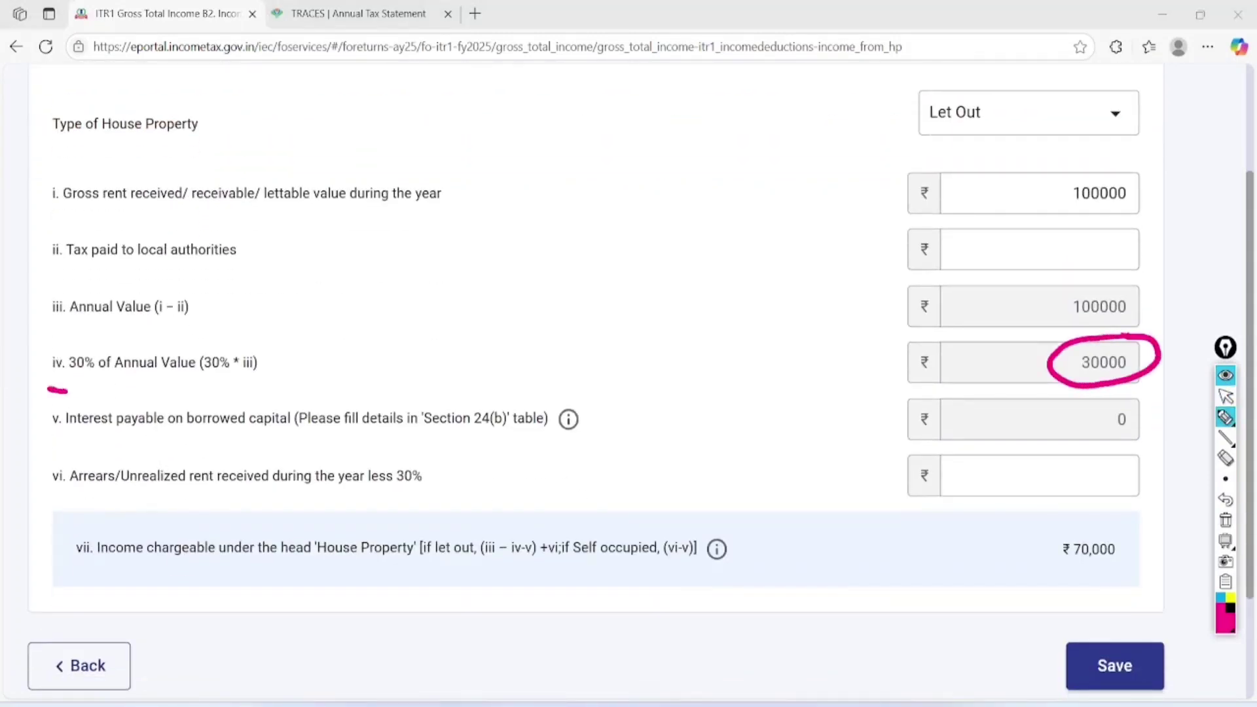
mouse_move(68, 390)
mouse_down()
mouse_move(213, 322)
mouse_move(30, 391)
mouse_up()
drag(1132, 524, 1079, 505)
click(1225, 397)
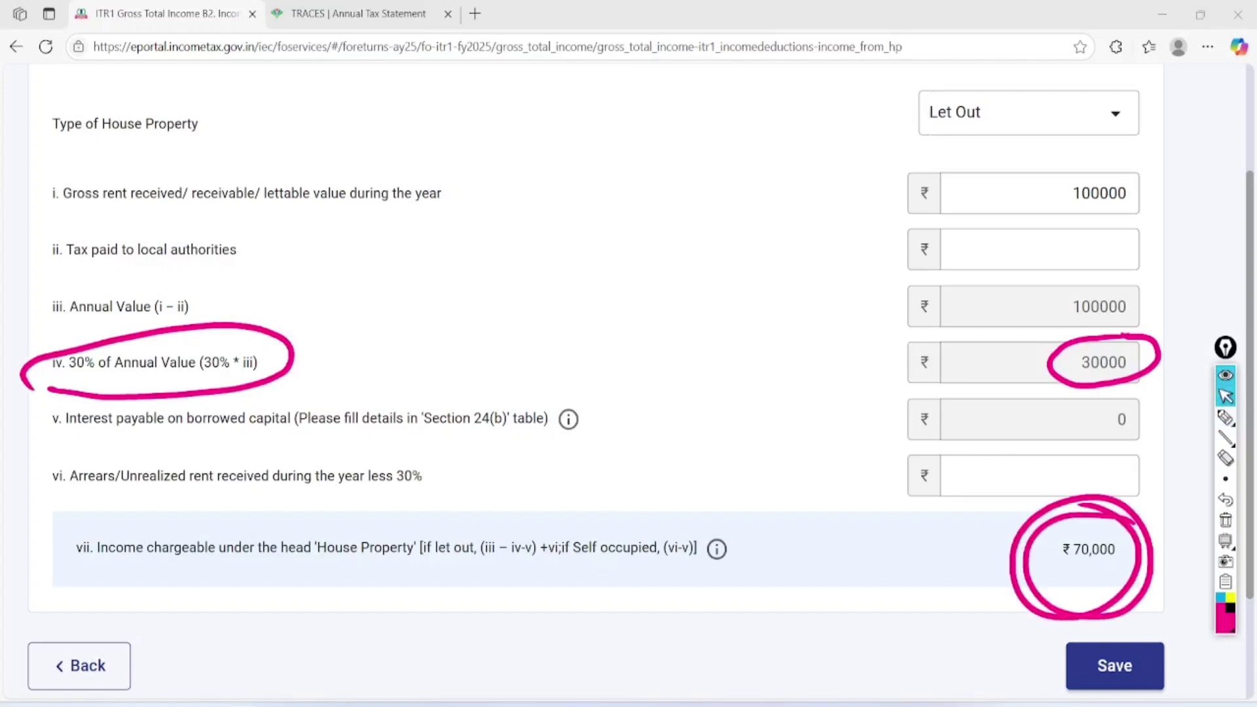
click(1225, 520)
Return to Gross Total Income, circle Section 24(b) and B3 Income from Other Sources, handwrite "let out Rent", and clear the marks
scroll(595, 380, down, 3)
click(1114, 486)
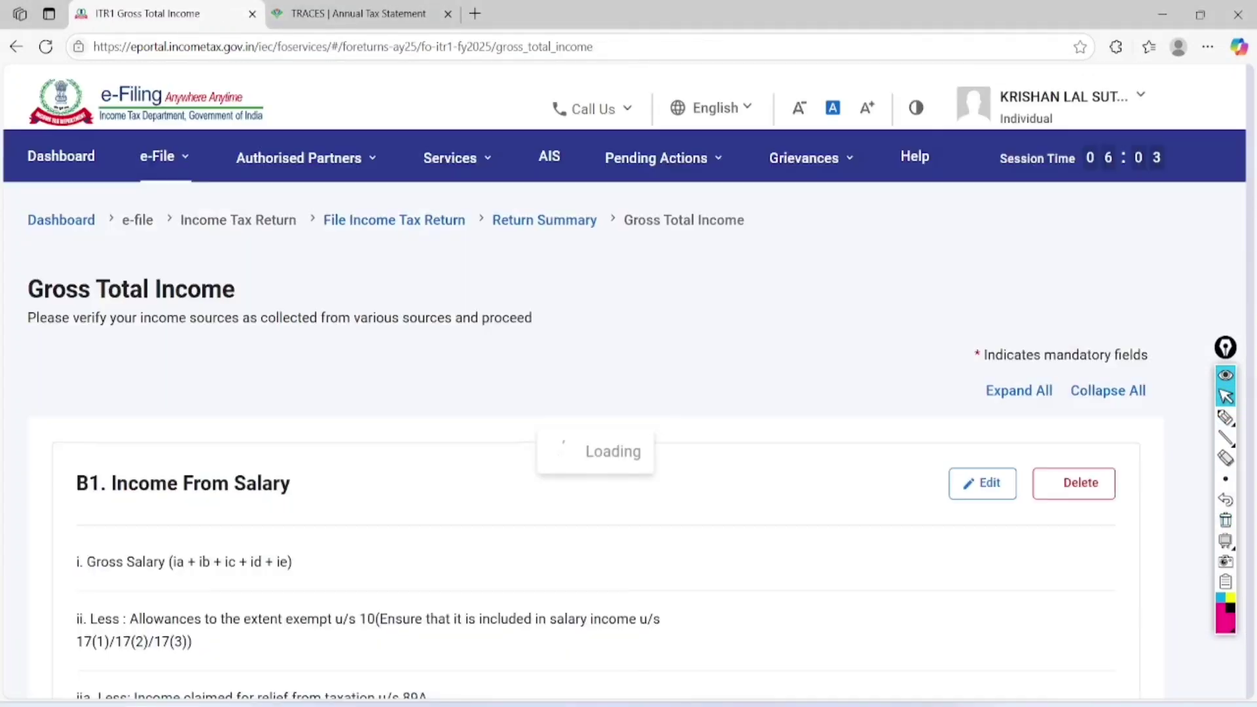
scroll(596, 379, down, 5)
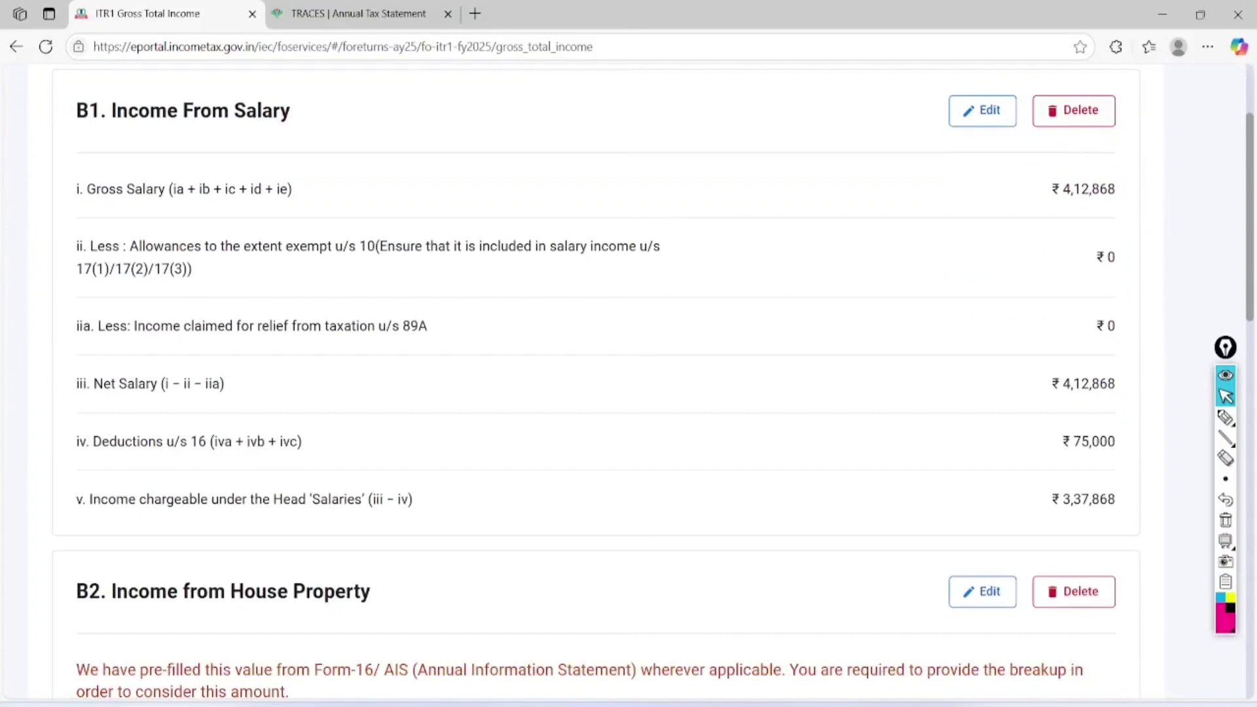
scroll(589, 380, down, 15)
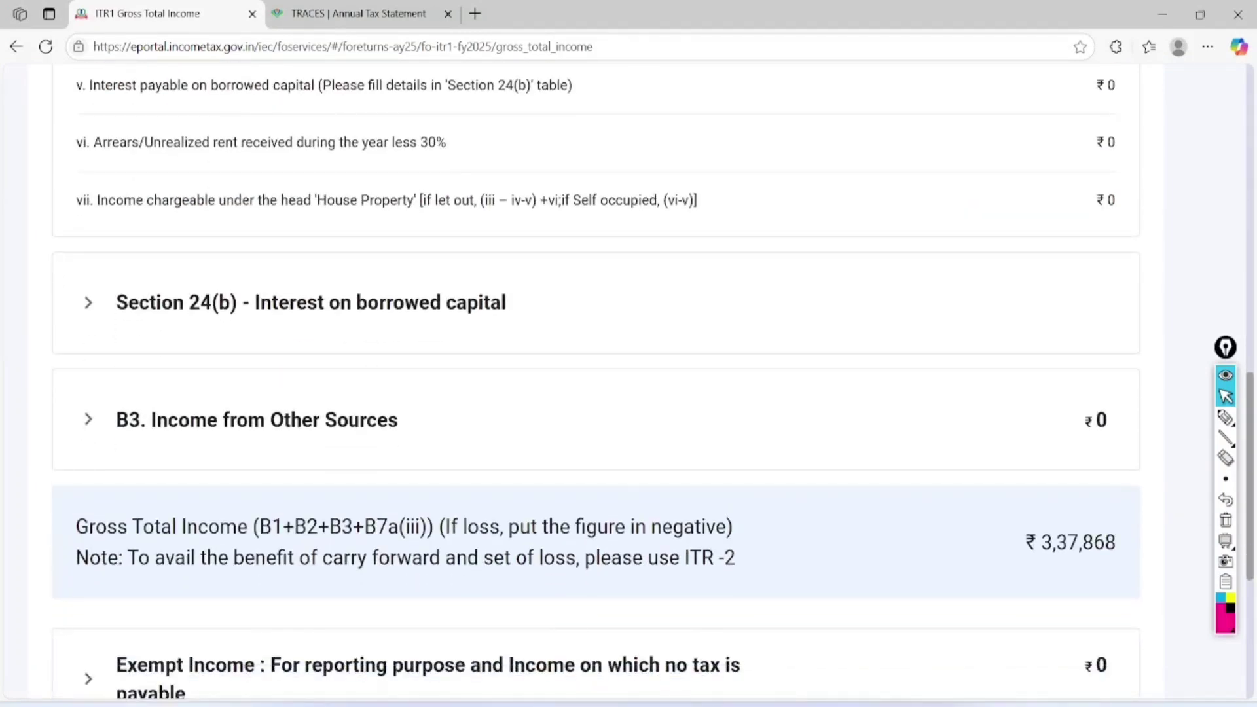
click(1225, 417)
mouse_move(527, 251)
mouse_down()
mouse_move(409, 233)
mouse_move(409, 384)
mouse_move(478, 253)
mouse_up()
mouse_move(660, 255)
mouse_down()
mouse_move(678, 306)
mouse_move(820, 230)
mouse_move(859, 223)
mouse_move(847, 252)
mouse_move(930, 256)
mouse_move(974, 203)
mouse_move(1066, 176)
mouse_move(1031, 230)
mouse_up()
mouse_move(135, 444)
mouse_down()
mouse_move(364, 387)
mouse_move(113, 477)
mouse_up()
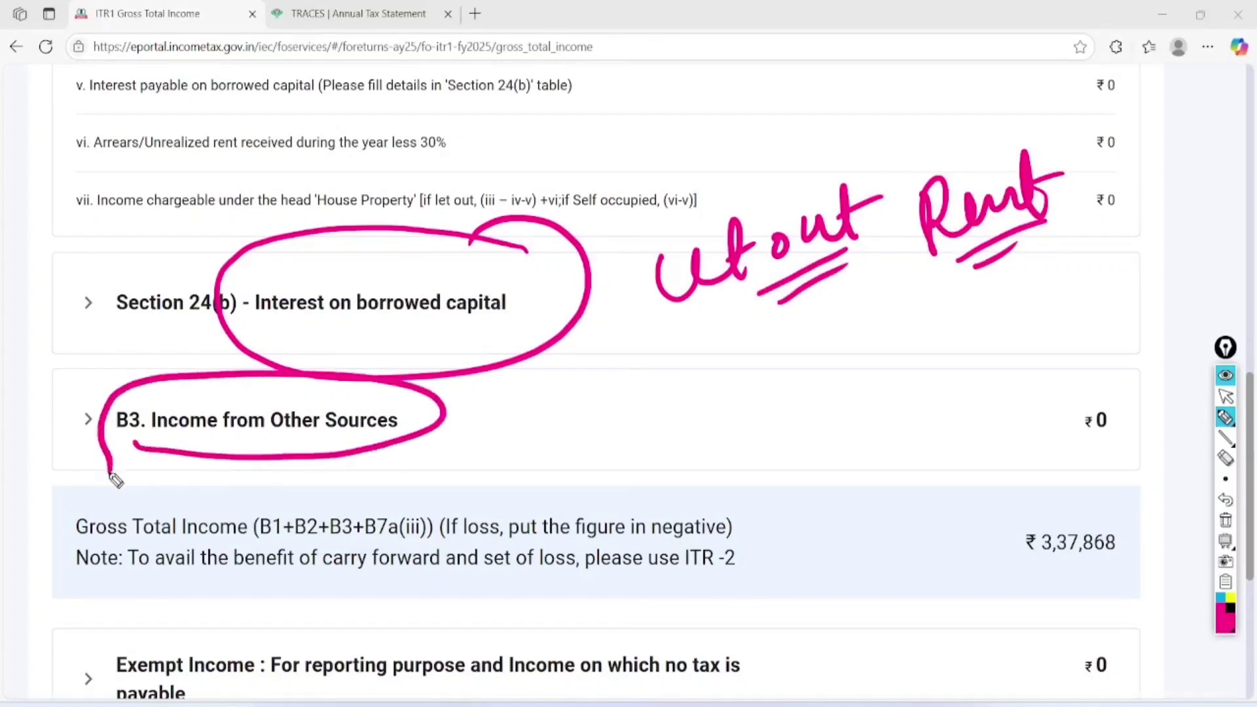
click(1226, 520)
click(1225, 396)
Add an entry under B3 Income from Other Sources and look through the Nature of Income options
click(256, 419)
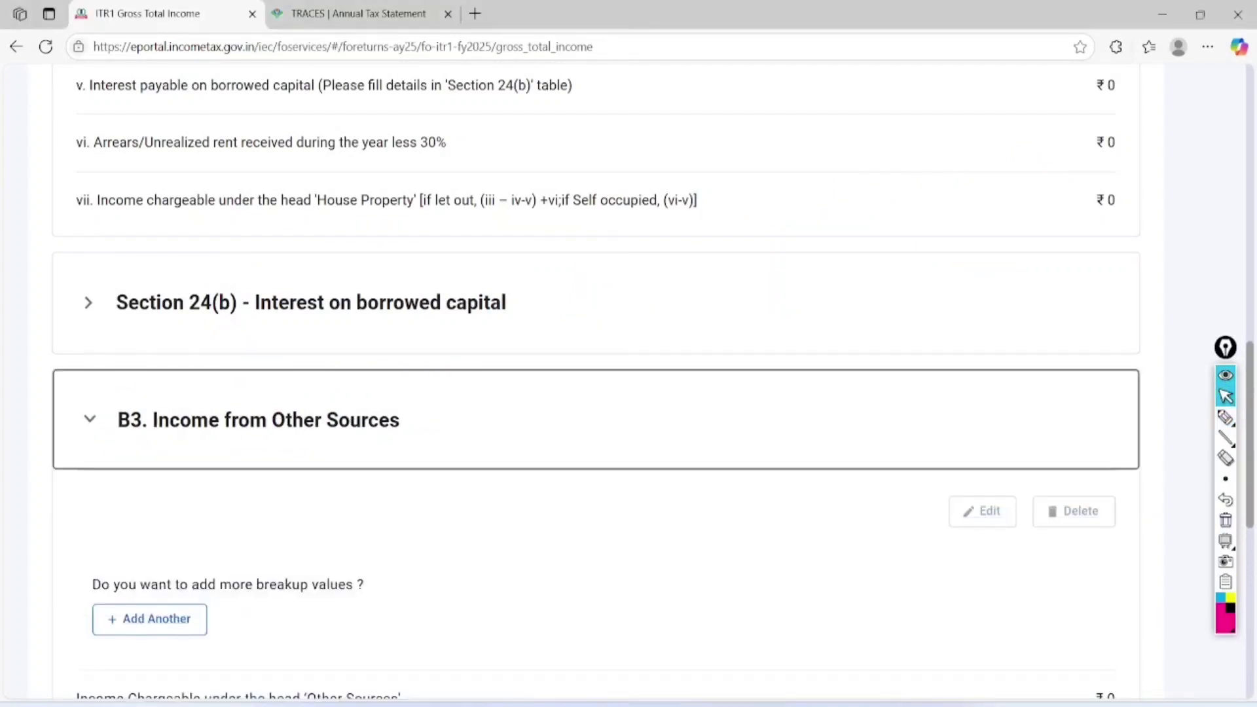
scroll(595, 379, down, 2)
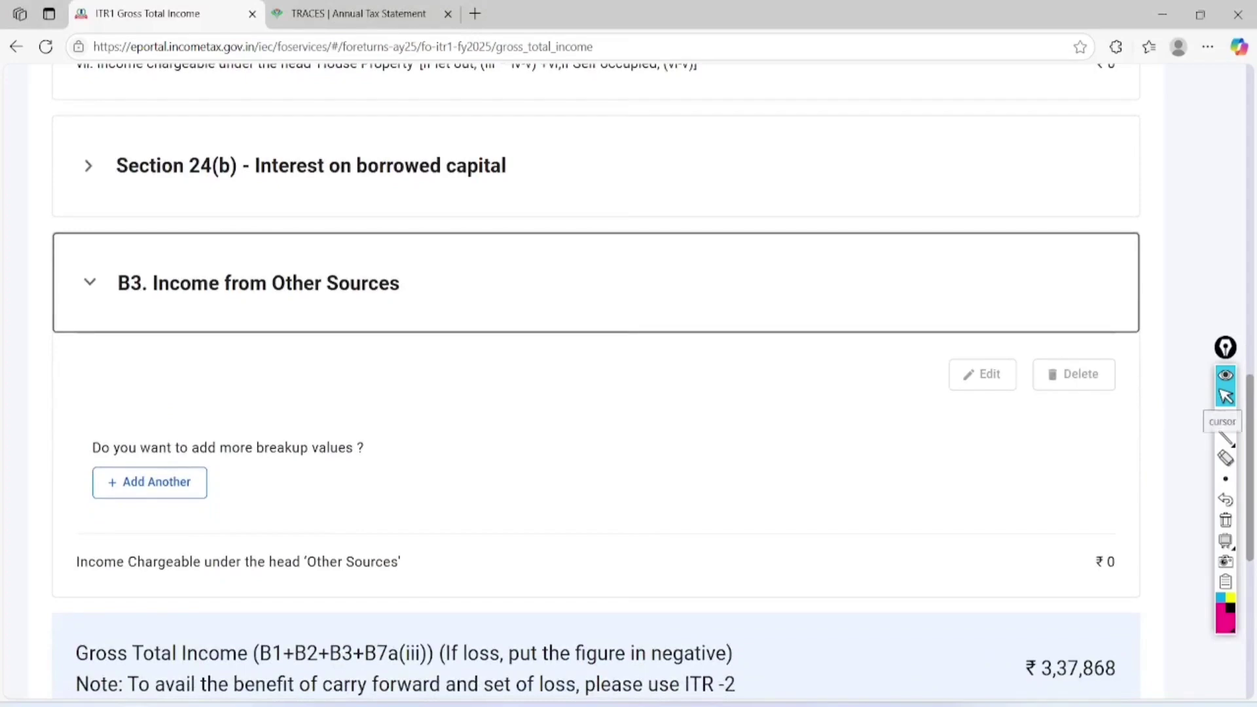
click(149, 482)
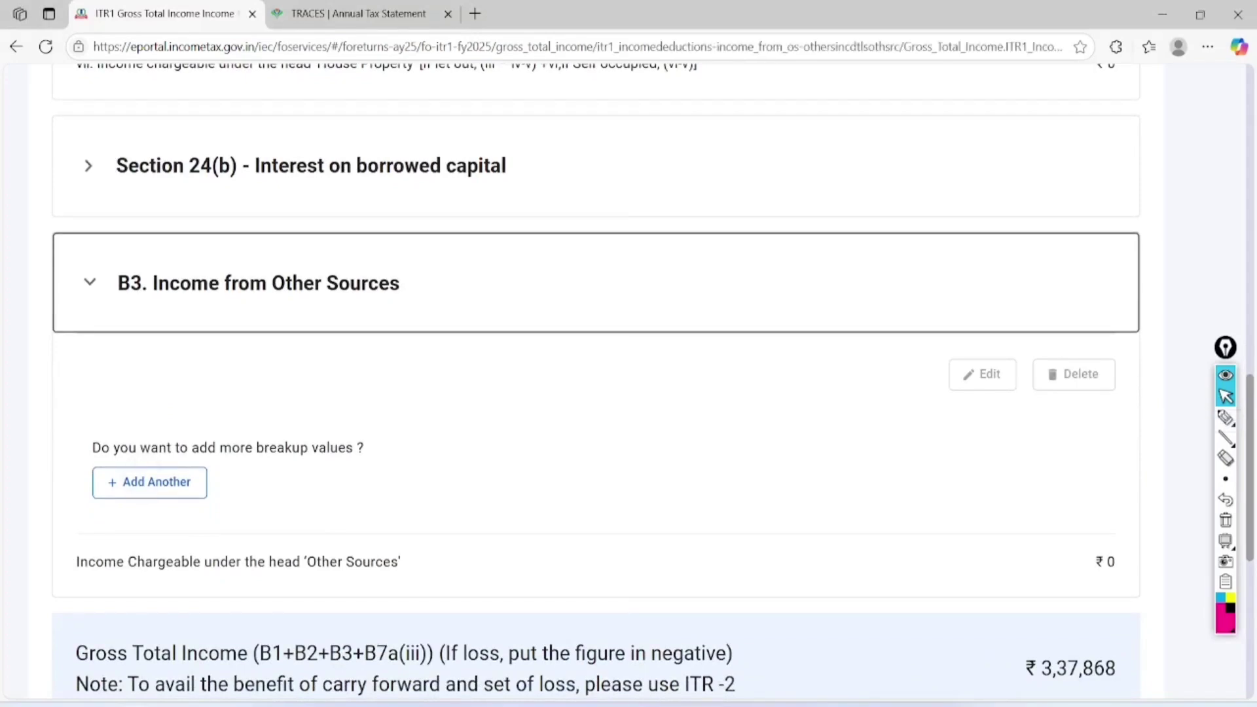
click(128, 449)
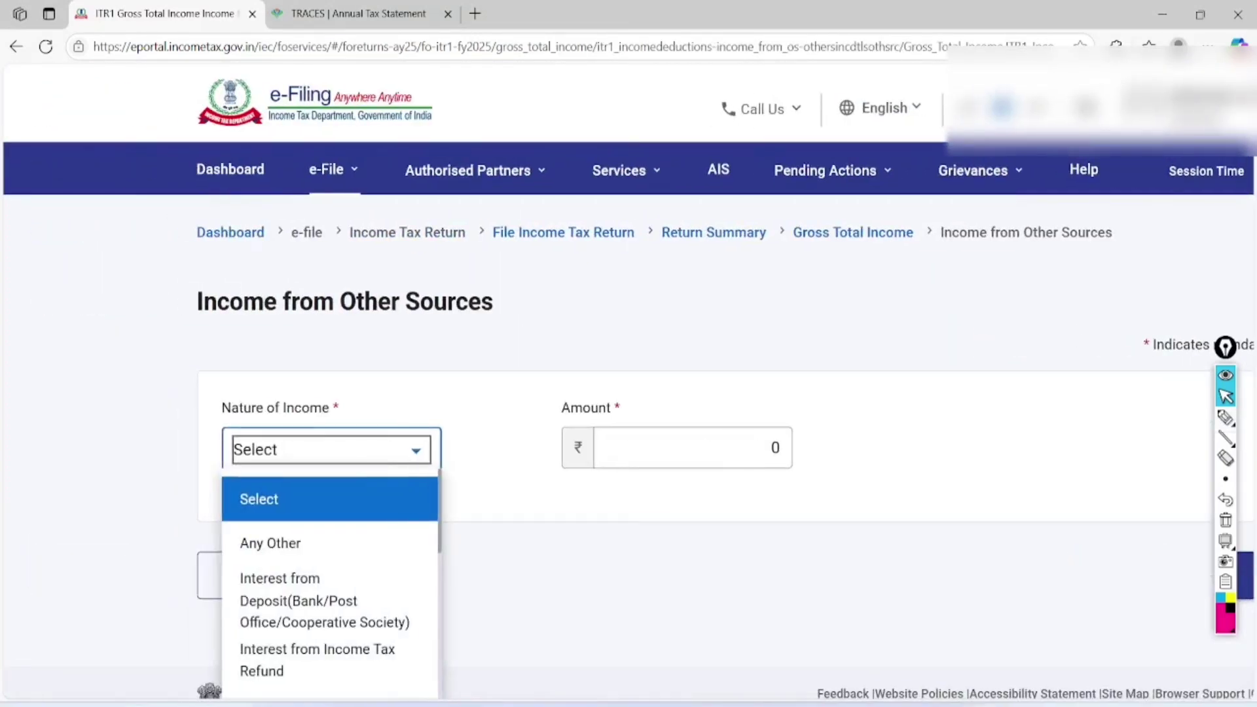
scroll(628, 380, down, 2)
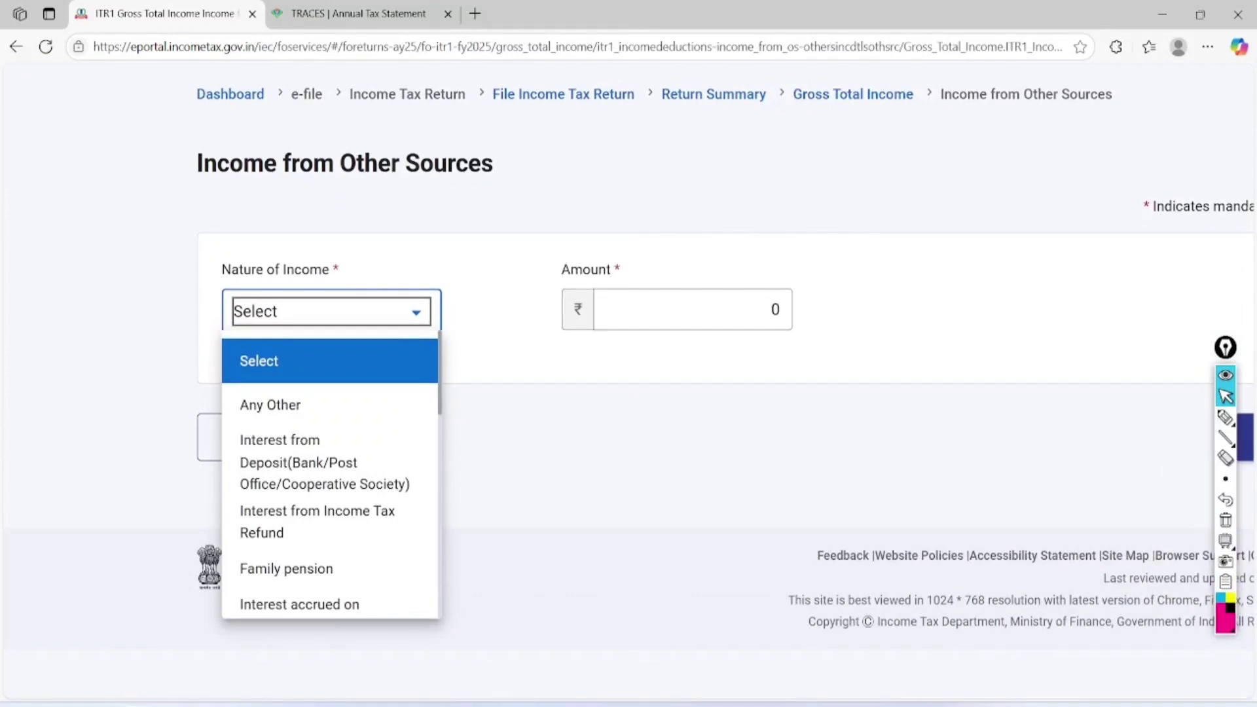
scroll(327, 458, down, 3)
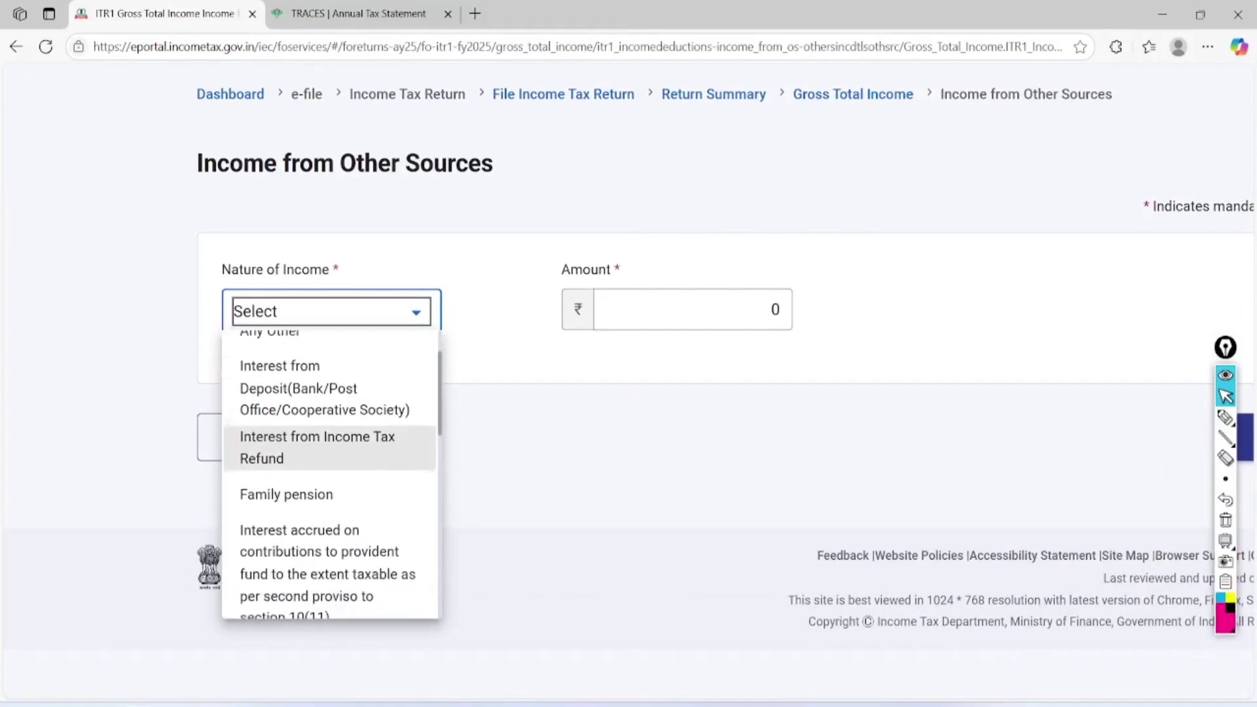
scroll(331, 474, down, 5)
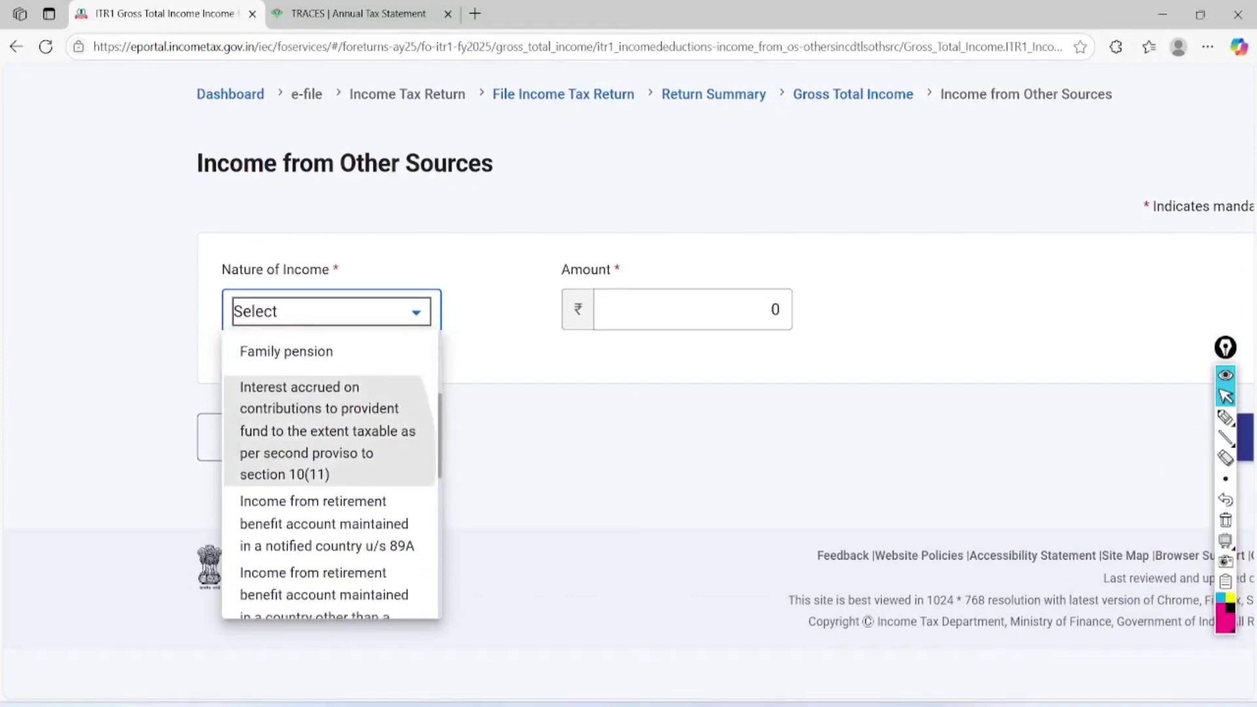
scroll(331, 475, down, 1)
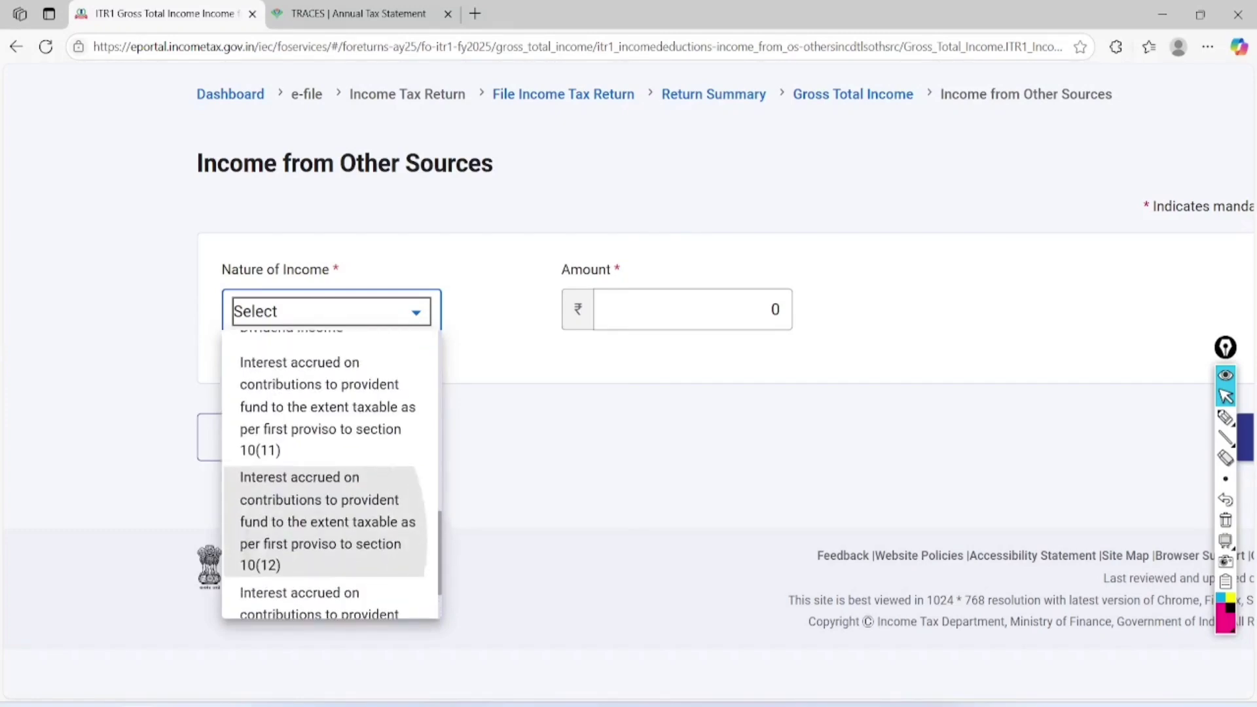
scroll(331, 475, up, 5)
scroll(331, 475, down, 2)
scroll(331, 475, down, 2)
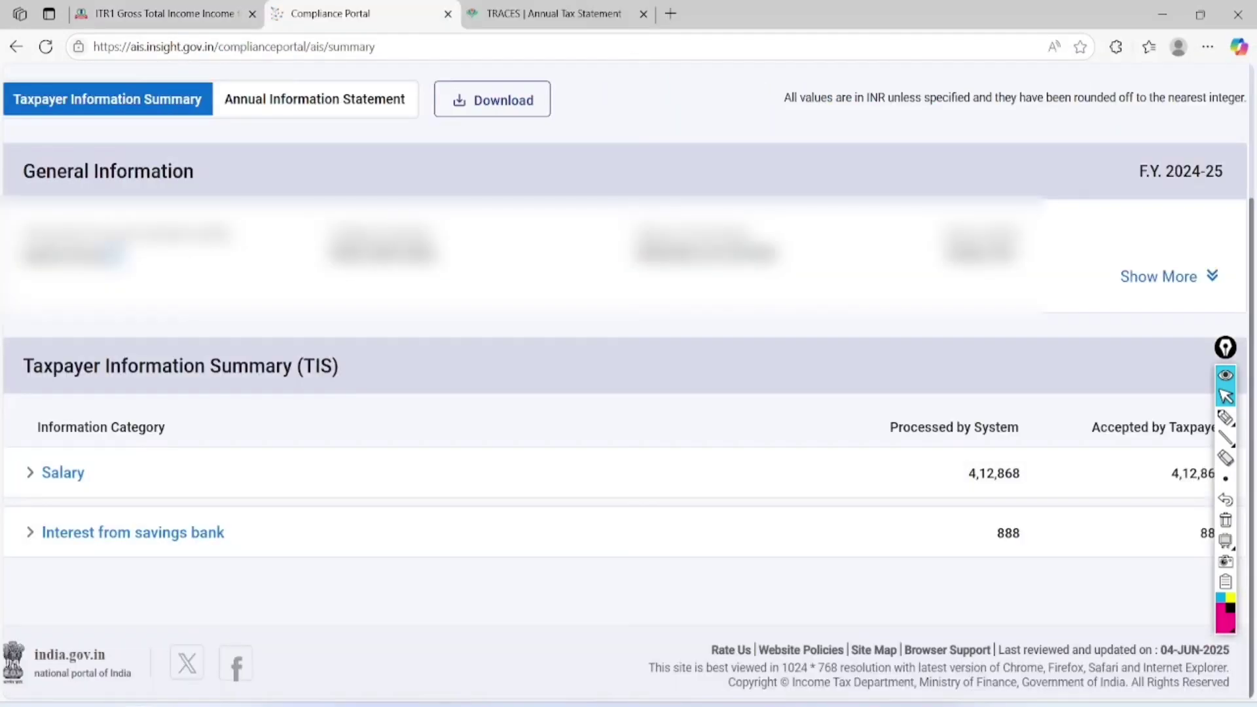
In the Taxpayer Information Summary, circle Interest from savings bank and its system-processed amount with the pen, and clear the marks
click(1225, 417)
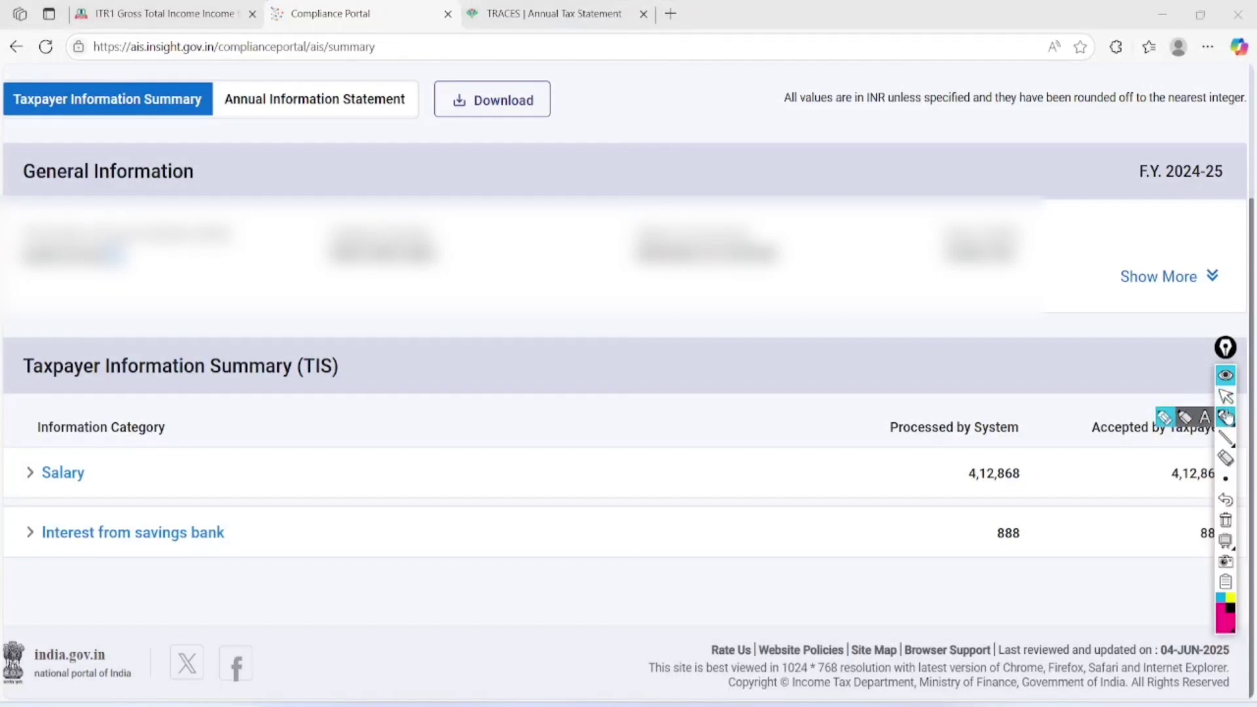
mouse_move(30, 548)
mouse_down()
mouse_move(51, 563)
mouse_move(173, 576)
mouse_move(191, 497)
mouse_move(36, 565)
mouse_up()
mouse_move(1053, 508)
mouse_down()
mouse_move(976, 553)
mouse_move(1069, 569)
mouse_move(1002, 507)
mouse_up()
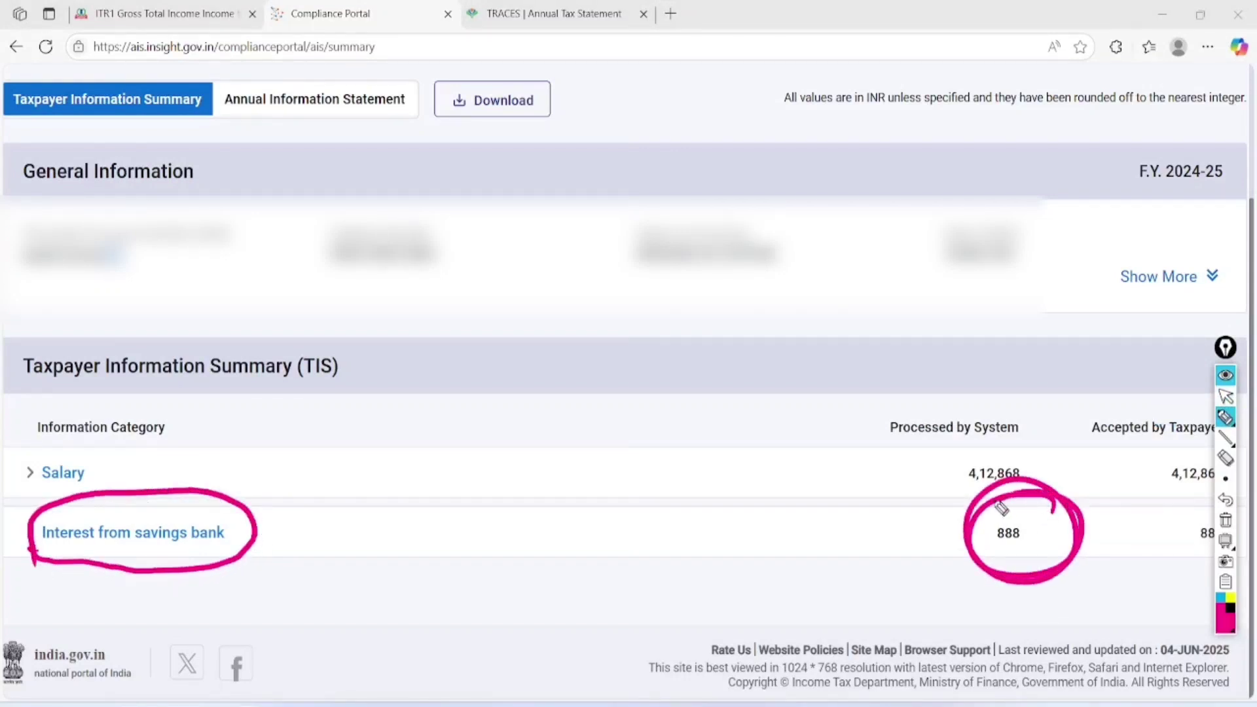
click(1225, 520)
click(1226, 396)
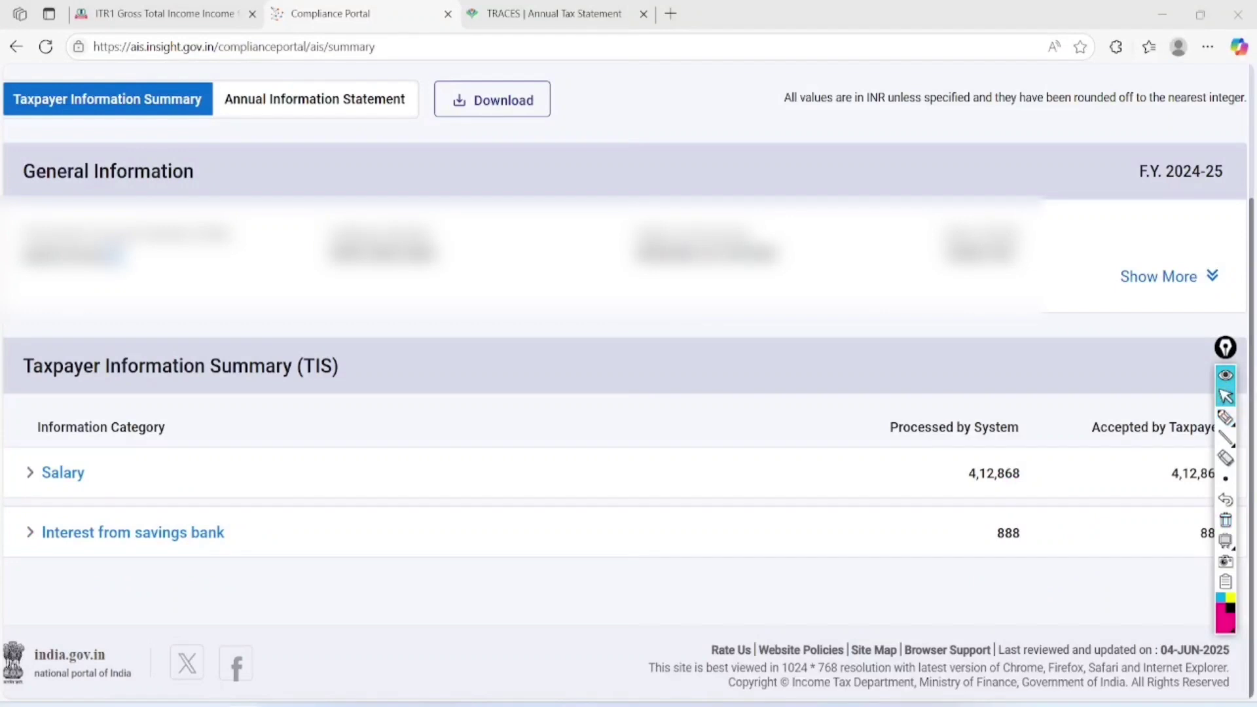
Return to the ITR-1 form, enter 888 as Interest from Saving Bank Account, and save the other sources entry
key(ctrl+shift+Tab)
click(725, 353)
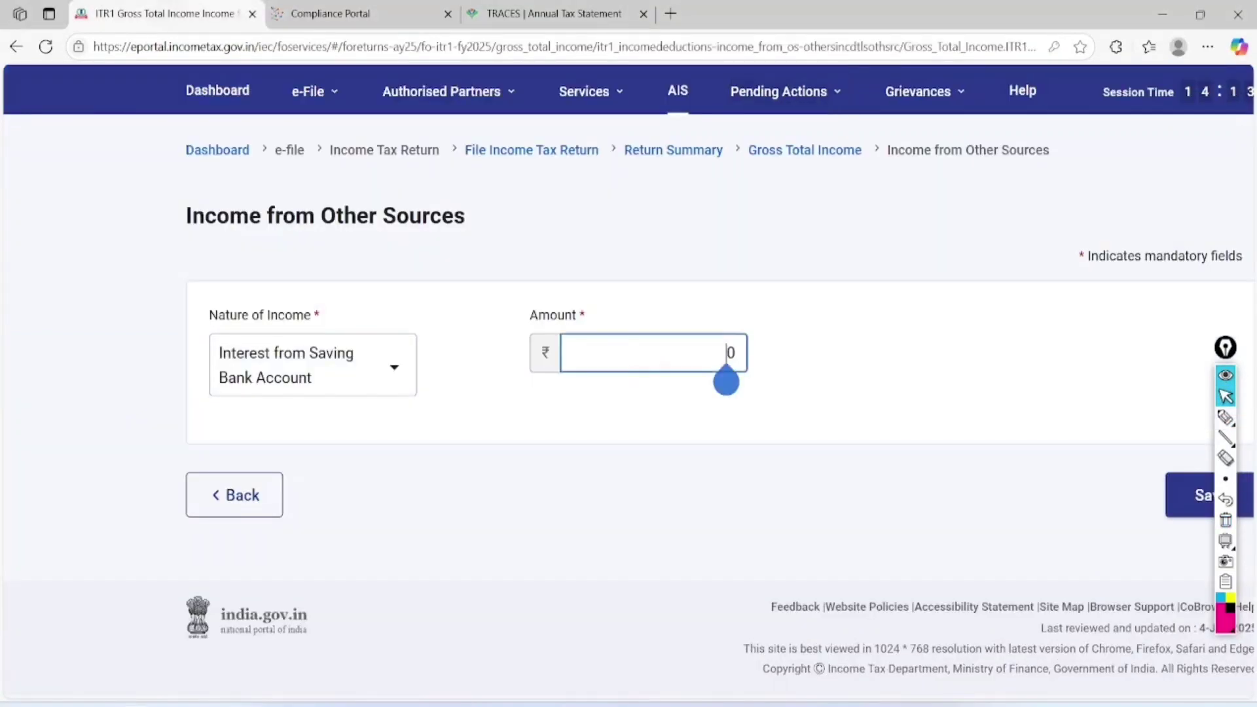
key(Delete)
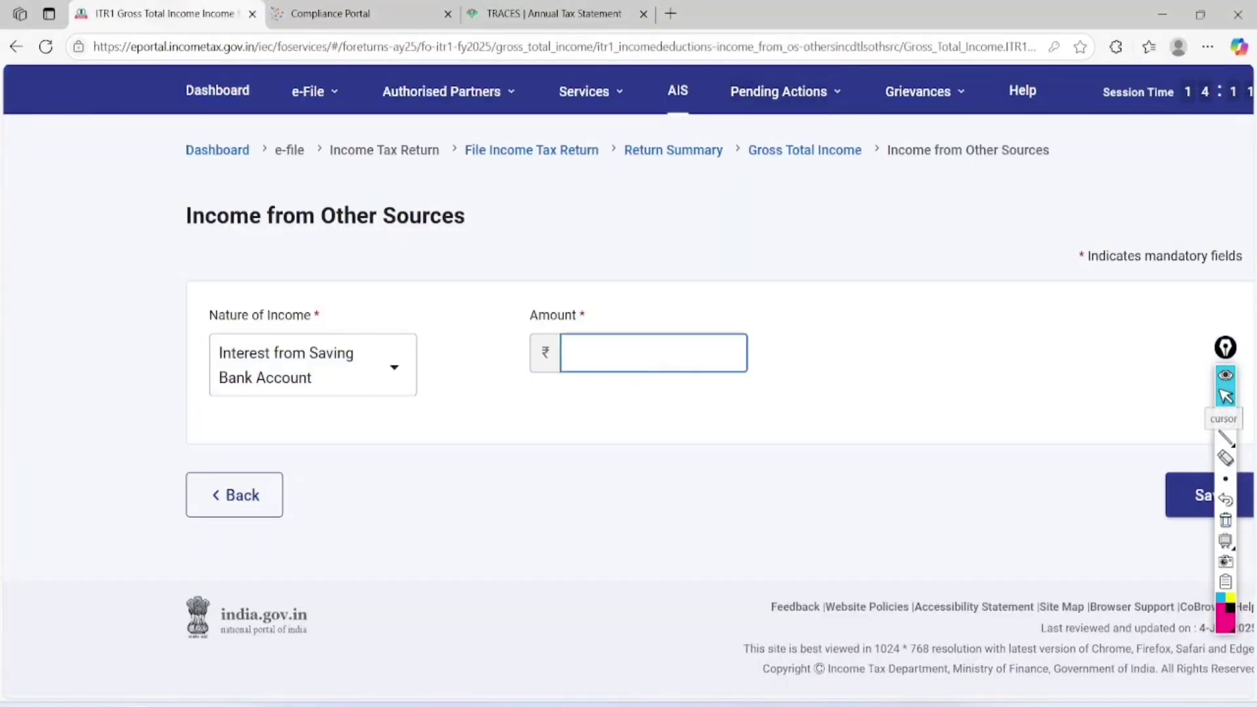
text(888)
click(909, 405)
scroll(310, 565, down, 1)
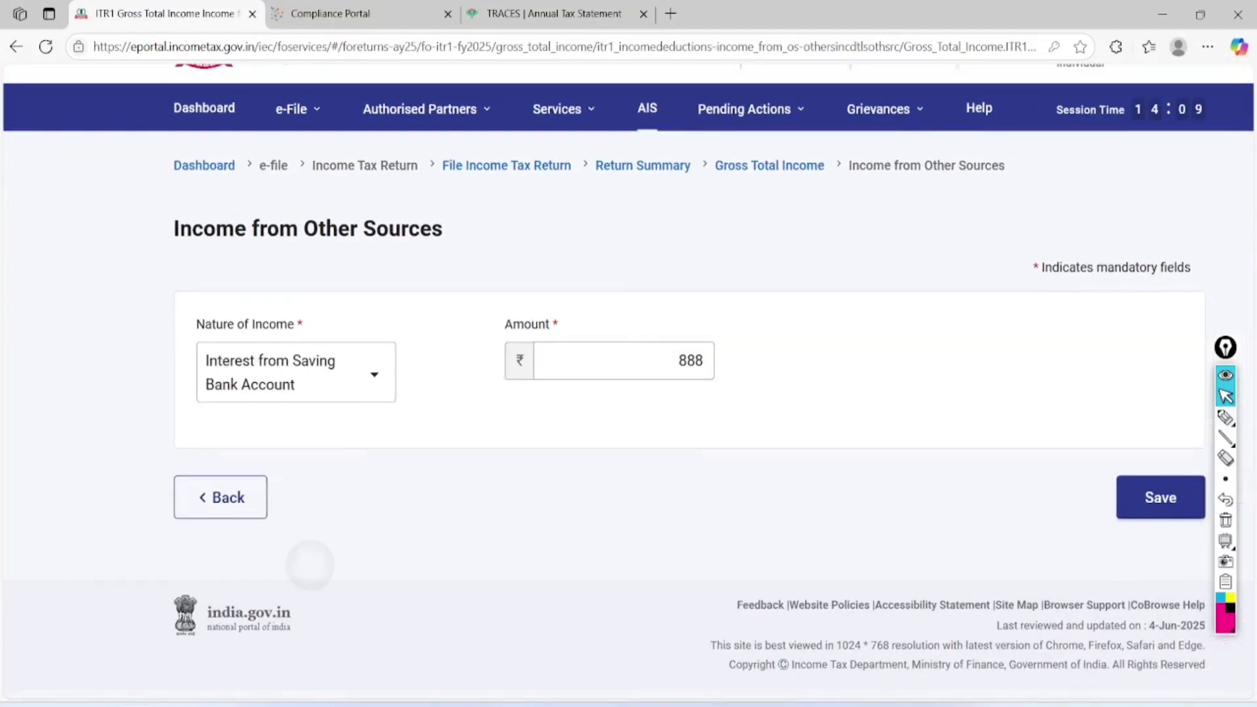
click(1160, 496)
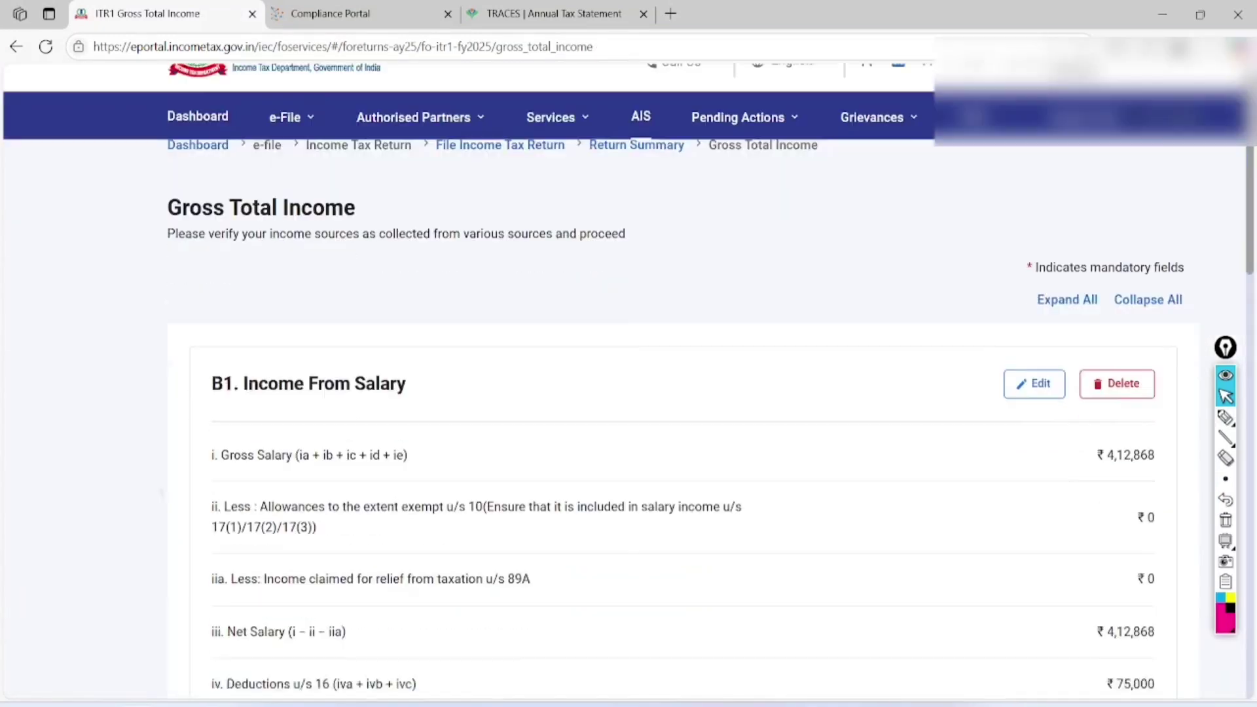
Start another Income from Other Sources entry with Any Other as its nature, and go back to Gross Total Income without saving
scroll(629, 393, down, 10)
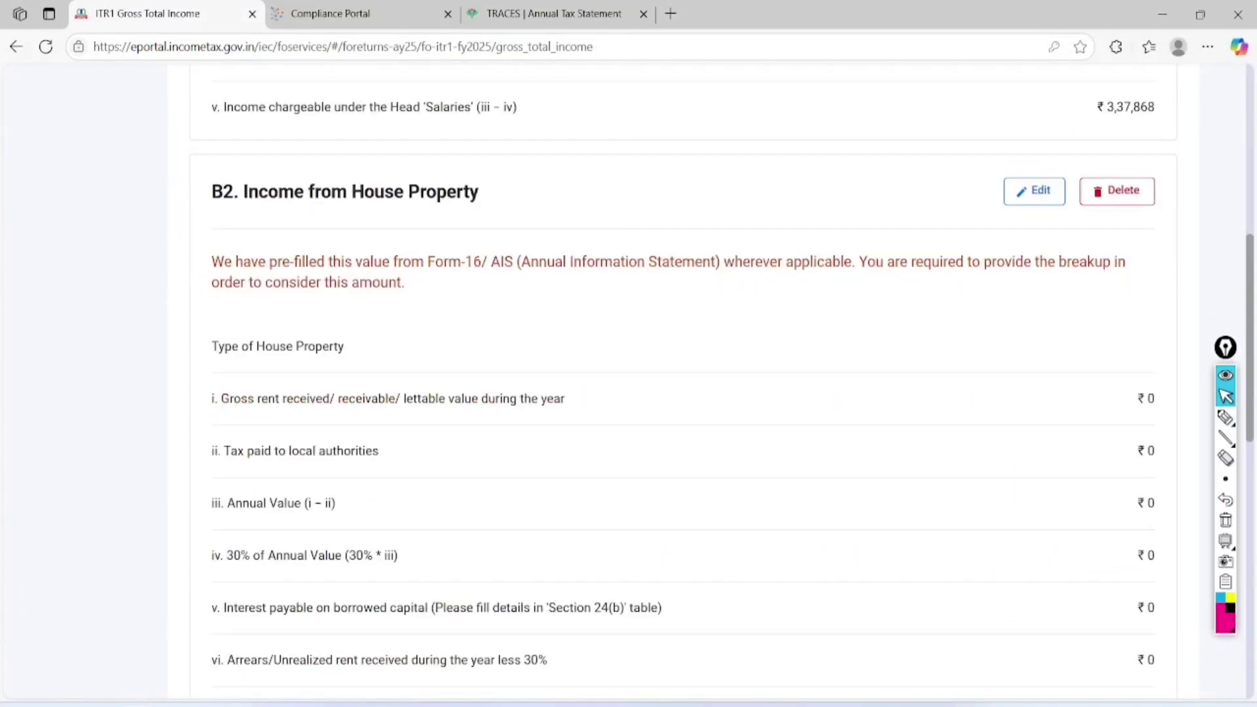
scroll(723, 383, down, 8)
scroll(684, 383, down, 4)
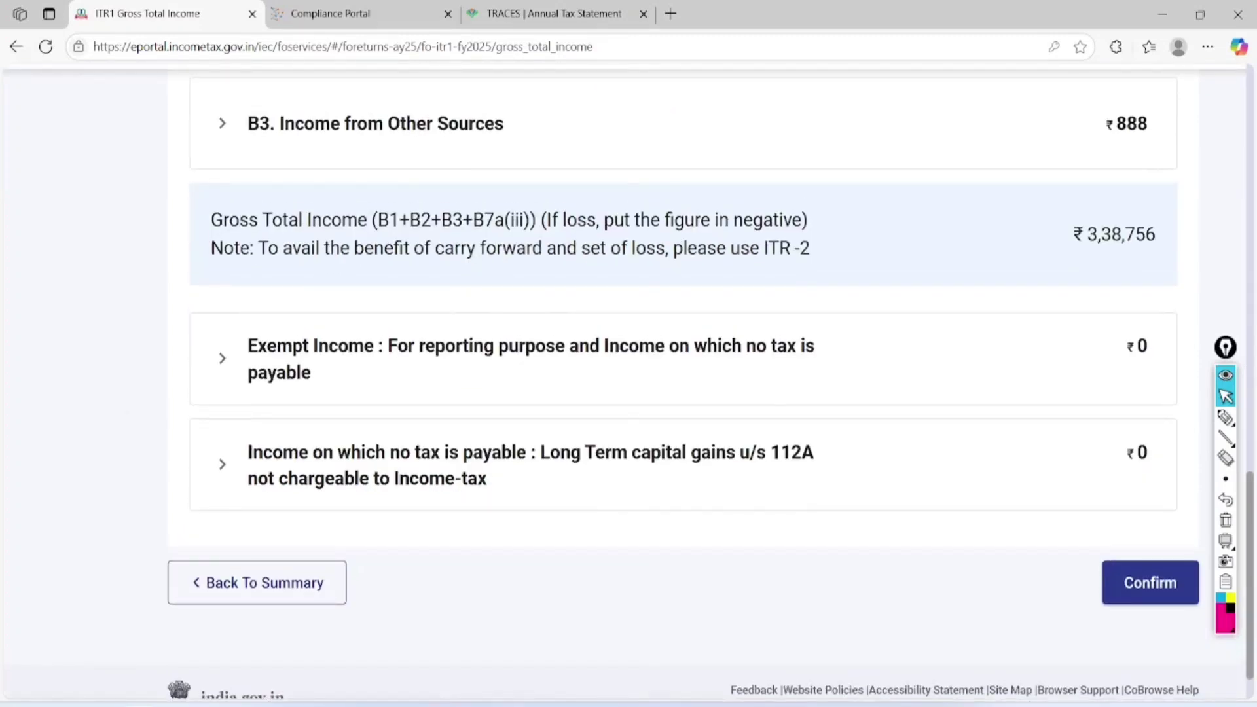
click(375, 124)
click(277, 323)
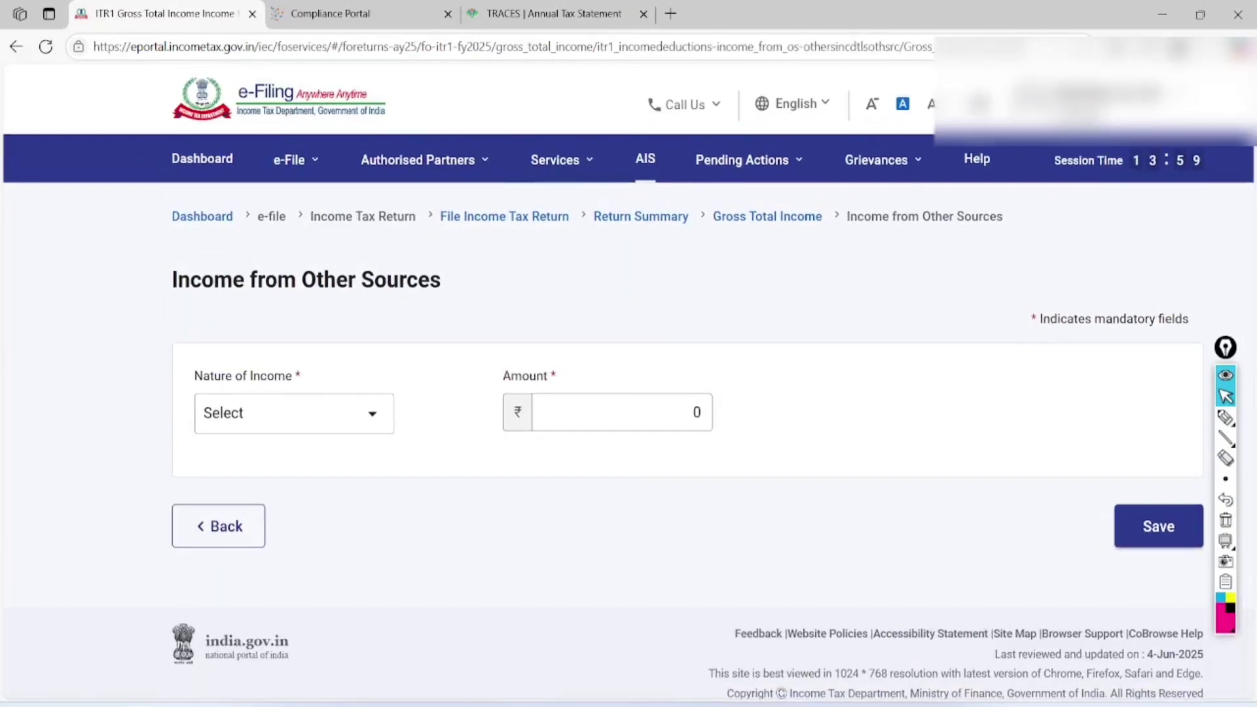
click(293, 413)
click(245, 499)
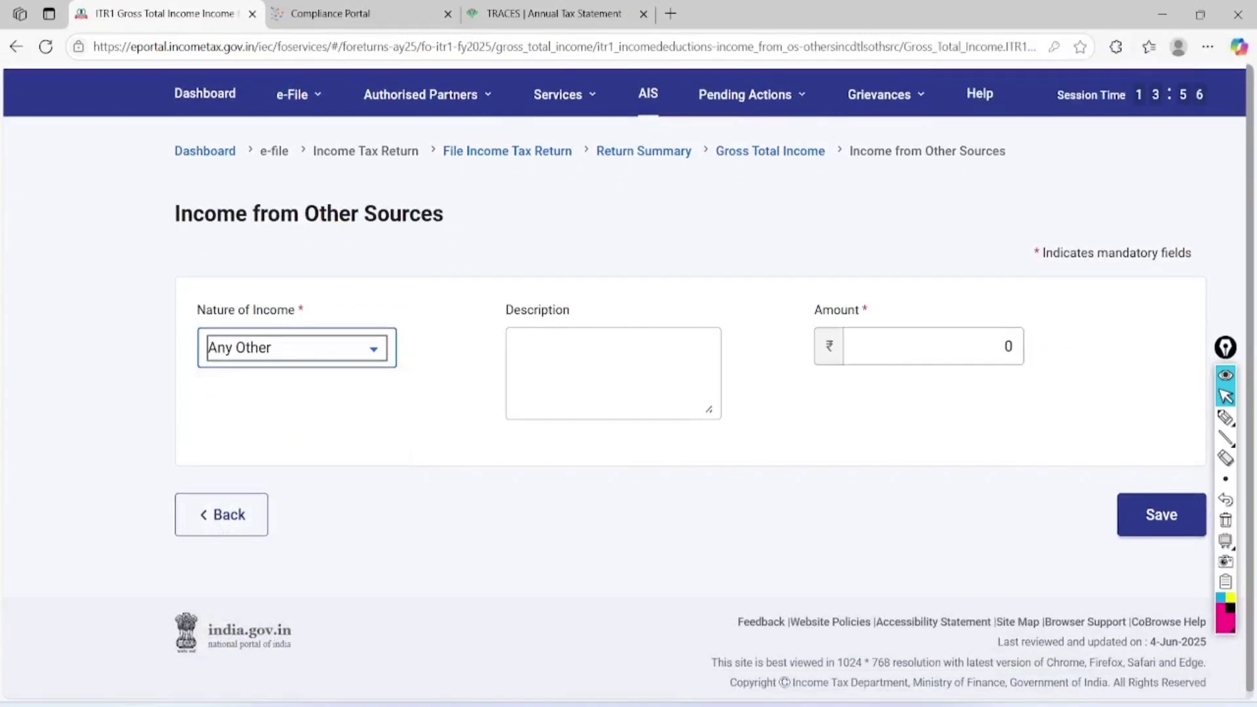
click(604, 381)
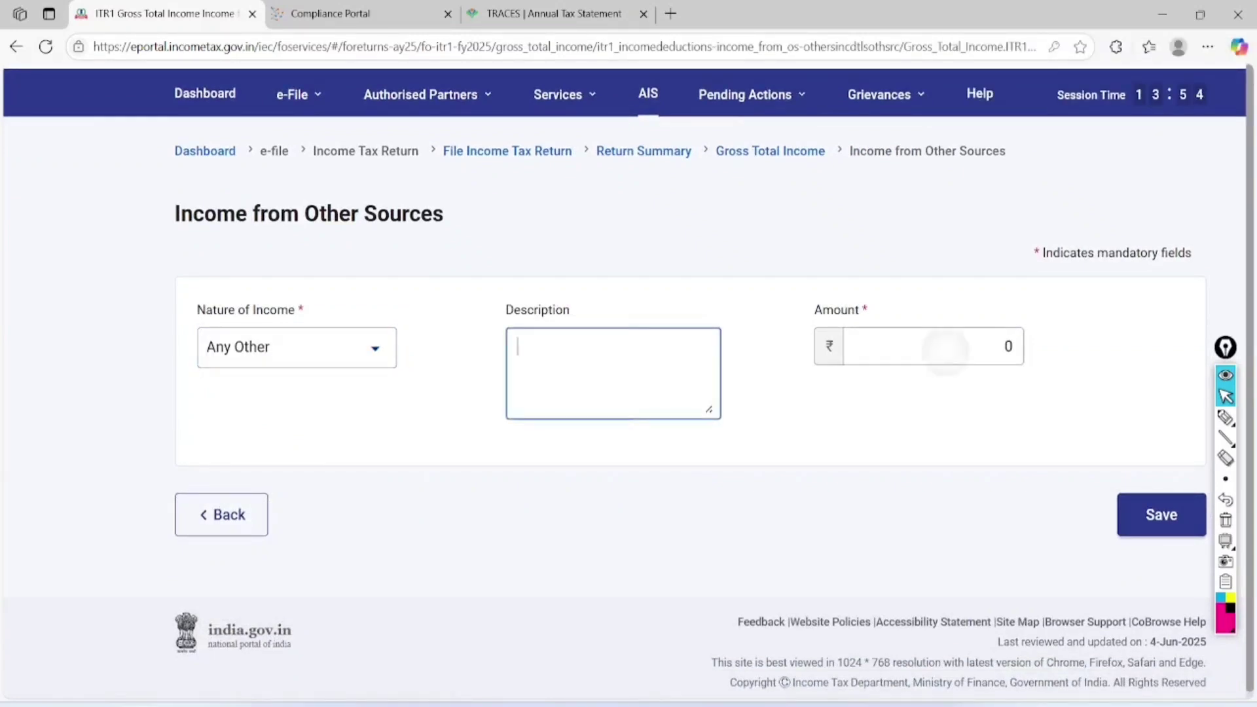
click(1004, 357)
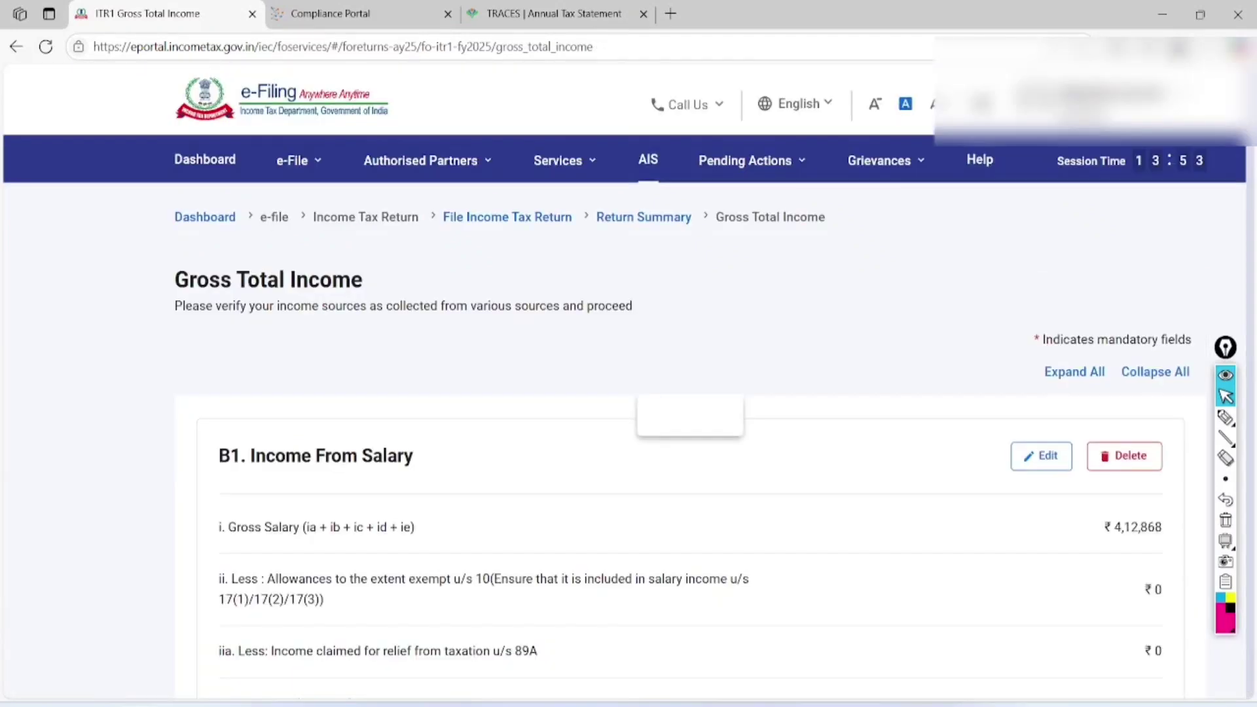
Confirm the Gross Total Income section, review the listed deductions, and confirm the Total Deductions section
scroll(628, 393, down, 15)
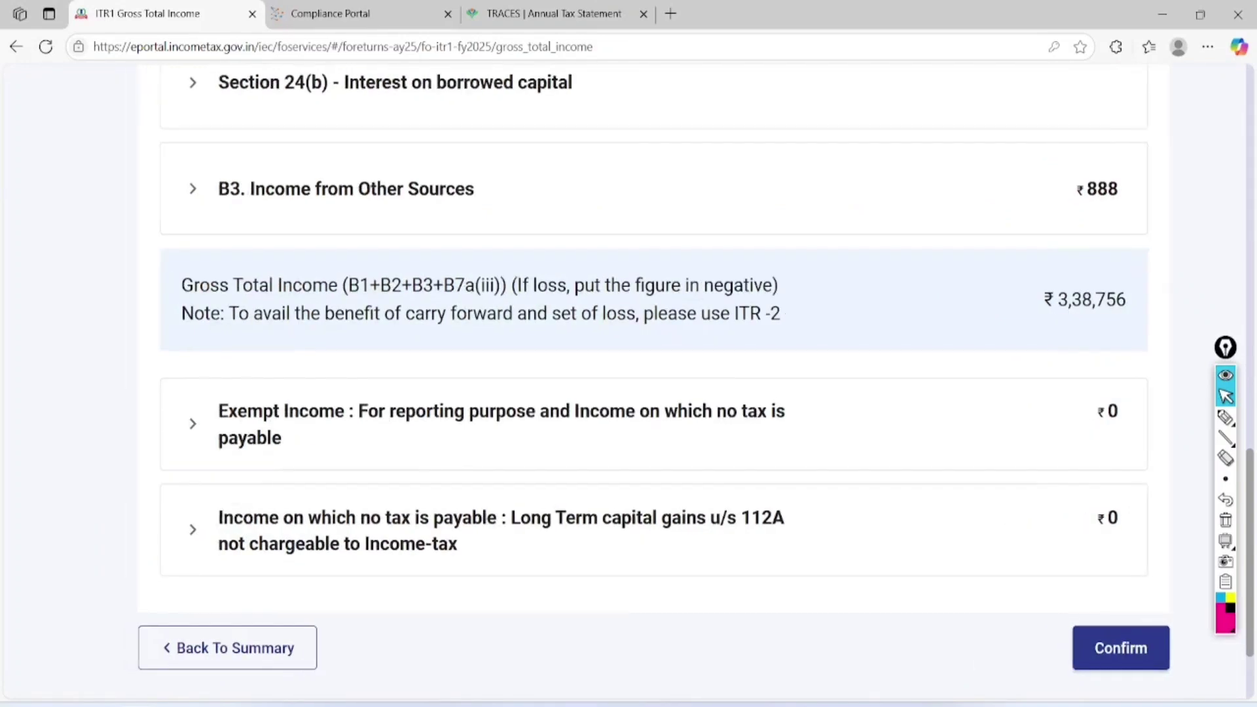
click(1122, 603)
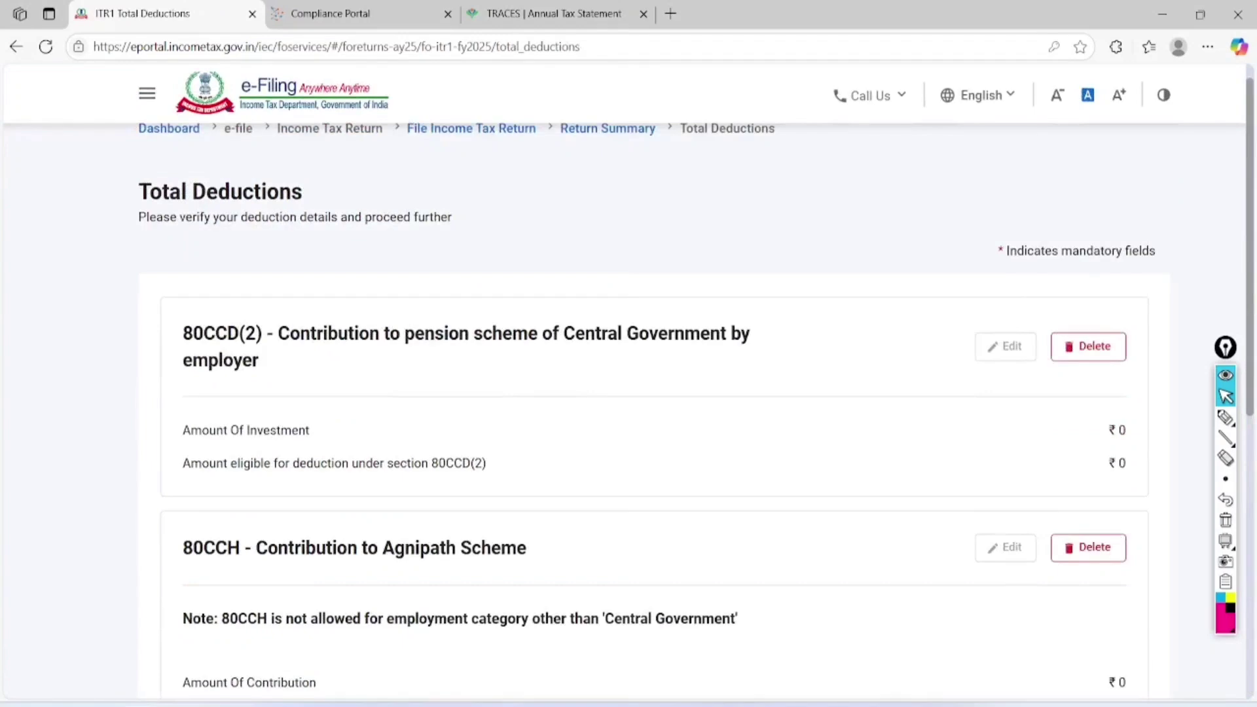
scroll(629, 379, down, 3)
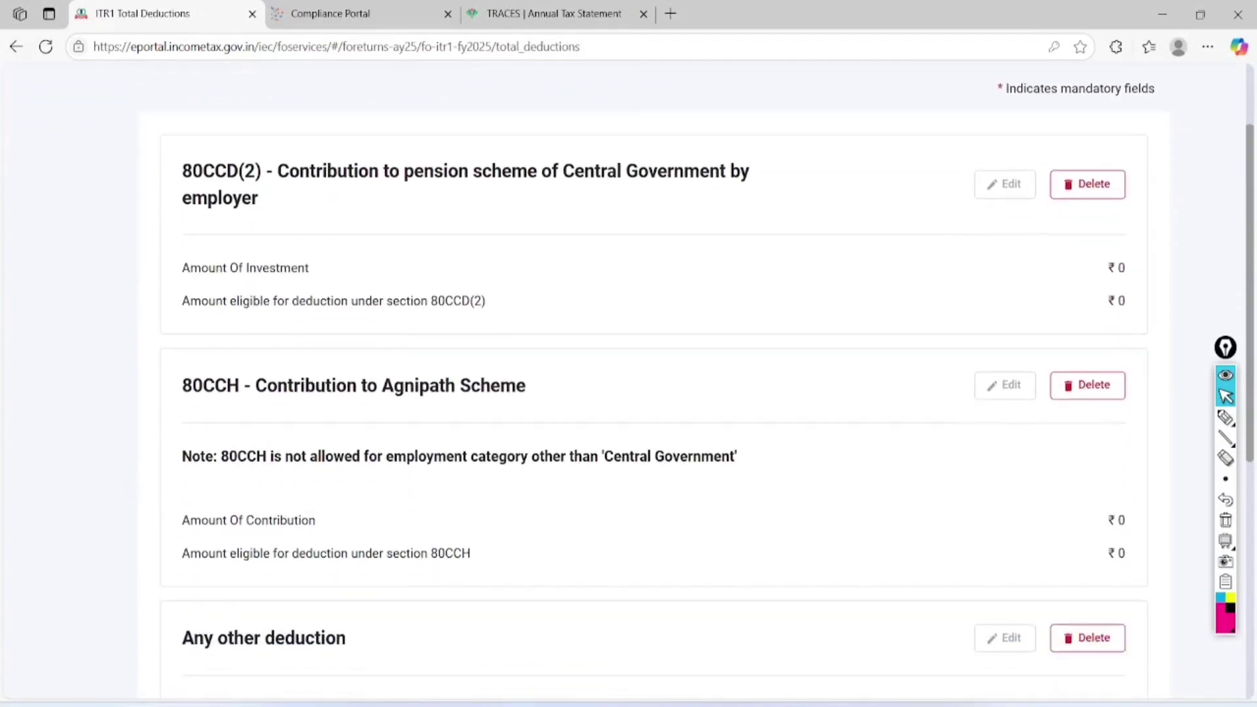
scroll(628, 380, down, 4)
scroll(628, 380, up, 5)
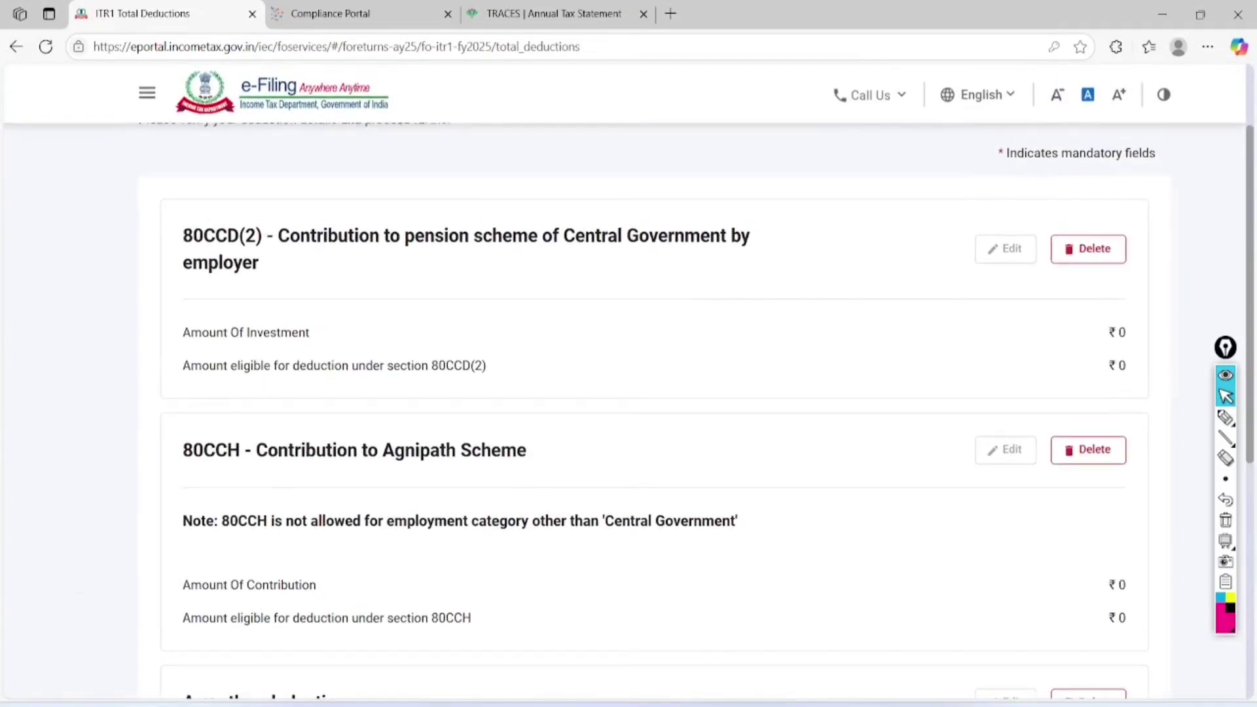
scroll(628, 380, down, 5)
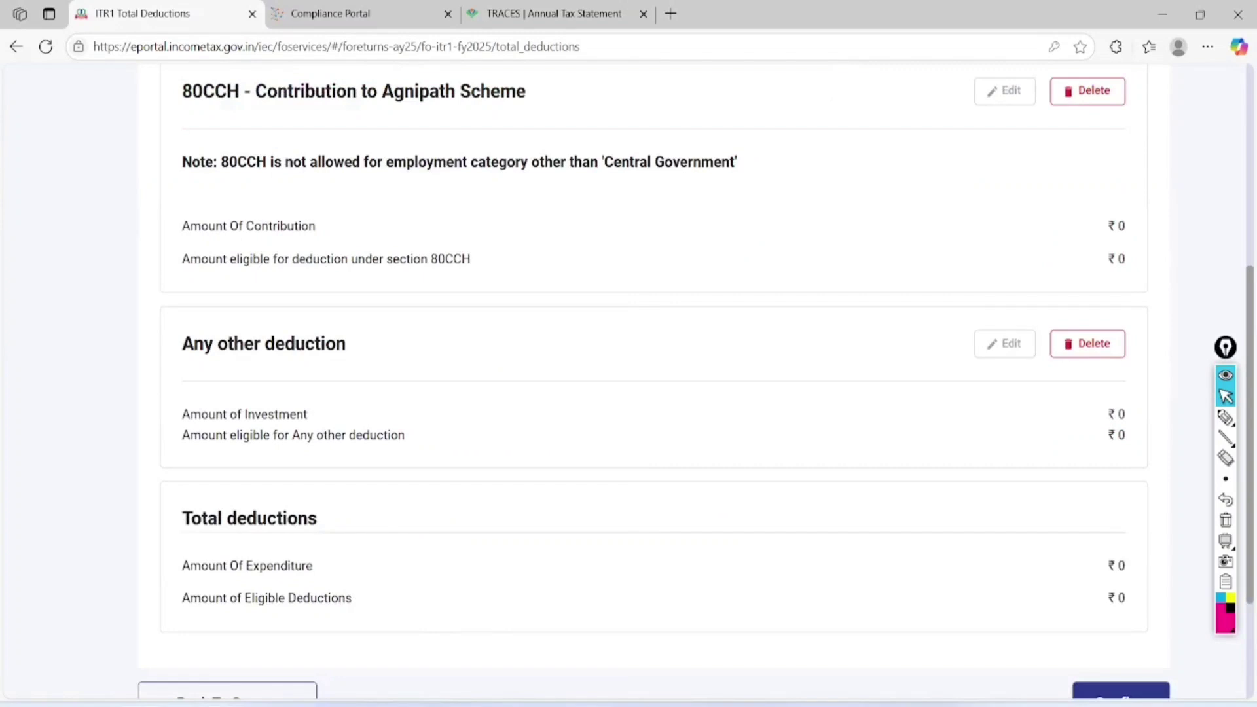
scroll(629, 379, down, 3)
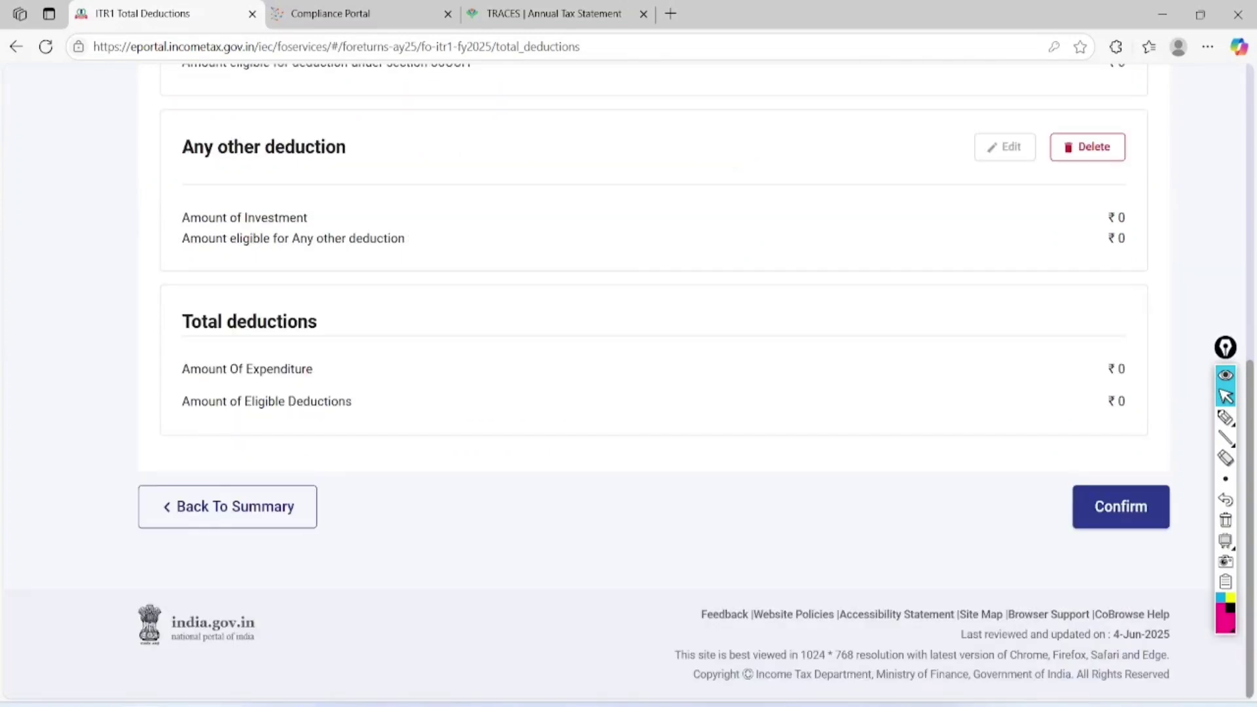
click(1114, 507)
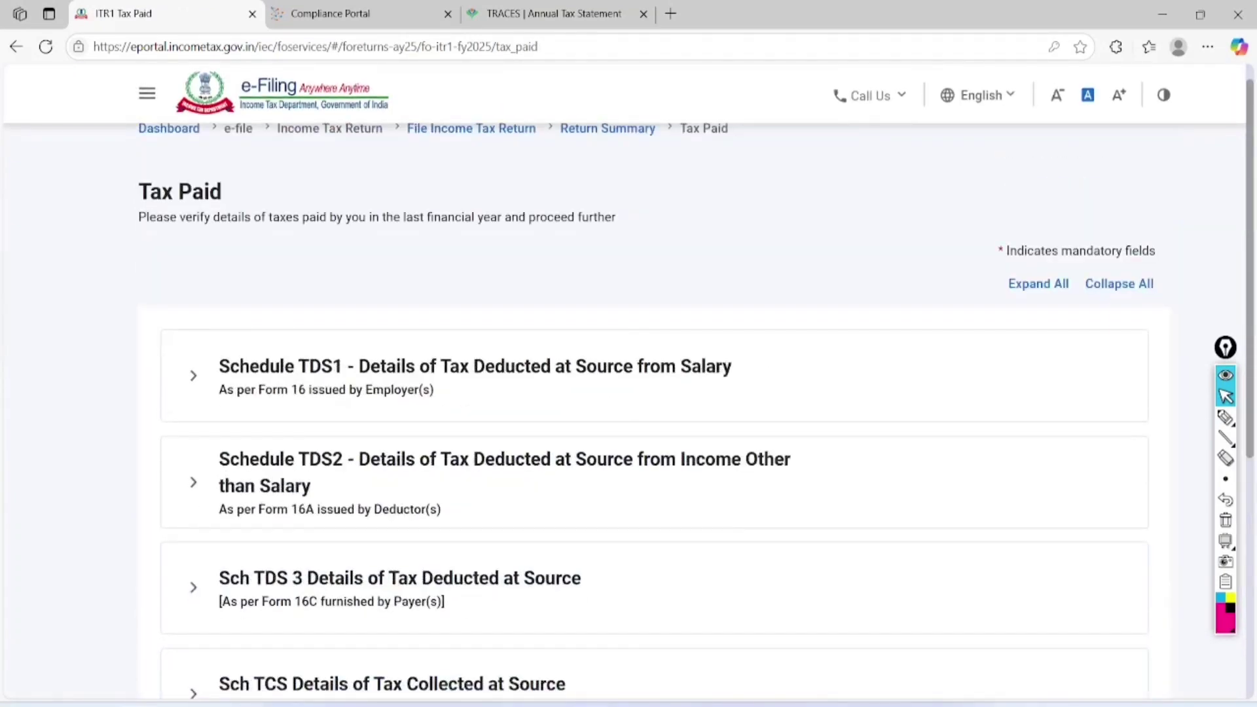
In Tax Paid, circle Salary in Schedule TDS1, underline the Schedule TDS2 heading, and circle Sch TDS 3 and Sch TCS with the pen
scroll(1063, 581, down, 2)
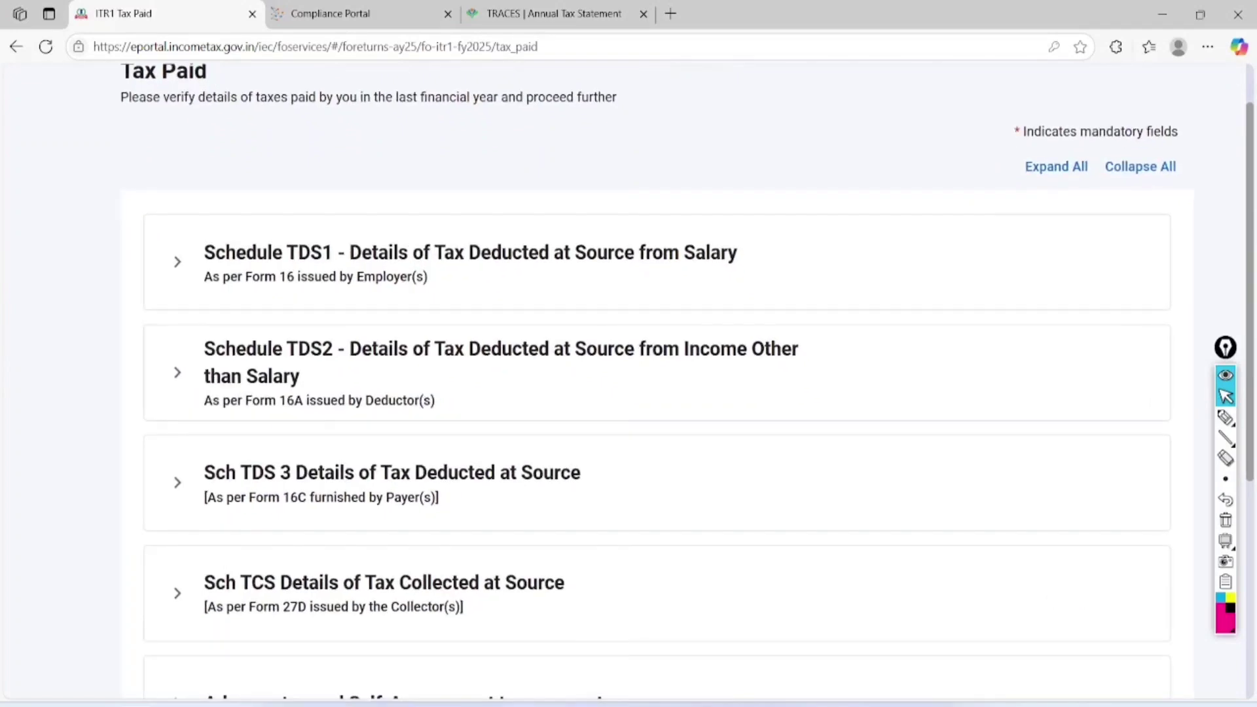
click(1225, 417)
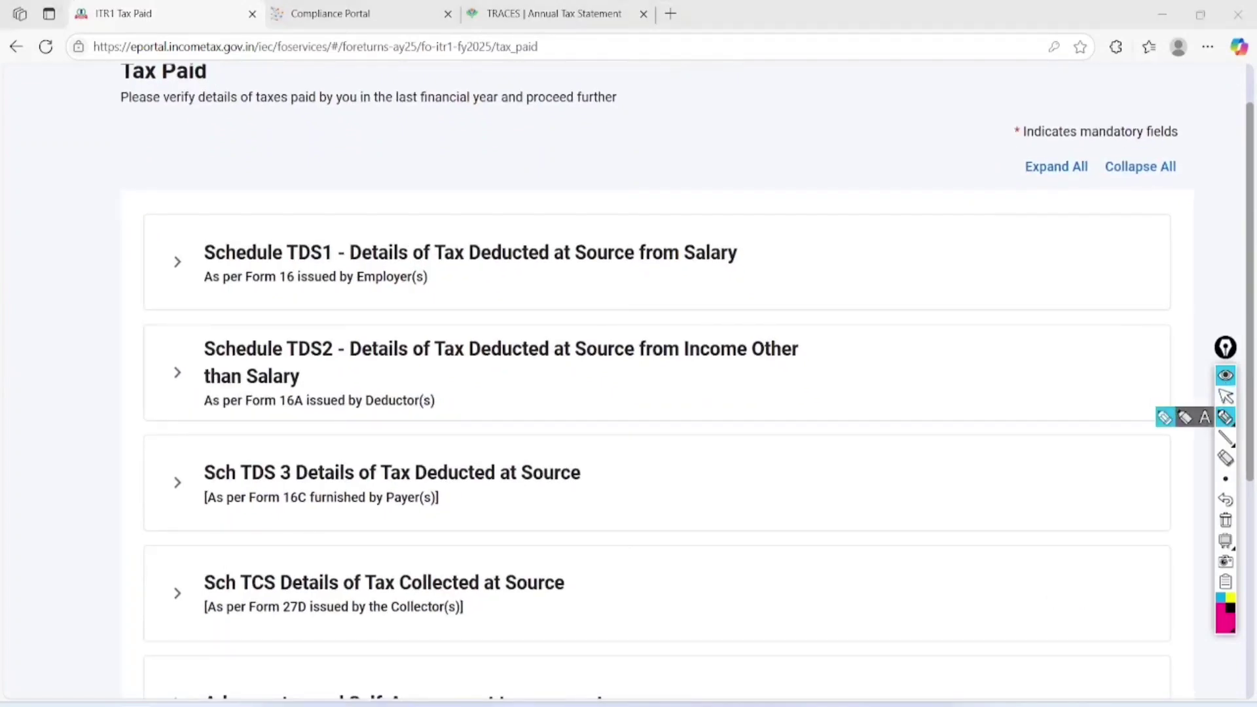
mouse_move(766, 216)
mouse_down()
mouse_move(726, 306)
mouse_move(707, 212)
mouse_up()
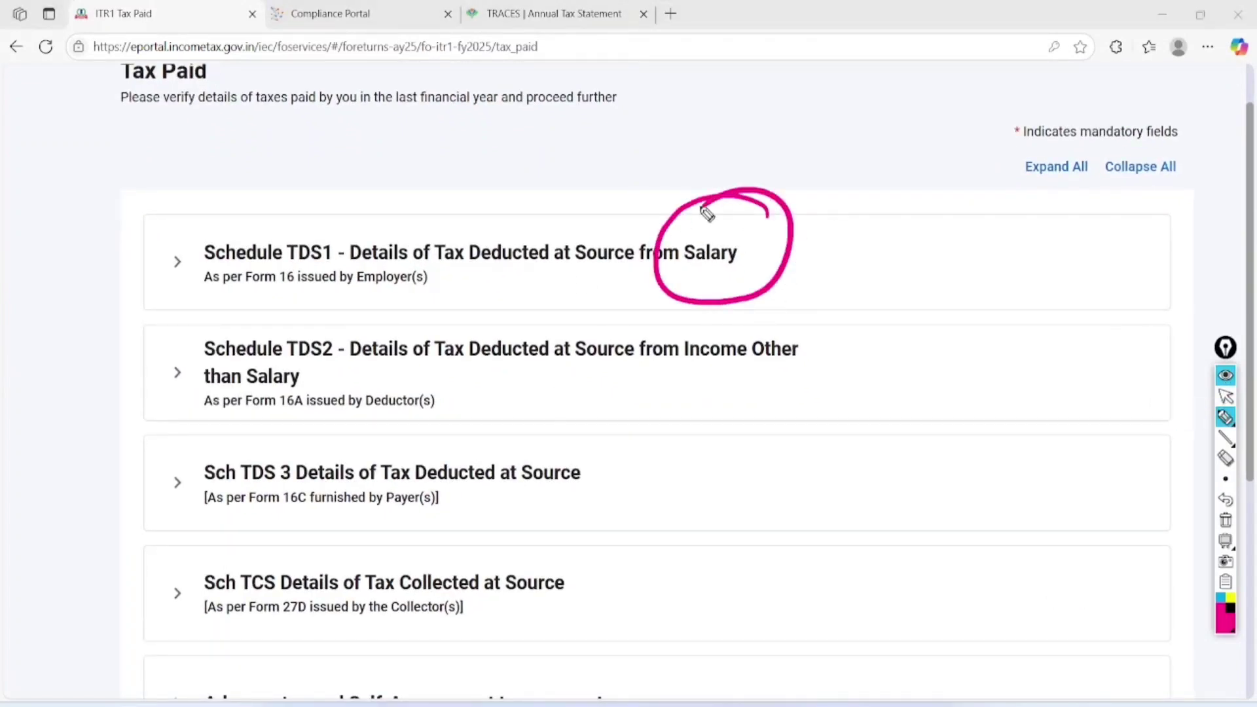
drag(541, 377, 836, 381)
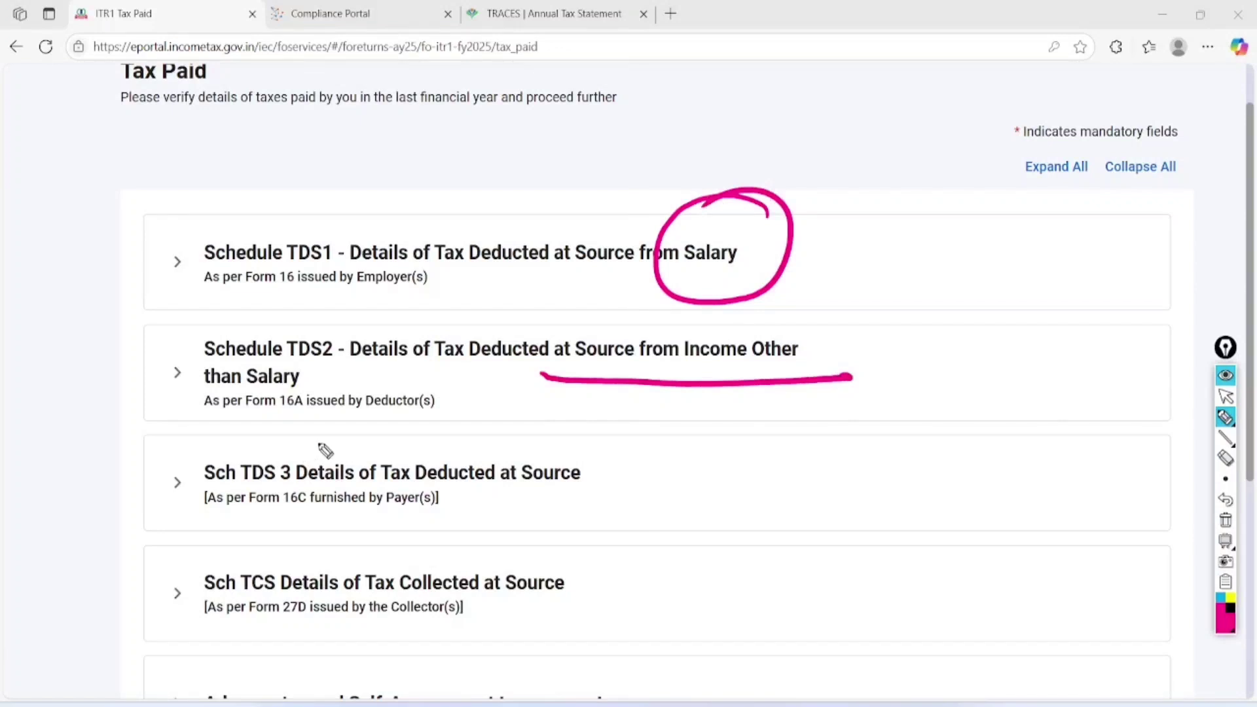
mouse_move(321, 450)
mouse_down()
mouse_move(265, 561)
mouse_move(215, 460)
mouse_up()
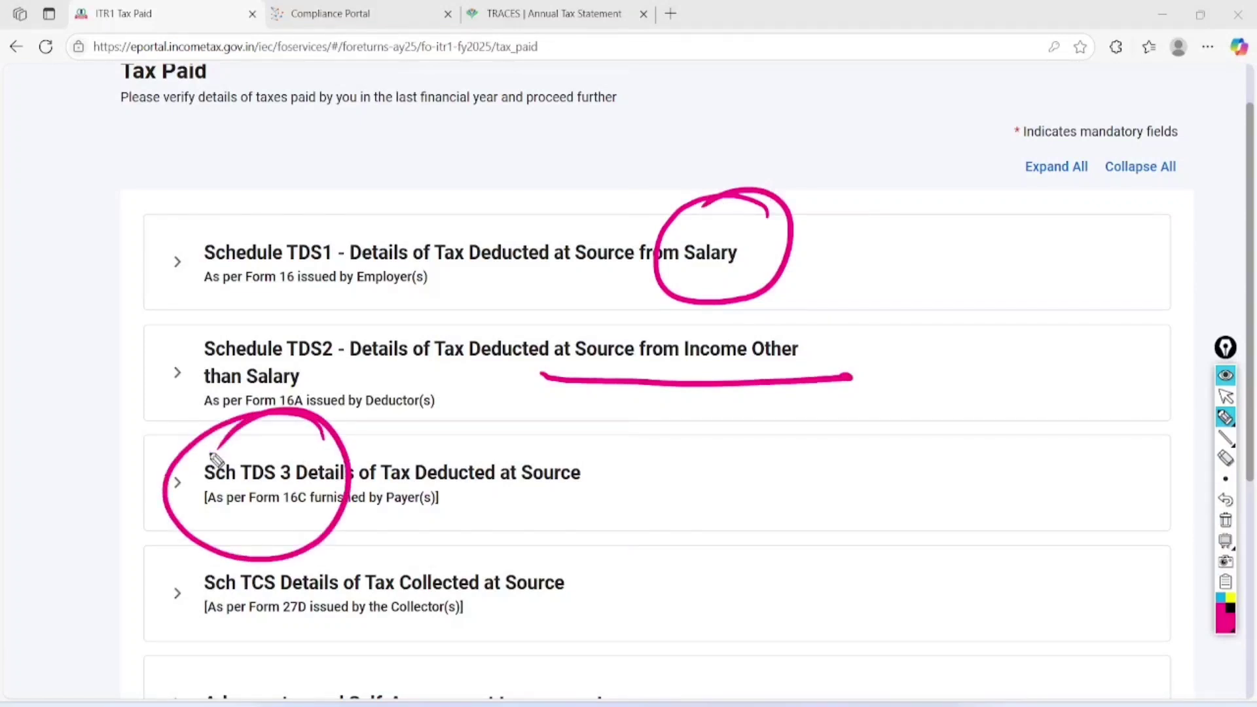
mouse_move(562, 549)
mouse_down()
mouse_move(524, 544)
mouse_move(328, 672)
mouse_move(471, 511)
mouse_up()
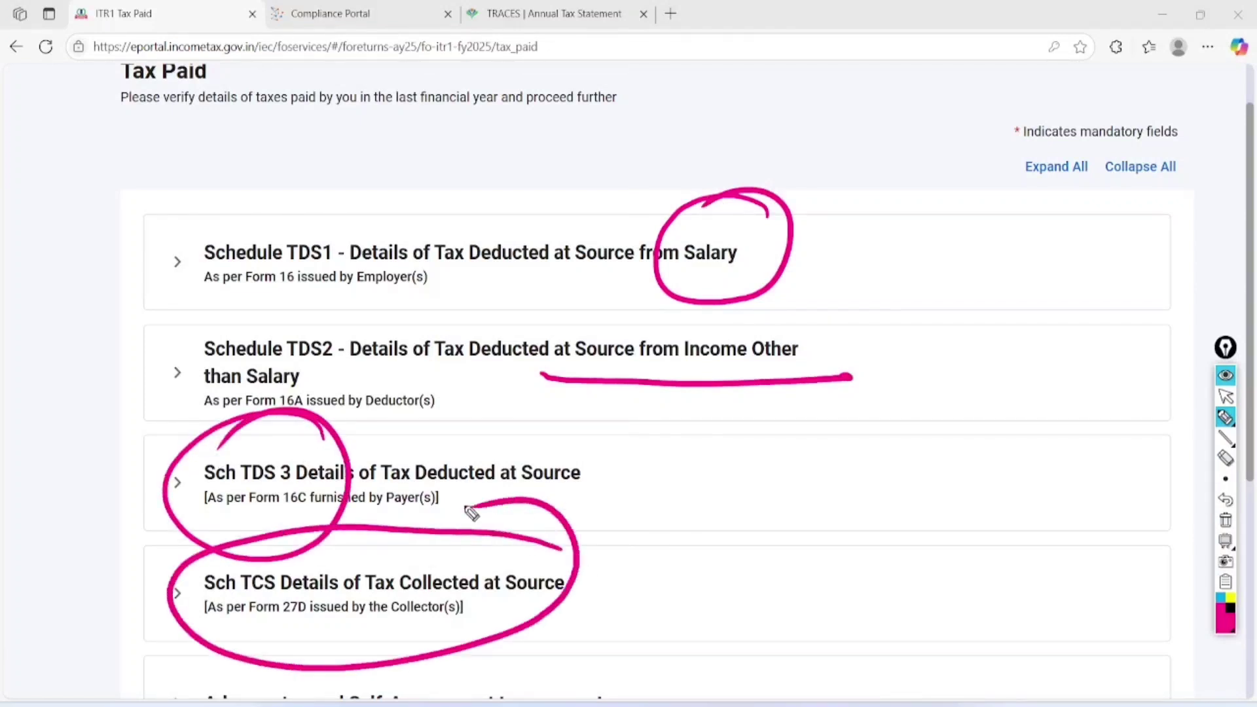
Circle Advance tax and Self-Assessment tax payments in the Tax Paid section with the pen, and clear the annotations
click(1225, 396)
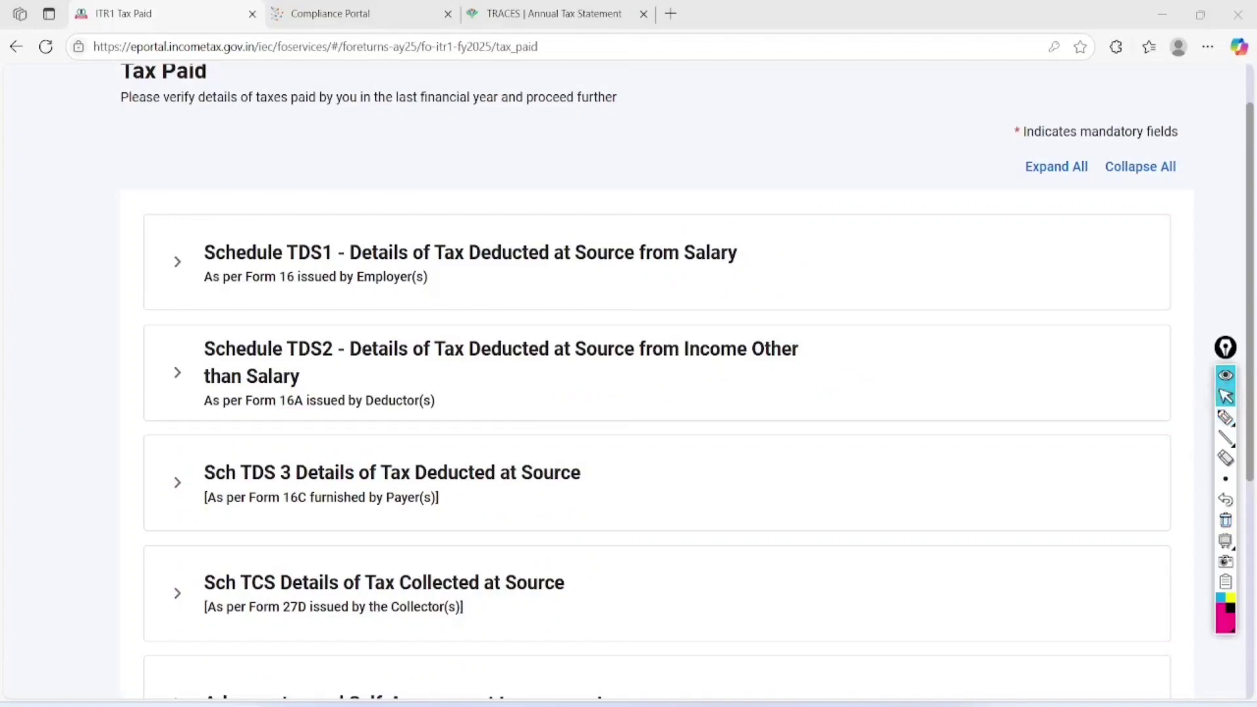
scroll(628, 393, down, 5)
scroll(628, 393, up, 1)
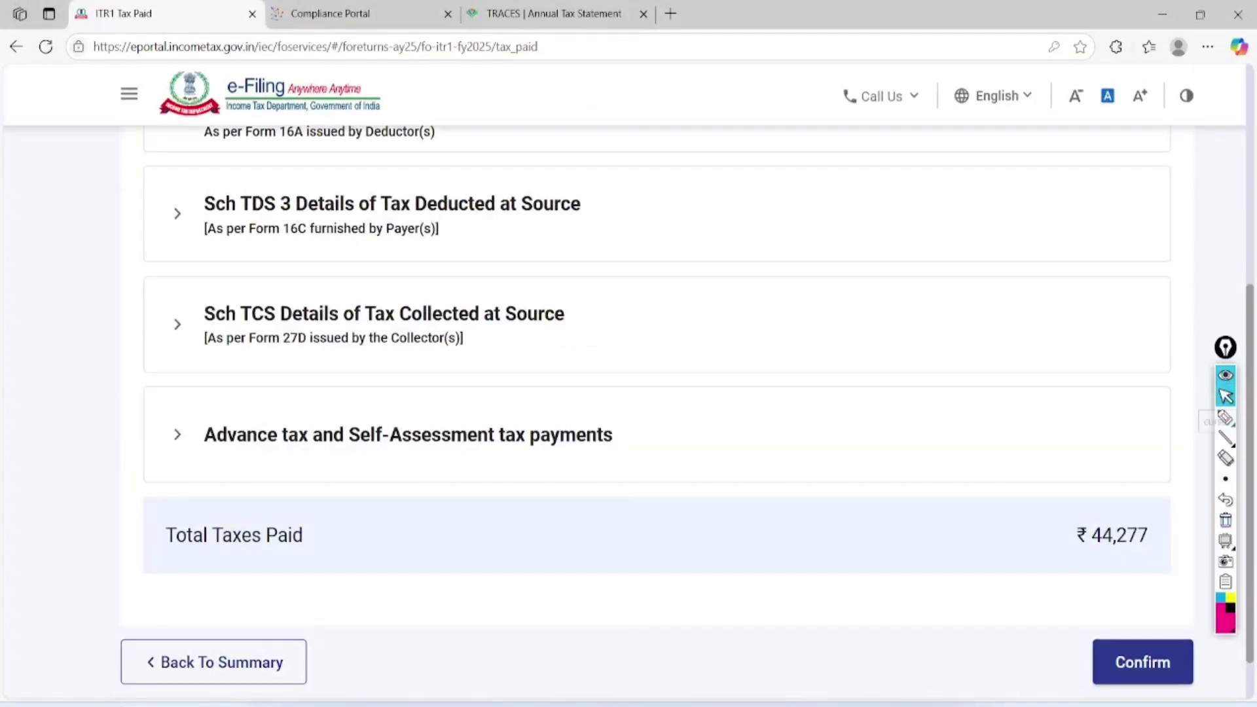
click(1225, 417)
mouse_move(294, 393)
mouse_down()
mouse_move(328, 505)
mouse_move(213, 416)
mouse_up()
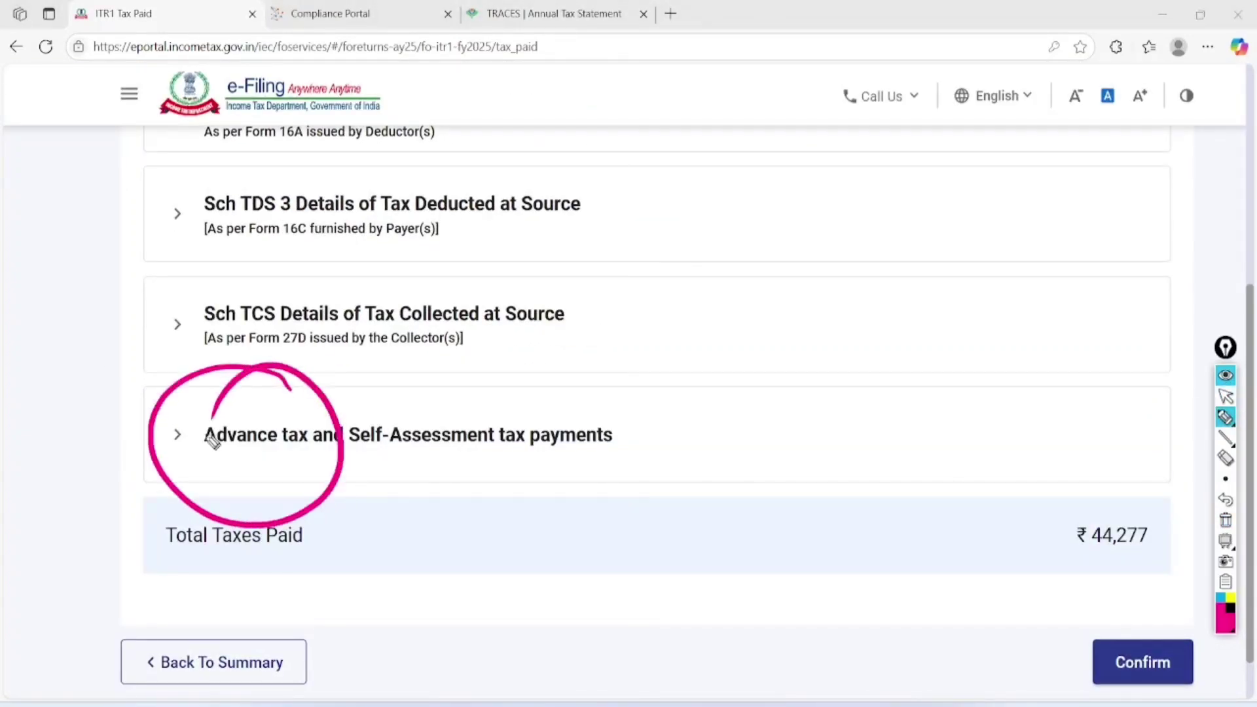
mouse_move(585, 378)
mouse_down()
mouse_move(404, 365)
mouse_move(492, 357)
mouse_move(440, 391)
mouse_up()
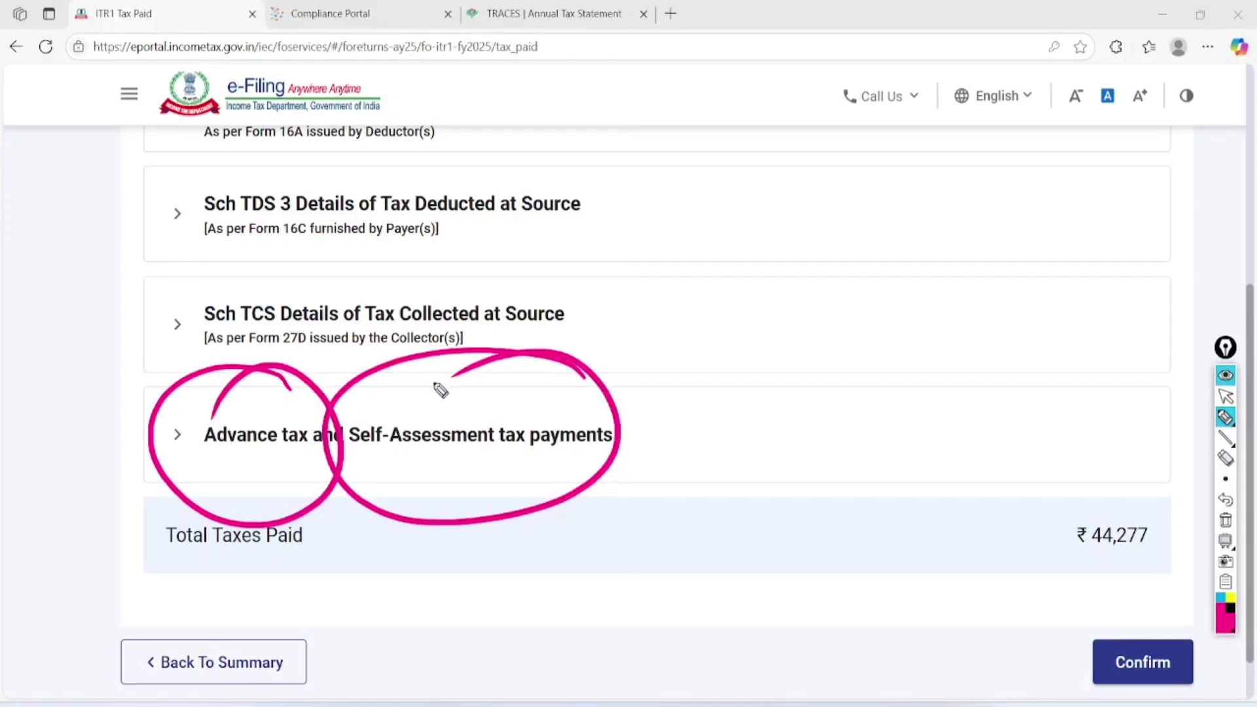
click(1226, 520)
click(1226, 396)
scroll(657, 412, up, 5)
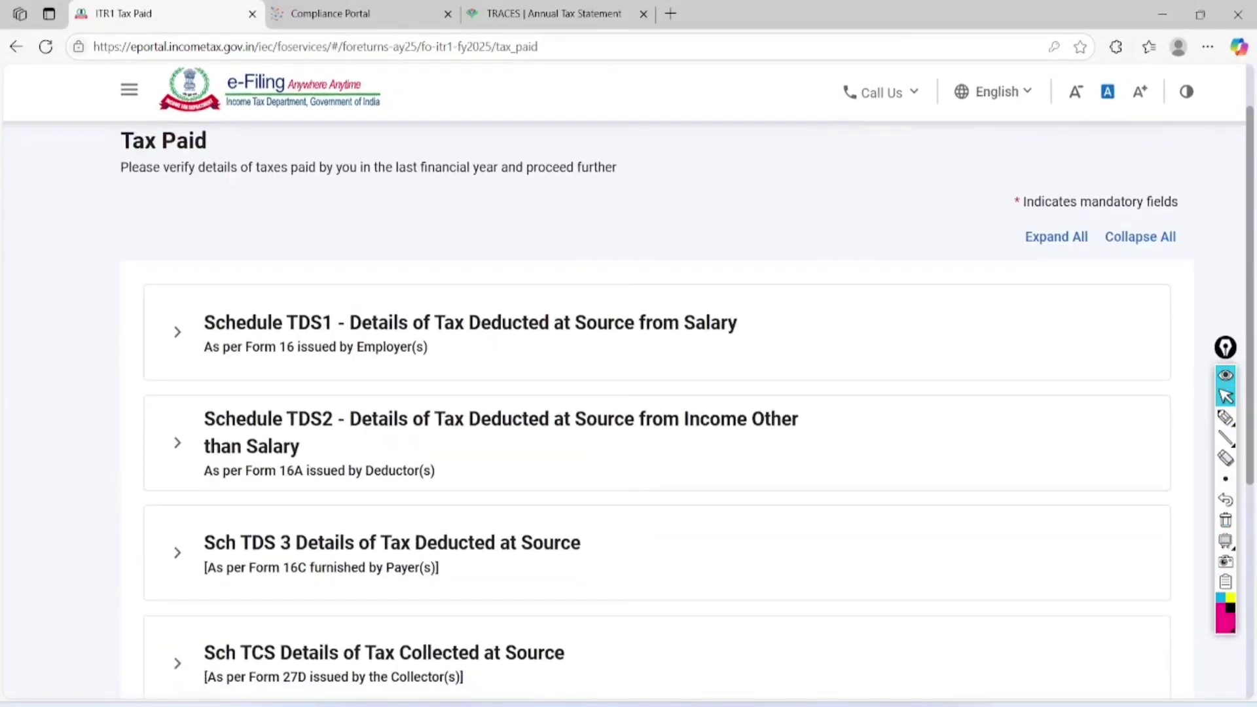
Expand Schedule TDS1, switch to the TRACES statement, circle the total amount paid and total tax deducted in Part-I, and clear the marks
click(255, 337)
scroll(655, 393, down, 3)
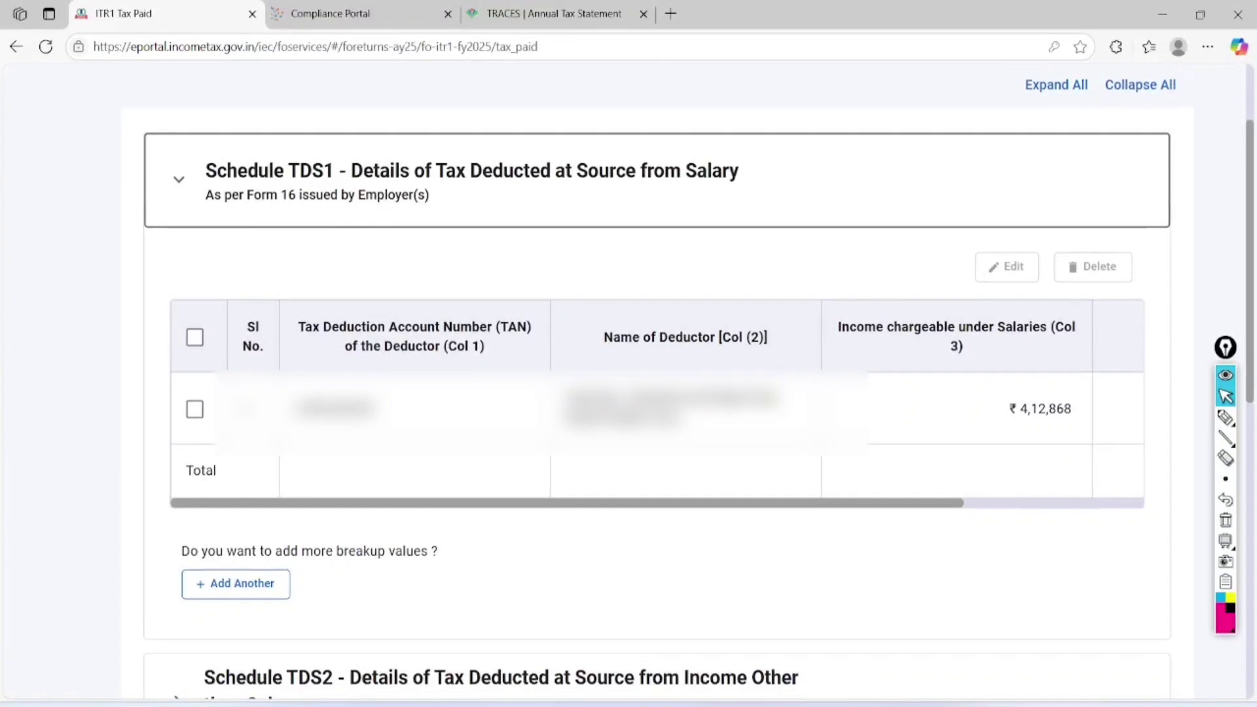
key(ctrl+shift+Tab)
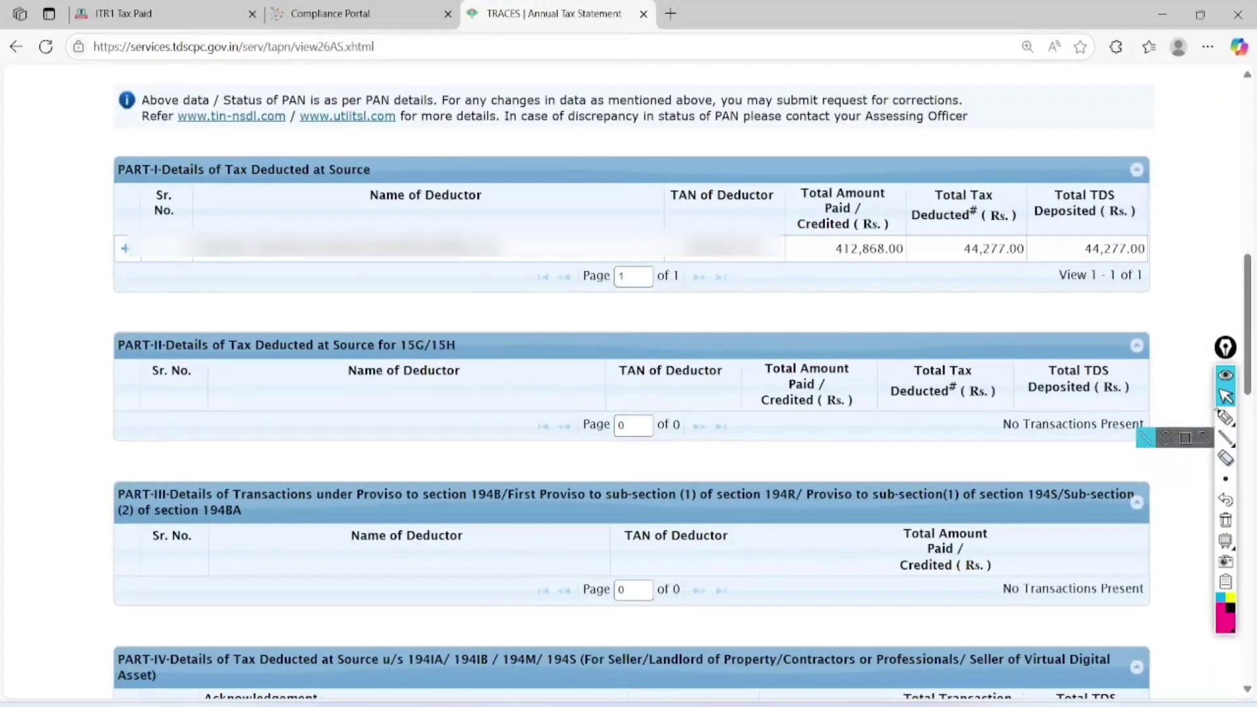
click(1226, 417)
mouse_move(913, 197)
mouse_down()
mouse_move(890, 305)
mouse_move(832, 196)
mouse_up()
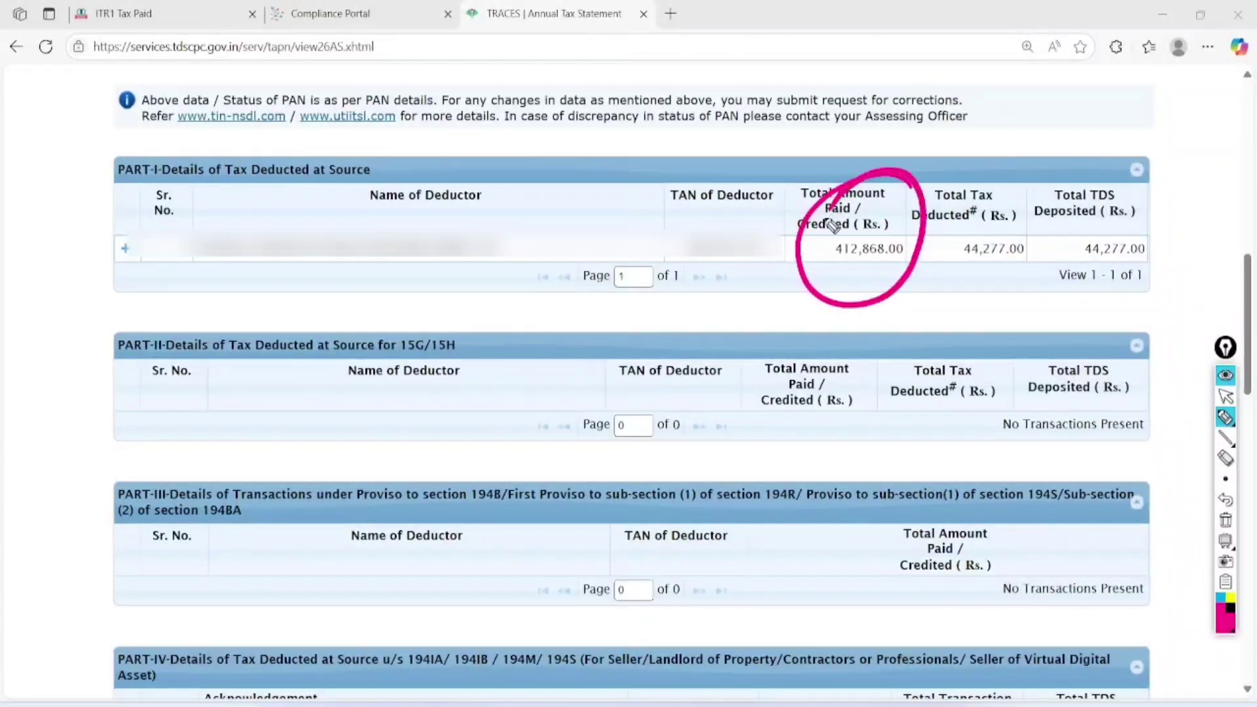
mouse_move(1041, 187)
mouse_down()
mouse_move(953, 216)
mouse_move(1002, 196)
mouse_up()
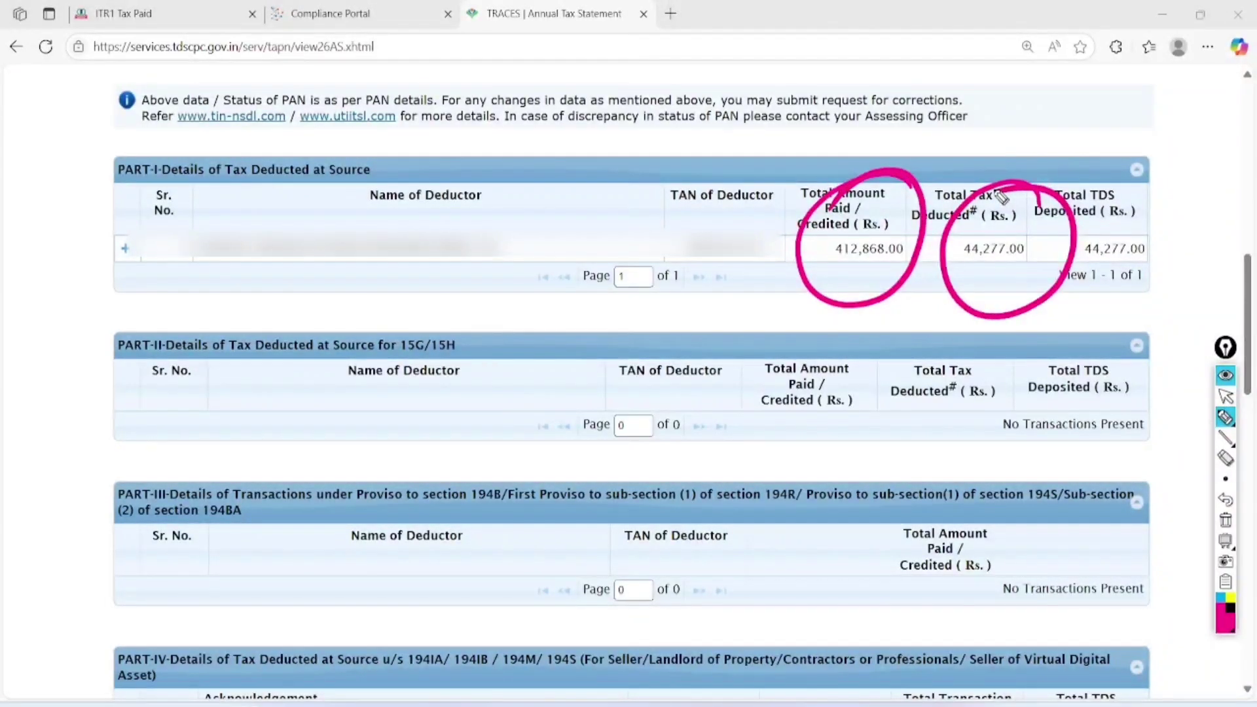
click(1226, 520)
click(1226, 396)
Switch to the Compliance Portal and check the salary and savings interest figures in the Taxpayer Information Summary
click(354, 13)
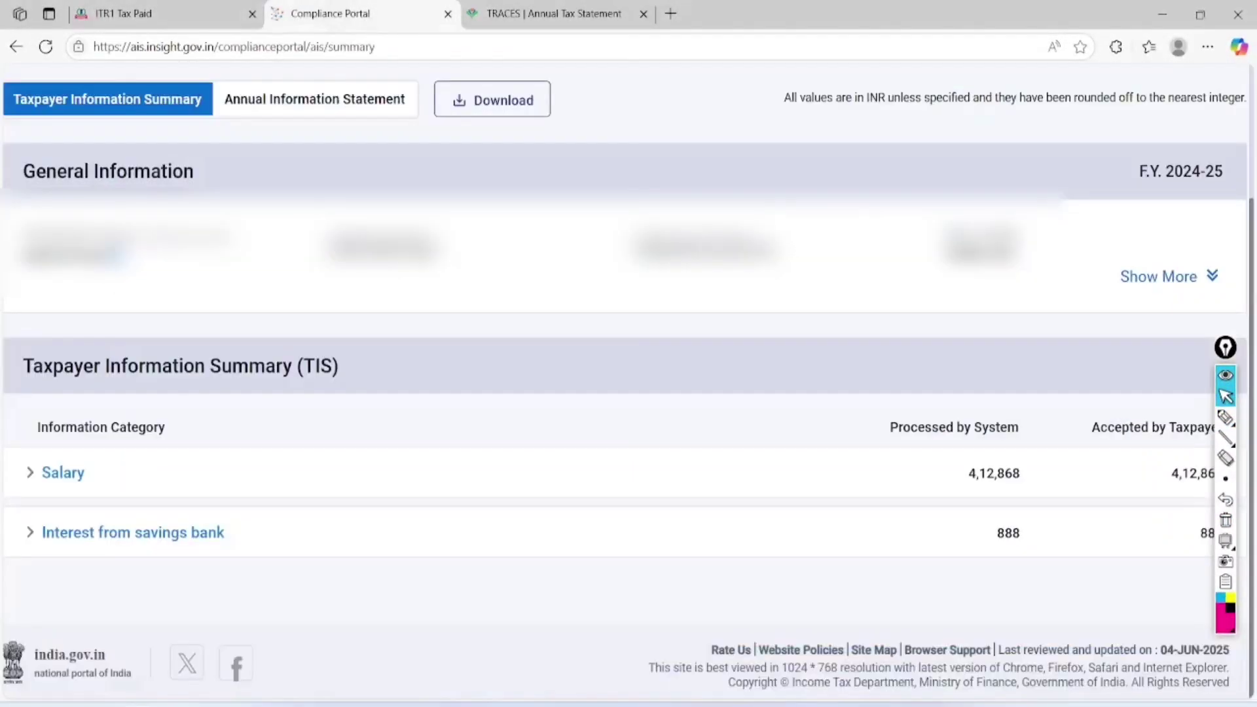
scroll(322, 524, right, 1)
scroll(323, 523, left, 1)
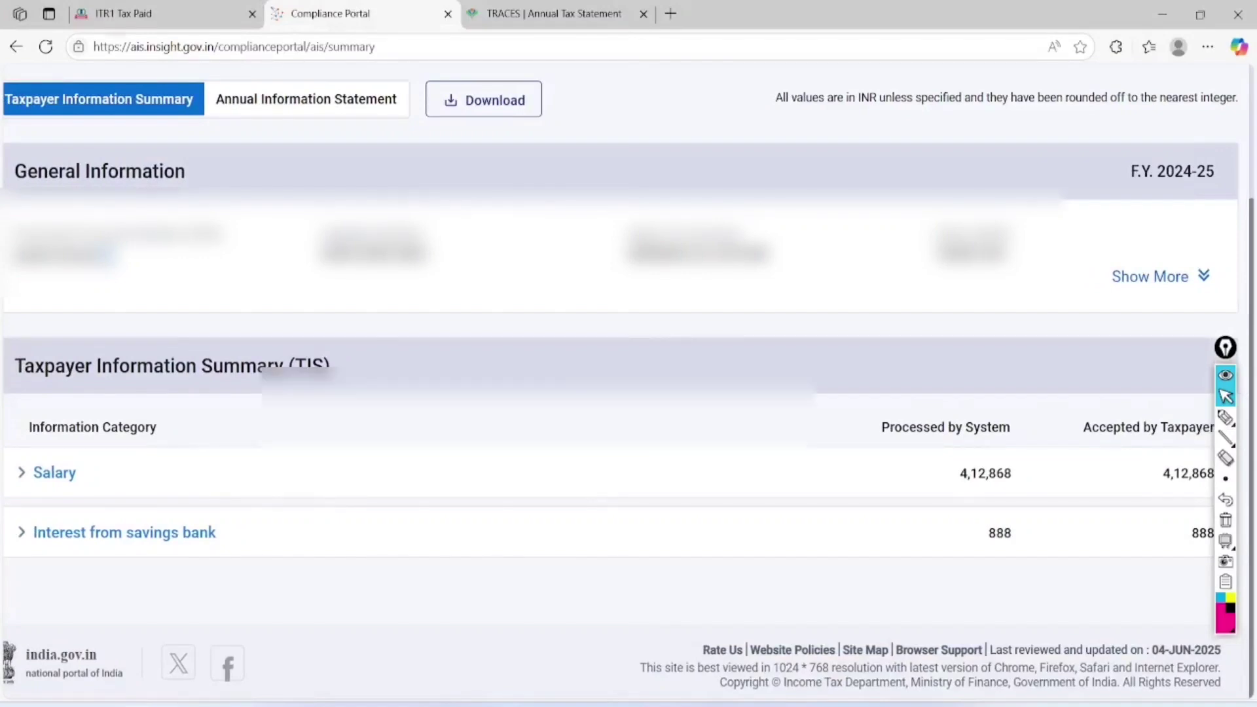
Return to the ITR-1 form, circle the deductor's Total tax deducted amount in Schedule TDS1, and clear the mark
key(ctrl+shift+Tab)
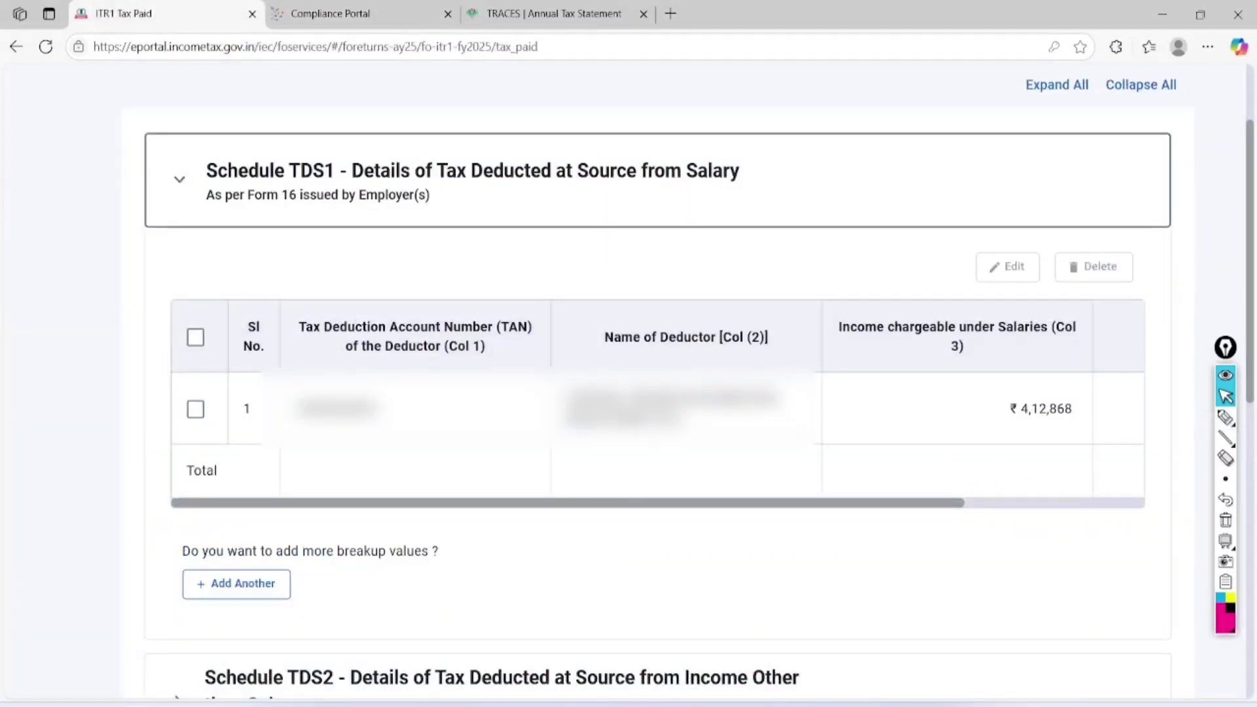
scroll(657, 403, right, 3)
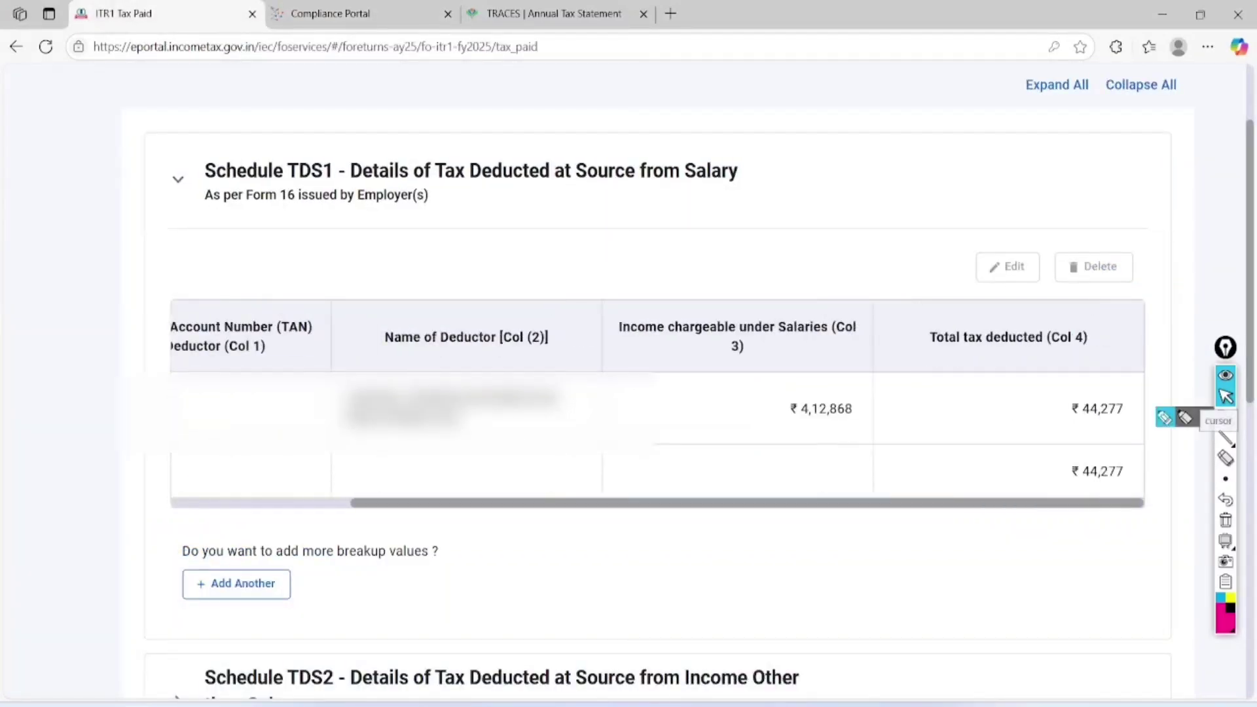
mouse_move(1225, 437)
scroll(1225, 412, right, 2)
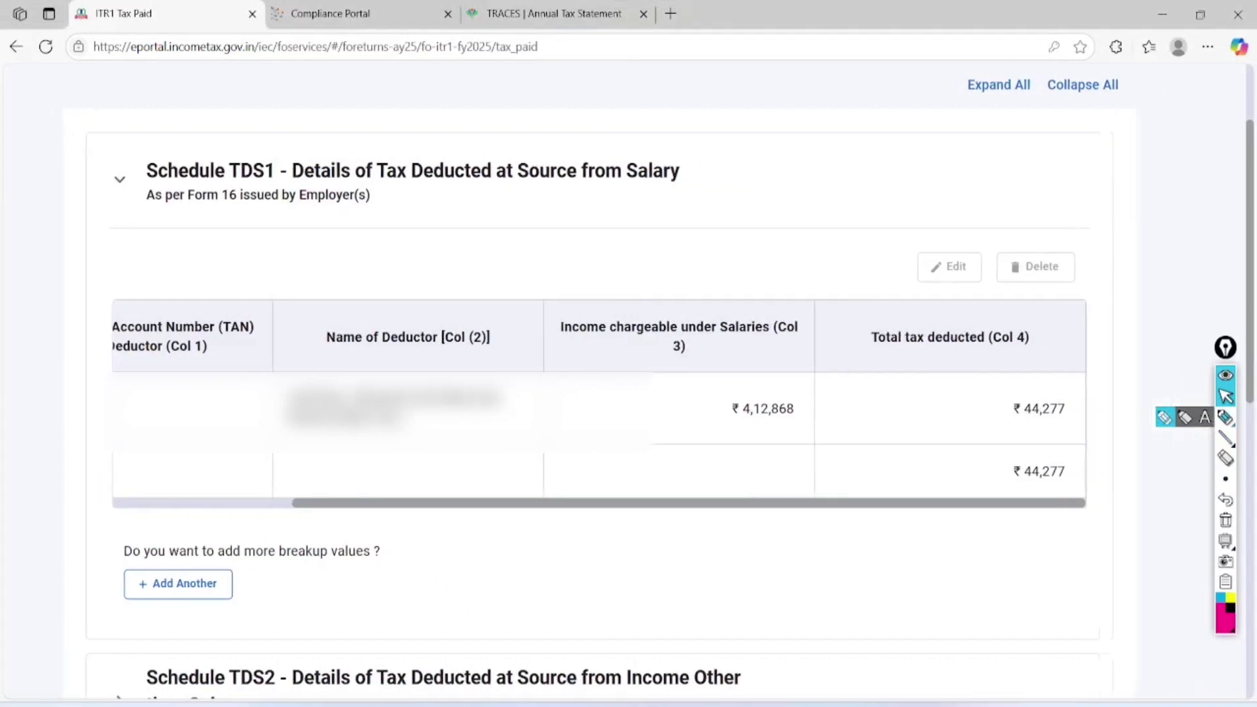
click(1226, 417)
mouse_move(1069, 378)
mouse_down()
mouse_move(1015, 426)
mouse_move(1044, 449)
mouse_move(1071, 381)
mouse_up()
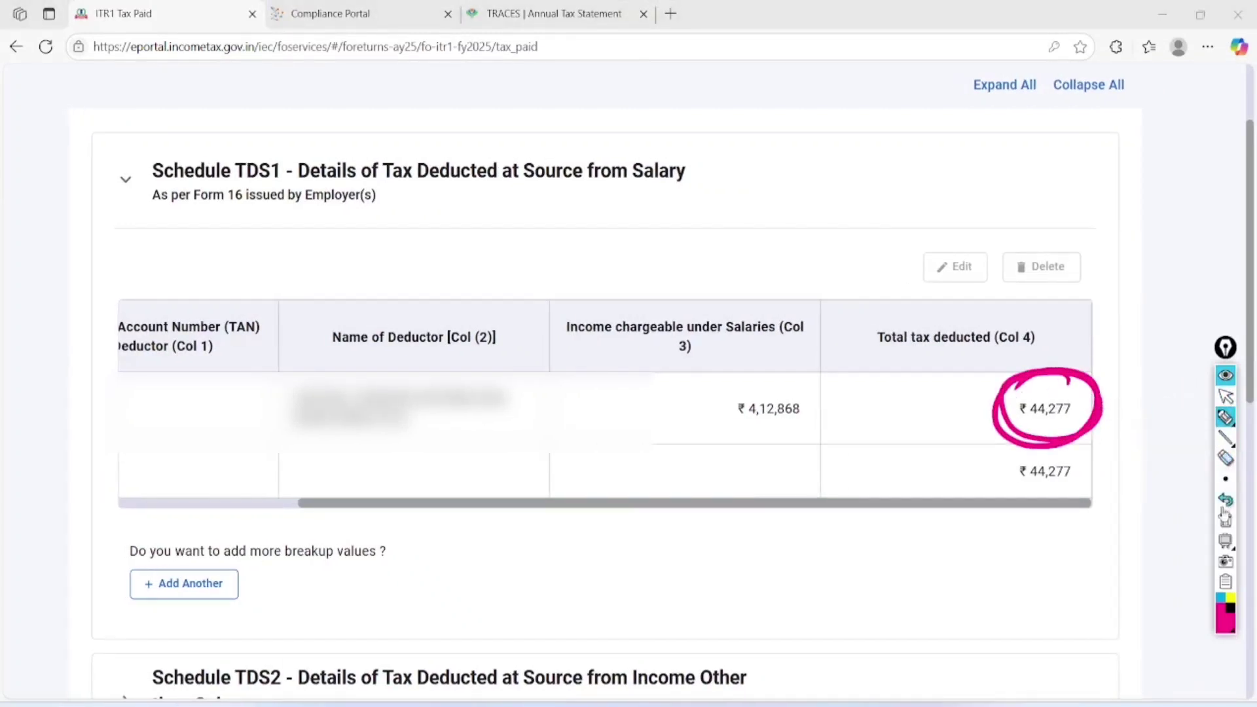
click(1226, 520)
click(1225, 397)
Start another Schedule TDS1 entry, and go back to the Tax Paid section without saving it
scroll(1227, 397, left, 4)
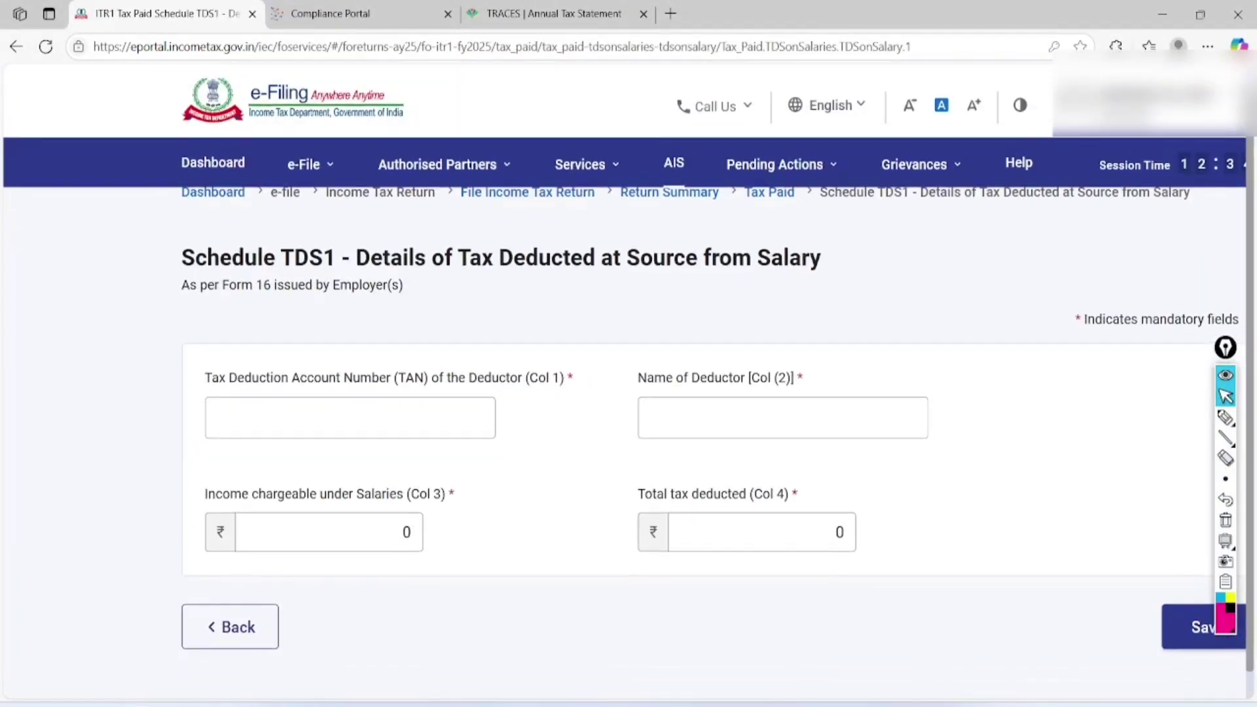
key(alt+Left)
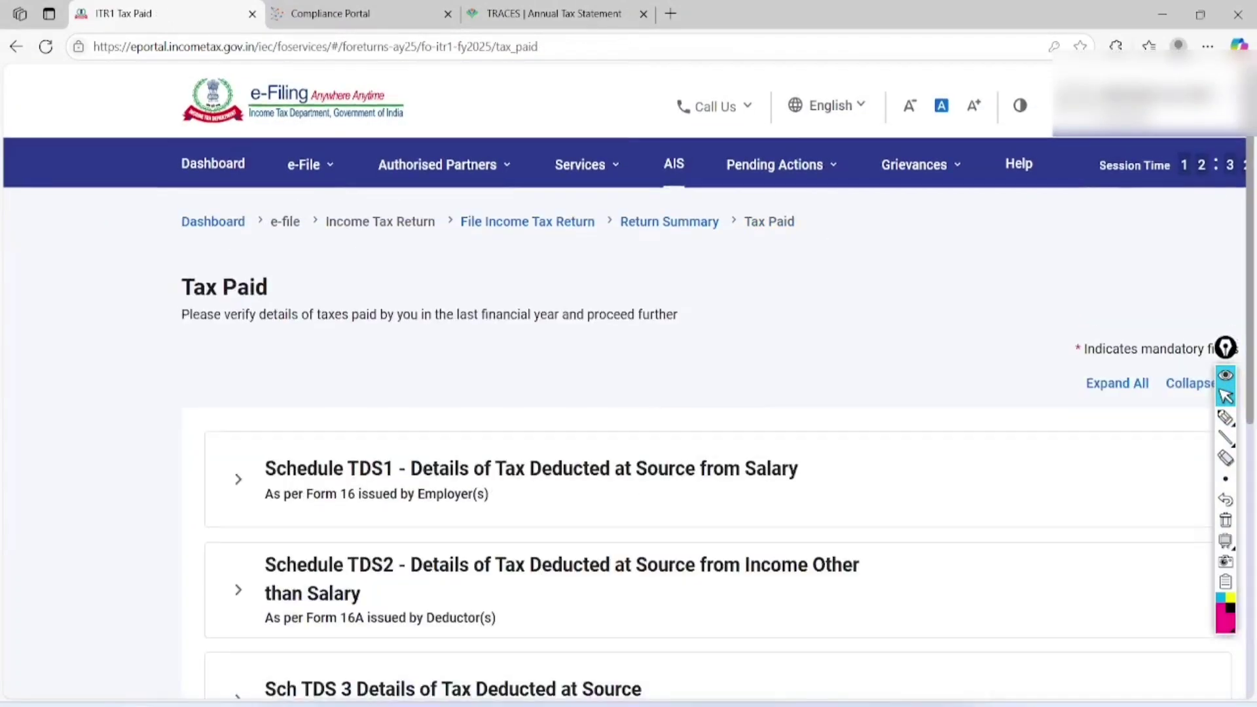
scroll(628, 386, down, 2)
scroll(629, 386, down, 3)
scroll(628, 380, down, 3)
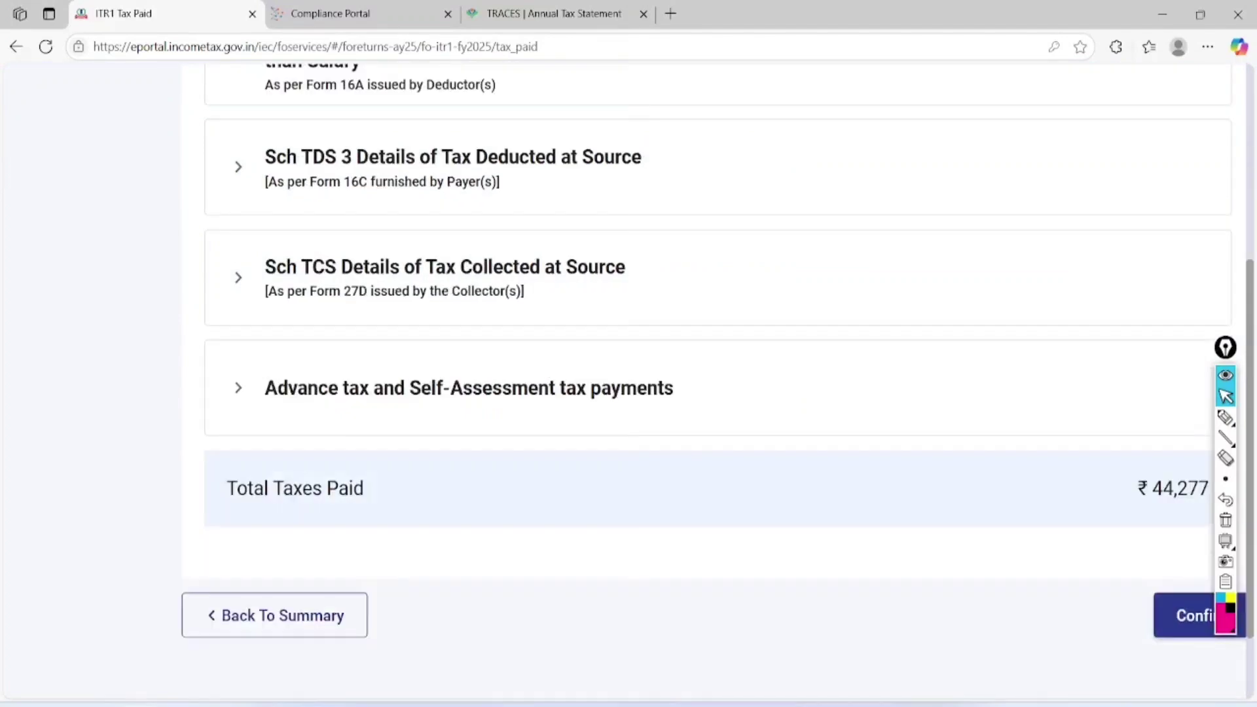
Expand Schedule TDS2 to check it for entries, and confirm the Tax Paid section
scroll(628, 380, up, 5)
click(238, 364)
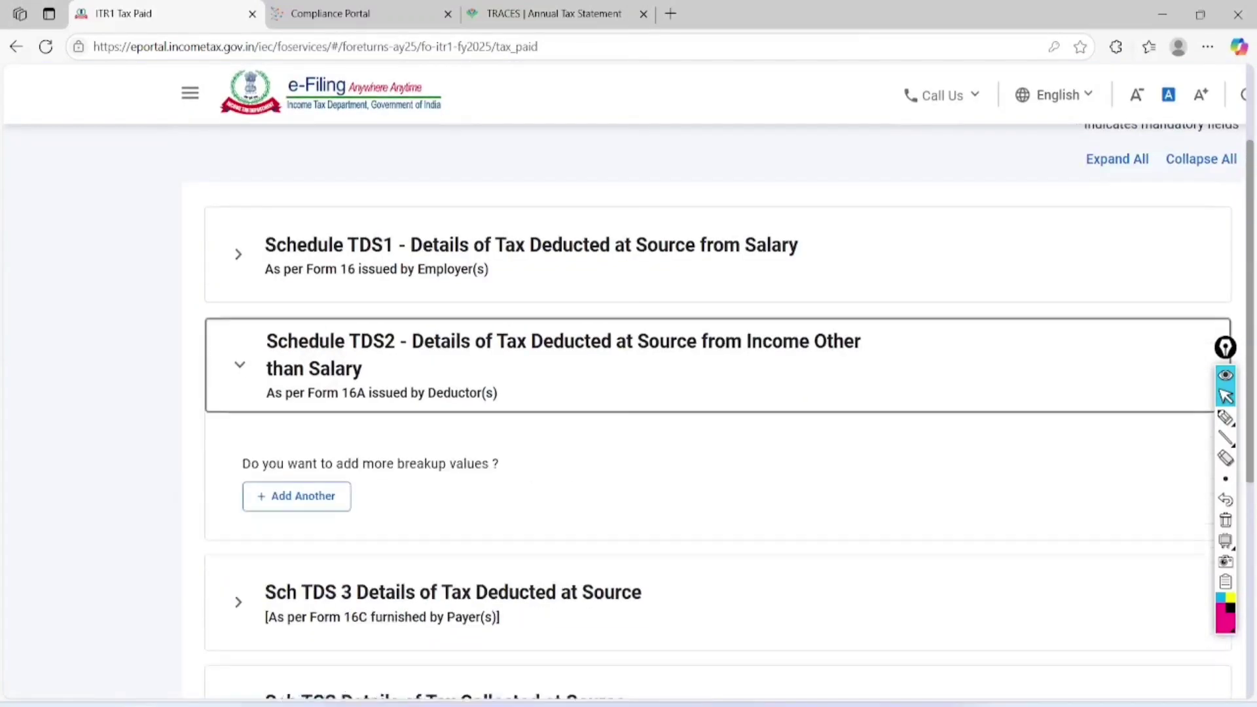
scroll(629, 380, down, 7)
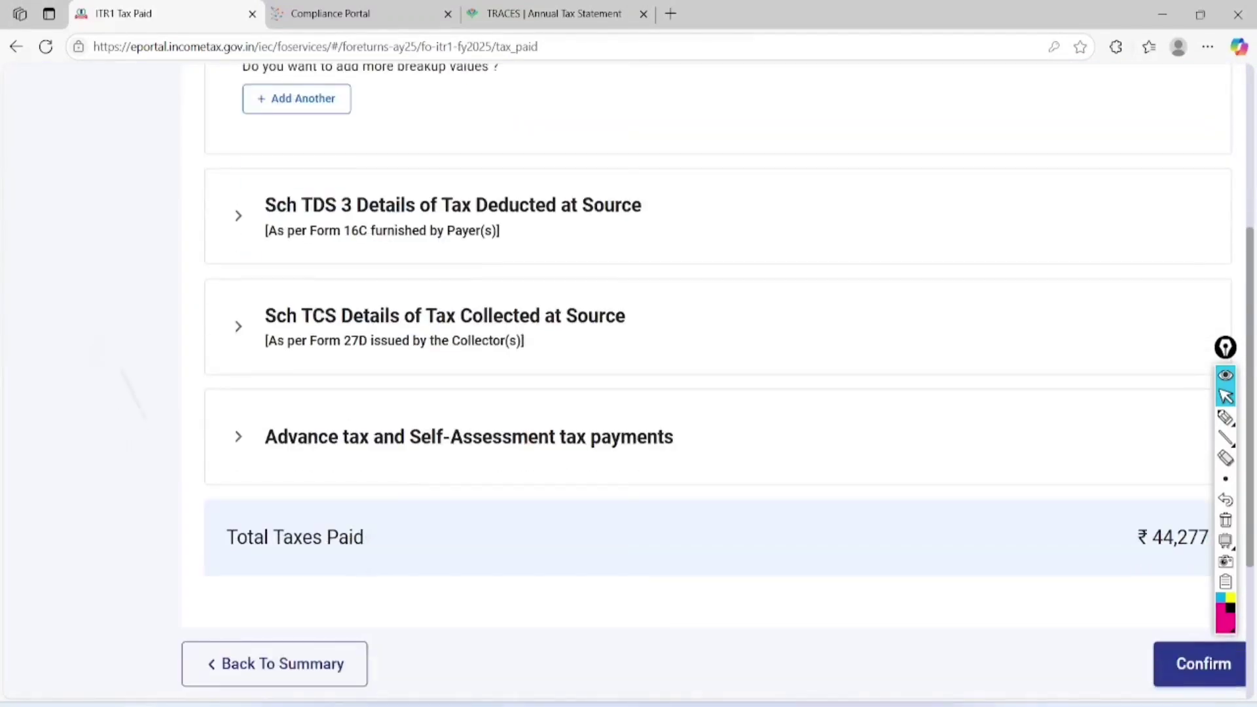
click(1167, 520)
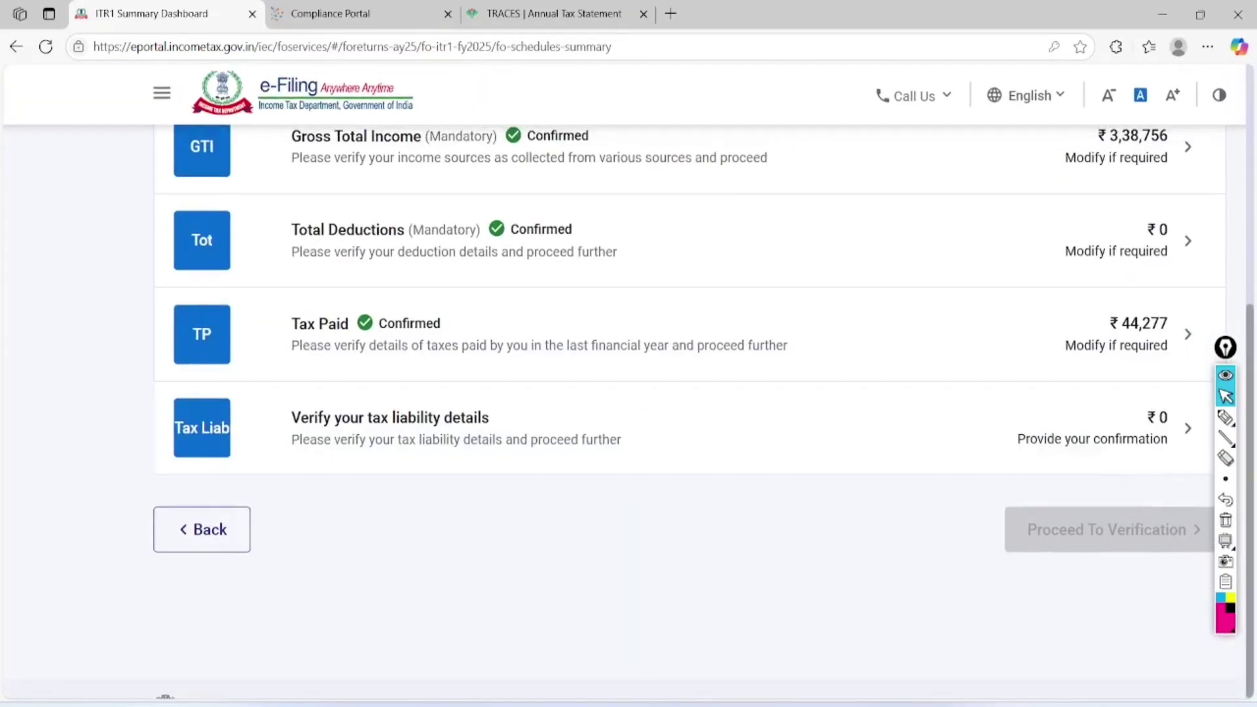
Open the tax liability details, review the computation of income and tax, circle the Rebate u/s 87A amount, and clear the mark
click(1187, 428)
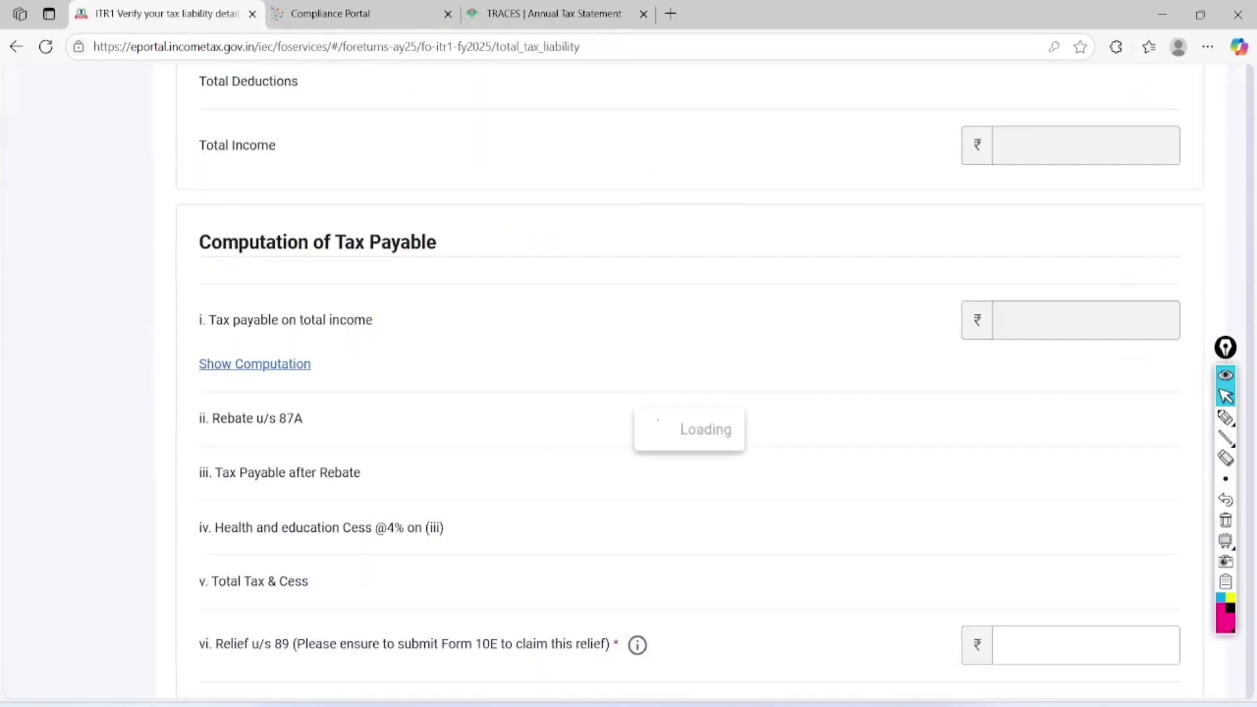
scroll(628, 379, down, 3)
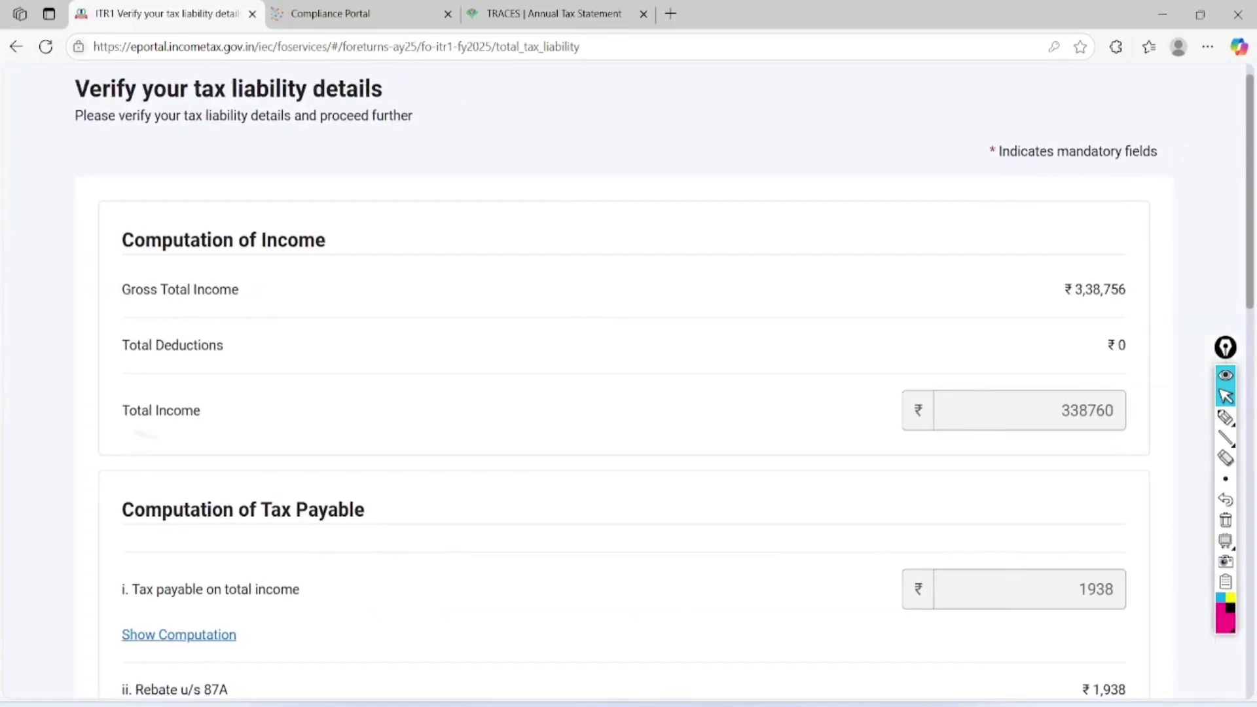
scroll(629, 380, down, 3)
scroll(629, 380, down, 2)
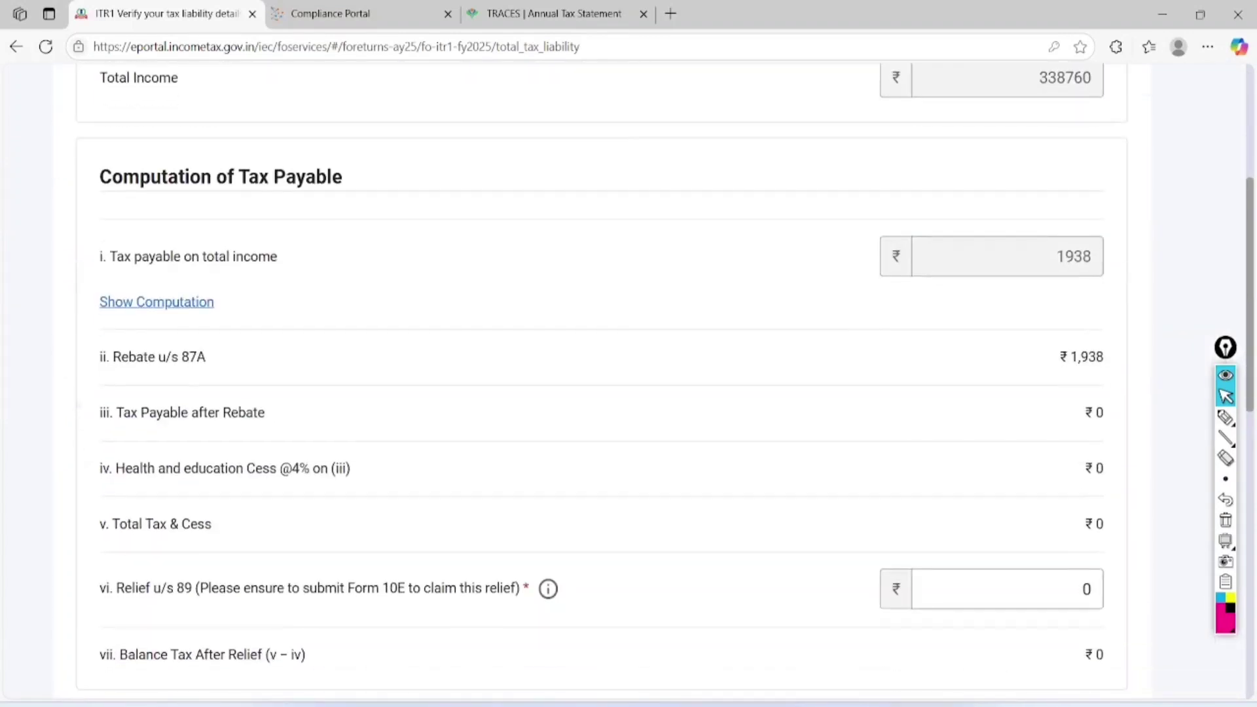
click(1225, 417)
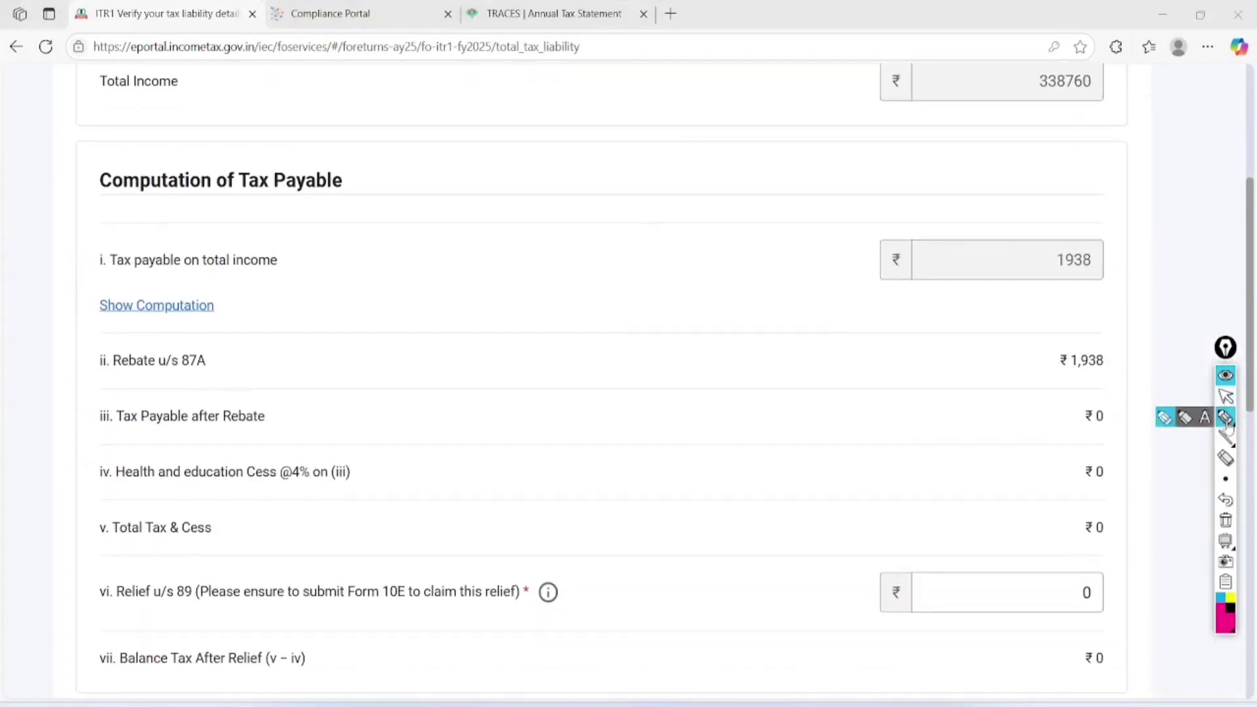
mouse_move(1123, 322)
mouse_down()
mouse_move(1055, 341)
mouse_move(1137, 371)
mouse_move(1080, 441)
mouse_move(1083, 319)
mouse_up()
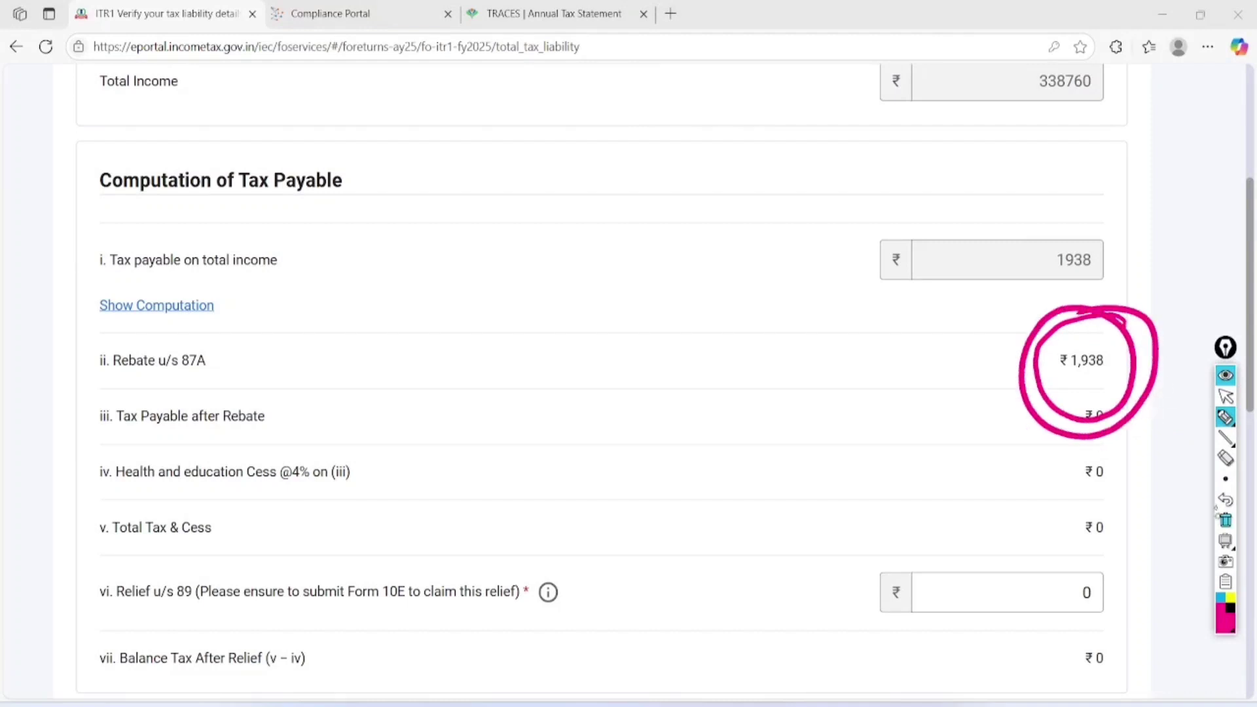
click(1226, 521)
click(1226, 397)
Review the interest, fee and total tax figures, and confirm the tax liability details
scroll(628, 393, down, 9)
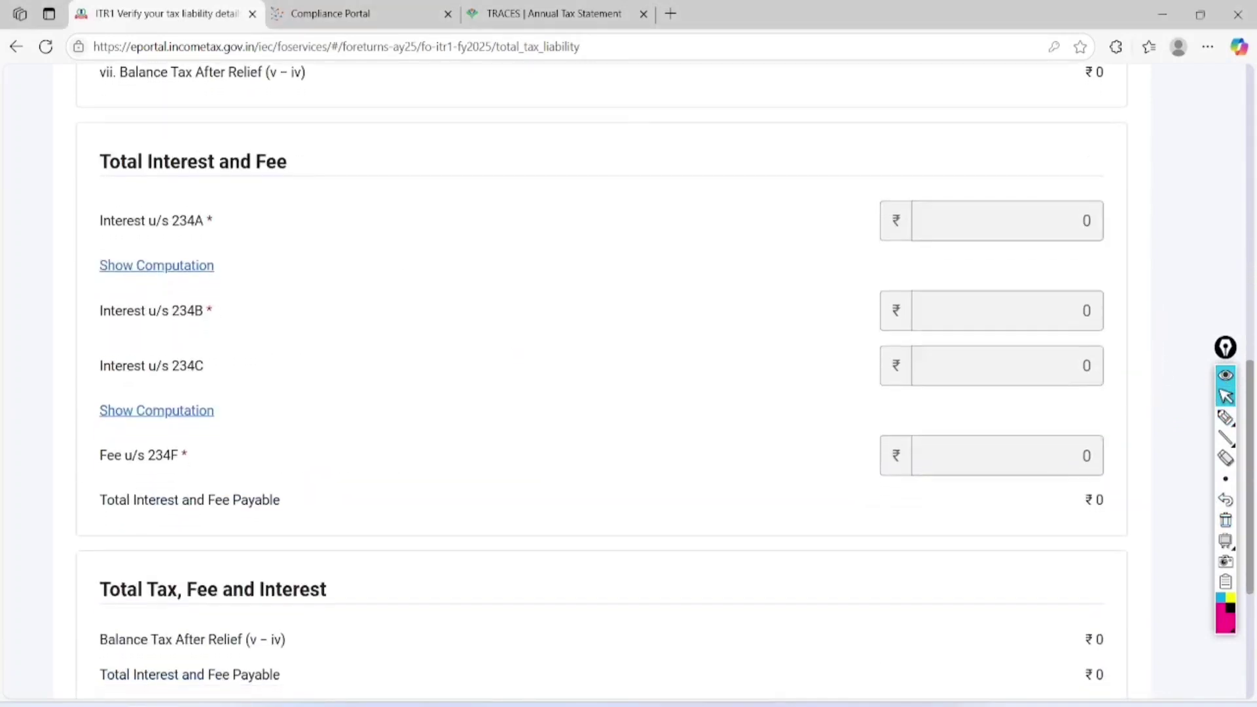
scroll(629, 380, down, 5)
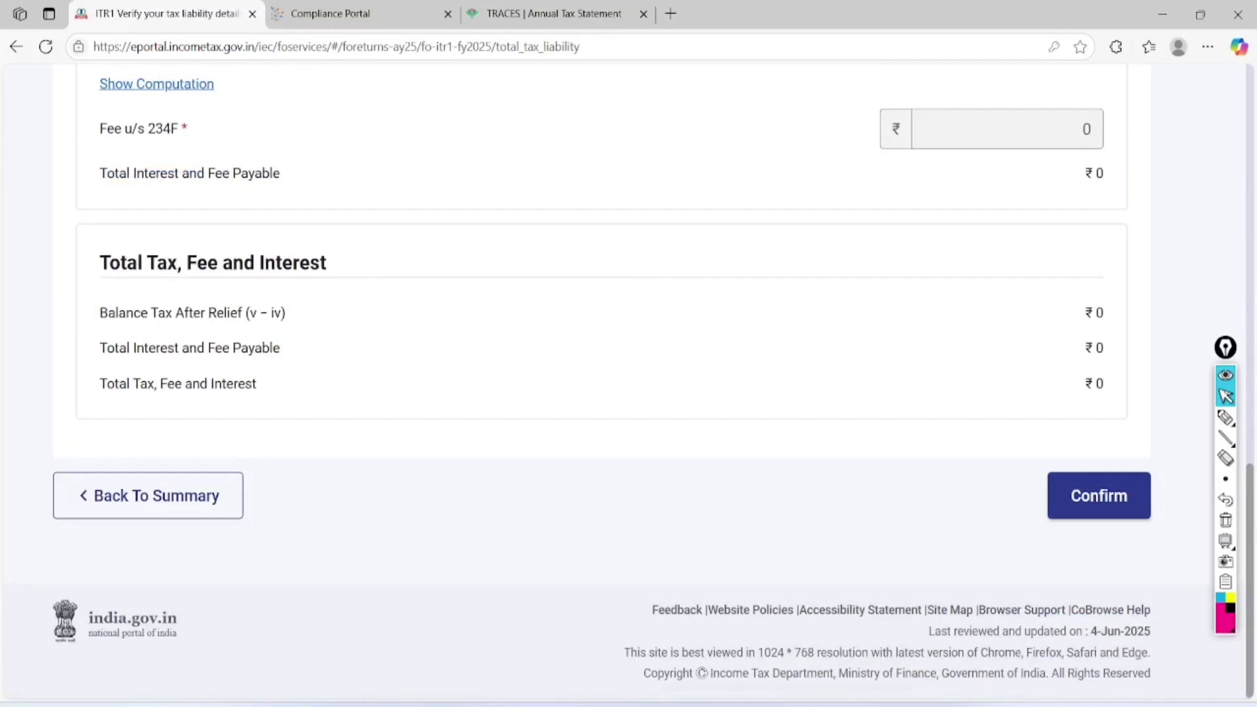
click(1098, 496)
Circle the completion message above the Return Summary sections with the pen, and clear the mark
scroll(629, 393, up, 3)
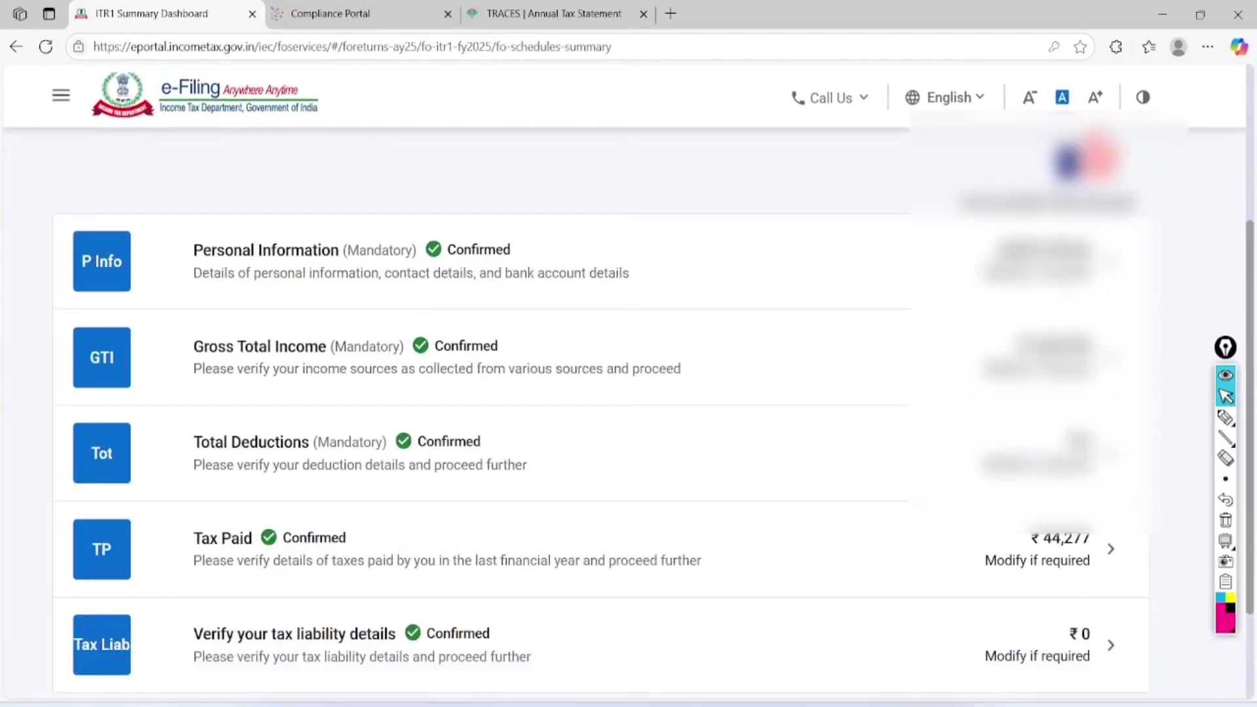
scroll(629, 393, up, 2)
click(1226, 417)
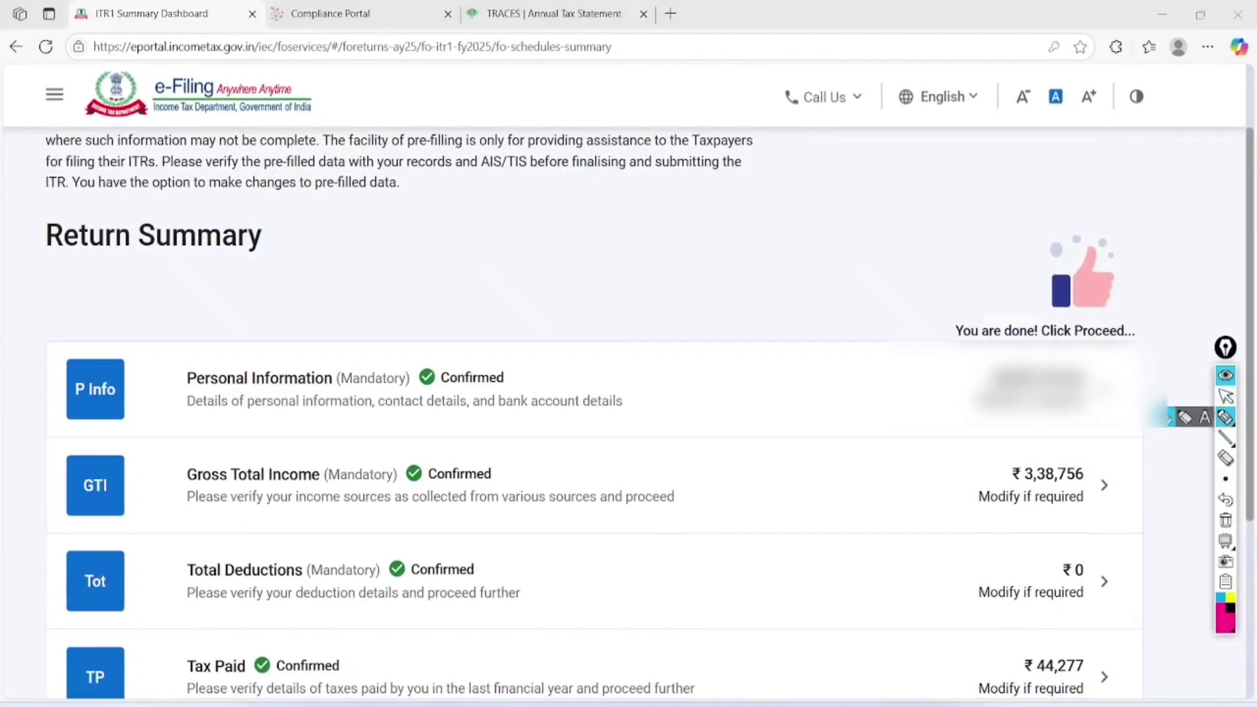
mouse_move(1157, 226)
mouse_down()
mouse_move(995, 216)
mouse_move(1155, 353)
mouse_move(1055, 231)
mouse_up()
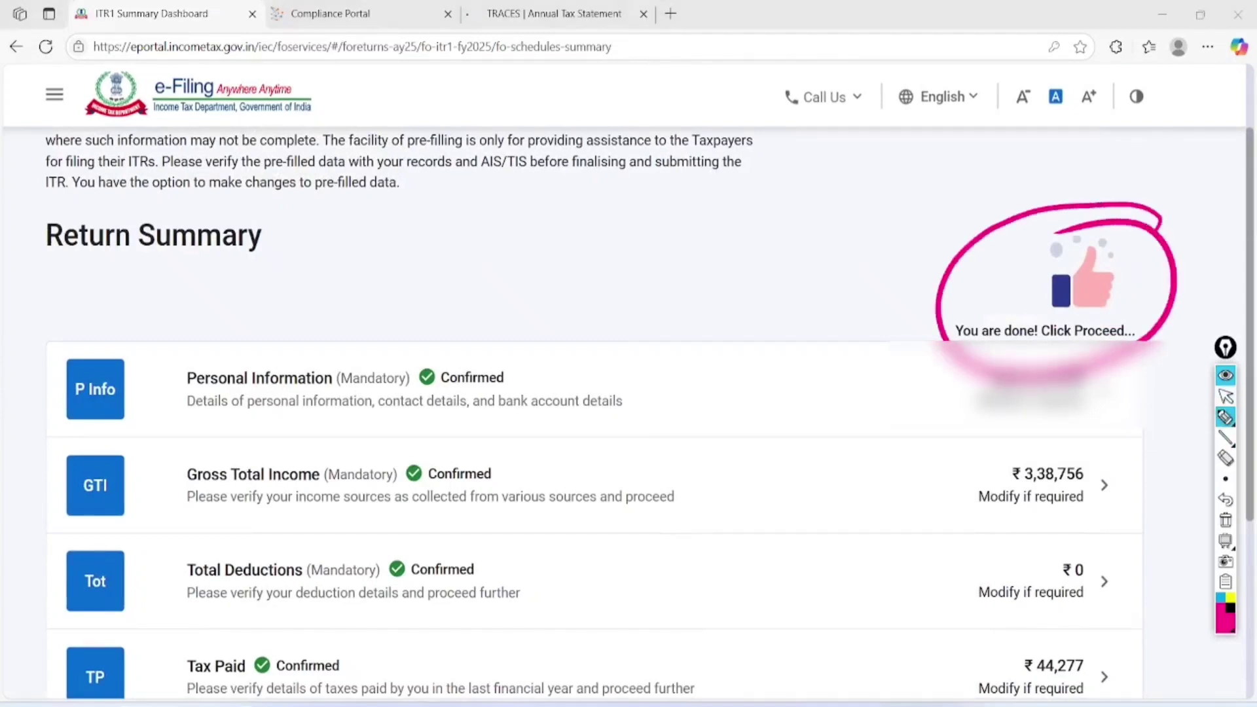
click(1225, 521)
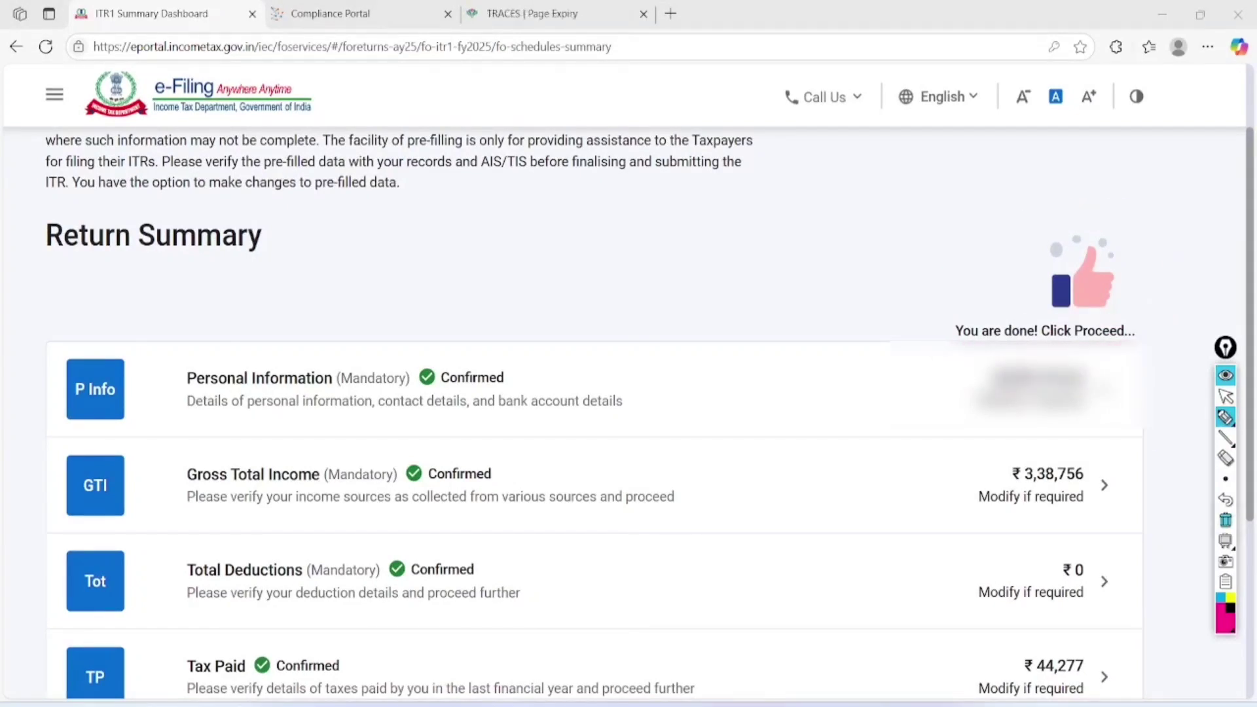
click(1225, 396)
Proceed to verification from the Return Summary, then circle the refund eligibility message with the pen and add a tick beside it
scroll(595, 380, down, 7)
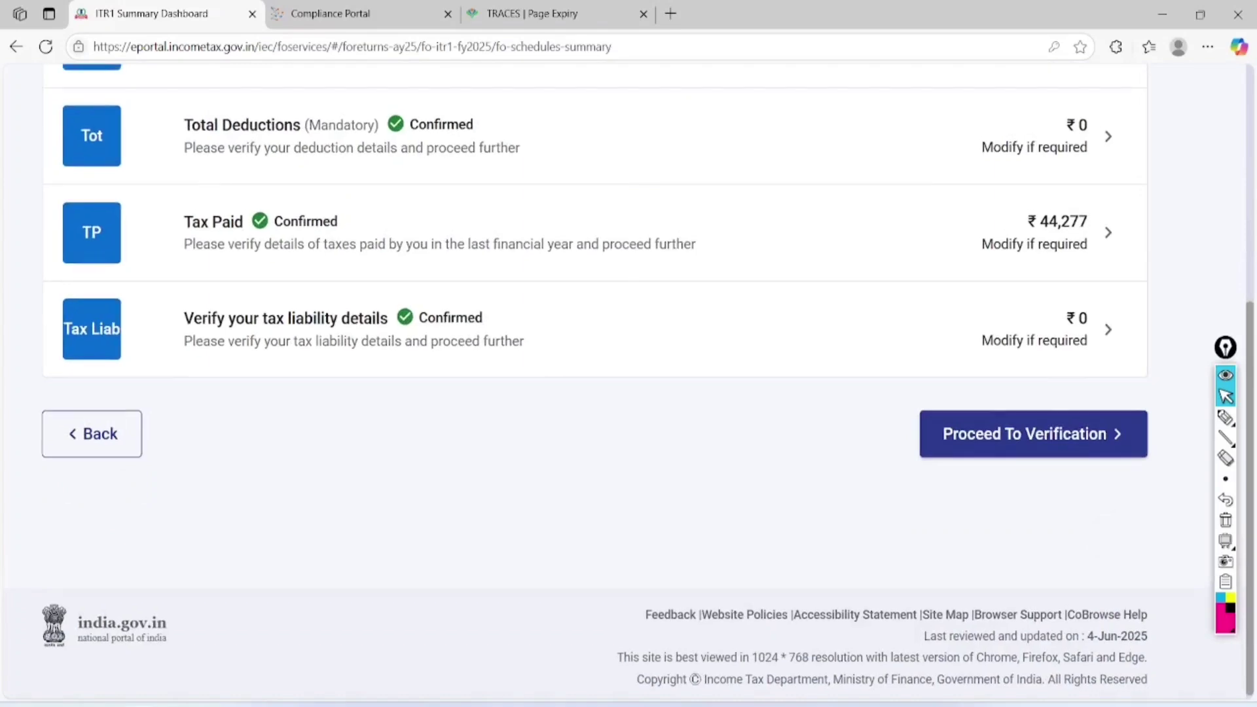
click(1033, 434)
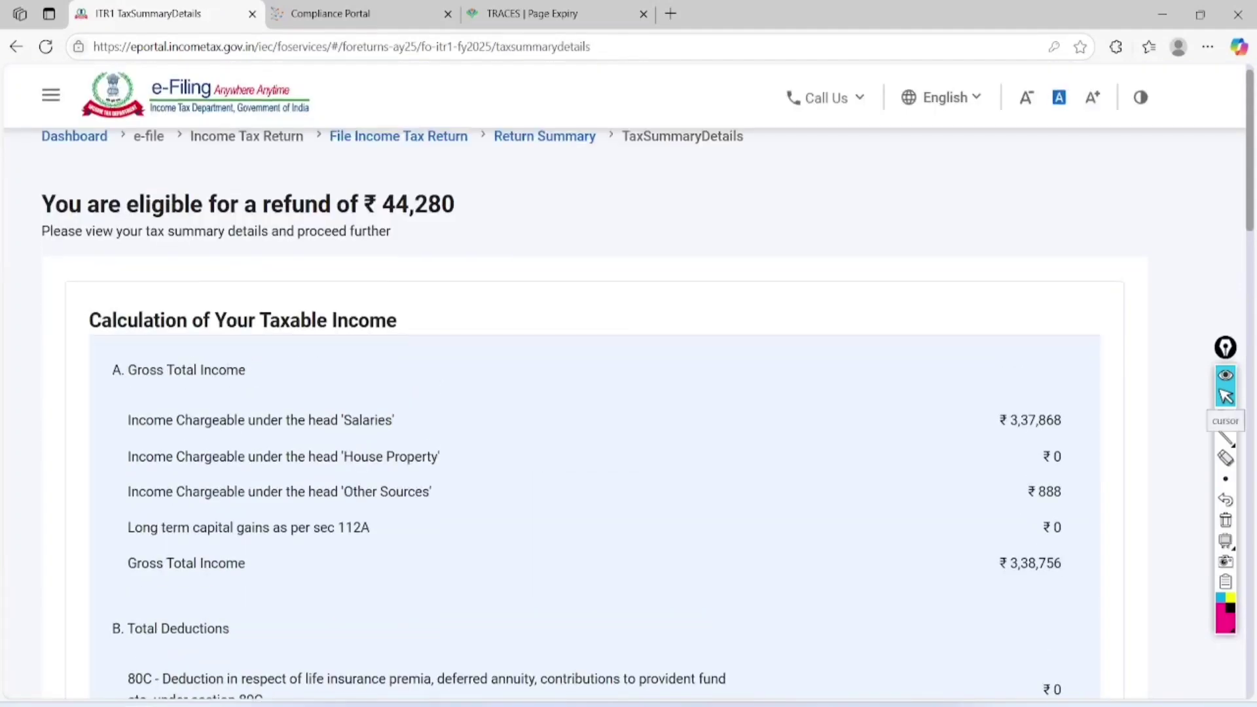
click(1226, 417)
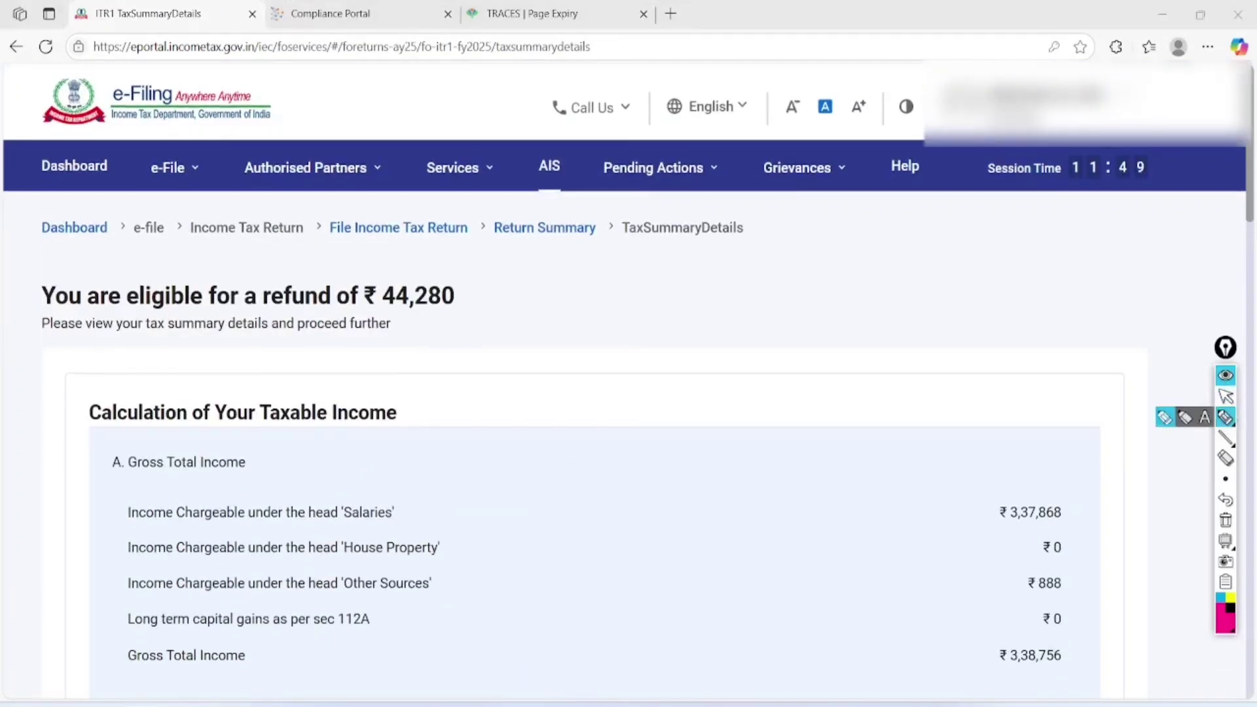
mouse_move(151, 239)
mouse_down()
mouse_move(33, 323)
mouse_move(401, 351)
mouse_move(222, 209)
mouse_move(57, 256)
mouse_up()
drag(504, 277, 628, 258)
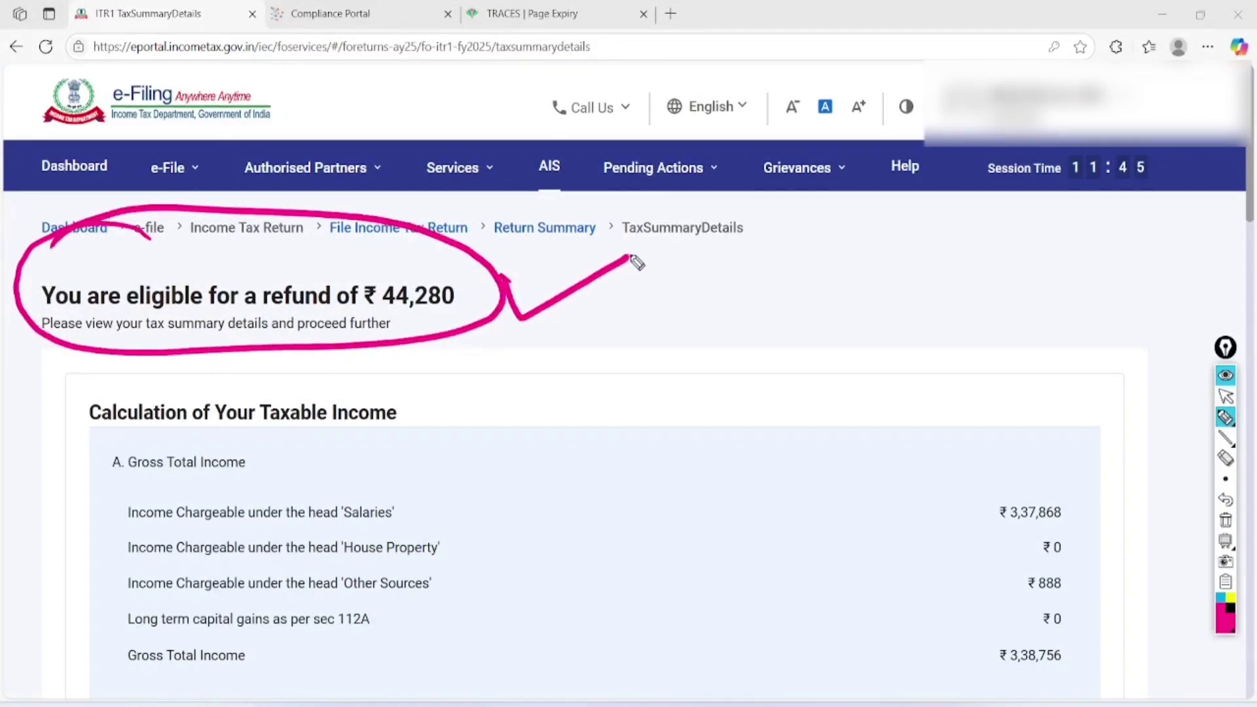
Handwrite TDS beside the refund message and underline it, write and circle a second note beneath it, and clear all pen marks
drag(683, 299, 781, 250)
drag(770, 262, 788, 352)
mouse_move(797, 252)
mouse_down()
mouse_move(882, 277)
mouse_move(817, 306)
mouse_up()
drag(843, 234, 861, 283)
drag(928, 205, 898, 294)
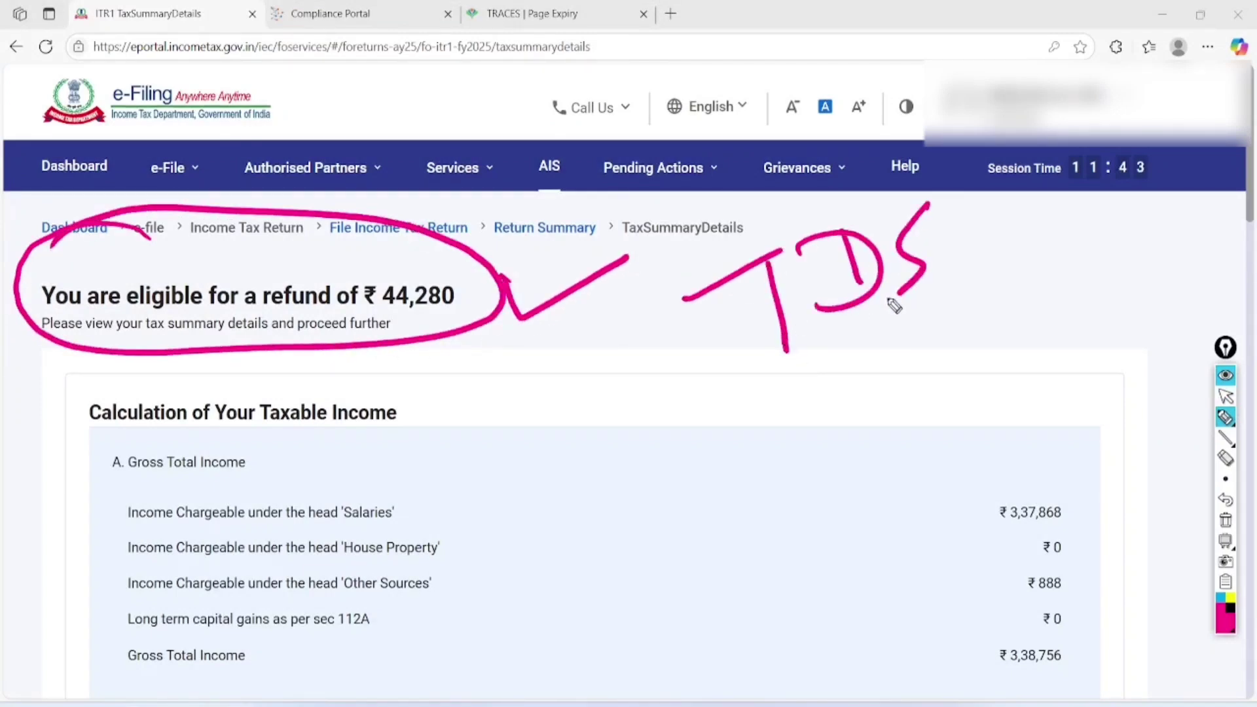
mouse_move(791, 380)
mouse_down()
mouse_move(957, 293)
mouse_move(962, 323)
mouse_up()
mouse_move(690, 473)
mouse_down()
mouse_move(718, 455)
mouse_move(742, 515)
mouse_up()
mouse_move(765, 445)
mouse_down()
mouse_move(774, 503)
mouse_move(804, 480)
mouse_move(806, 443)
mouse_move(746, 458)
mouse_move(743, 485)
mouse_up()
drag(740, 485, 798, 471)
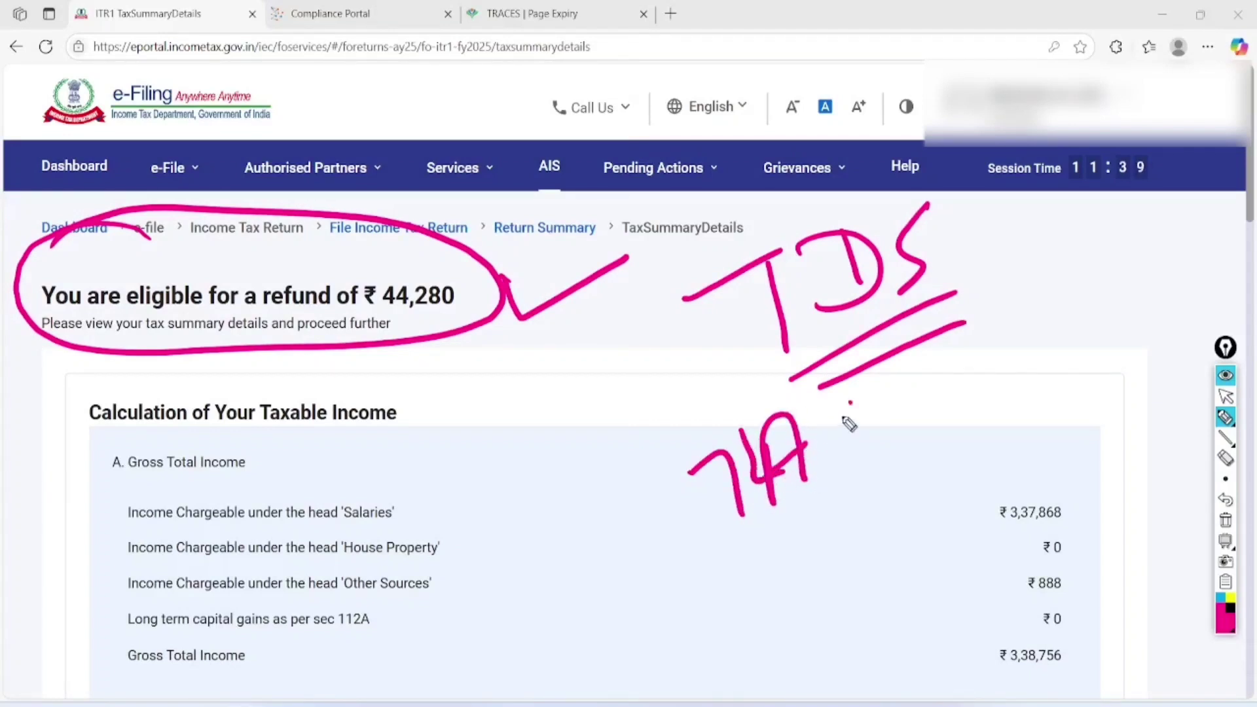
drag(852, 401, 897, 429)
drag(727, 537, 899, 452)
drag(746, 546, 841, 498)
mouse_move(904, 389)
mouse_down()
mouse_move(659, 471)
mouse_move(792, 344)
mouse_up()
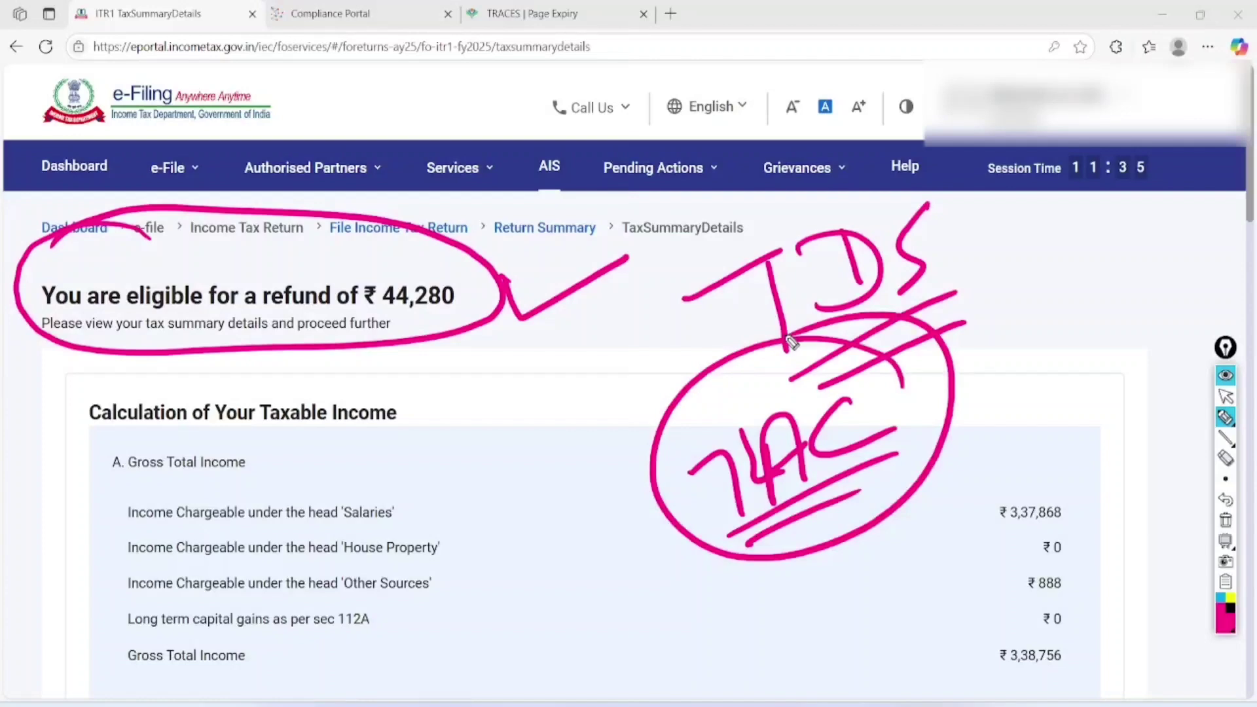
click(1225, 520)
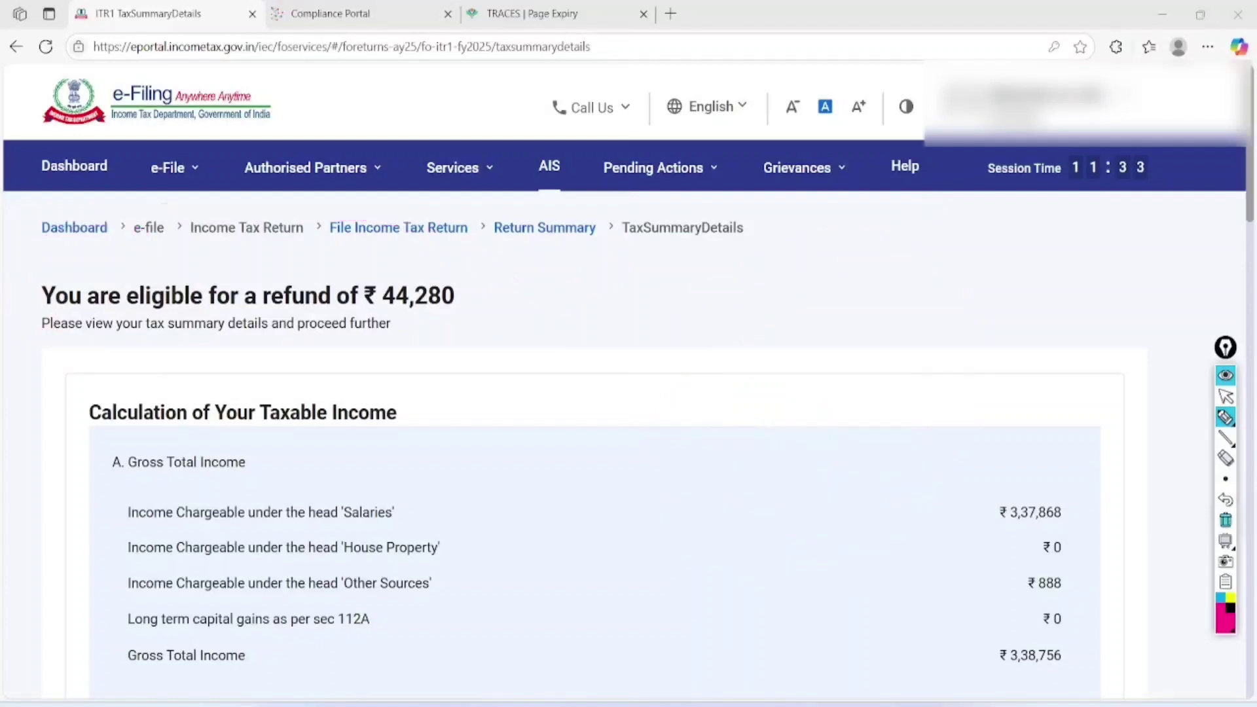
click(1225, 458)
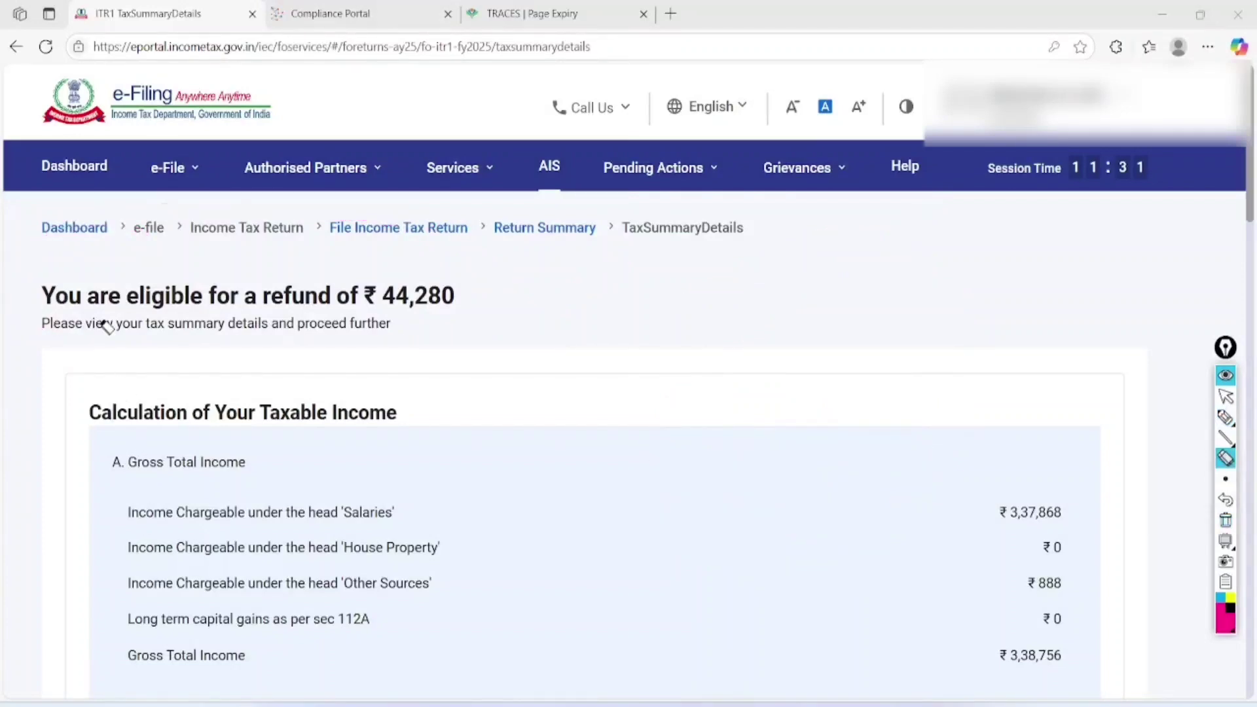
Review the Amount Payable/Refund section, circling Total Tax Liability and underlining Total Tax Paid and Refund with the pen, and clear the marks
click(1225, 396)
scroll(628, 380, down, 7)
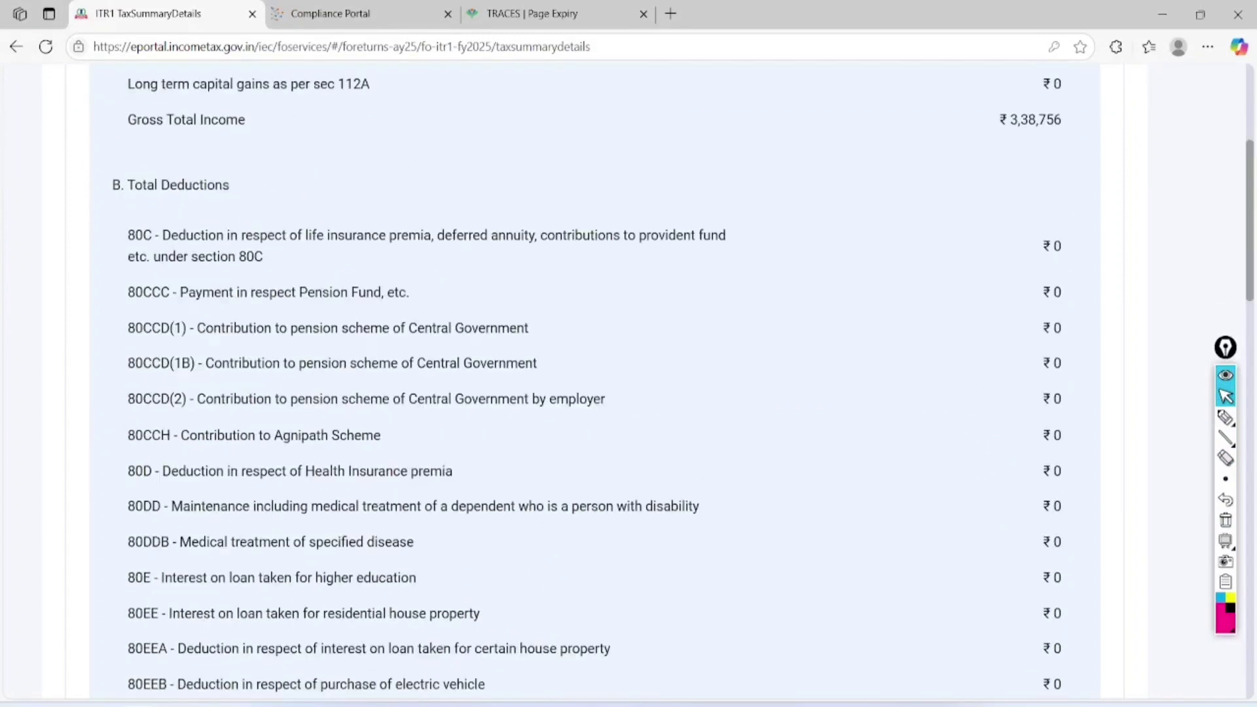
scroll(589, 393, down, 15)
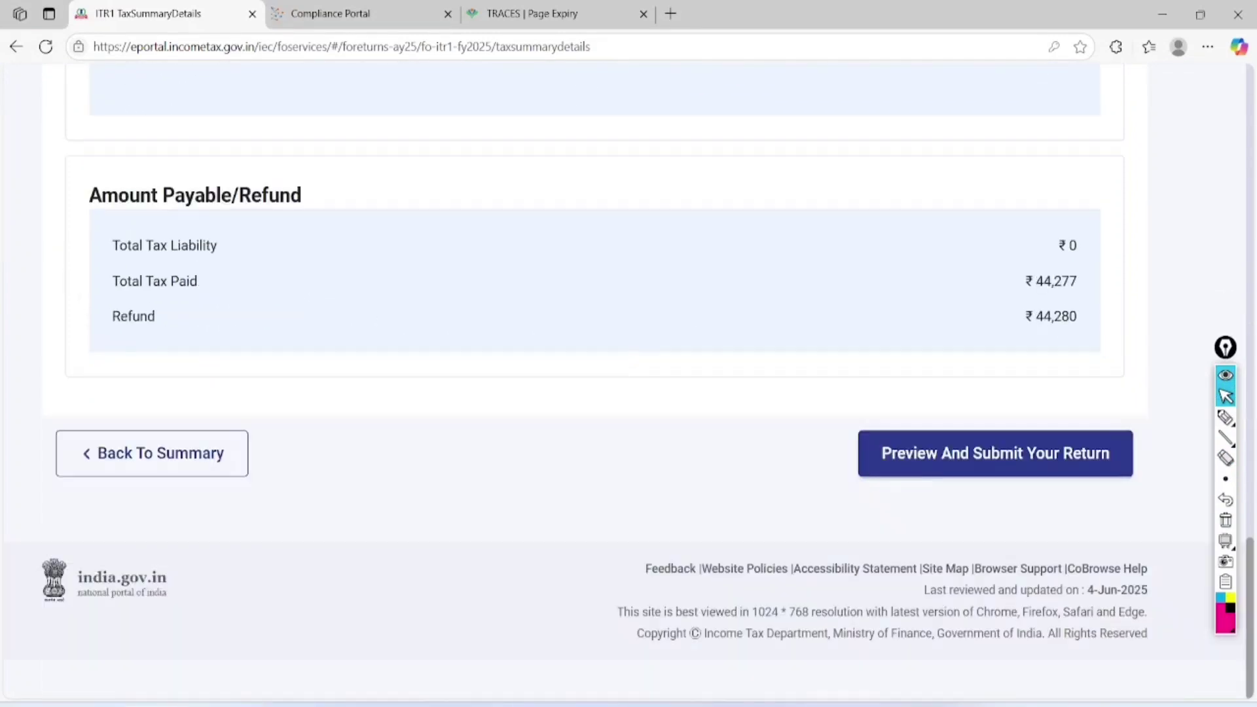
scroll(589, 373, up, 1)
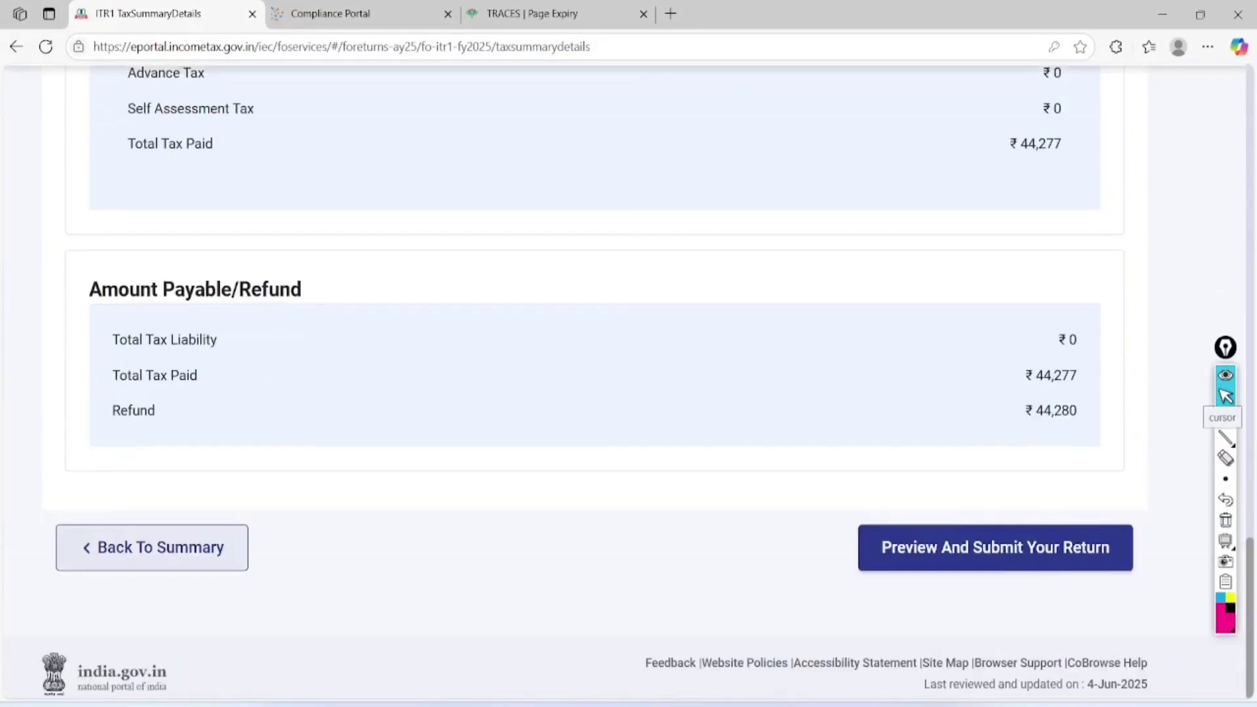
click(1225, 417)
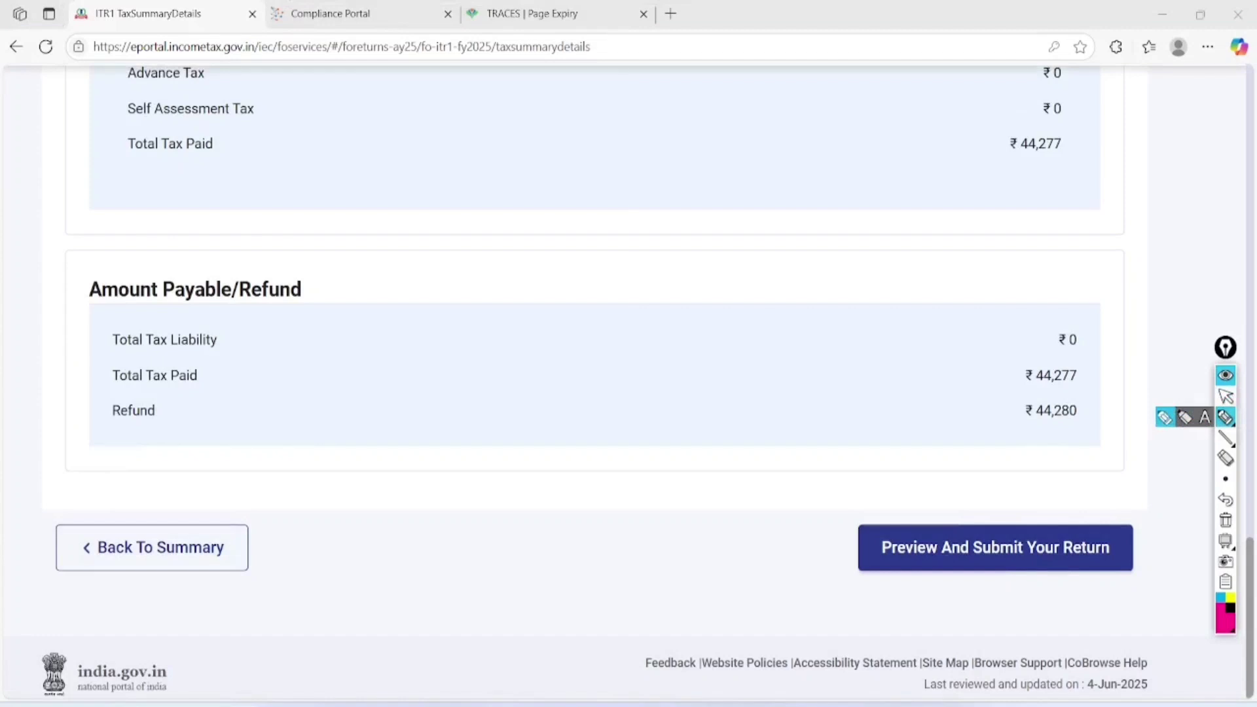
mouse_move(1110, 318)
mouse_down()
mouse_move(1047, 351)
mouse_move(1061, 317)
mouse_up()
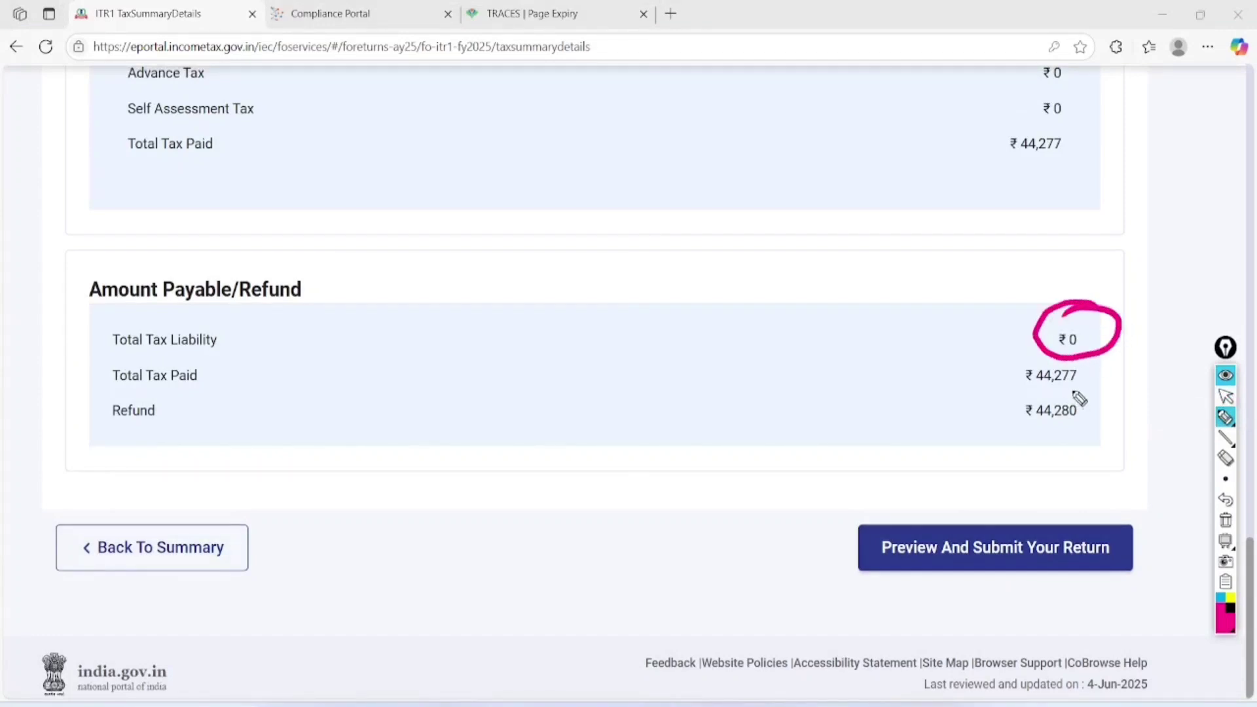
drag(1014, 391, 1102, 383)
mouse_move(1019, 433)
mouse_down()
mouse_move(1105, 415)
mouse_move(1108, 435)
mouse_up()
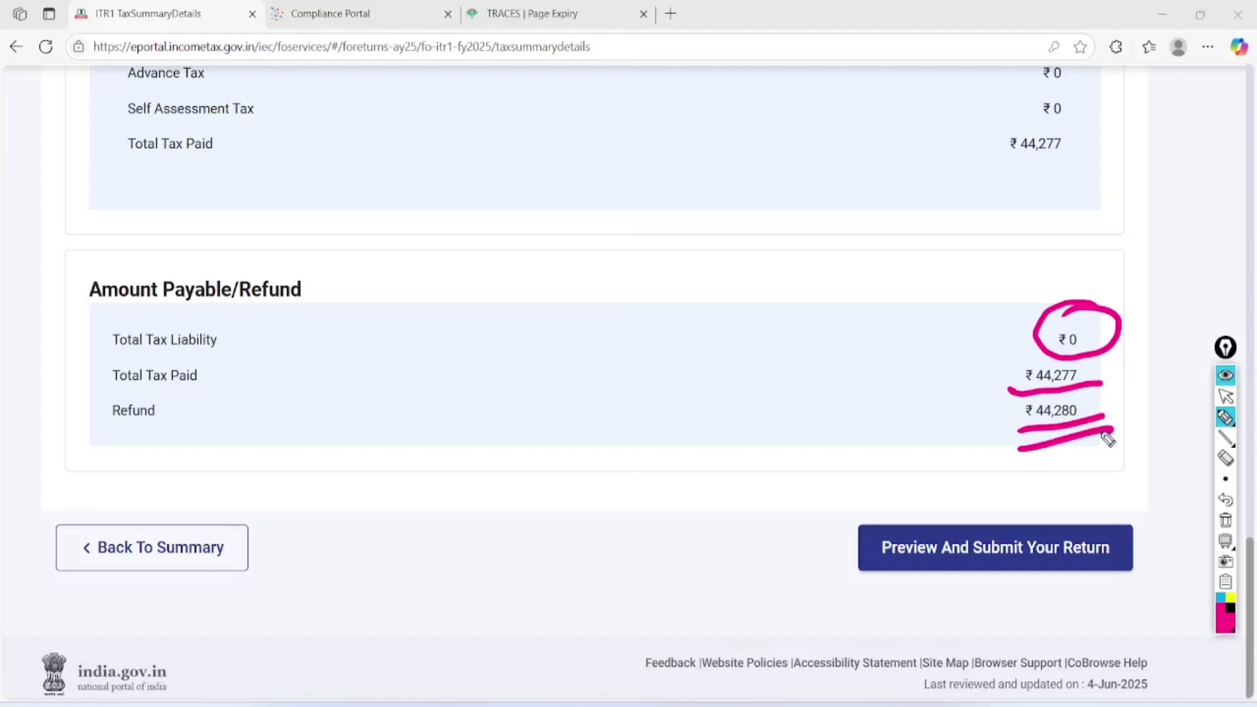
click(1224, 520)
click(1225, 396)
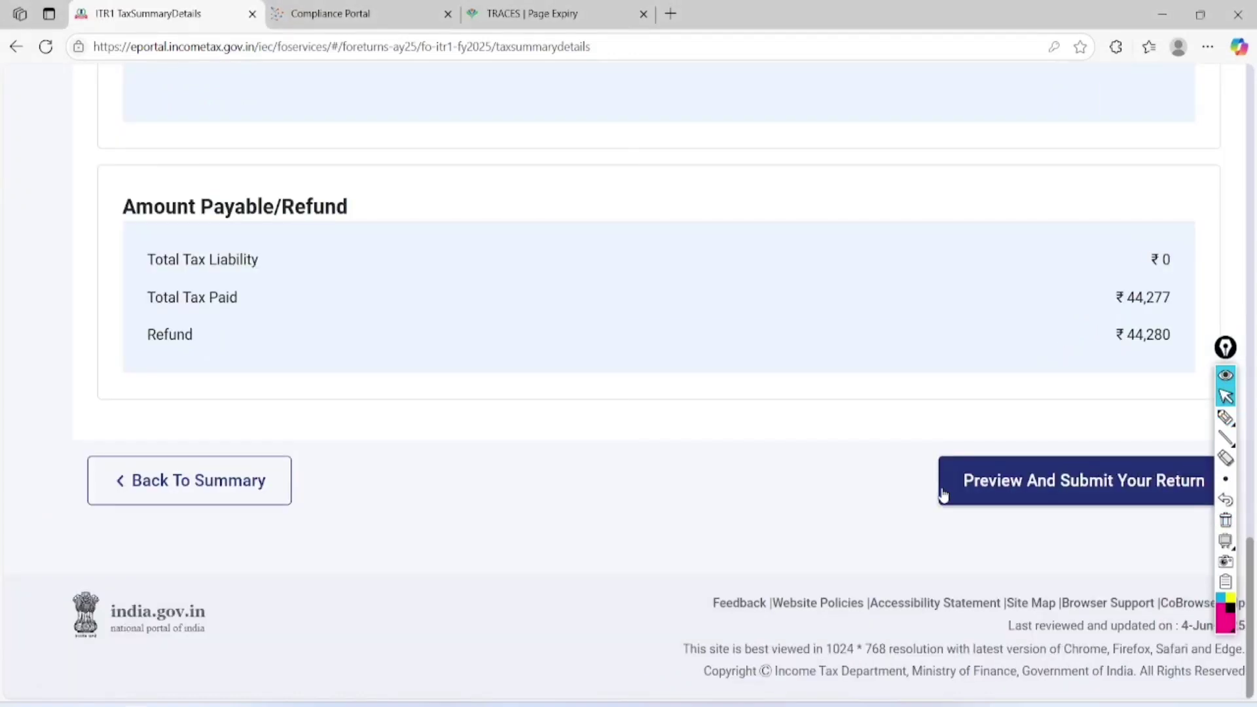
Accept the declaration on the Preview and Submit Your Return page, enter JAIPUR as the place, and proceed to internal validation
click(943, 492)
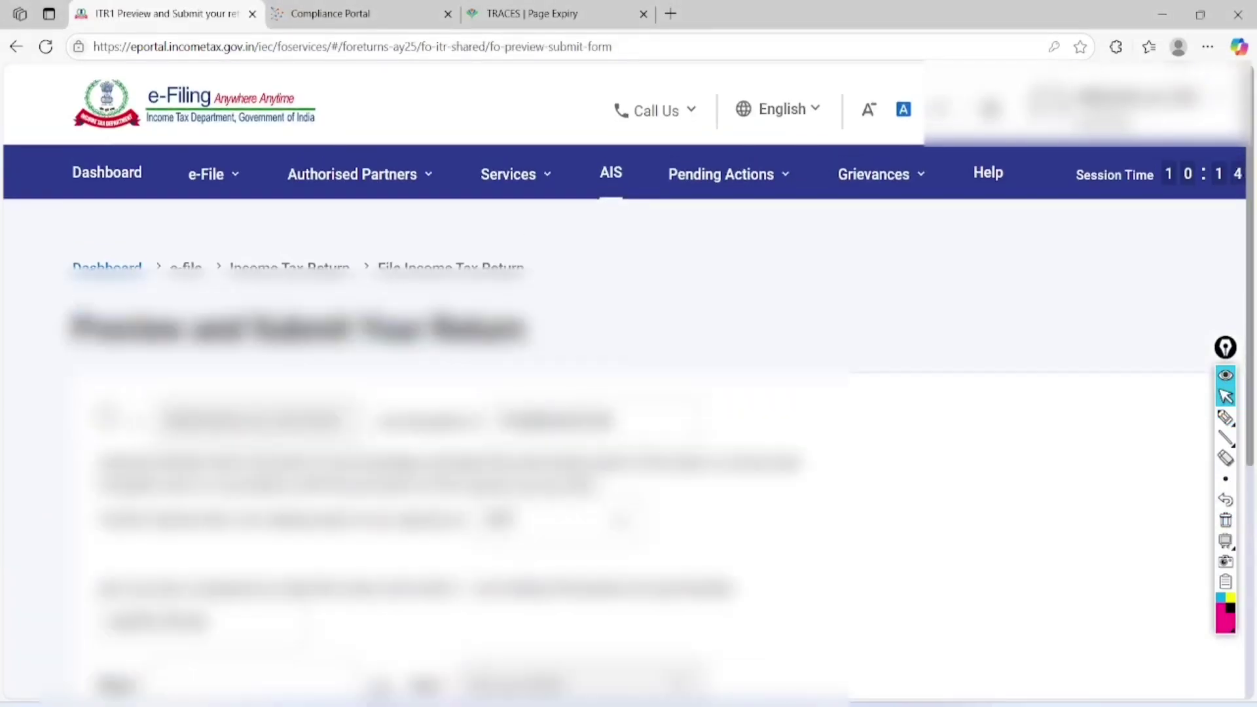
click(107, 417)
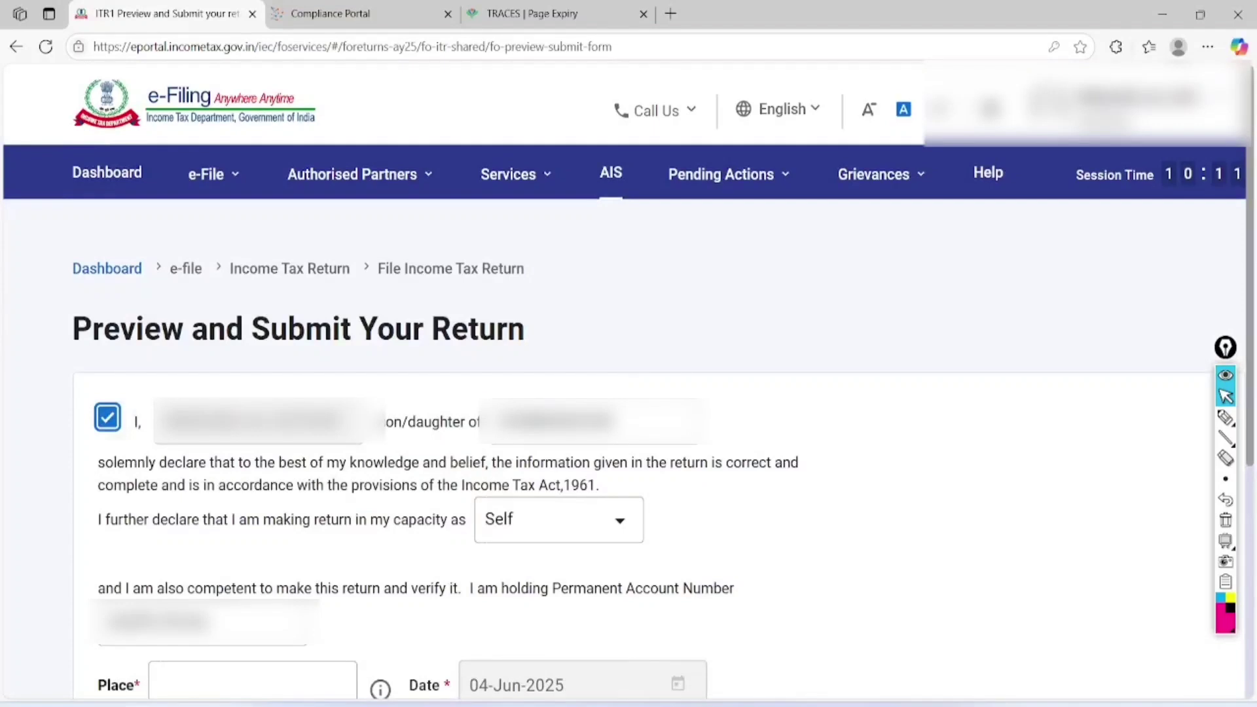
scroll(625, 419, down, 1)
click(252, 601)
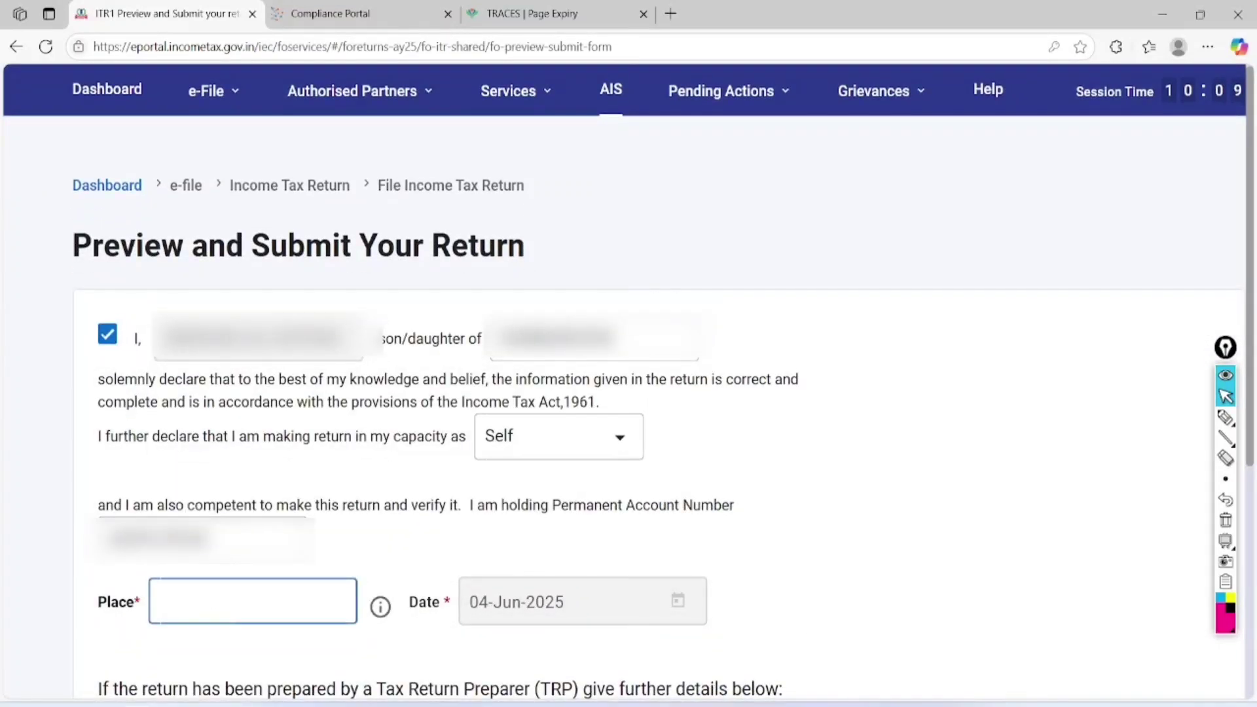
text(JAIOUR)
scroll(624, 385, down, 6)
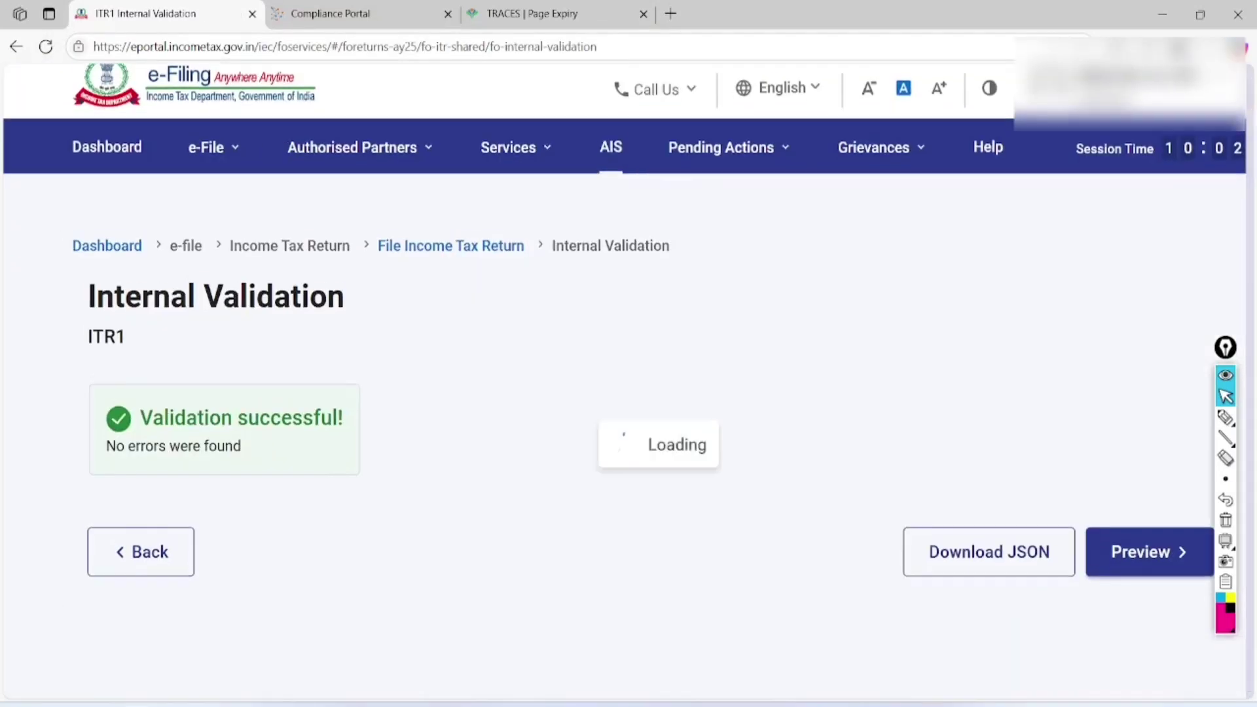
Underline, circle and tick the internal validation message with the pen, clear the marks, and open the return preview
click(1226, 417)
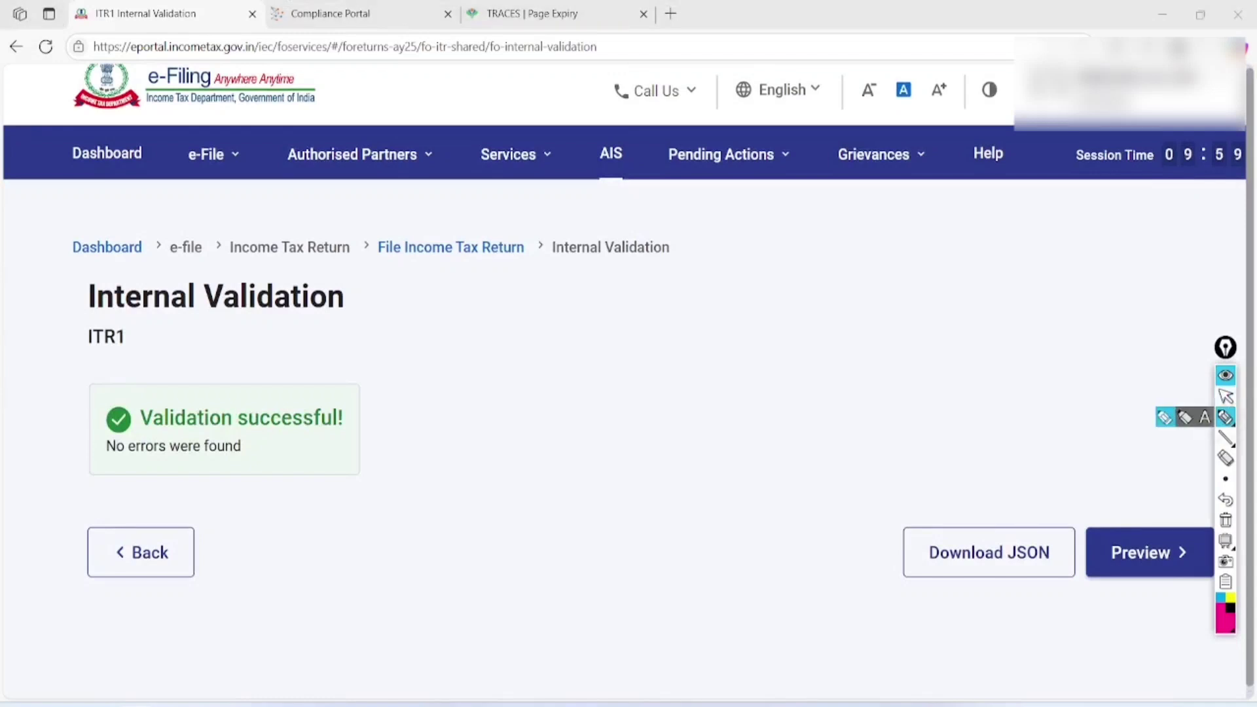
drag(108, 473, 258, 477)
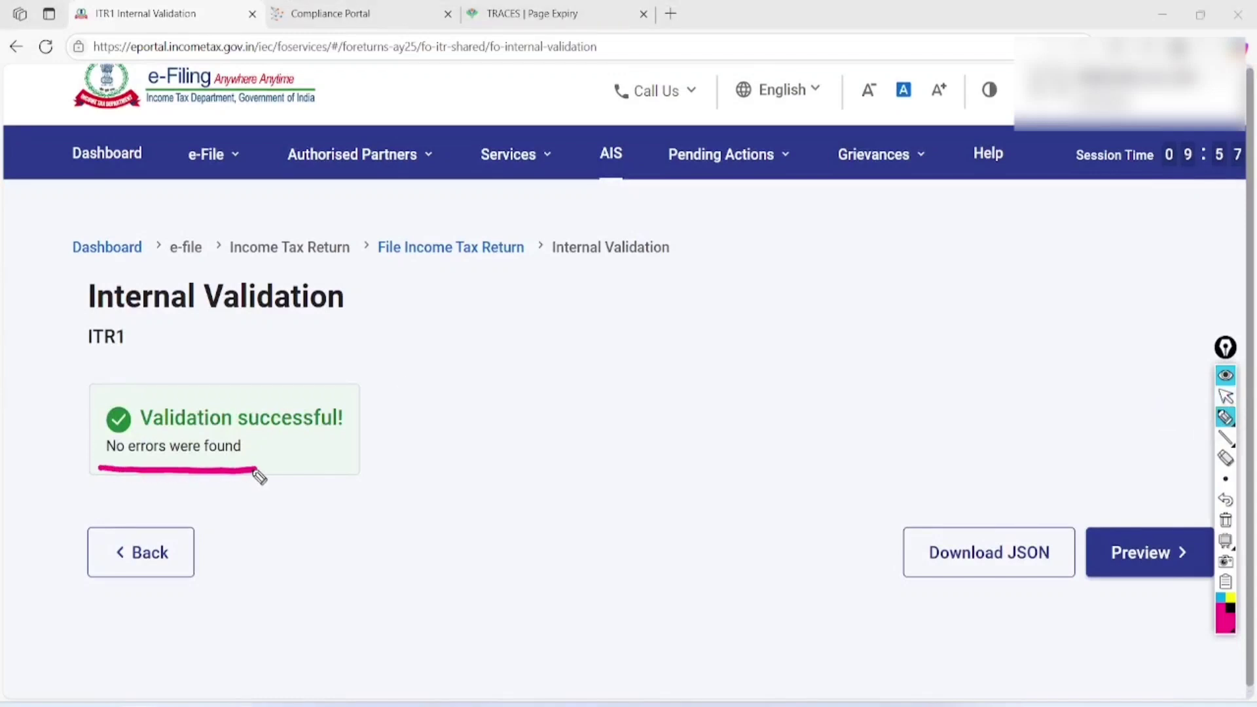
mouse_move(396, 371)
mouse_down()
mouse_move(56, 401)
mouse_move(405, 341)
mouse_move(193, 370)
mouse_up()
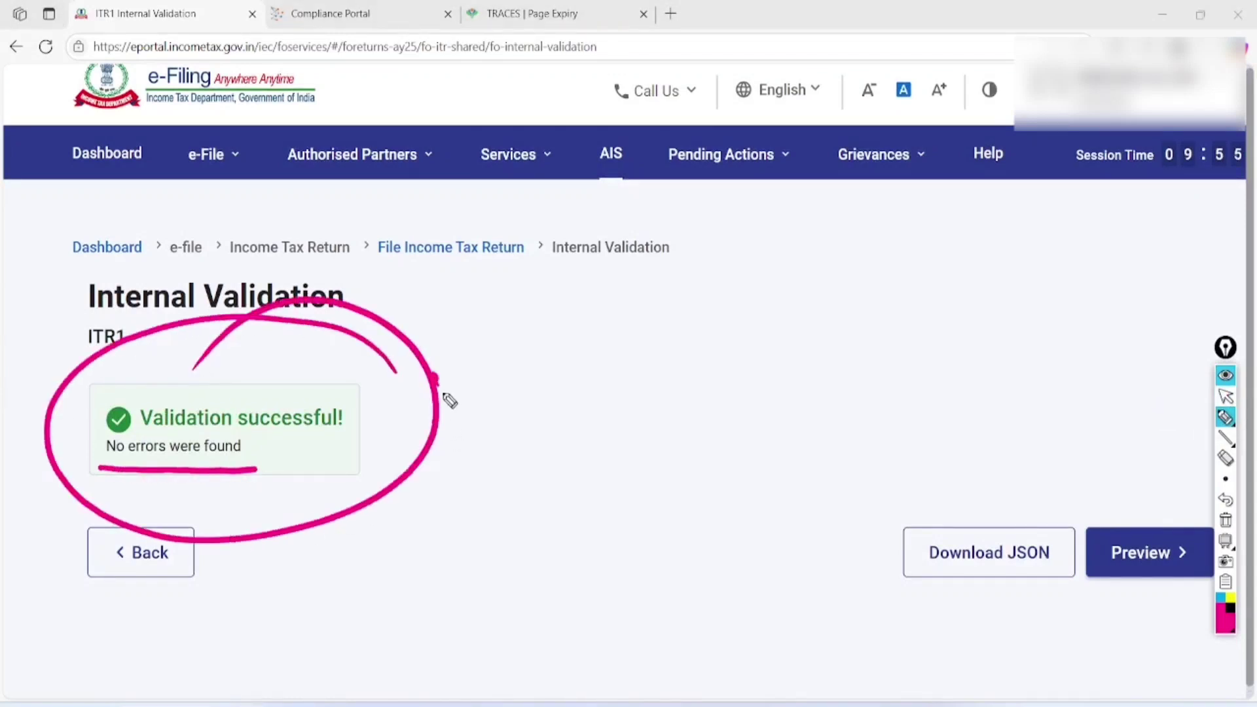
drag(433, 375, 714, 298)
drag(444, 451, 684, 391)
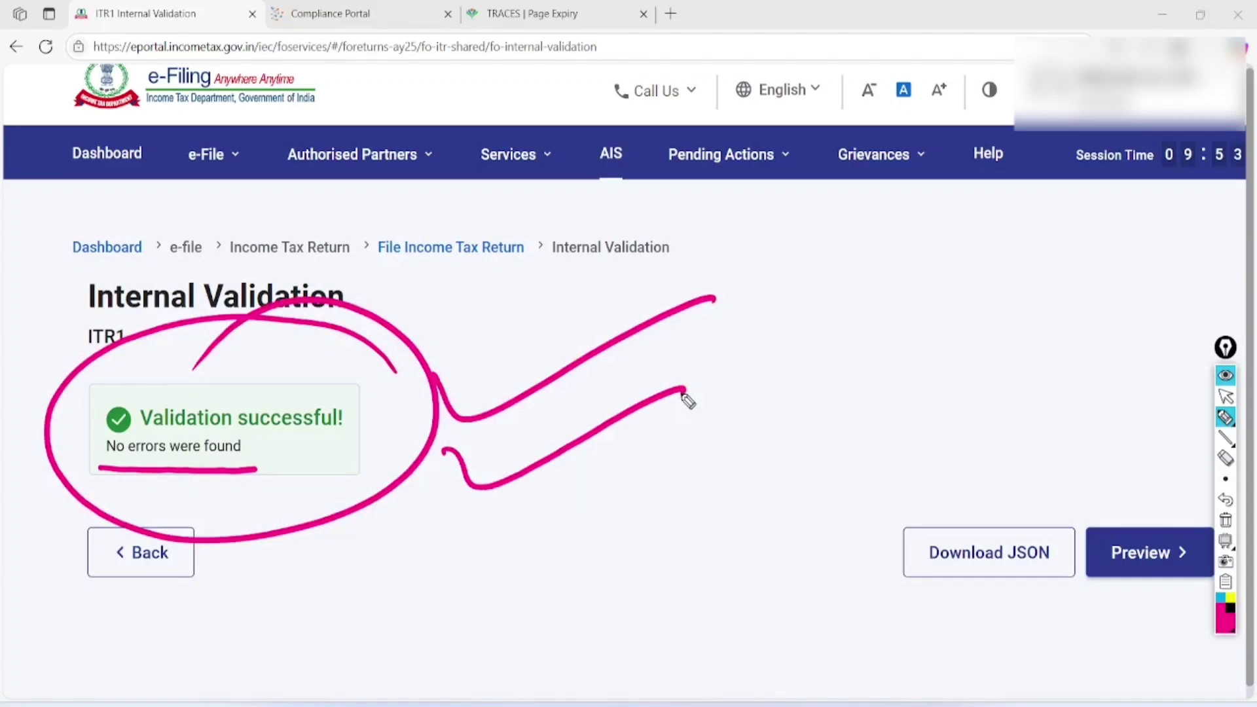
click(1226, 520)
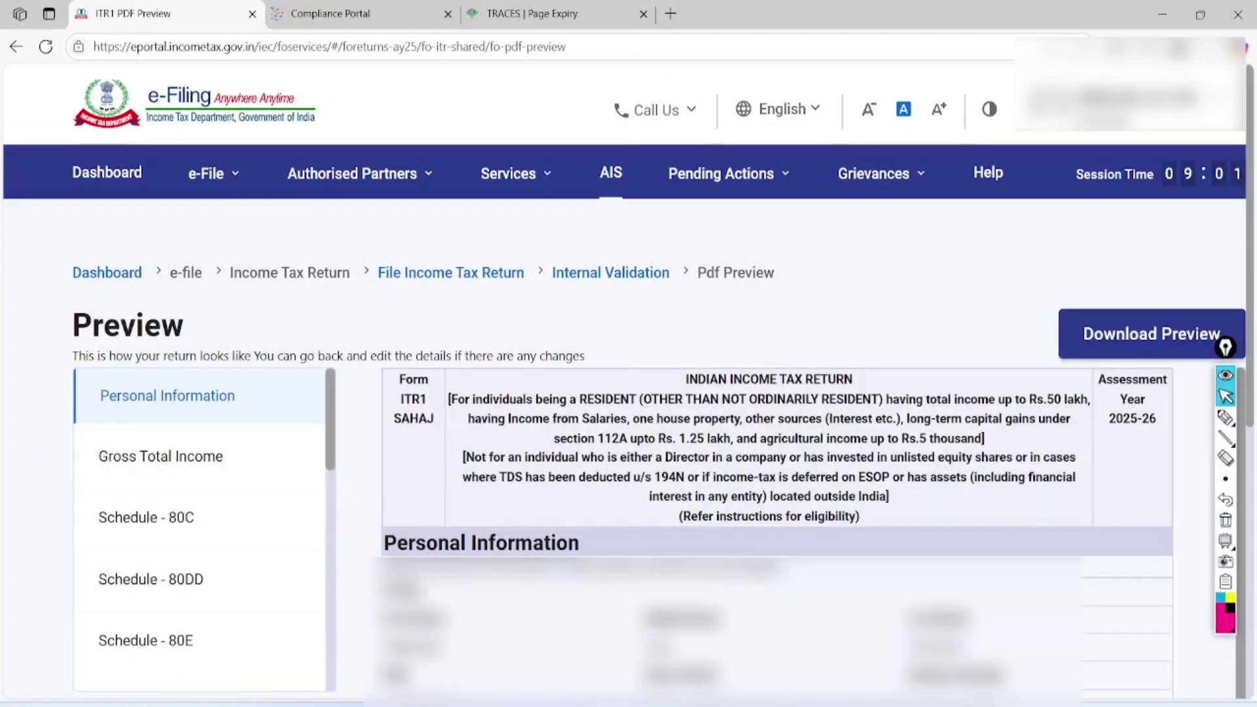
Circle the preview's section list and the ITR-1 form heading, add a tick beside Download Preview, and clear the pen marks
click(1226, 417)
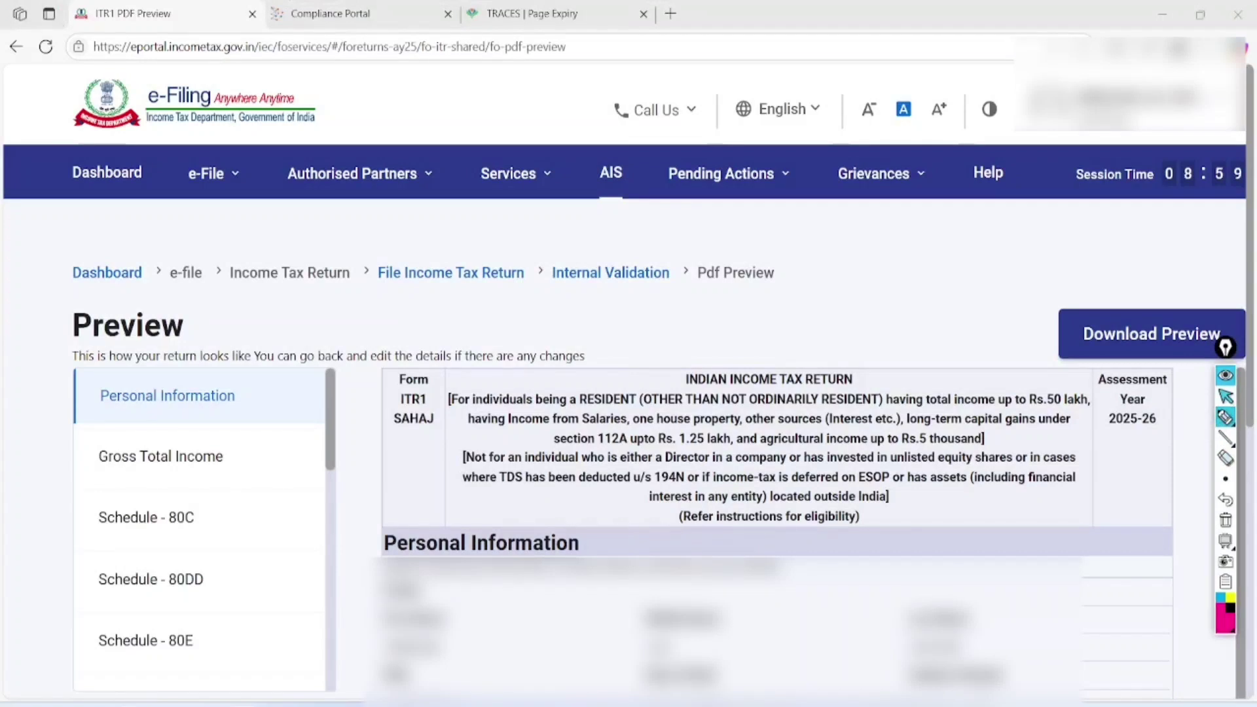
mouse_move(160, 347)
mouse_down()
mouse_move(190, 662)
mouse_move(115, 449)
mouse_up()
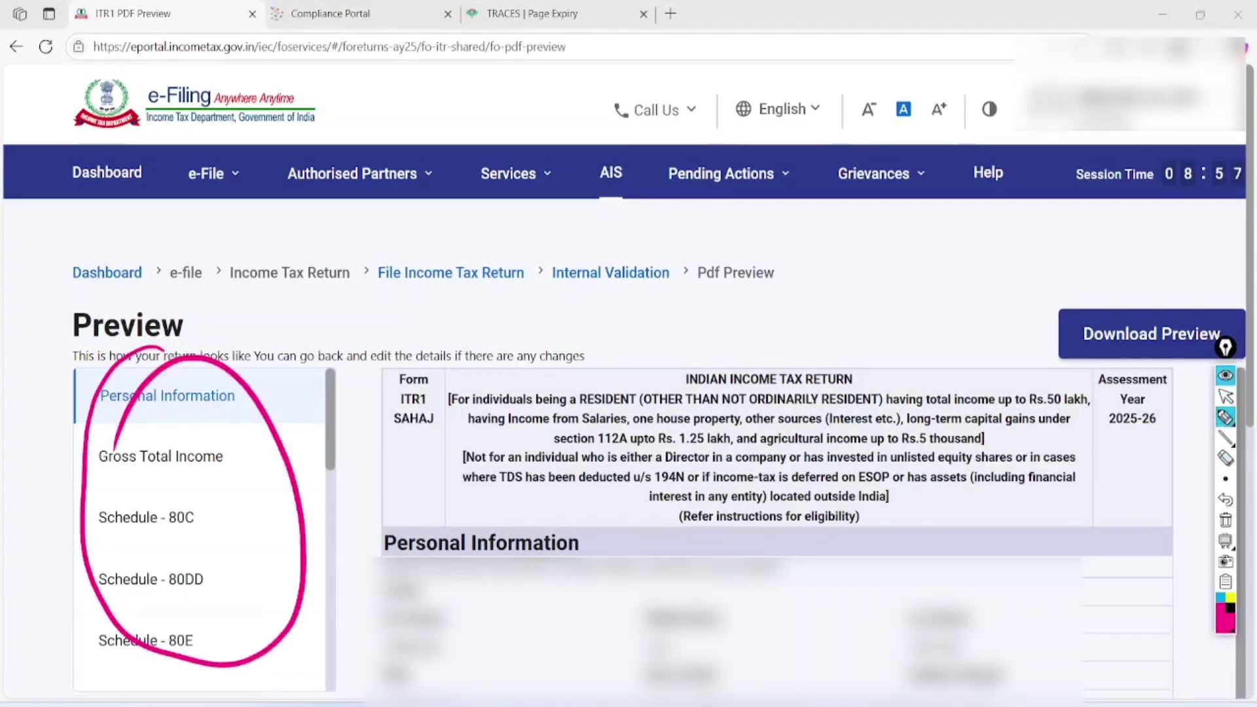
mouse_move(897, 317)
mouse_down()
mouse_move(402, 458)
mouse_move(658, 306)
mouse_up()
drag(988, 303, 1116, 302)
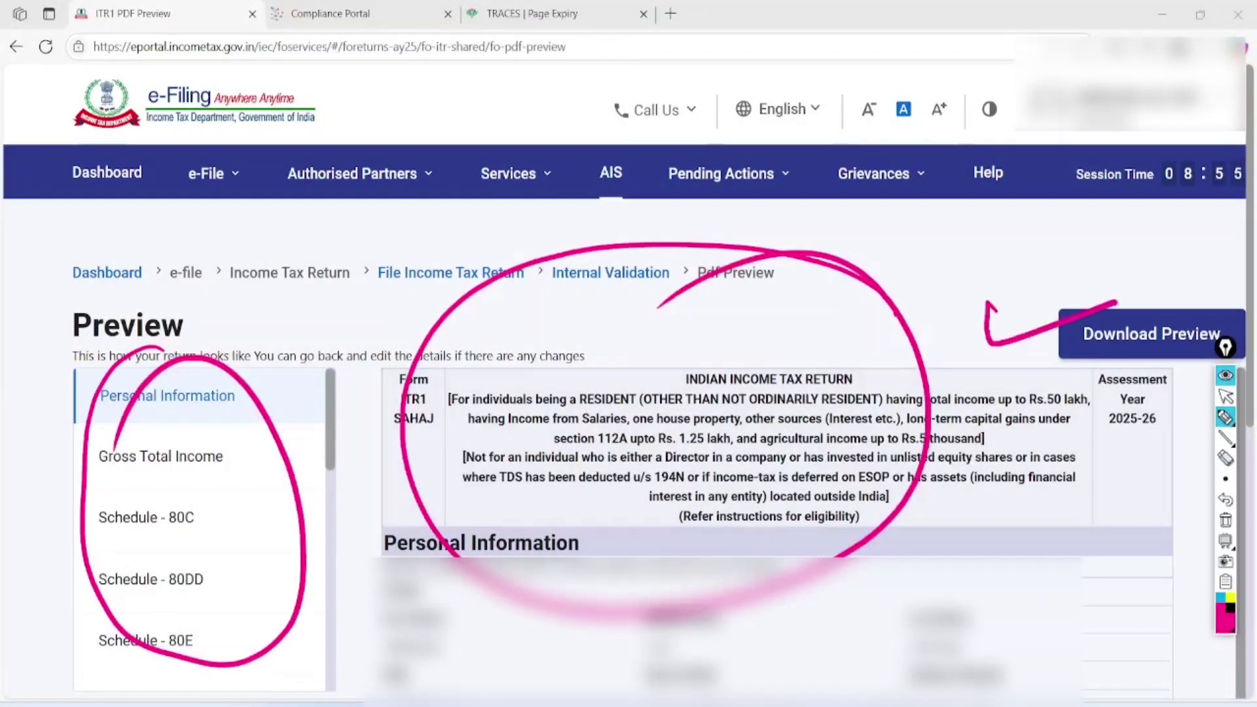
click(1225, 519)
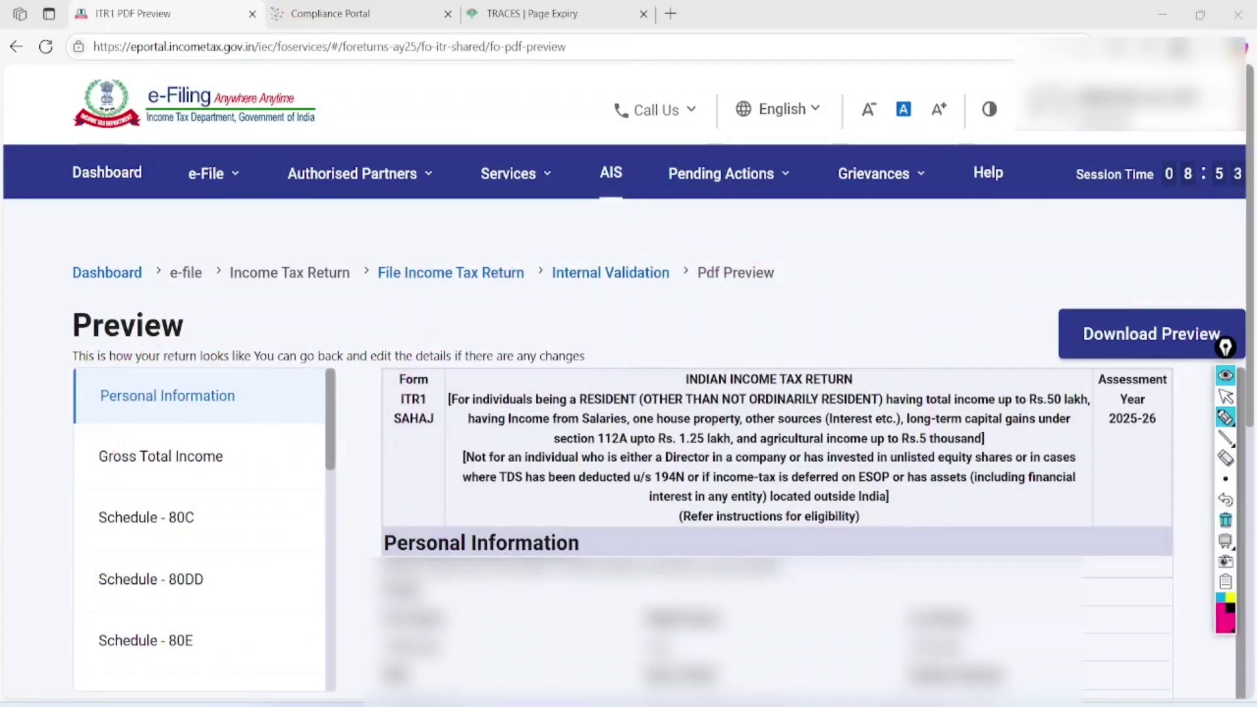
Proceed from the return preview to upload level validation, and continue to verification
click(1225, 396)
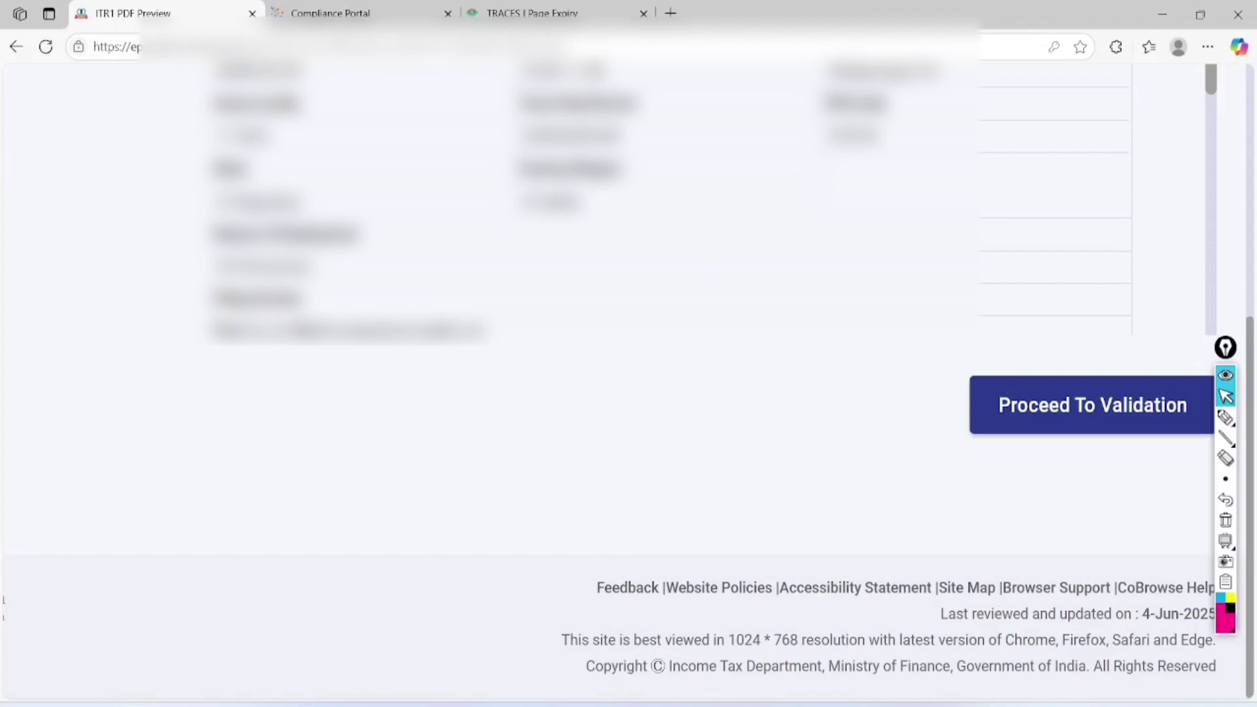
click(1133, 394)
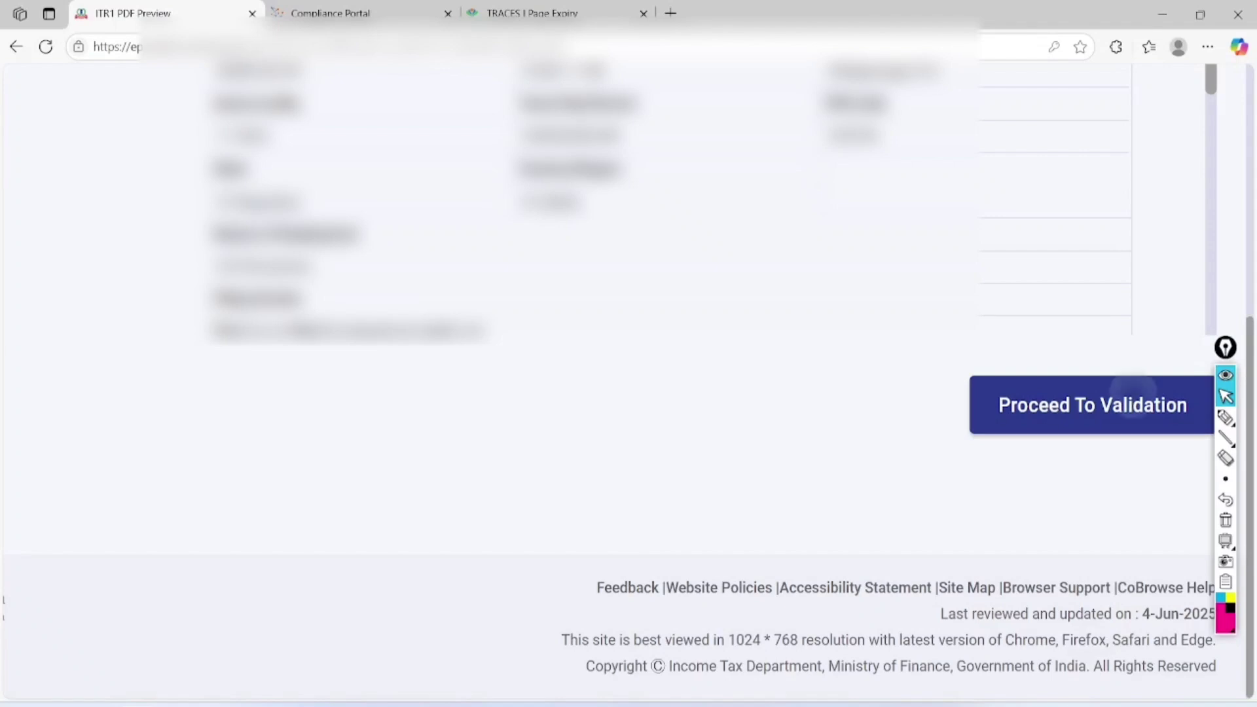
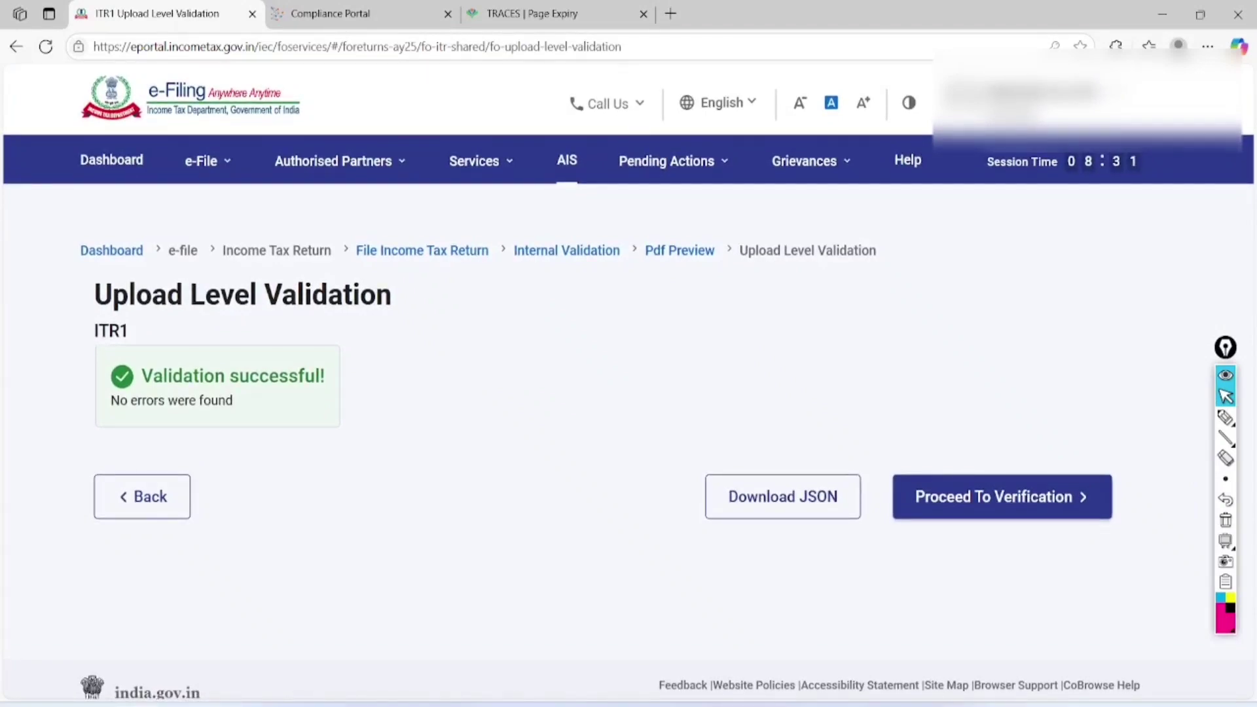
click(1002, 496)
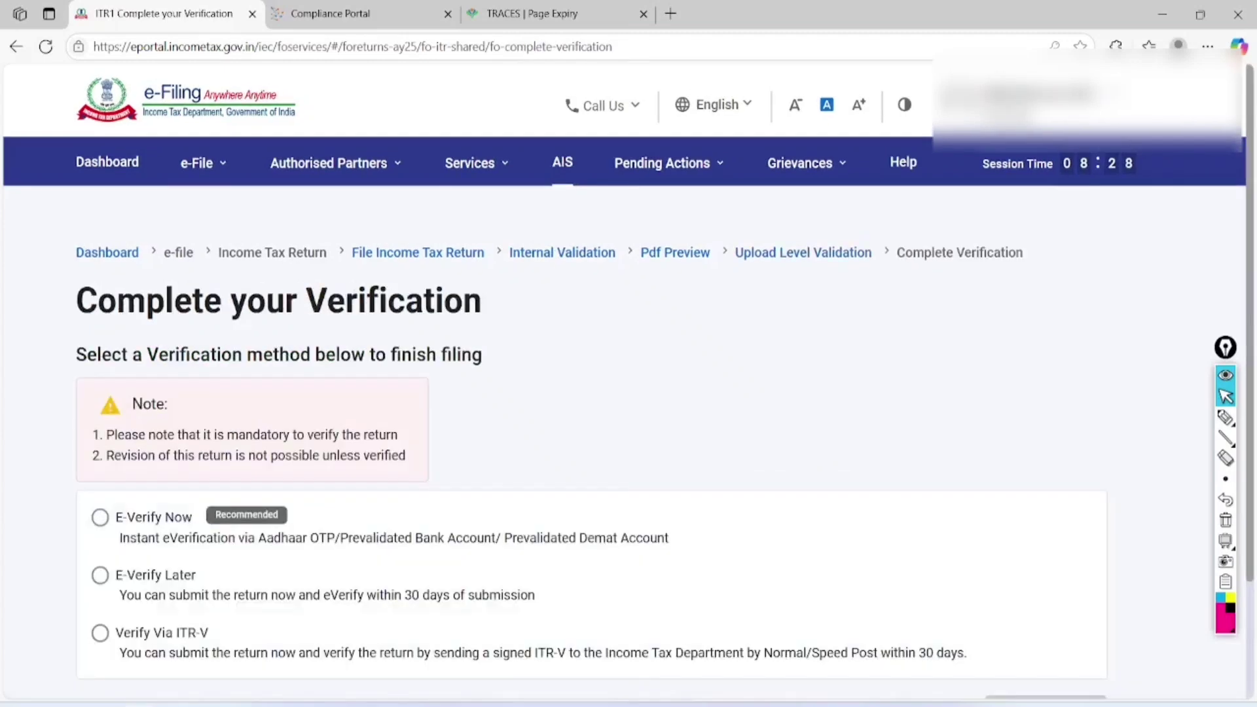
Circle the E-Verify Now option among the verification methods with the pen and add a tick beside it
scroll(101, 437, down, 4)
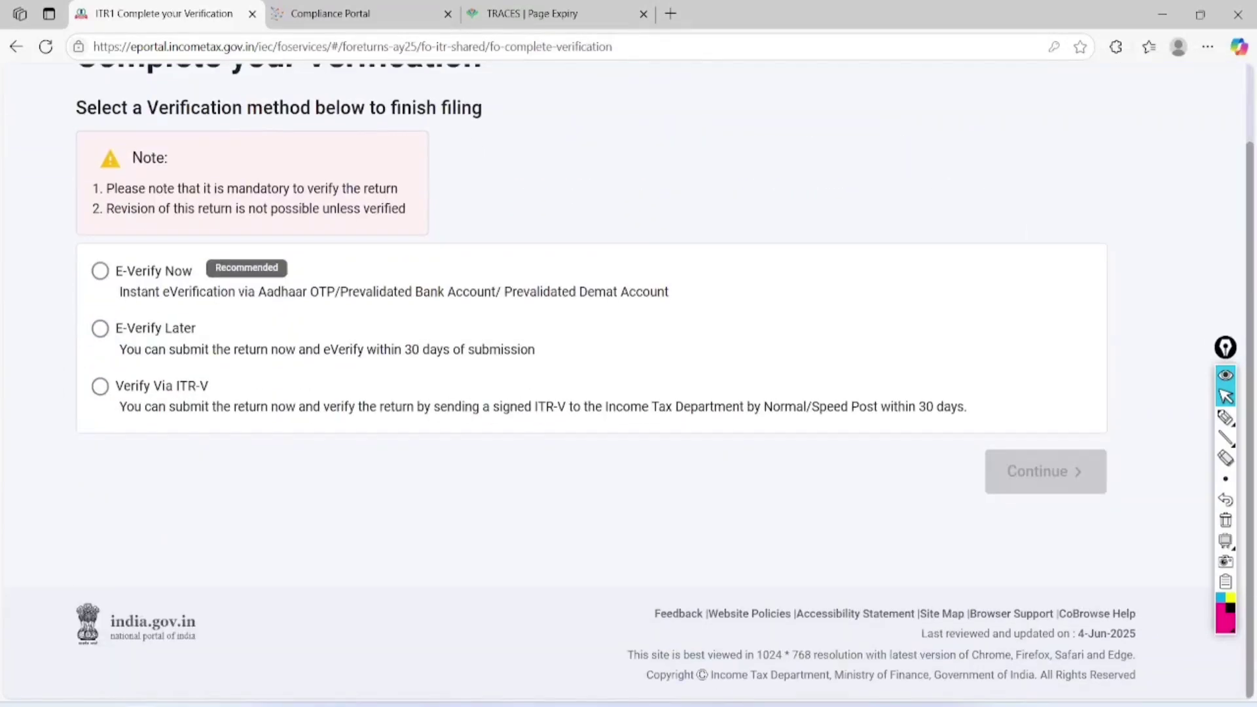
key(ctrl+shift+3)
mouse_move(184, 226)
mouse_down()
mouse_move(77, 270)
mouse_move(226, 252)
mouse_move(191, 234)
mouse_up()
mouse_move(288, 250)
mouse_down()
mouse_move(304, 269)
mouse_move(434, 207)
mouse_up()
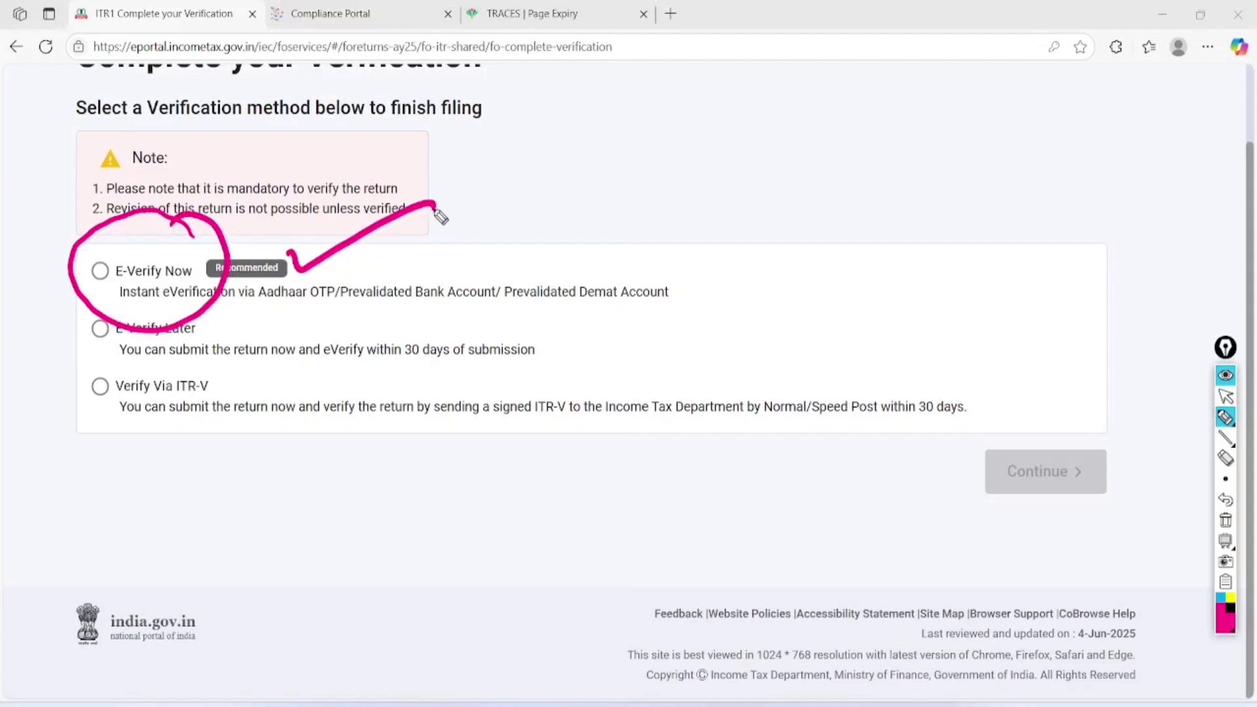
Underline the three verification options' descriptions with the pen, bracket the first two, circle the 30-day limit, and clear the marks
drag(246, 315, 704, 320)
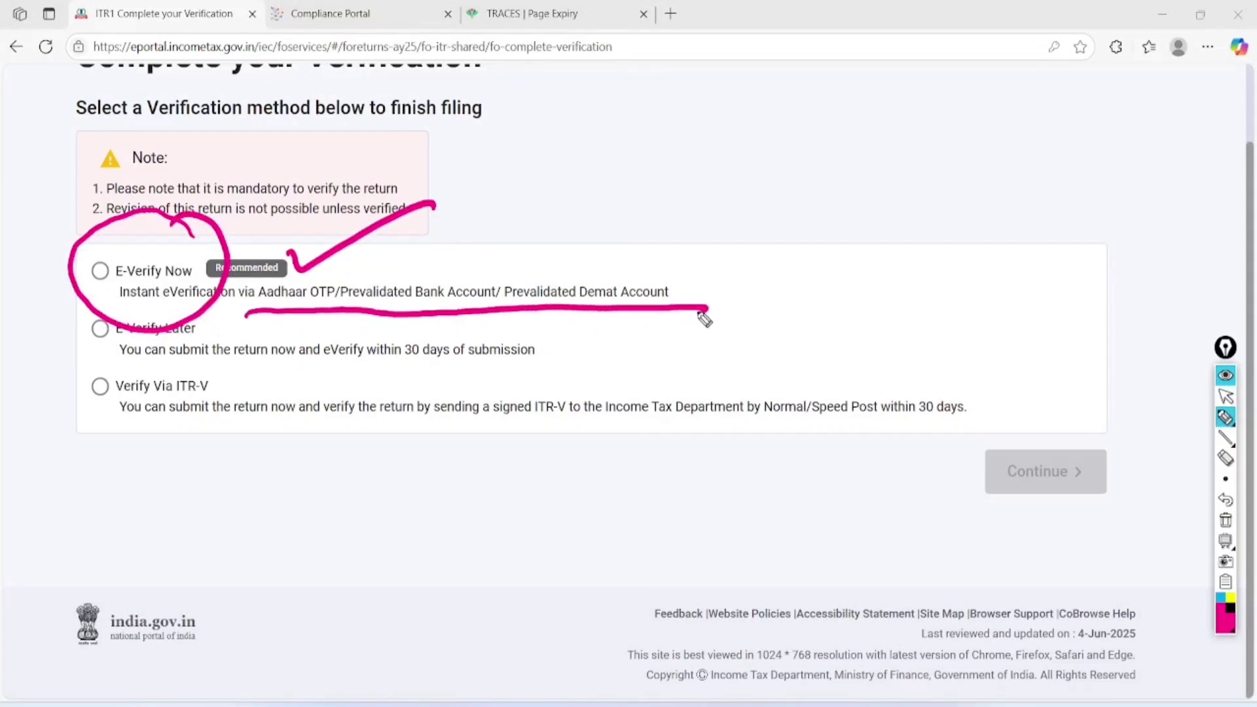
mouse_move(105, 372)
mouse_down()
mouse_move(423, 380)
mouse_move(592, 366)
mouse_up()
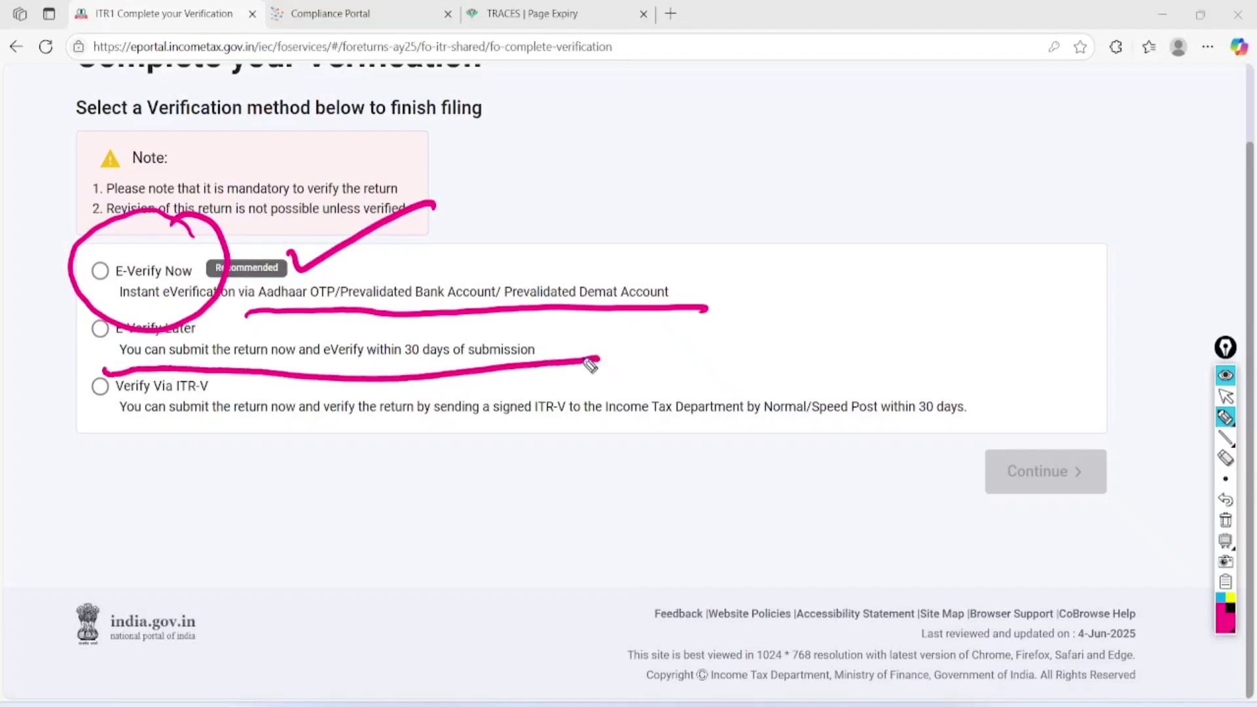
mouse_move(65, 224)
mouse_down()
mouse_move(45, 247)
mouse_move(84, 375)
mouse_up()
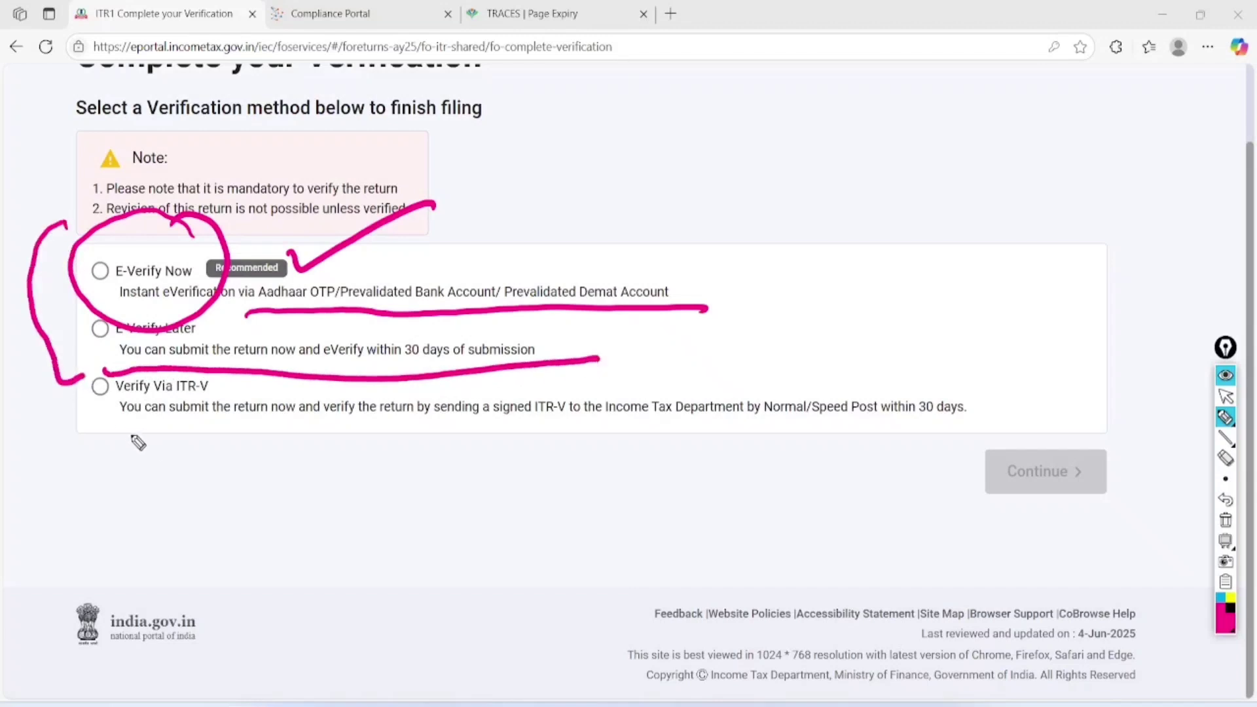
mouse_move(117, 425)
mouse_down()
mouse_move(754, 428)
mouse_move(1015, 396)
mouse_move(880, 438)
mouse_up()
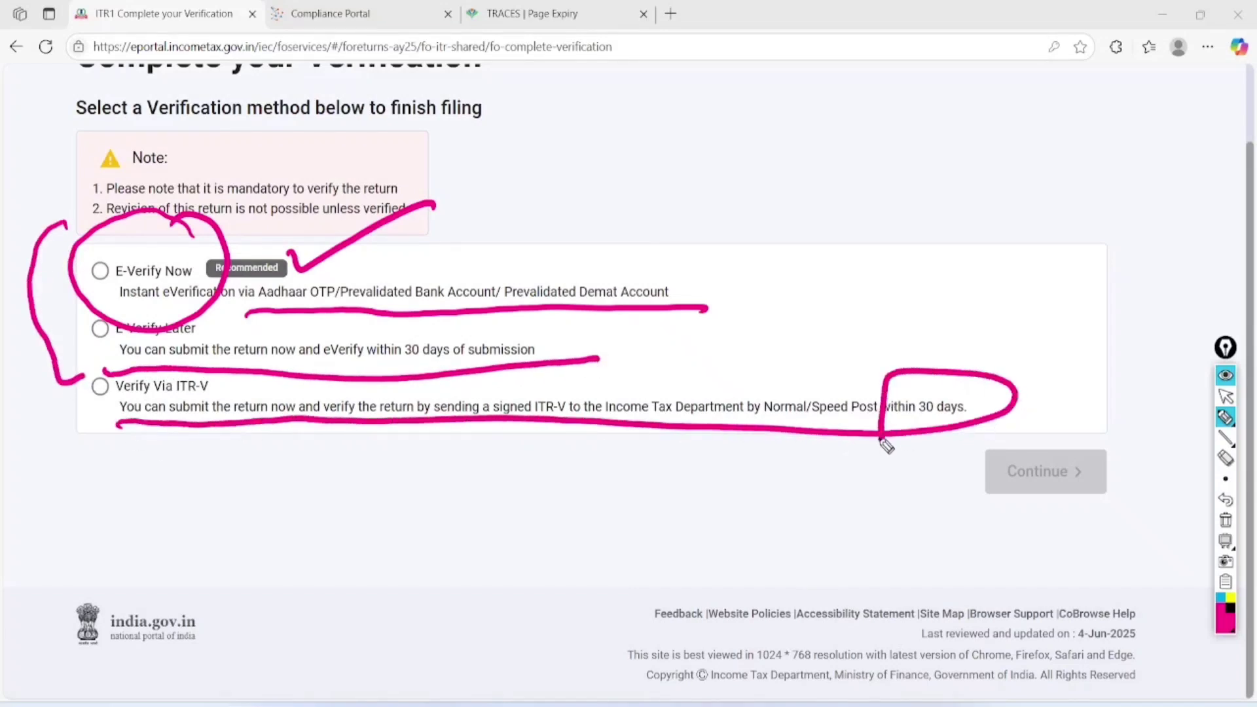
click(1225, 521)
click(1225, 396)
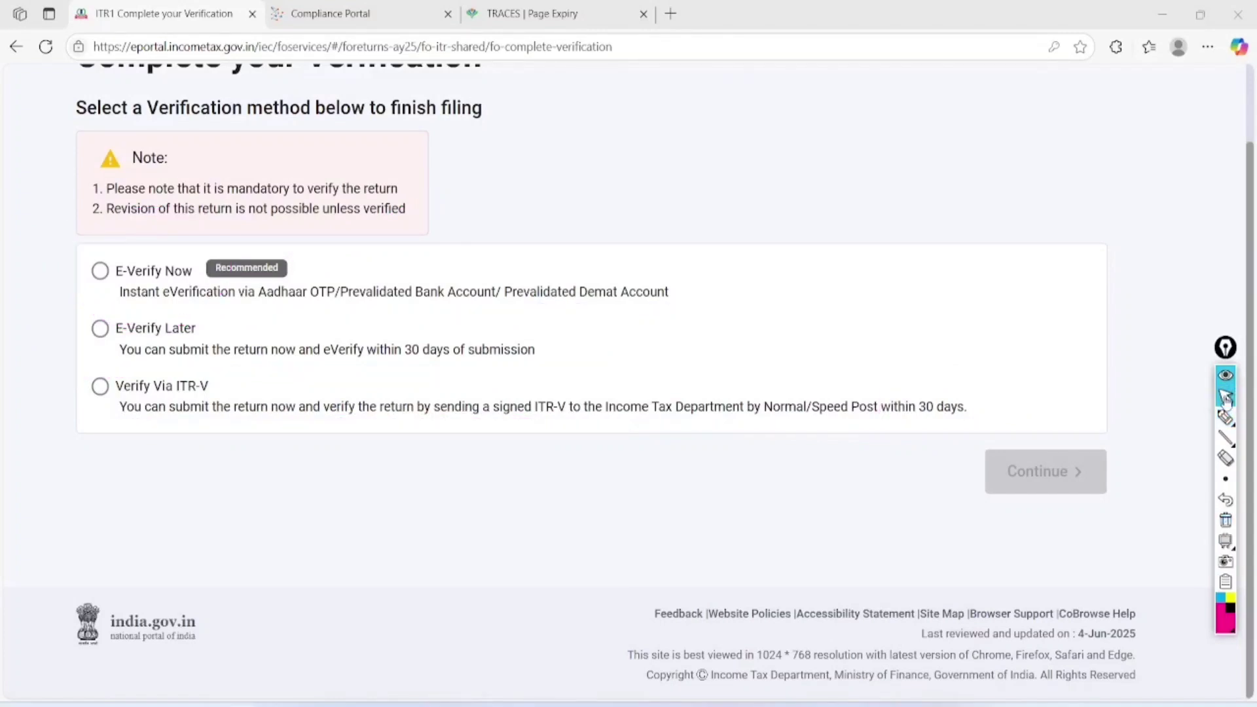
Choose E-Verify Now as the verification method and continue to the e-Verify page
click(100, 271)
click(1049, 472)
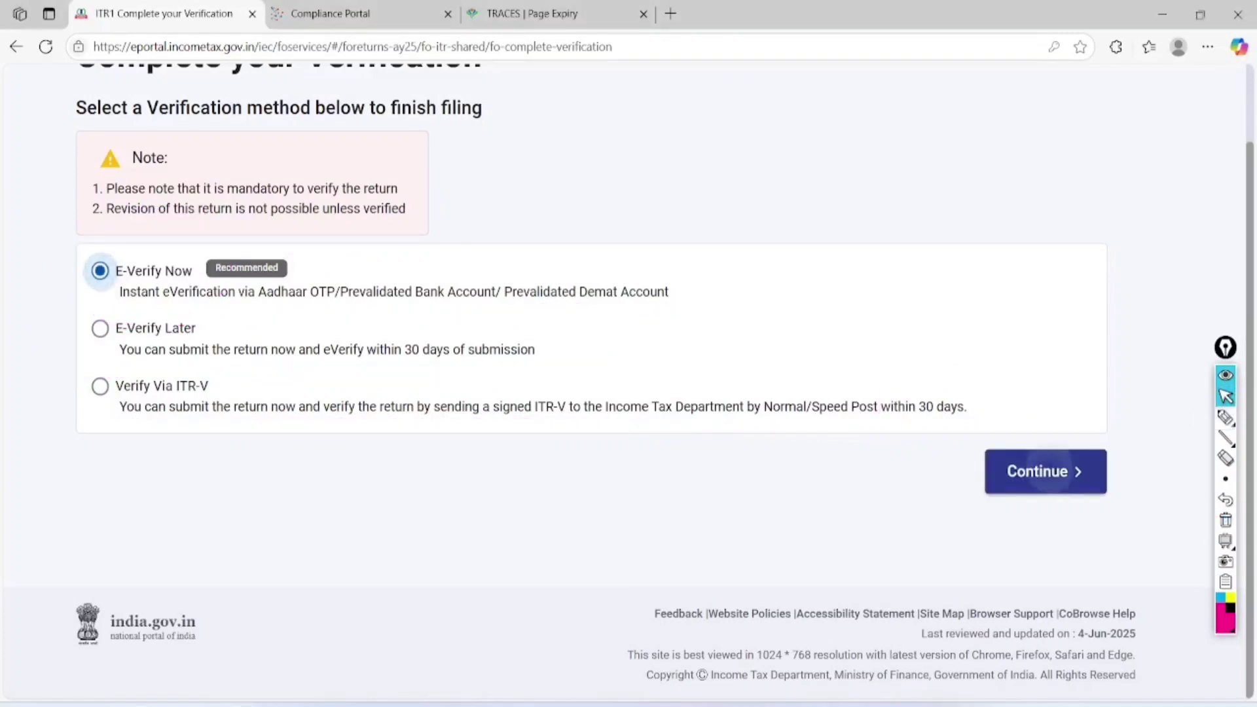
click(1037, 472)
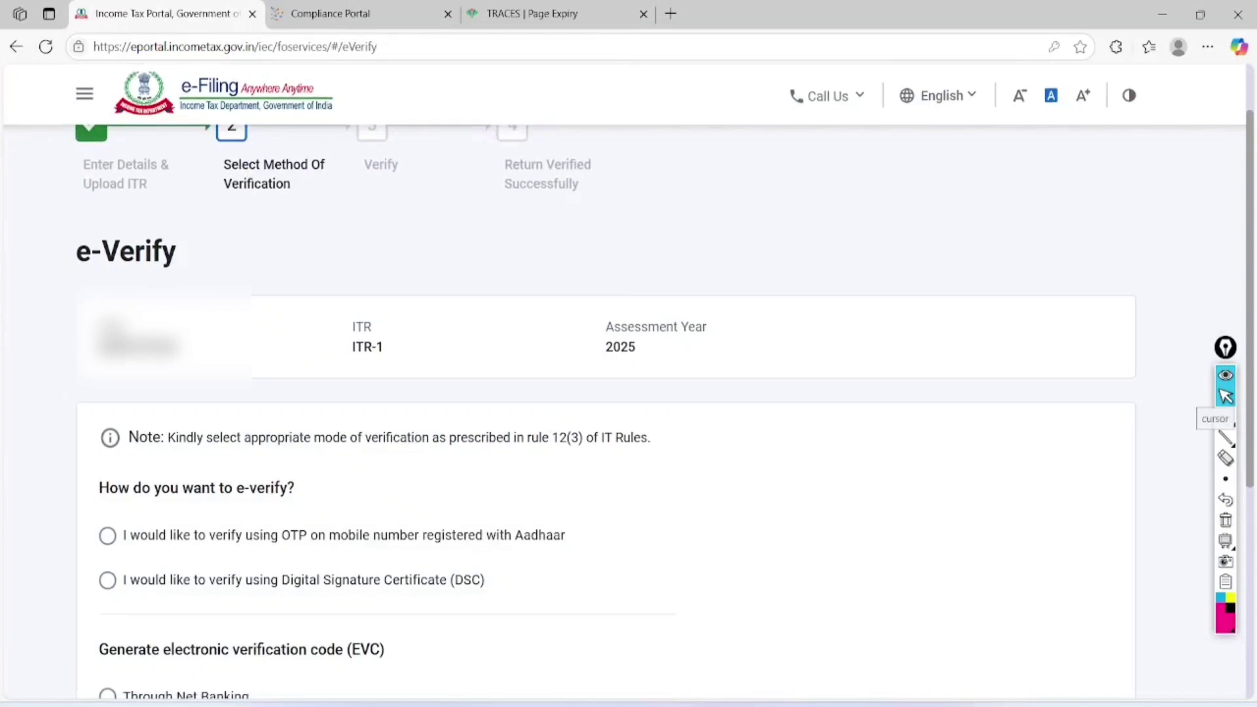
Choose verification by OTP on the Aadhaar-registered mobile number, agree to validate the Aadhaar details, and generate the Aadhaar OTP
click(108, 535)
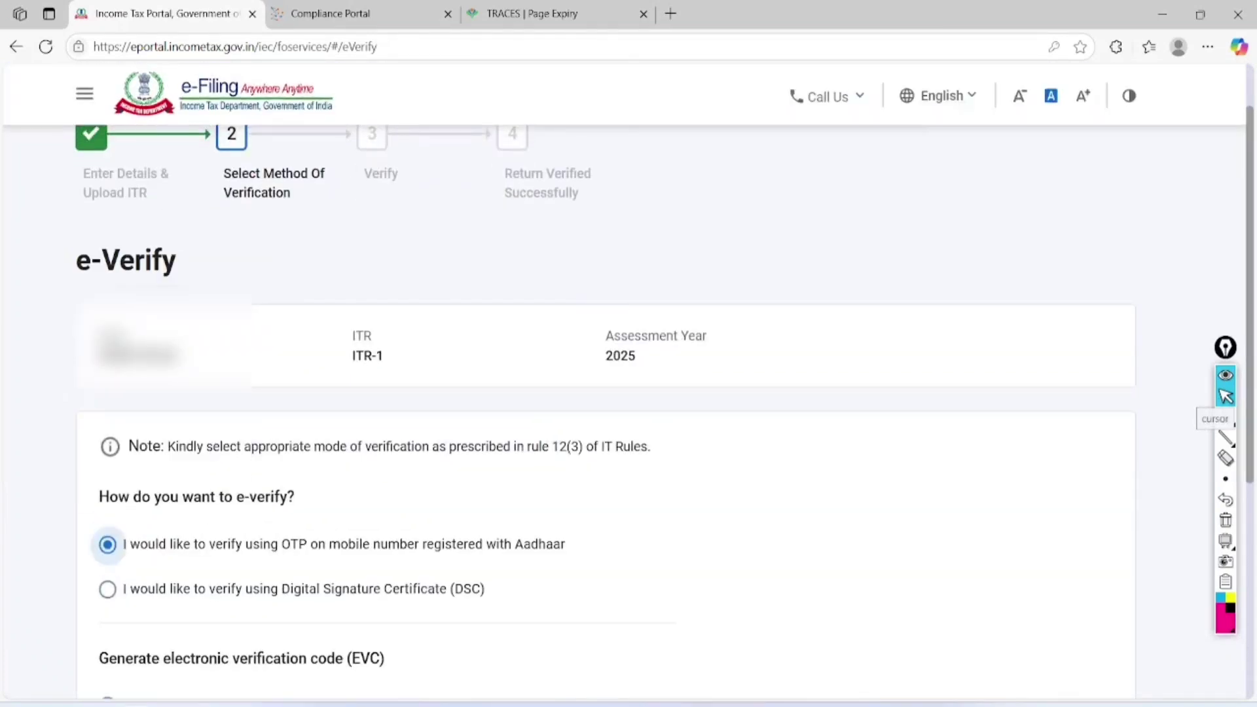
scroll(629, 380, down, 5)
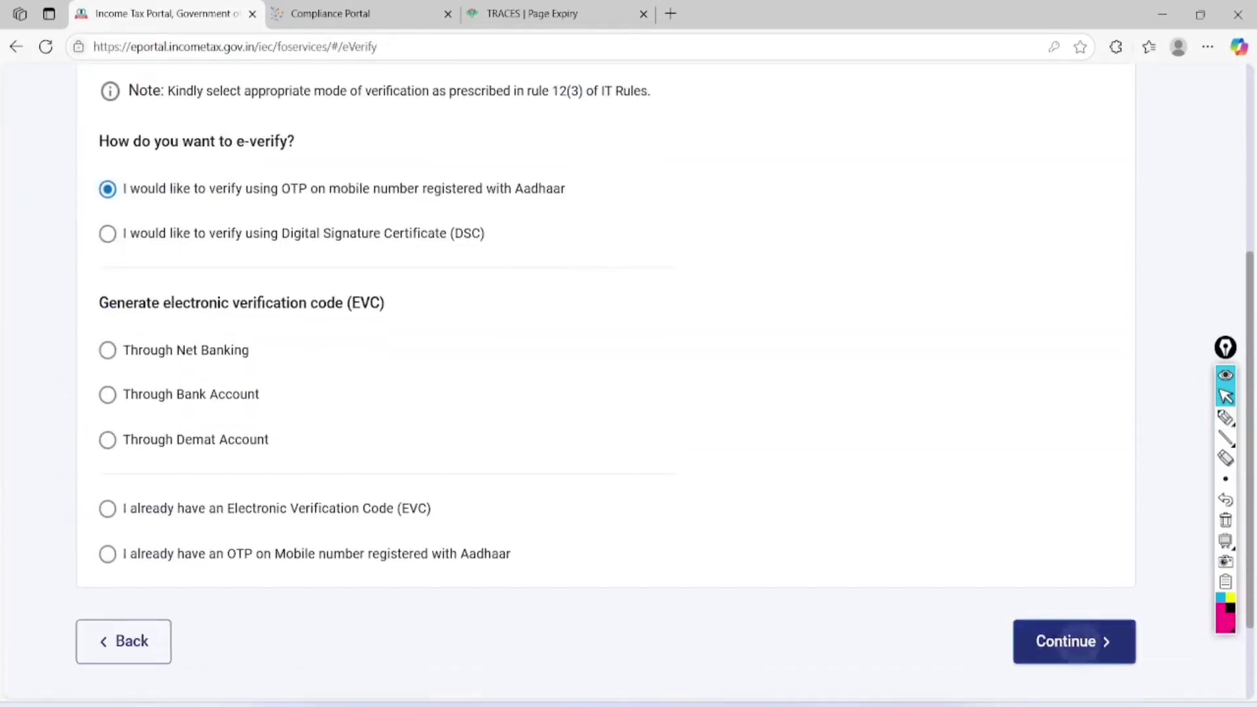
click(1074, 641)
click(376, 389)
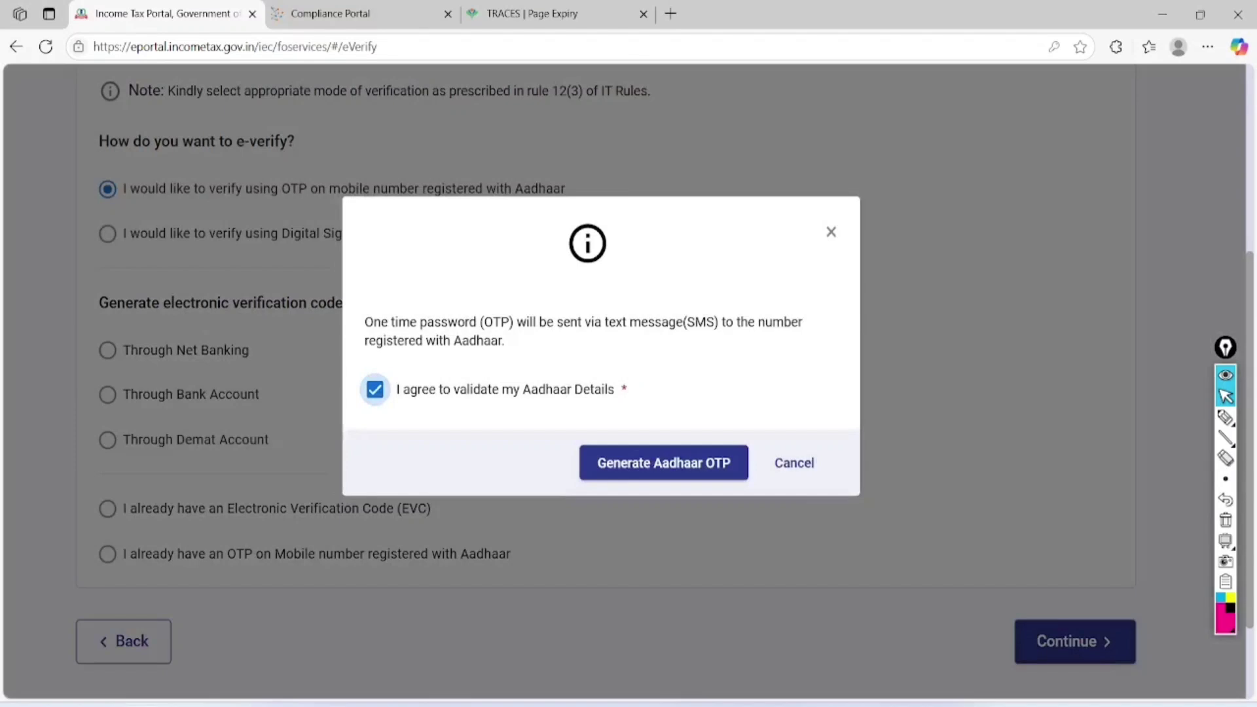
click(676, 463)
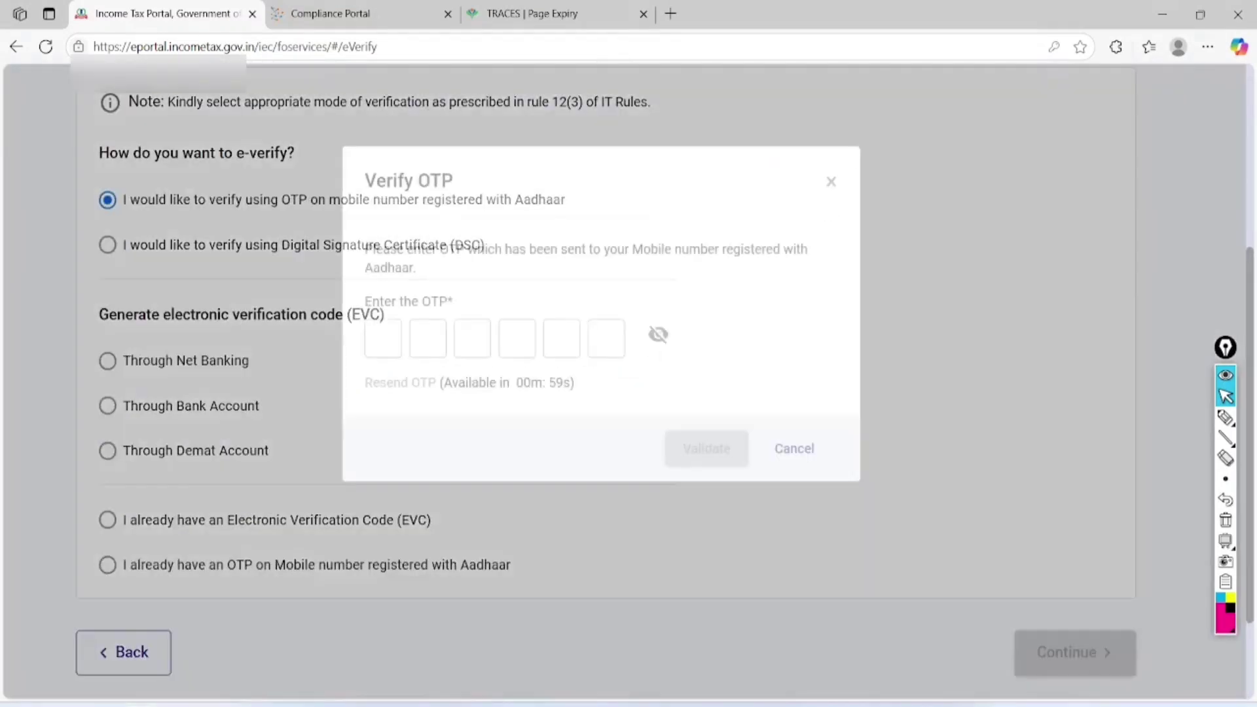
Enter the Aadhaar OTP in the Verify OTP dialog, mark the Validate button with the pen, and validate the code
scroll(471, 539, up, 2)
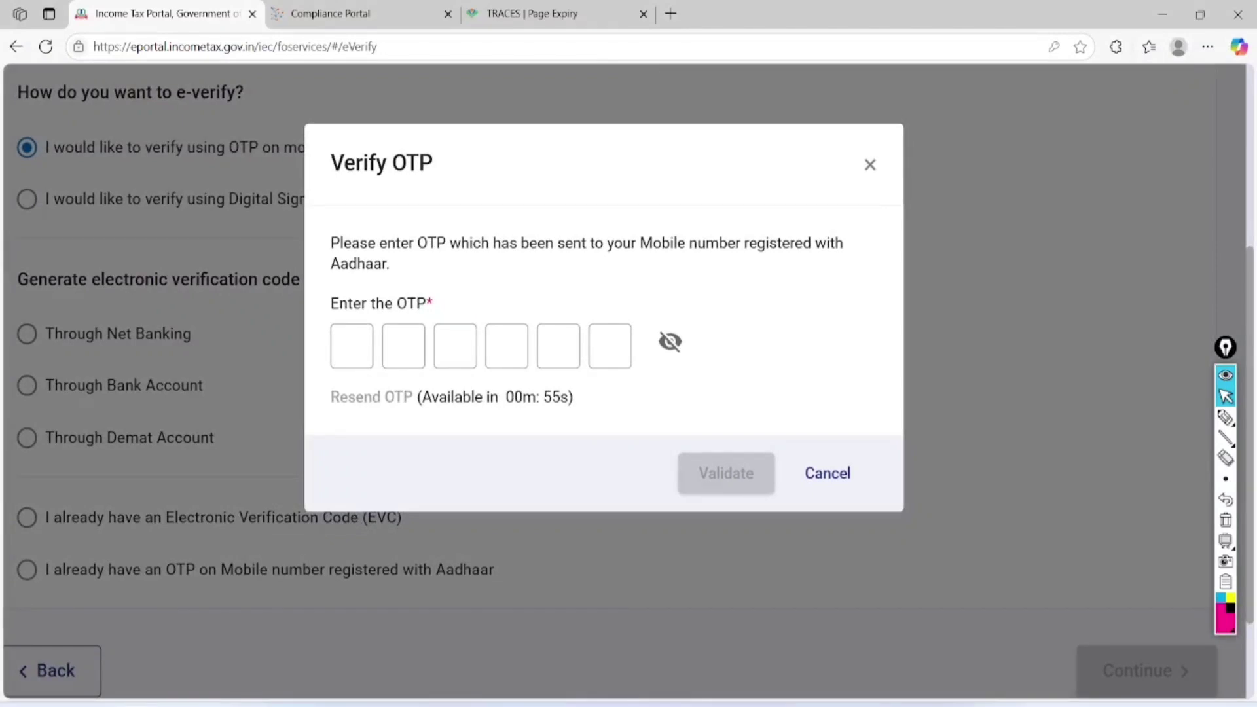
click(352, 346)
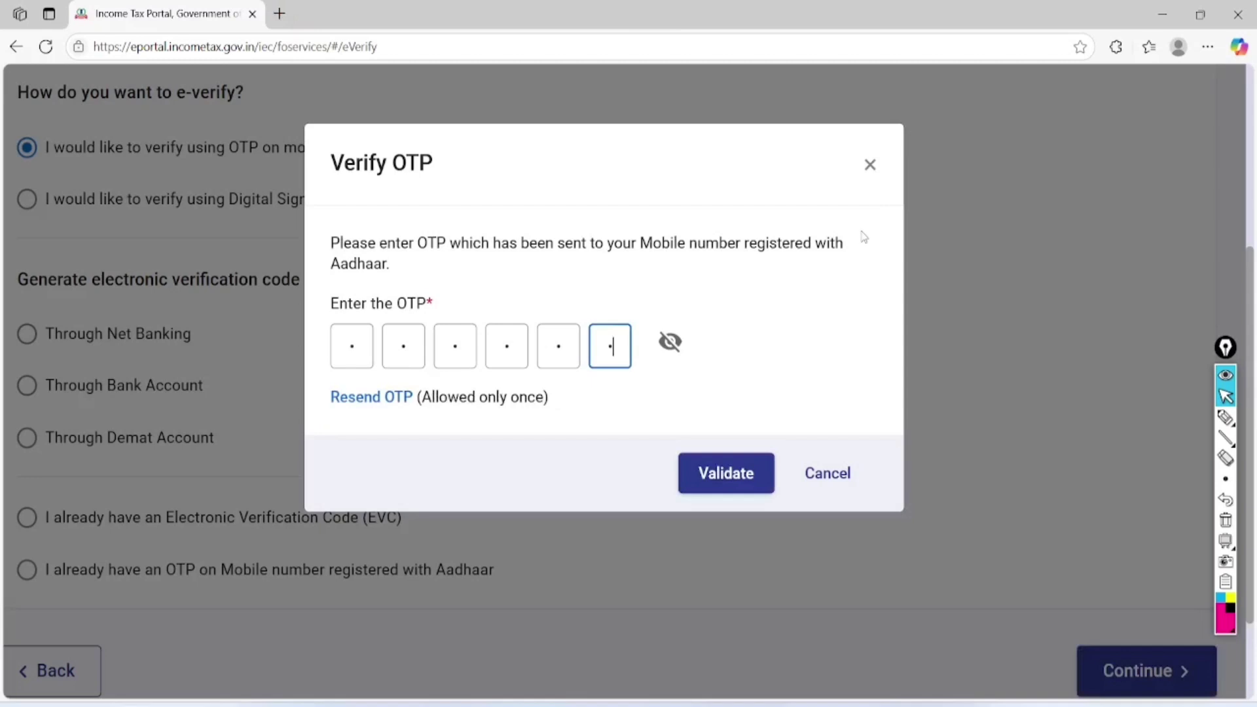
click(1225, 417)
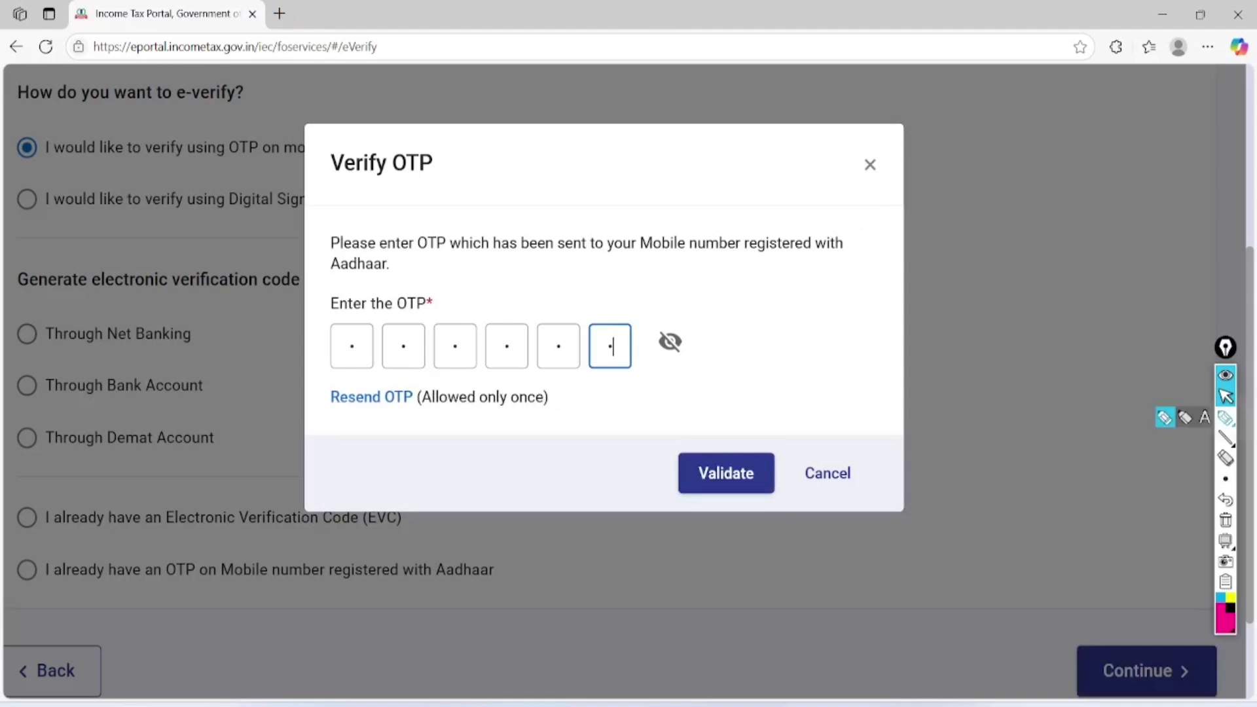
mouse_move(774, 403)
mouse_down()
mouse_move(693, 560)
mouse_move(656, 424)
mouse_up()
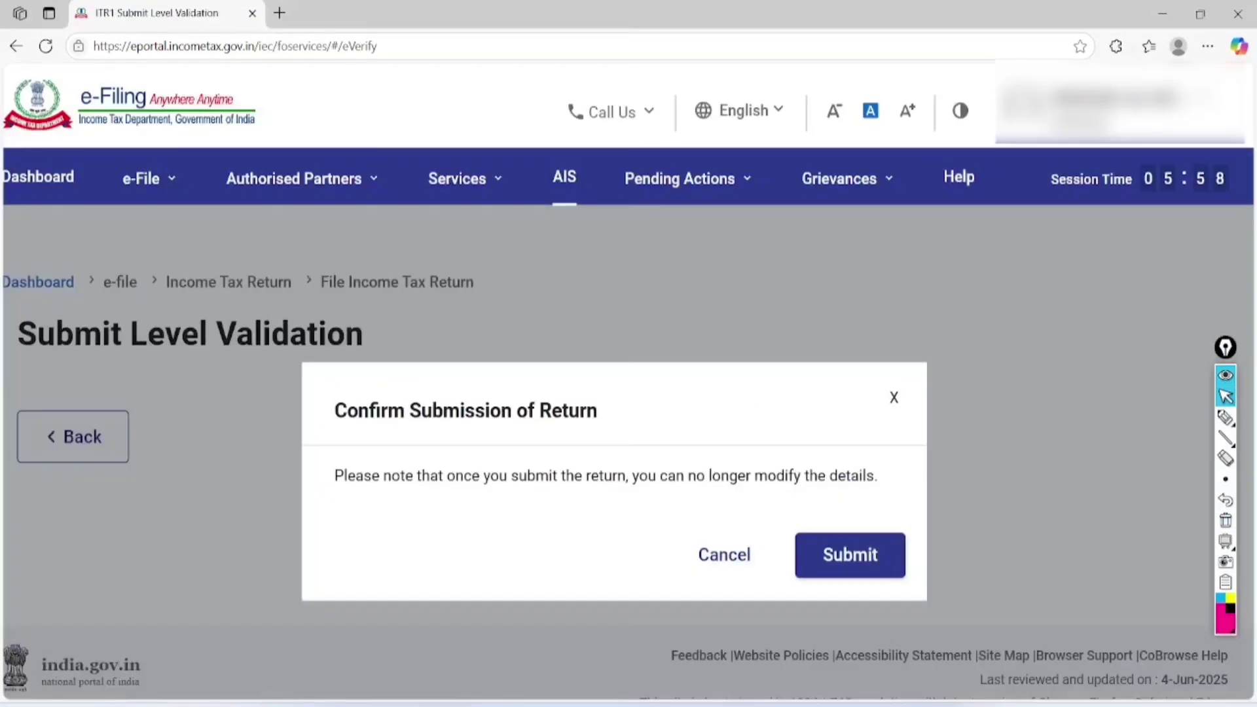
Circle the submission confirmation's heading, note and Submit button with the pen, clear the marks, and submit the return
click(1225, 417)
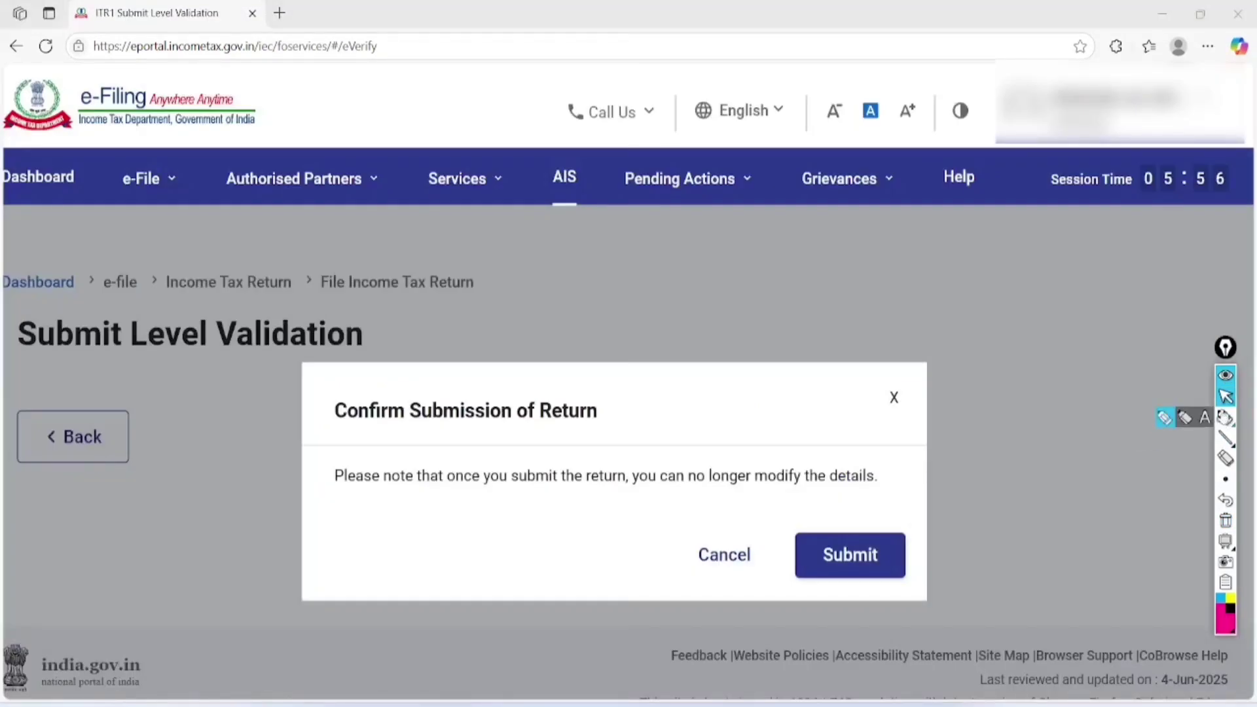
mouse_move(622, 362)
mouse_down()
mouse_move(317, 373)
mouse_move(550, 443)
mouse_move(592, 360)
mouse_up()
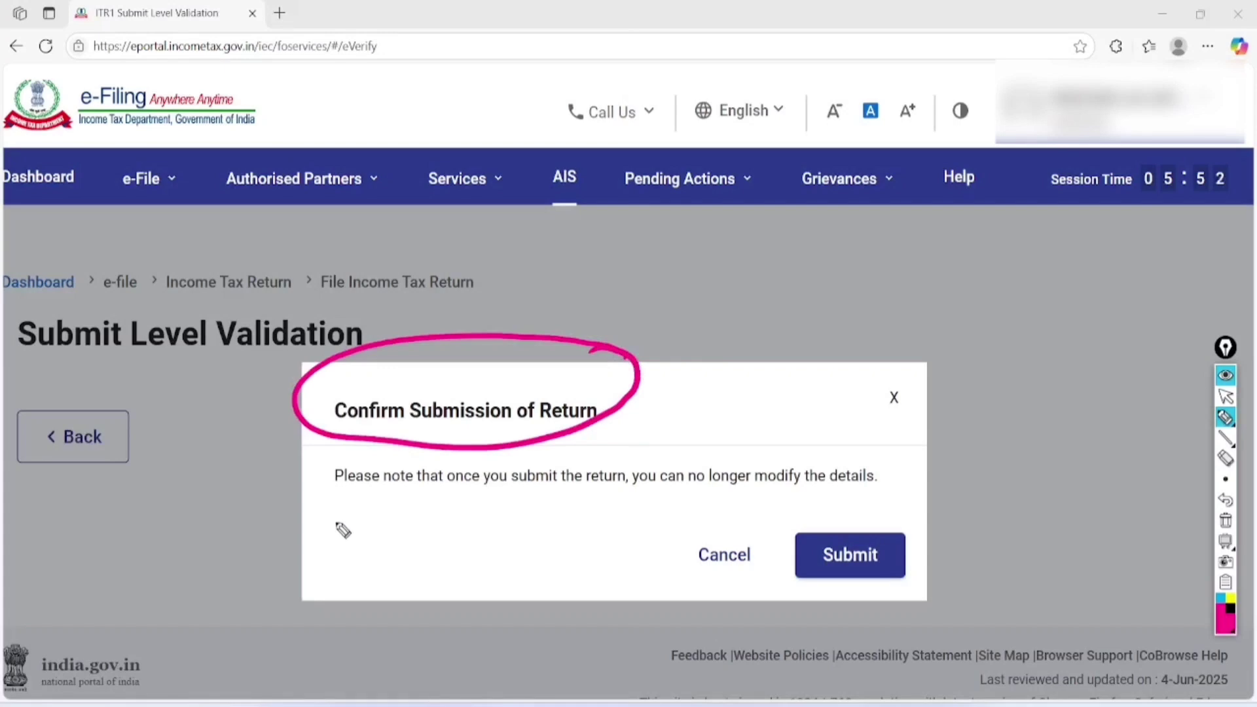
mouse_move(306, 496)
mouse_down()
mouse_move(755, 502)
mouse_move(877, 443)
mouse_move(367, 450)
mouse_move(313, 519)
mouse_up()
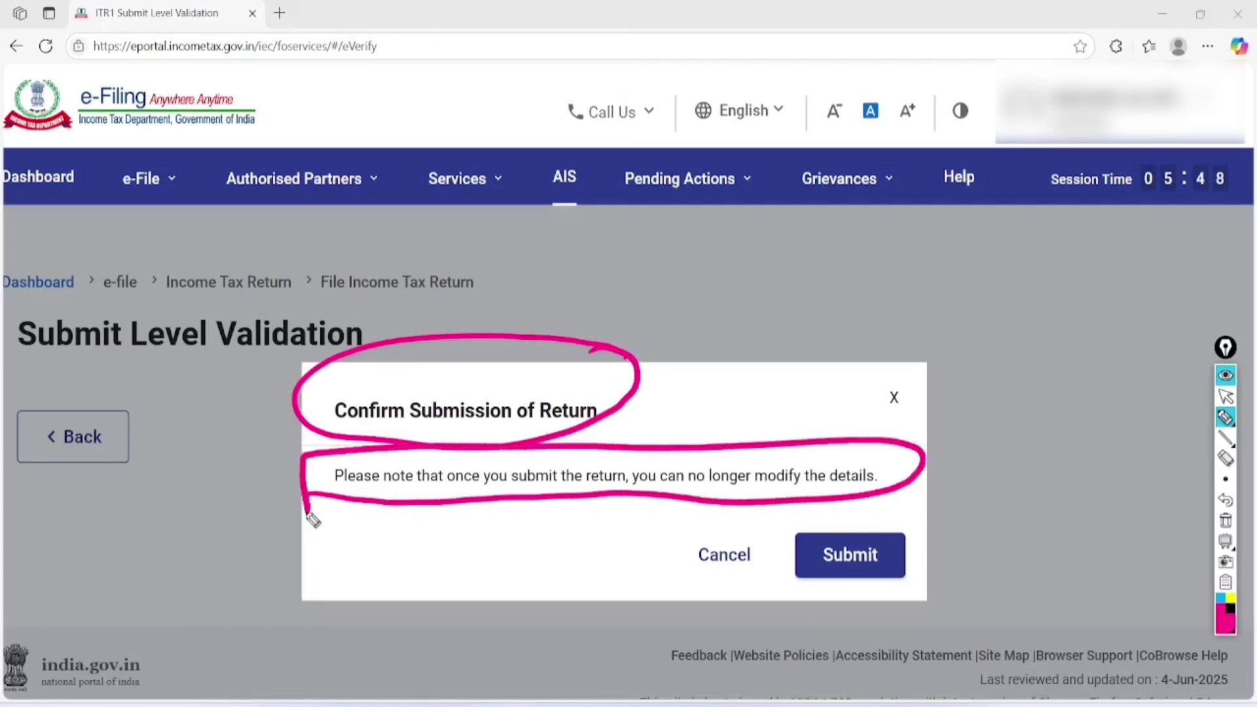
mouse_move(913, 511)
mouse_down()
mouse_move(893, 592)
mouse_move(906, 501)
mouse_up()
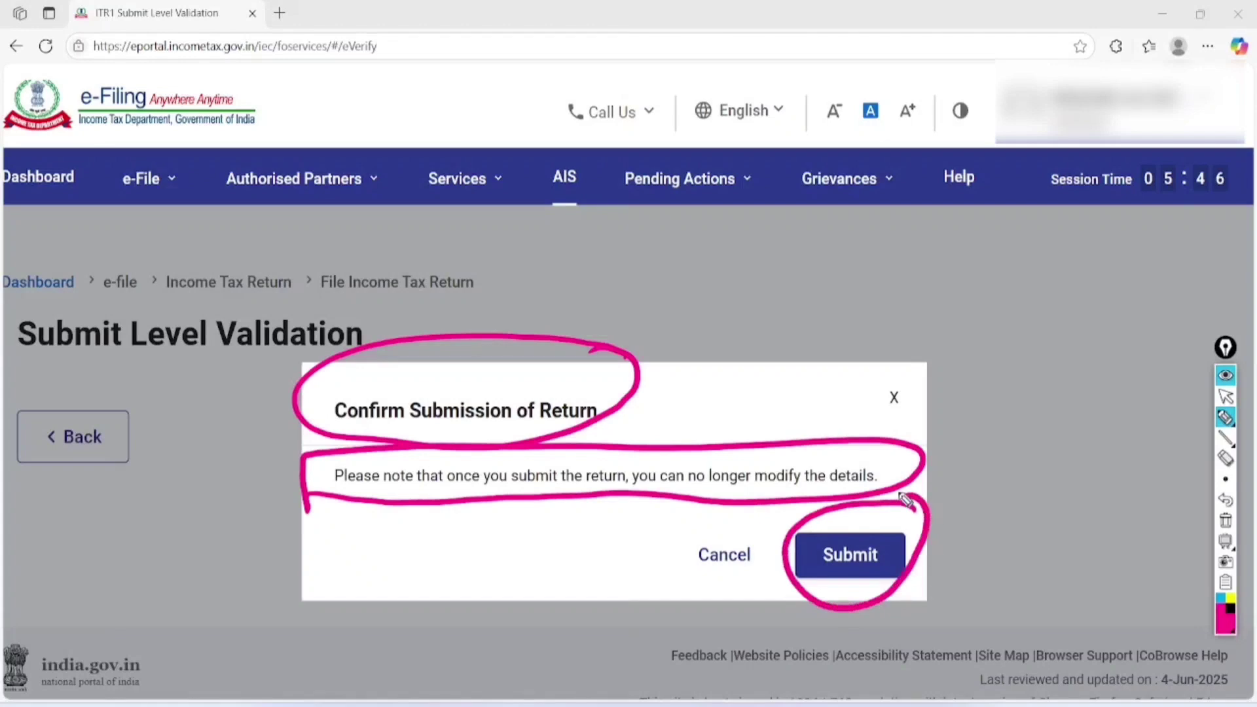
key(ctrl+shift+7)
key(ctrl+shift+2)
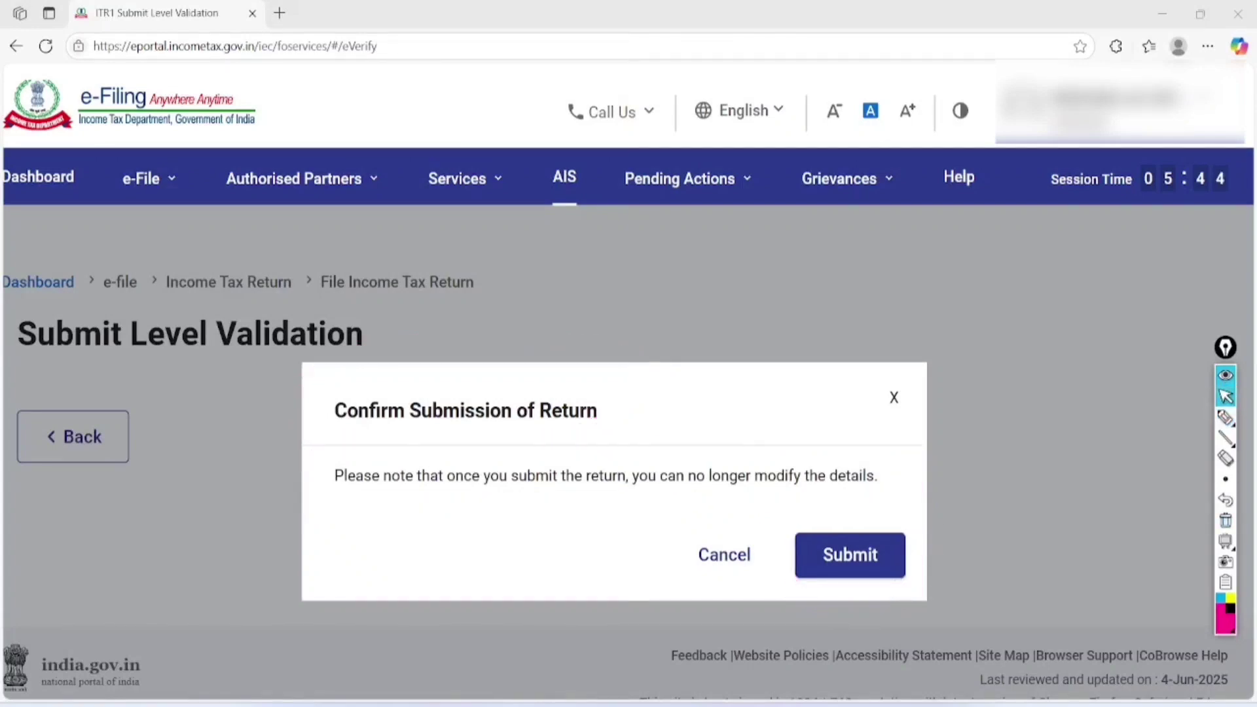
click(850, 554)
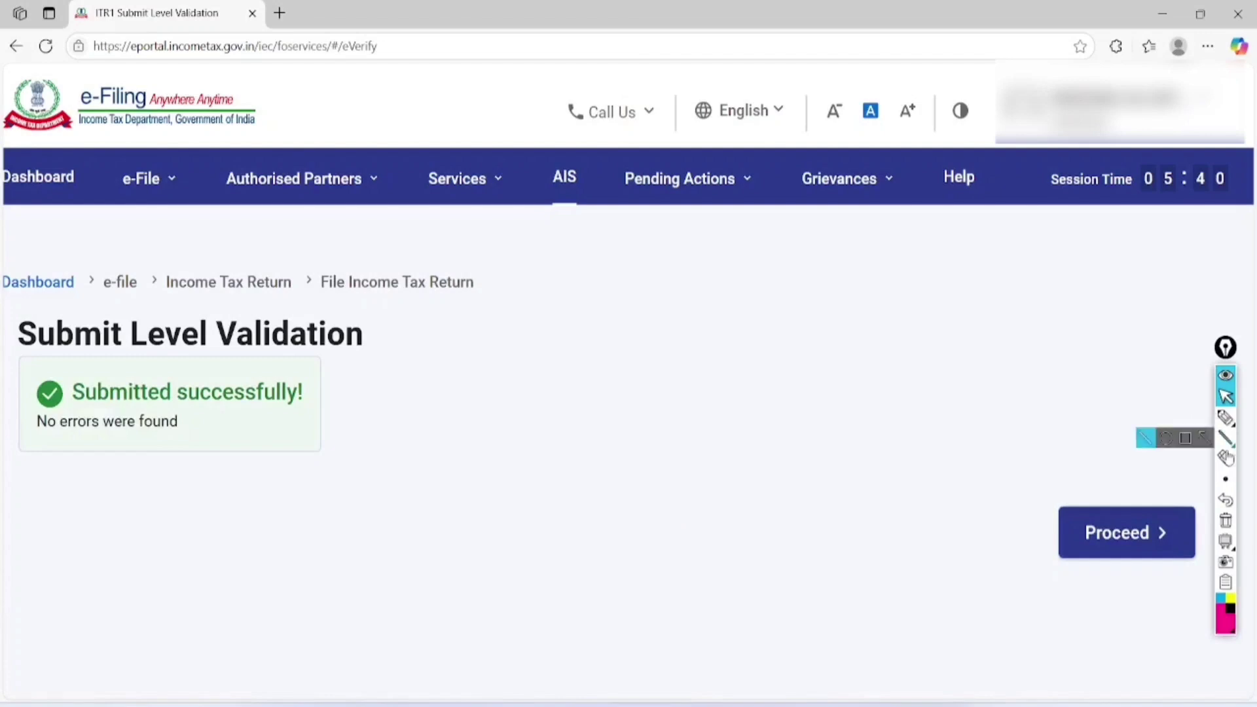
Circle the submit level validation message with the pen, clear the mark, and proceed from the validation page
click(1226, 418)
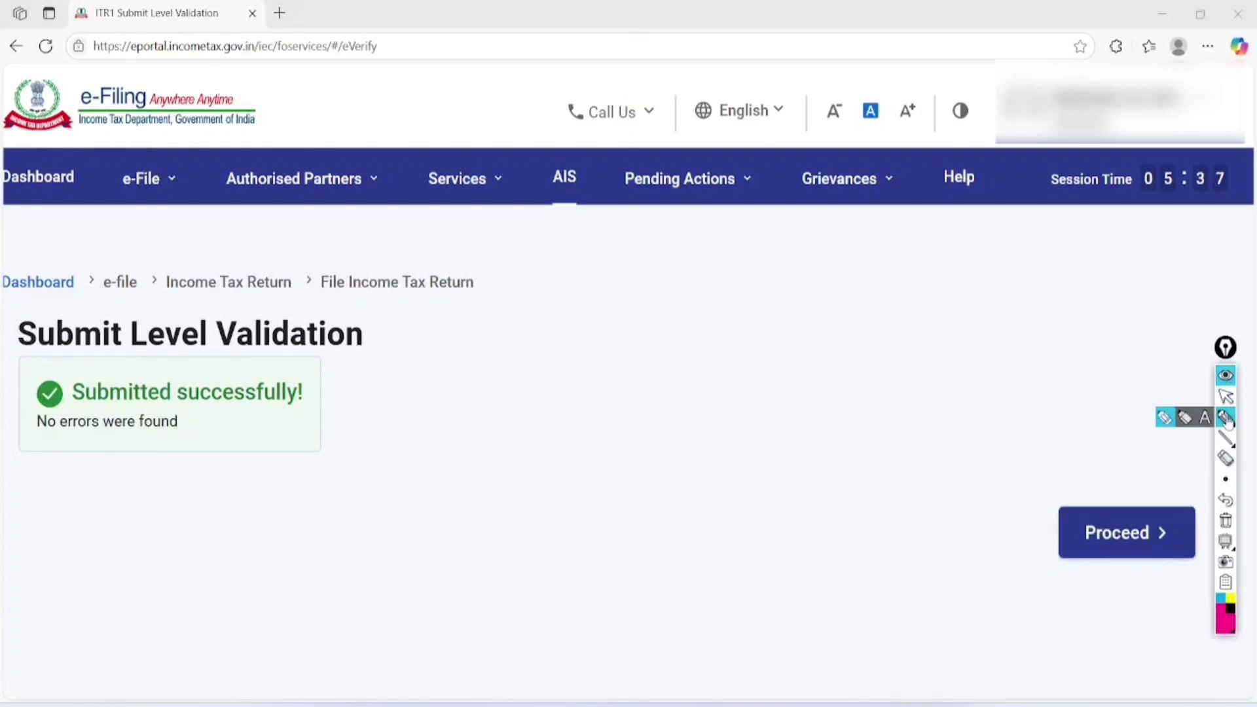
mouse_move(312, 362)
mouse_down()
mouse_move(34, 360)
mouse_move(374, 382)
mouse_move(172, 339)
mouse_up()
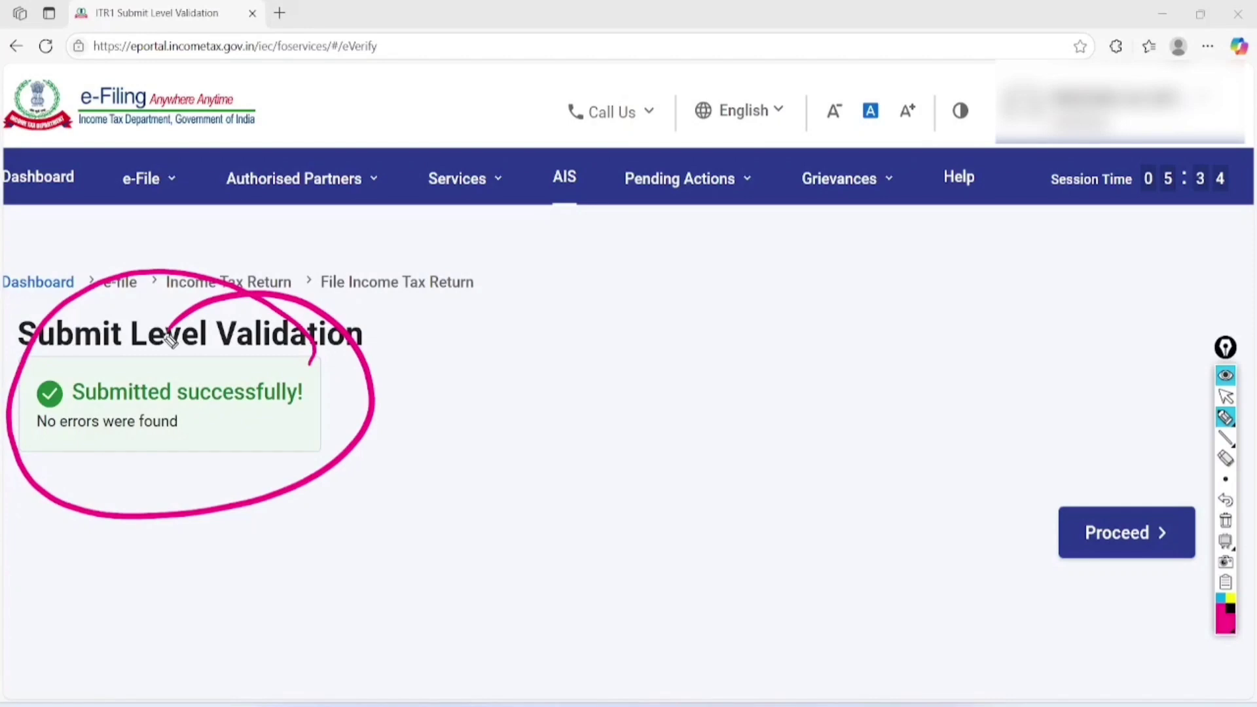
click(1225, 521)
click(1226, 396)
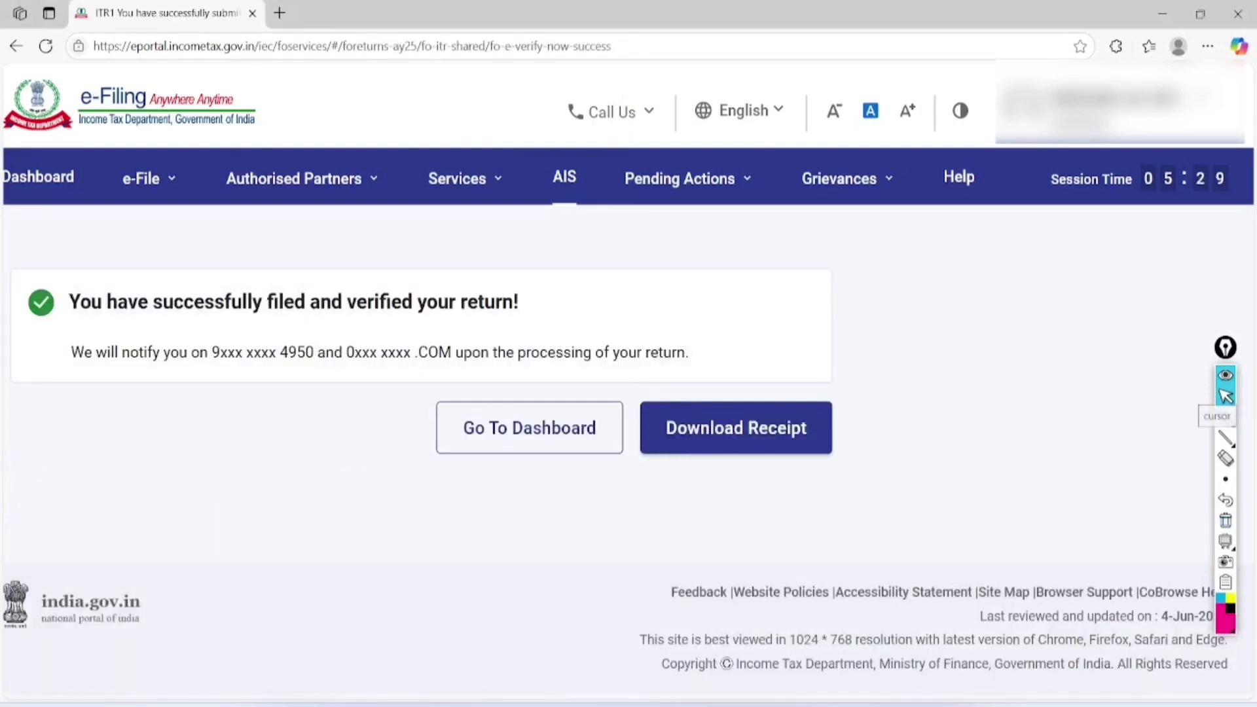
Circle "filed", "verified", the masked contact details and "We will notify you" with the pen, and double-underline the text about processing the return
click(1223, 417)
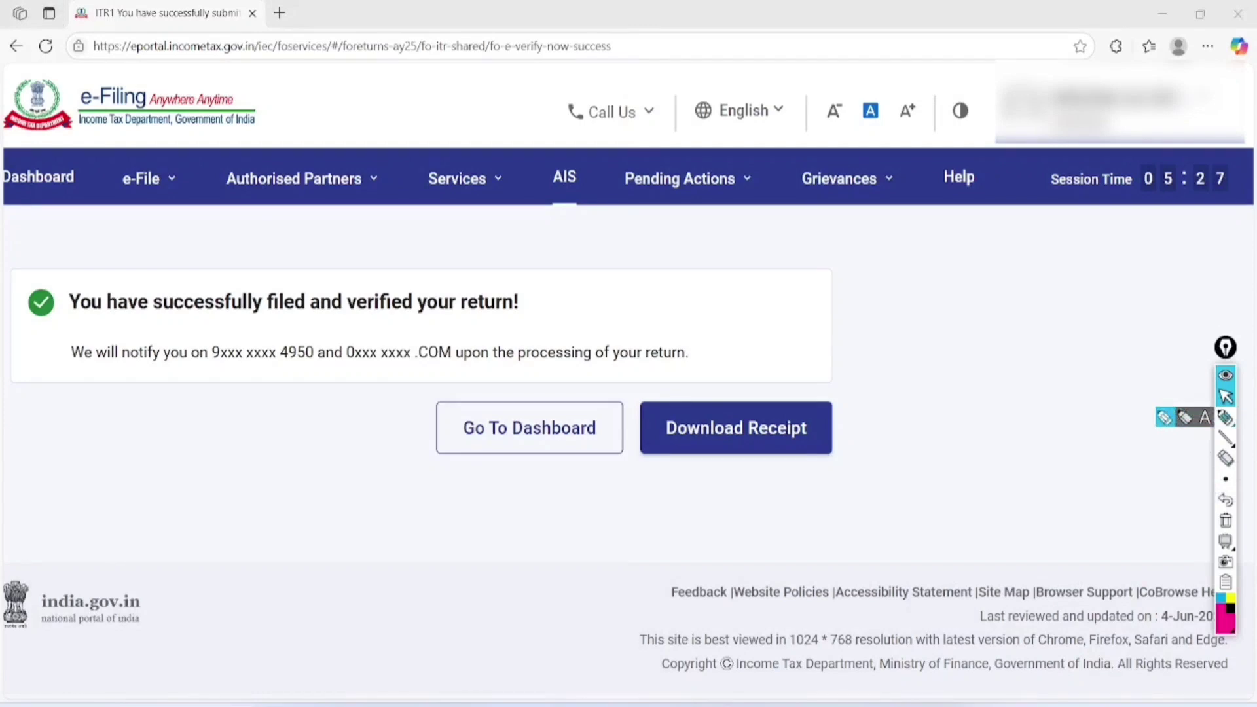
scroll(1222, 414, left, 1)
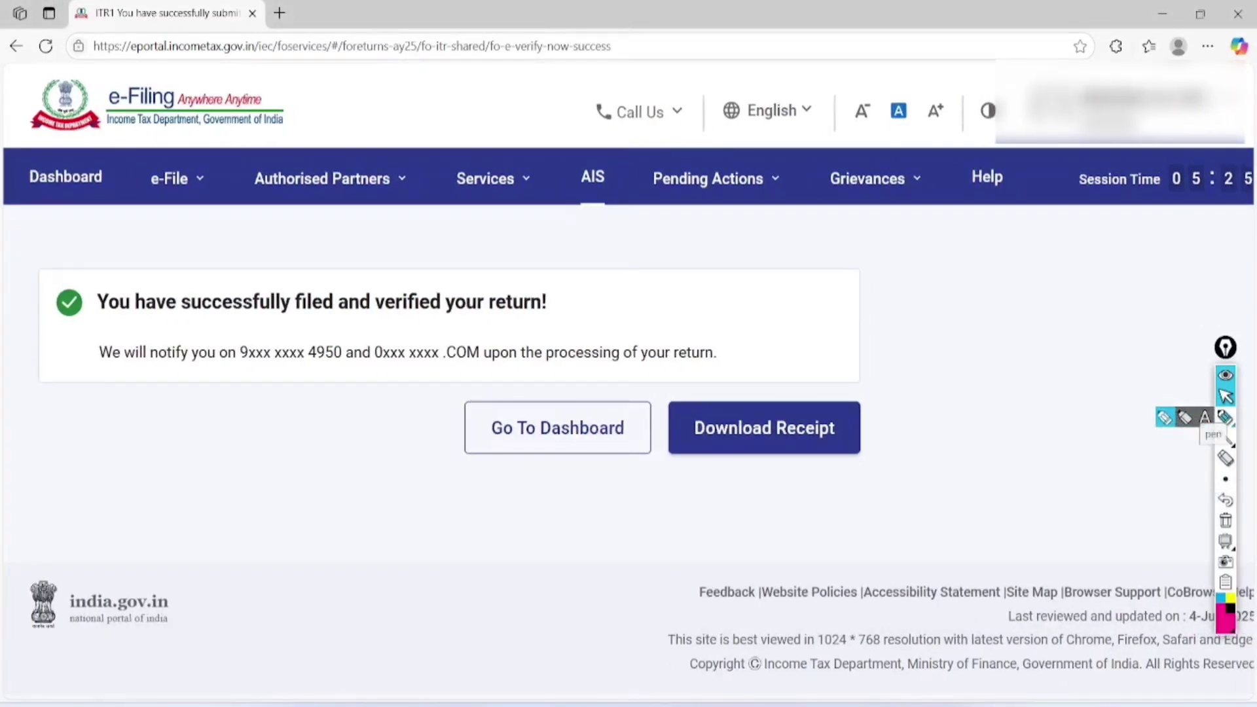
click(1226, 419)
mouse_move(360, 263)
mouse_down()
mouse_move(305, 257)
mouse_move(359, 268)
mouse_move(323, 246)
mouse_up()
mouse_move(477, 241)
mouse_down()
mouse_move(495, 260)
mouse_move(488, 283)
mouse_move(415, 232)
mouse_up()
mouse_move(353, 327)
mouse_down()
mouse_move(233, 359)
mouse_move(309, 328)
mouse_up()
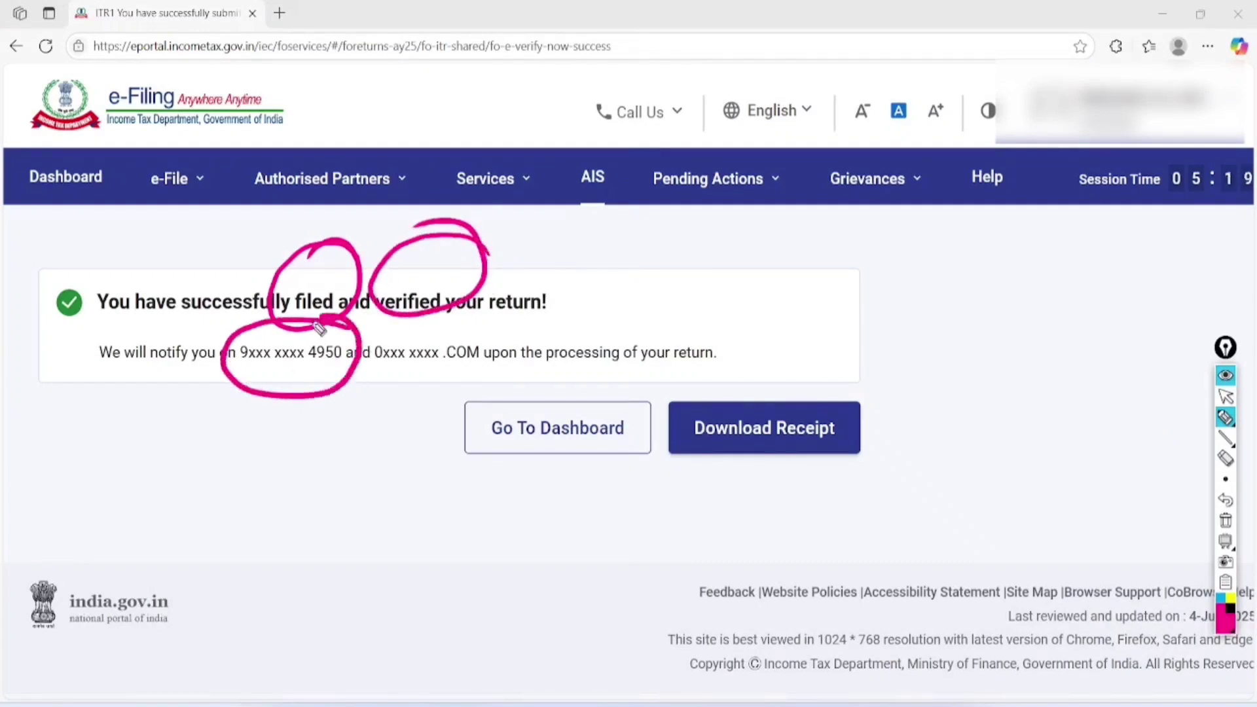
mouse_move(504, 331)
mouse_down()
mouse_move(498, 357)
mouse_move(416, 334)
mouse_up()
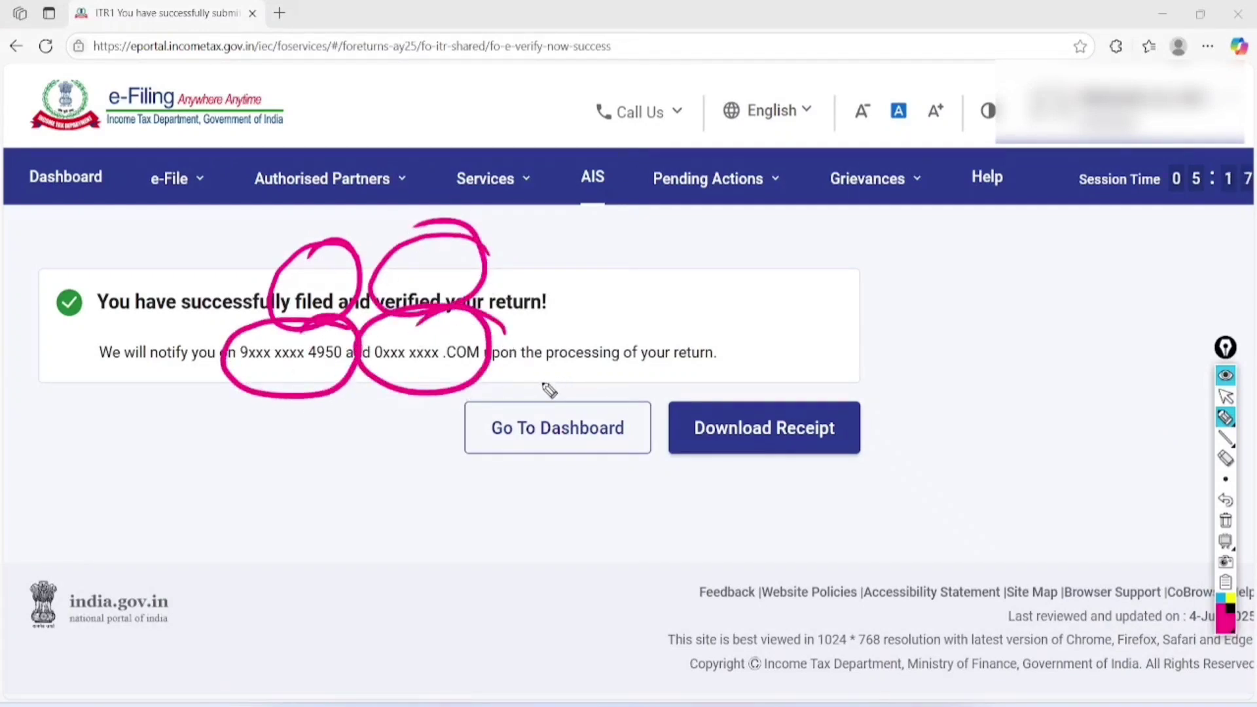
drag(514, 377, 729, 362)
drag(542, 395, 752, 368)
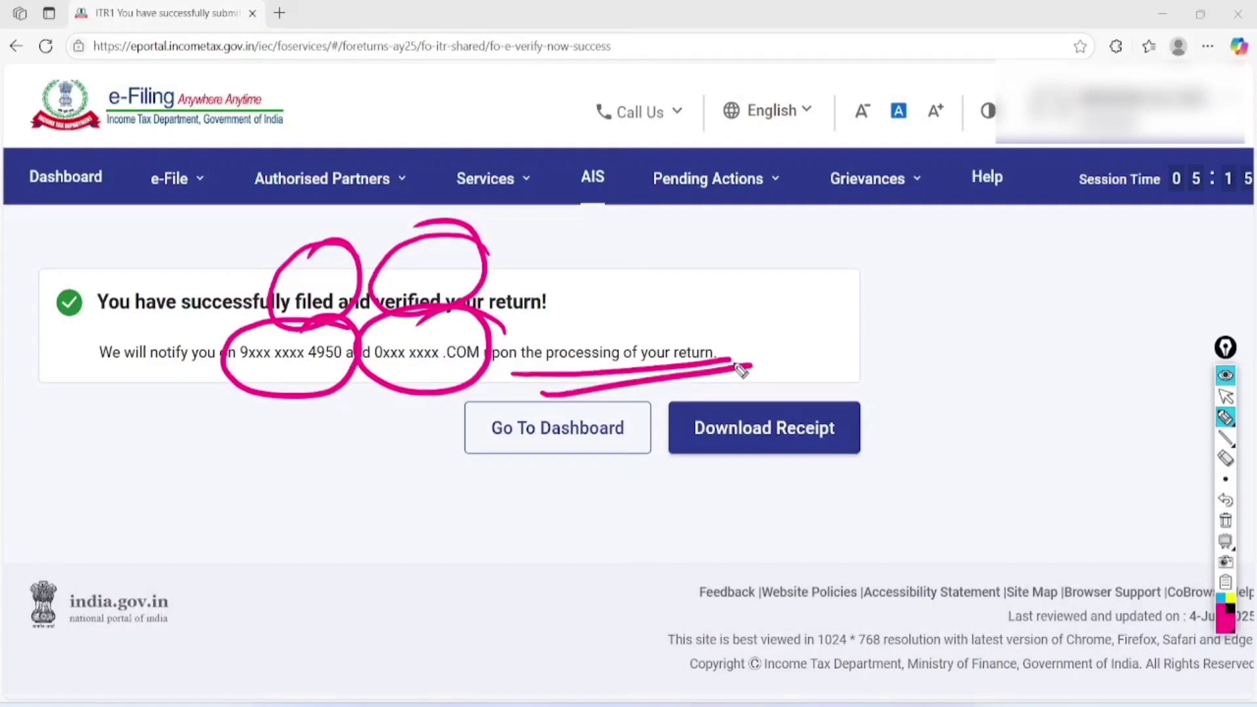
mouse_move(184, 313)
mouse_down()
mouse_move(98, 406)
mouse_move(143, 319)
mouse_up()
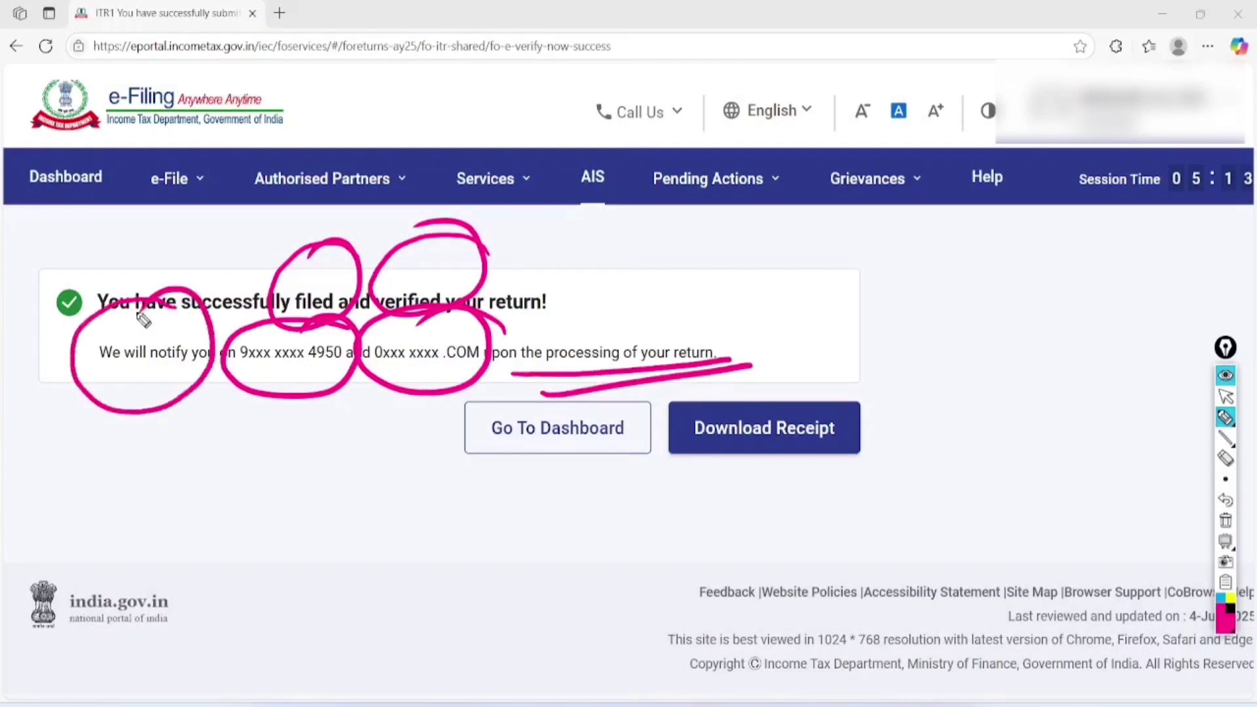
Tick the Go To Dashboard option and circle Download Receipt with the pen, and clear all pen marks
drag(452, 455, 622, 409)
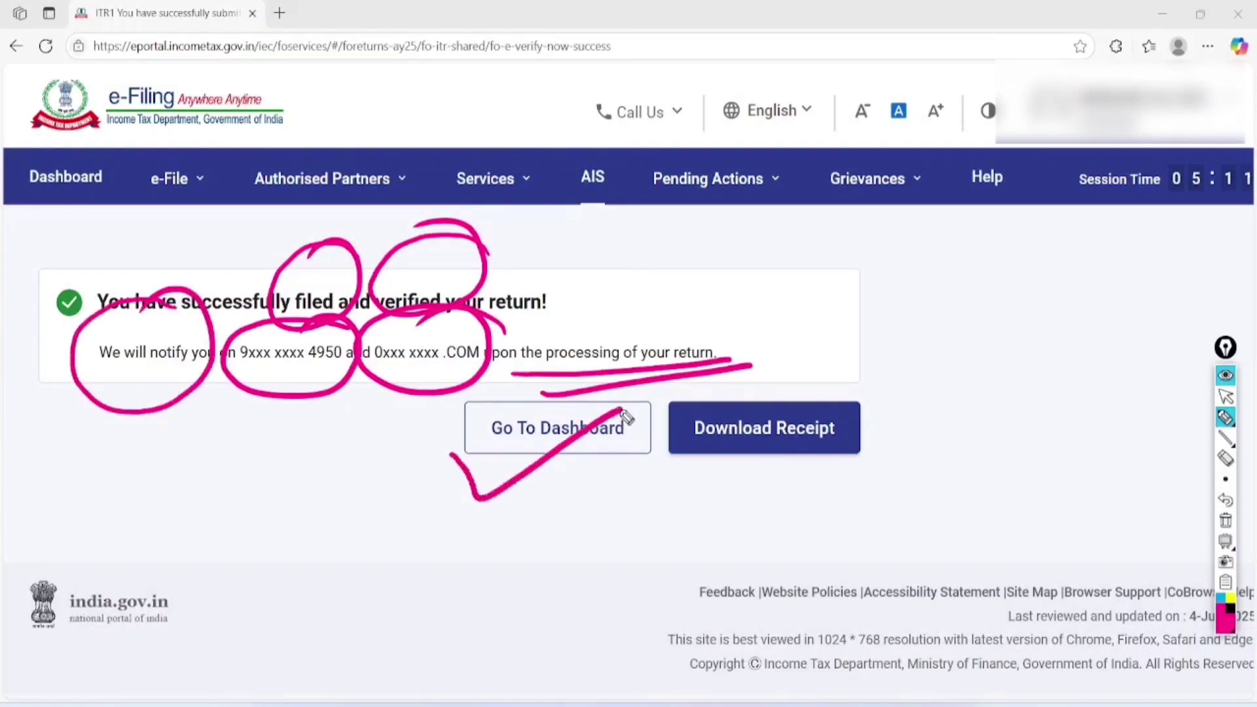
mouse_move(883, 378)
mouse_down()
mouse_move(896, 500)
mouse_move(881, 374)
mouse_up()
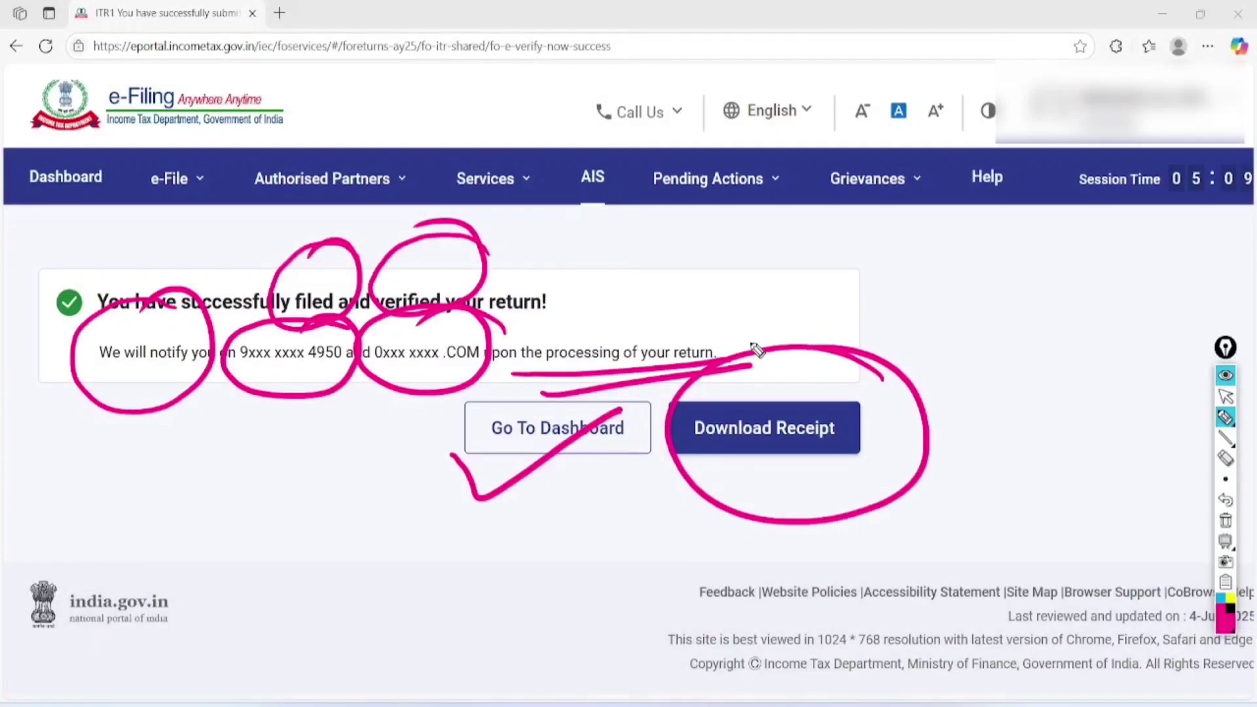
click(1225, 520)
click(1224, 396)
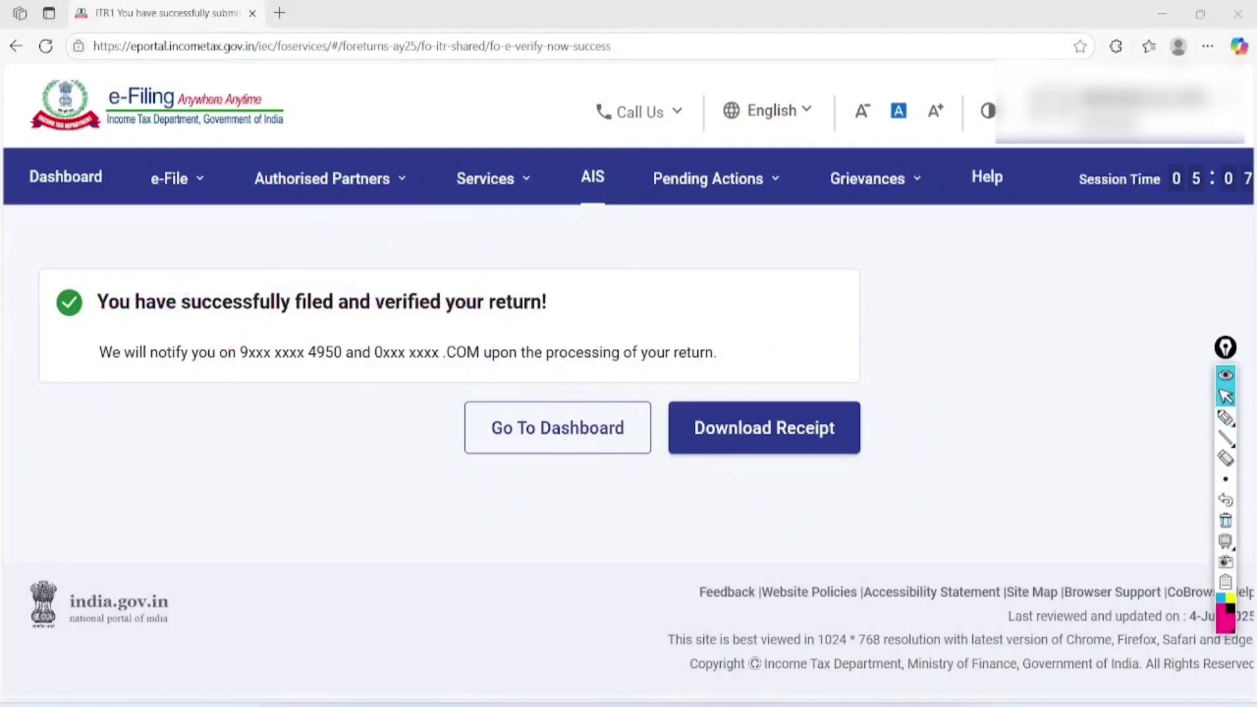
Download the filing receipt and view the Indian Income Tax Return Acknowledgement for assessment year 2025-26 enlarged
click(764, 428)
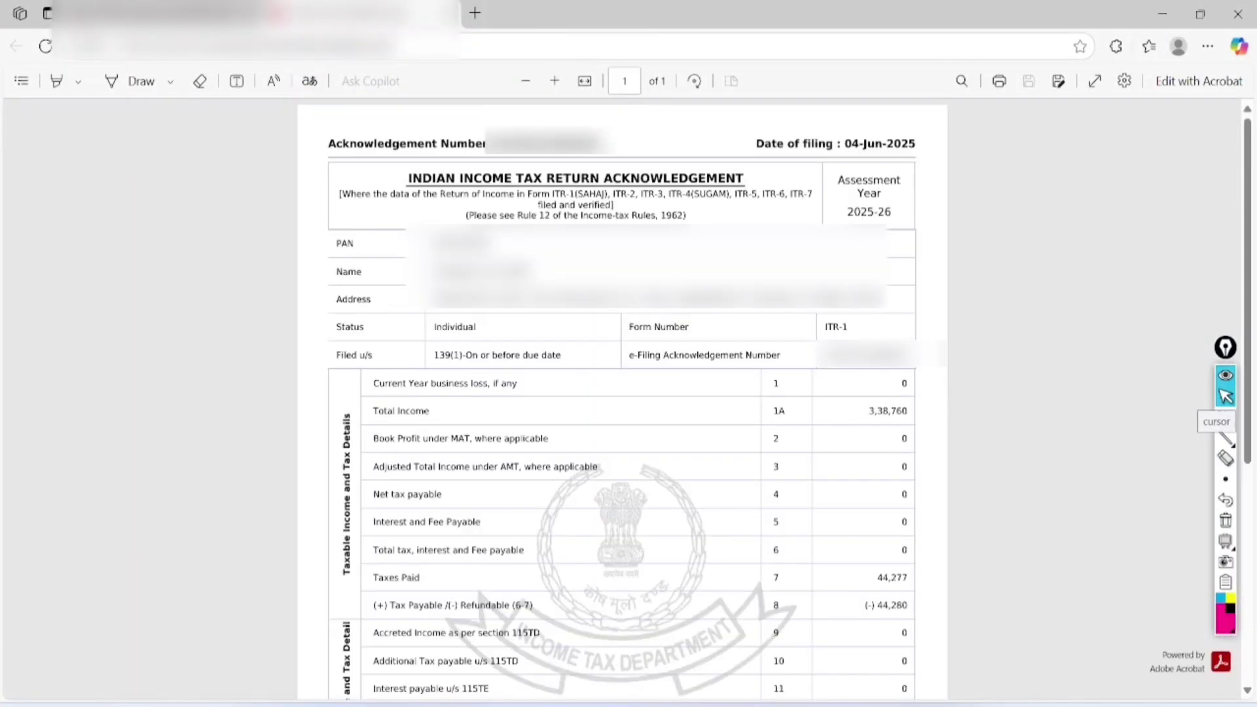
scroll(976, 440, up, 3)
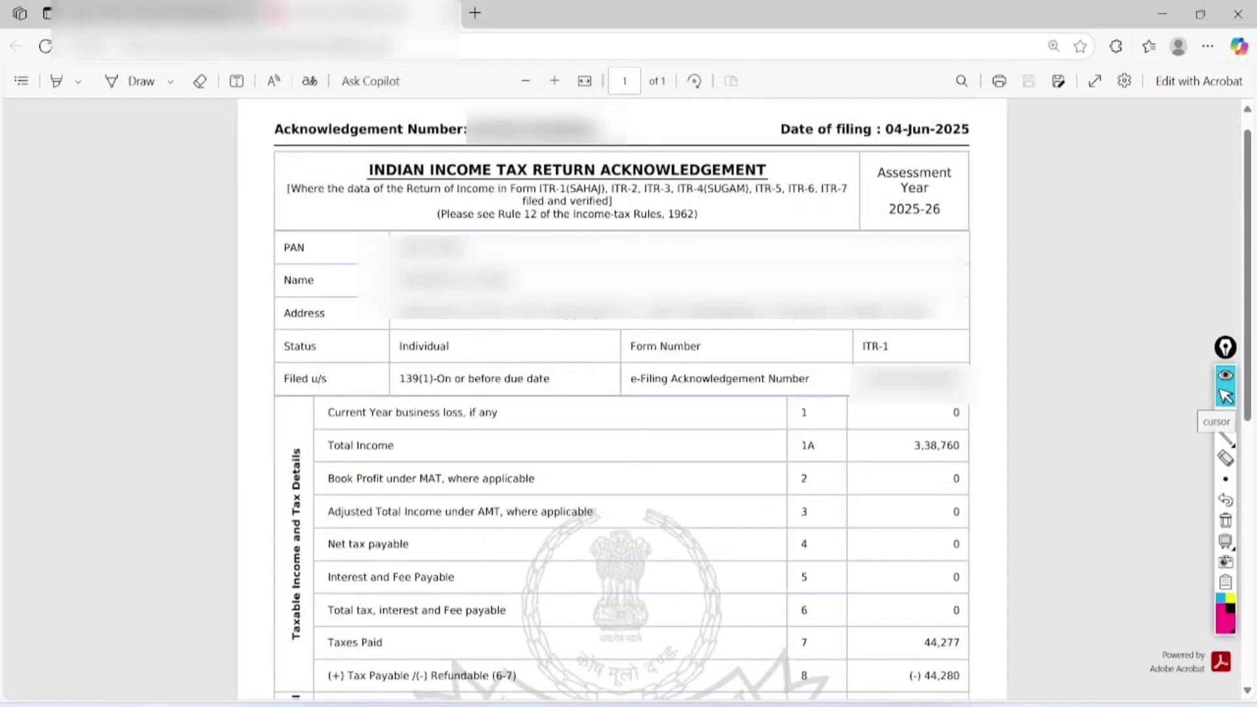
Circle the assessment year, total income and taxes paid/refundable figures with the pen, write "AIS TIS 26AS" beside the form, and clear all marks
click(1225, 417)
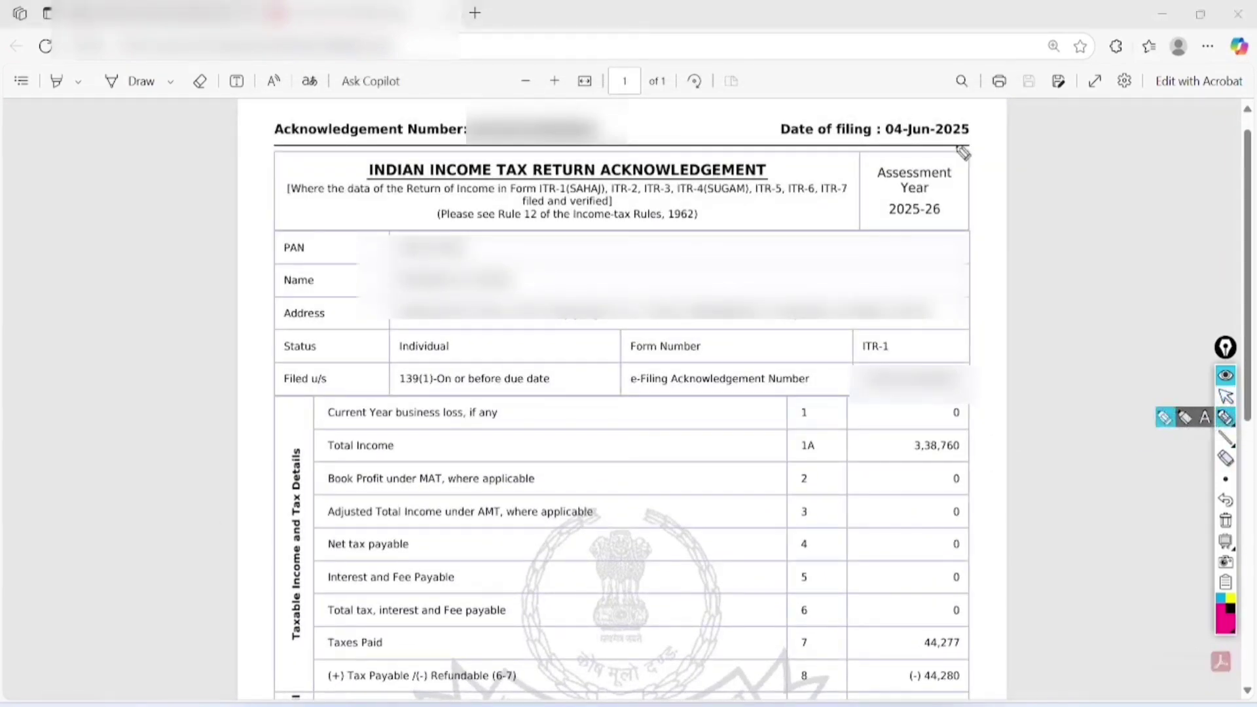
mouse_move(966, 108)
mouse_down()
mouse_move(826, 165)
mouse_move(930, 106)
mouse_move(985, 139)
mouse_up()
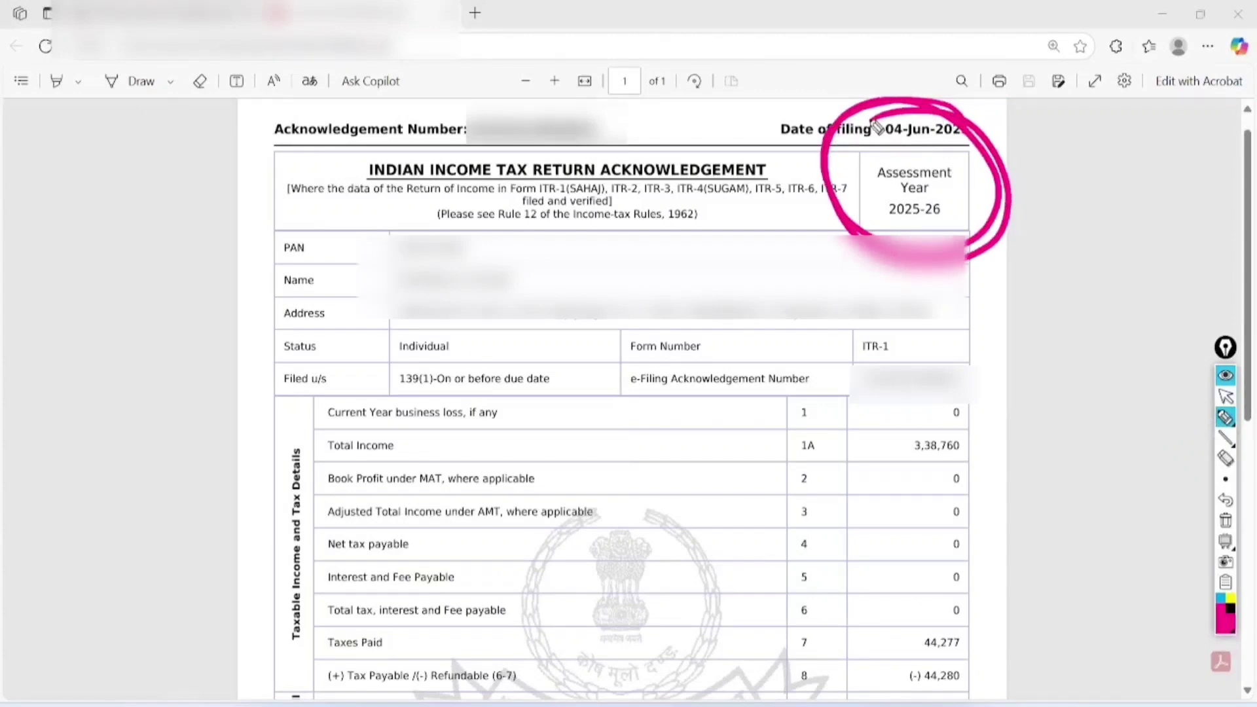
mouse_move(981, 378)
mouse_down()
mouse_move(954, 342)
mouse_move(913, 373)
mouse_up()
mouse_move(977, 592)
mouse_down()
mouse_move(1009, 571)
mouse_move(937, 571)
mouse_up()
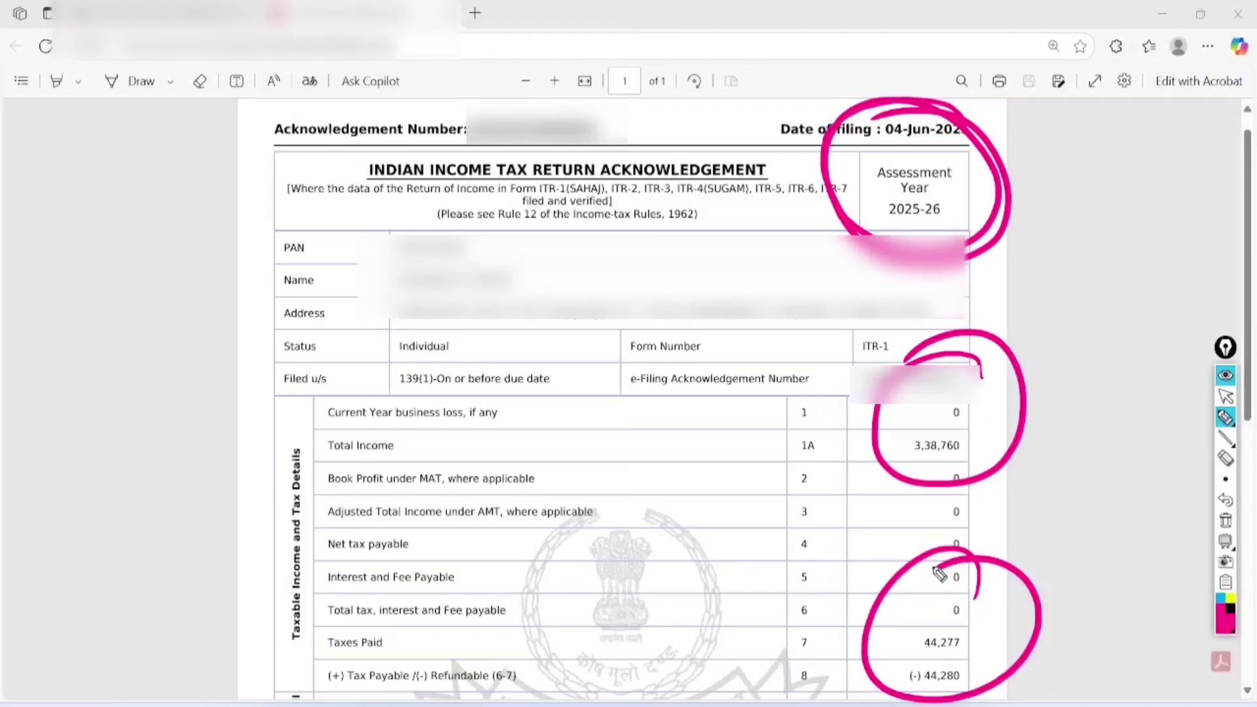
mouse_move(98, 308)
mouse_down()
mouse_move(107, 233)
mouse_move(141, 252)
mouse_move(183, 216)
mouse_move(182, 340)
mouse_move(216, 308)
mouse_move(226, 415)
mouse_move(222, 391)
mouse_move(272, 348)
mouse_up()
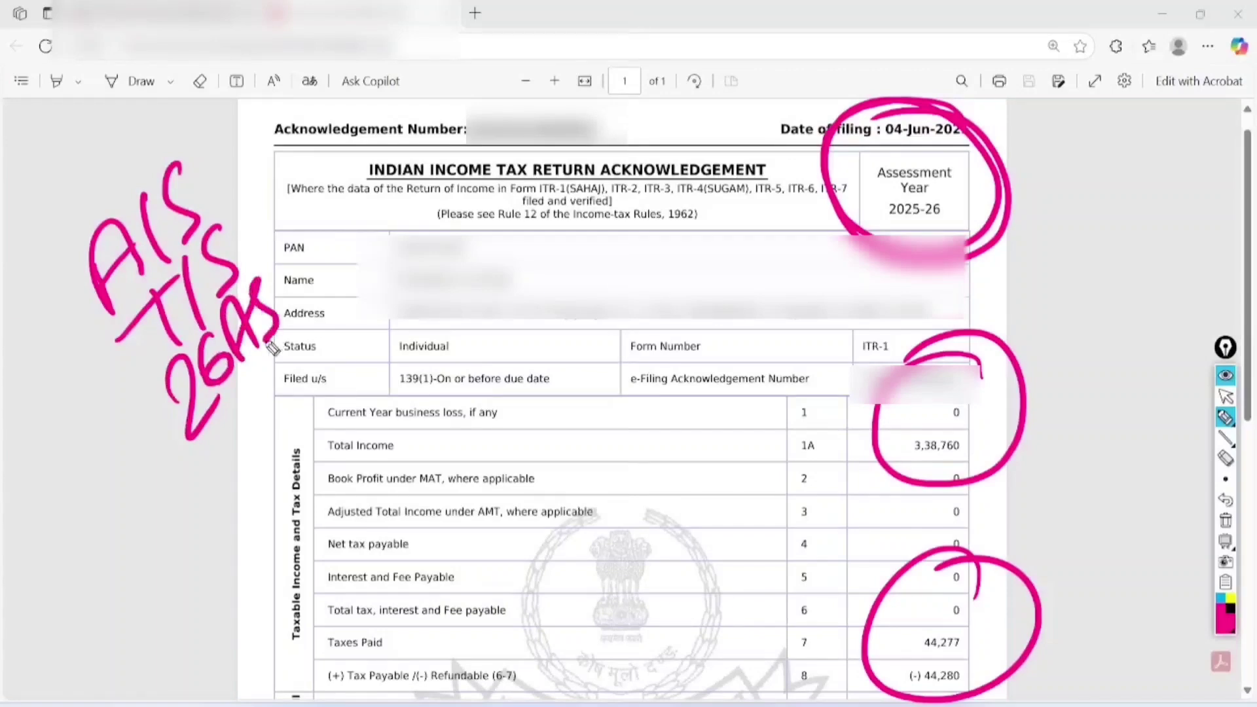
click(1225, 521)
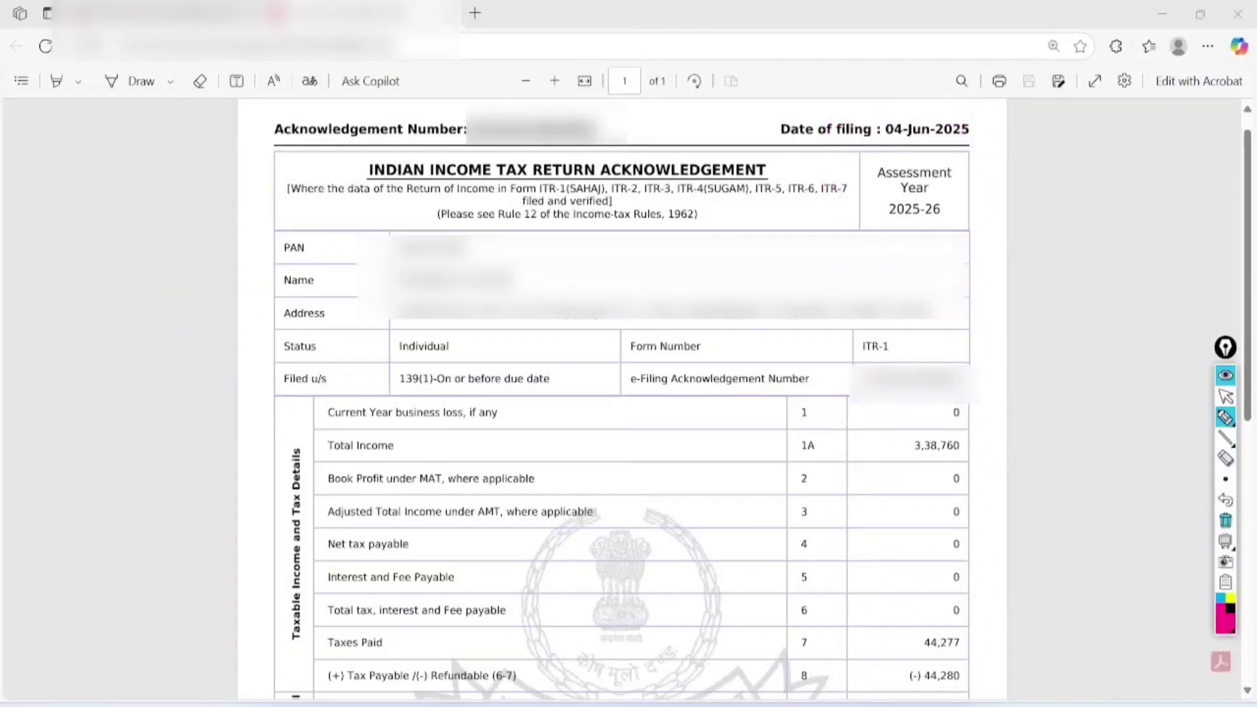
Handwrite the contact phone number in the blank margin beside the acknowledgement, double-underline it, and circle it with the pen
mouse_move(45, 193)
mouse_down()
mouse_move(79, 229)
mouse_move(84, 185)
mouse_move(175, 154)
mouse_move(178, 134)
mouse_up()
mouse_move(70, 252)
mouse_down()
mouse_move(113, 292)
mouse_move(219, 174)
mouse_up()
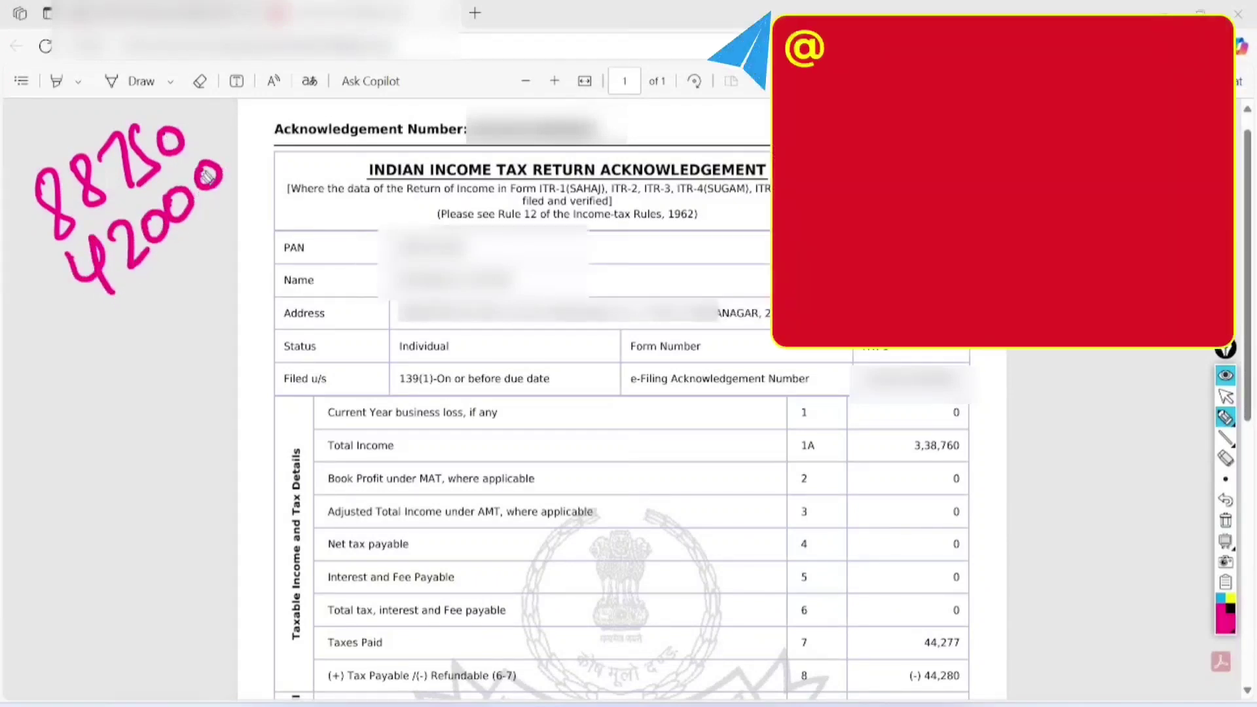
mouse_move(98, 317)
mouse_down()
mouse_move(234, 207)
mouse_move(241, 230)
mouse_up()
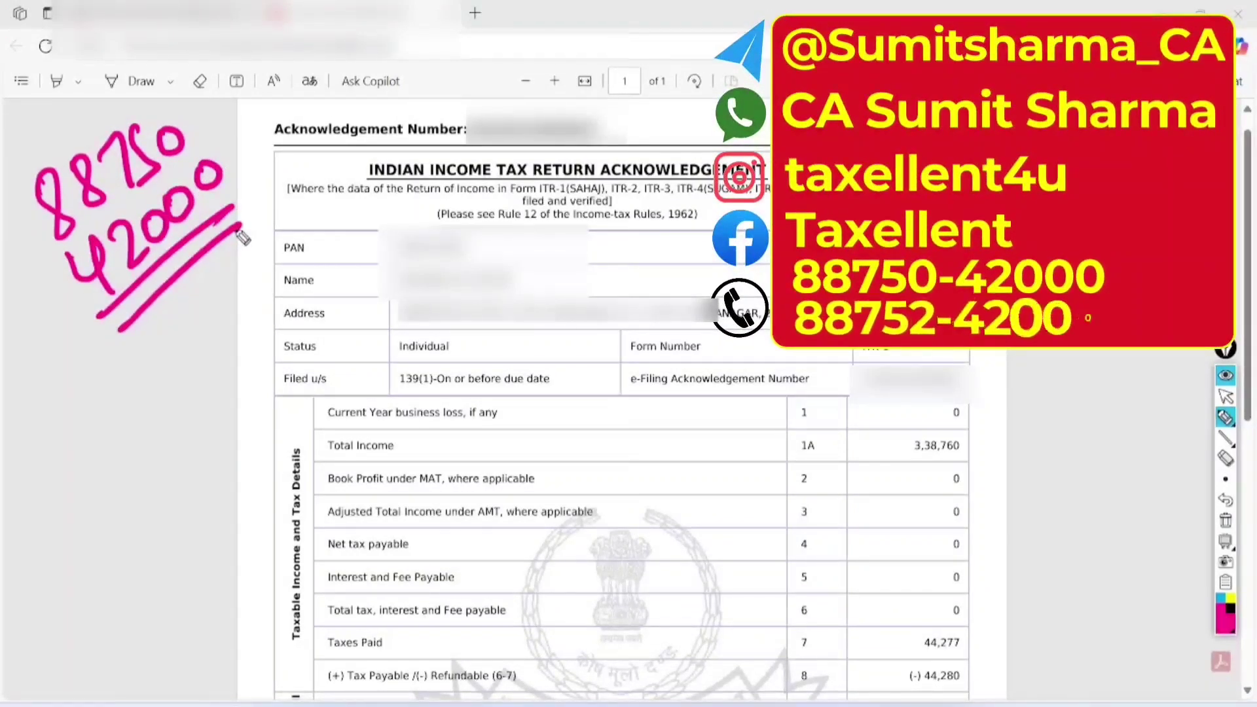
mouse_move(172, 97)
mouse_down()
mouse_move(190, 368)
mouse_move(145, 98)
mouse_up()
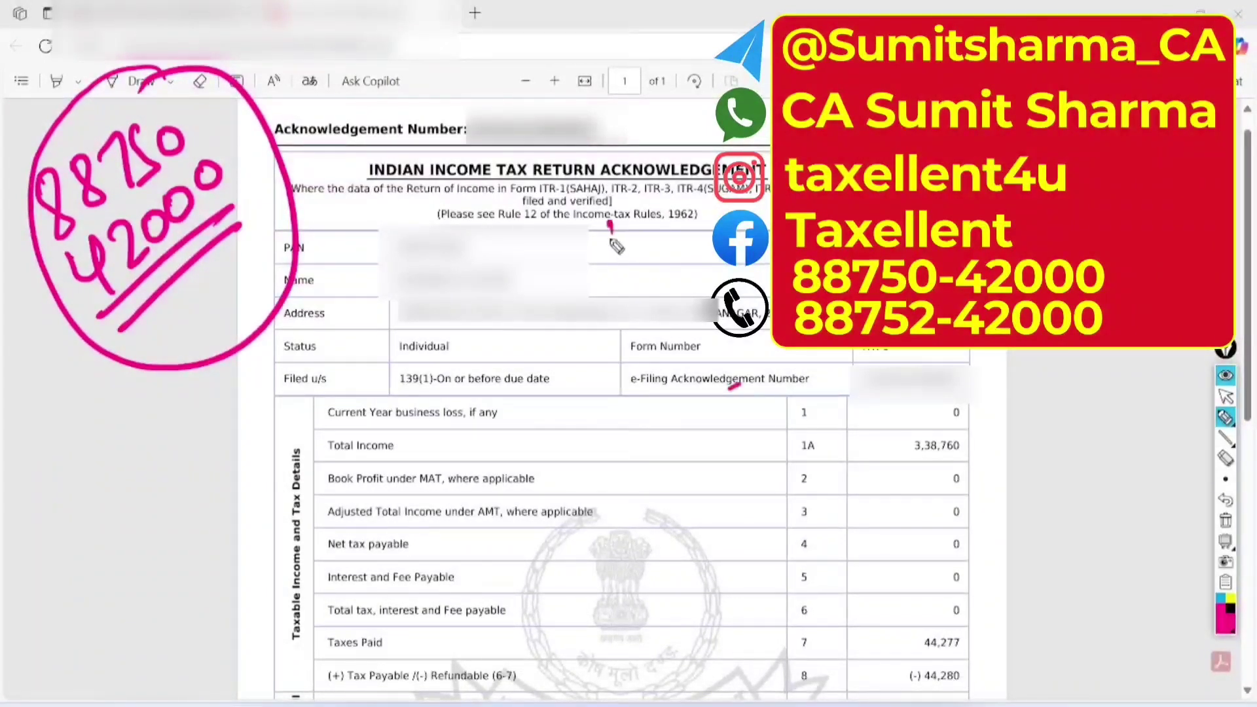
Write "Like" with the pen over the upper part of the acknowledgement, double-underline it, and clear all pen marks
mouse_move(610, 226)
mouse_down()
mouse_move(639, 270)
mouse_move(701, 208)
mouse_move(715, 219)
mouse_up()
drag(747, 233, 643, 290)
drag(666, 296, 700, 276)
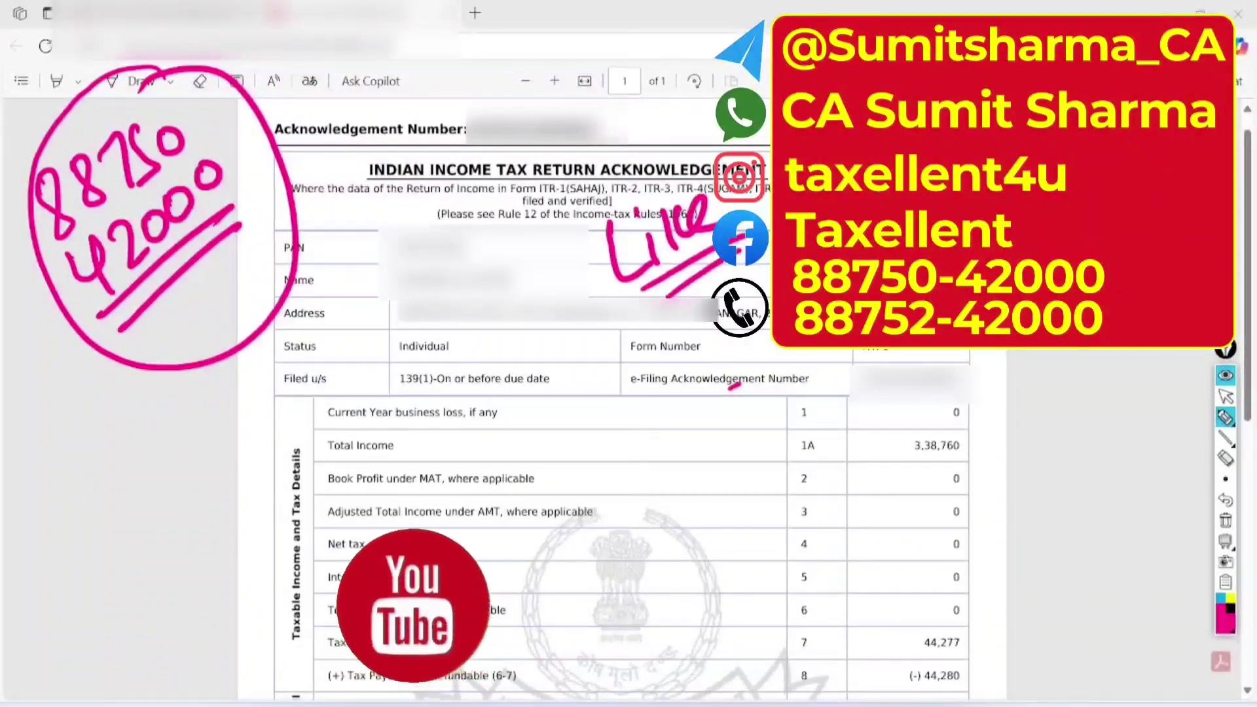
click(1226, 520)
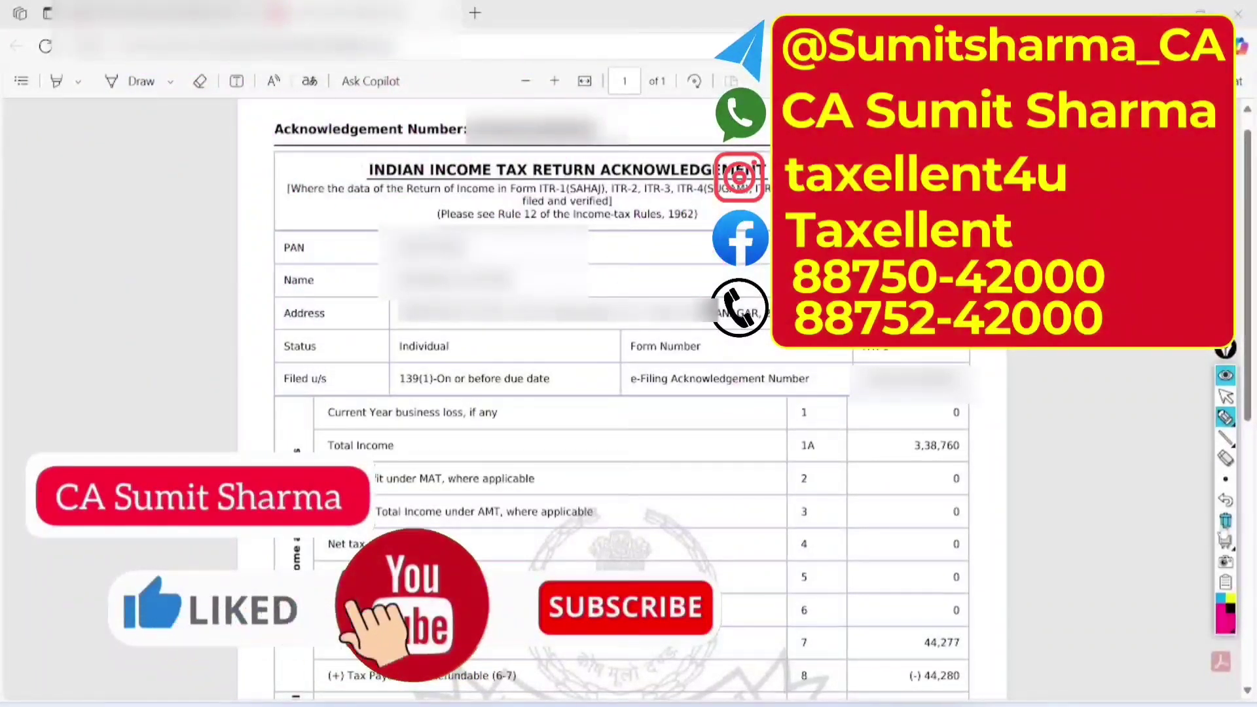